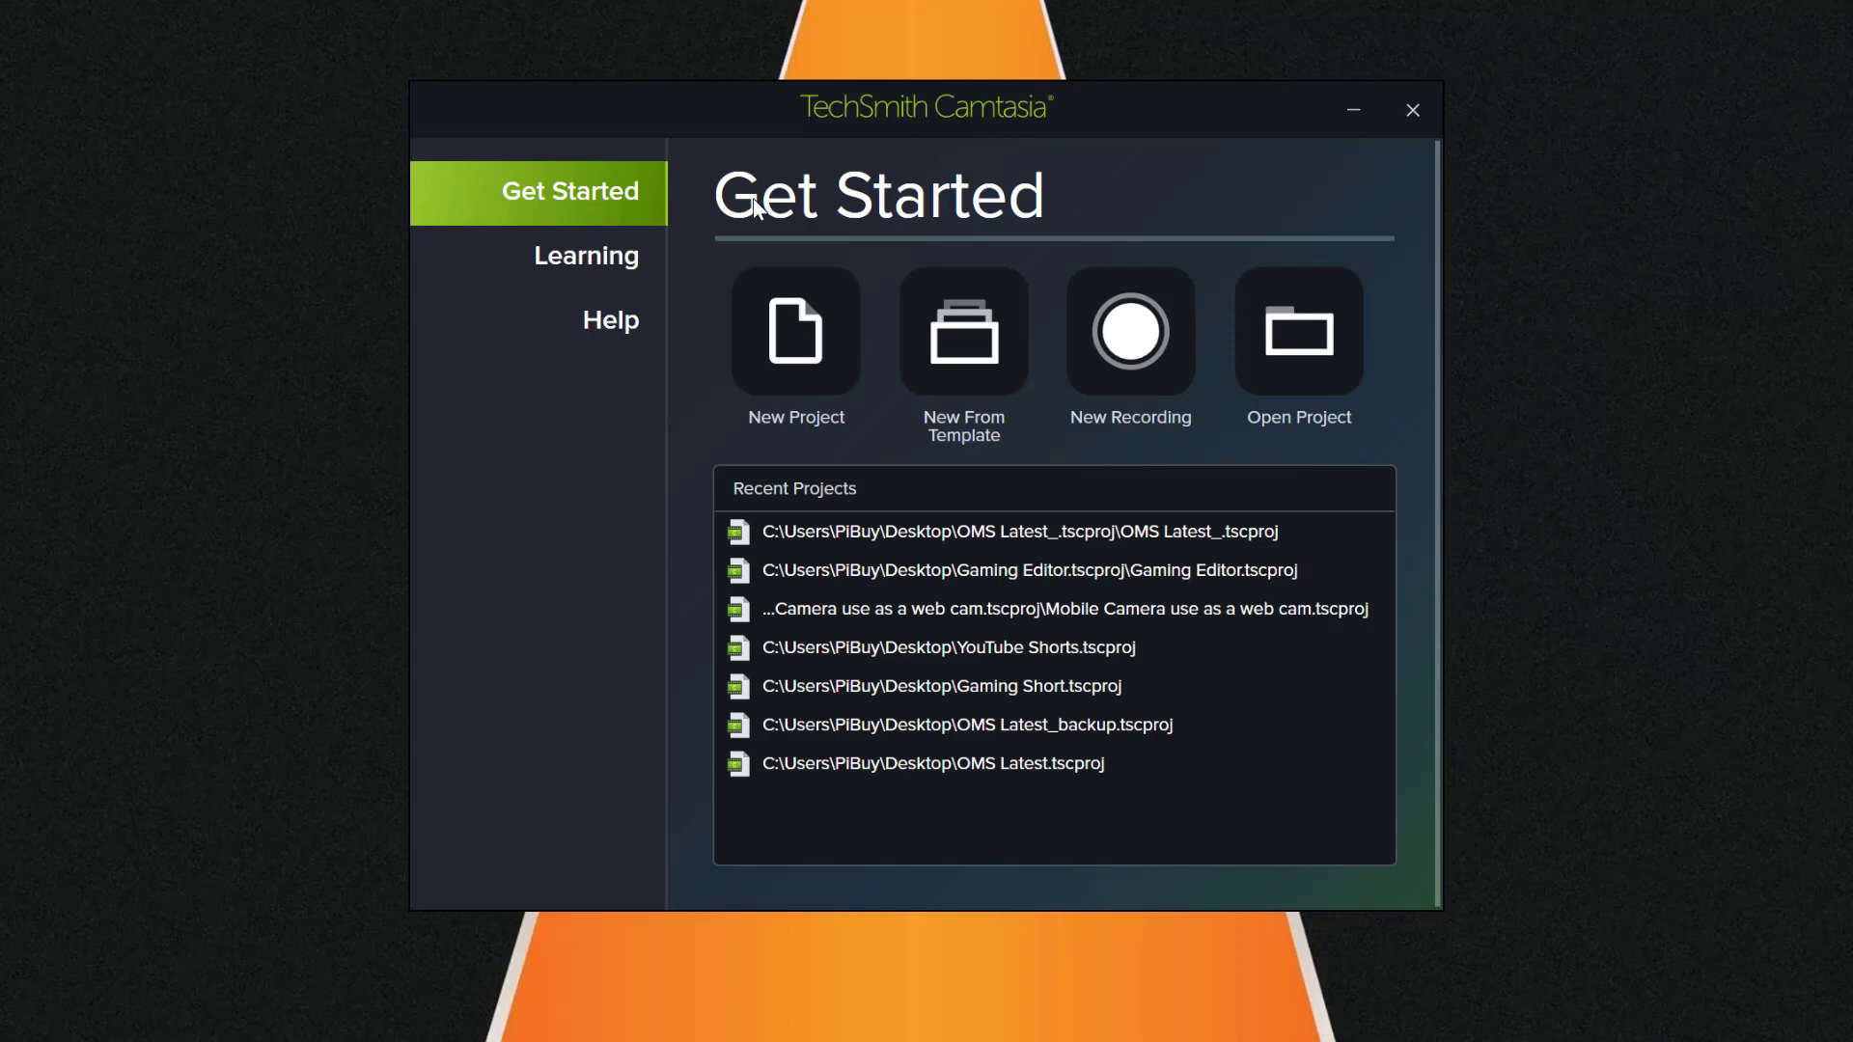
Step: Create a new project and import the Background Music MEME video from the Desktop into the media bin
left_click(786, 340)
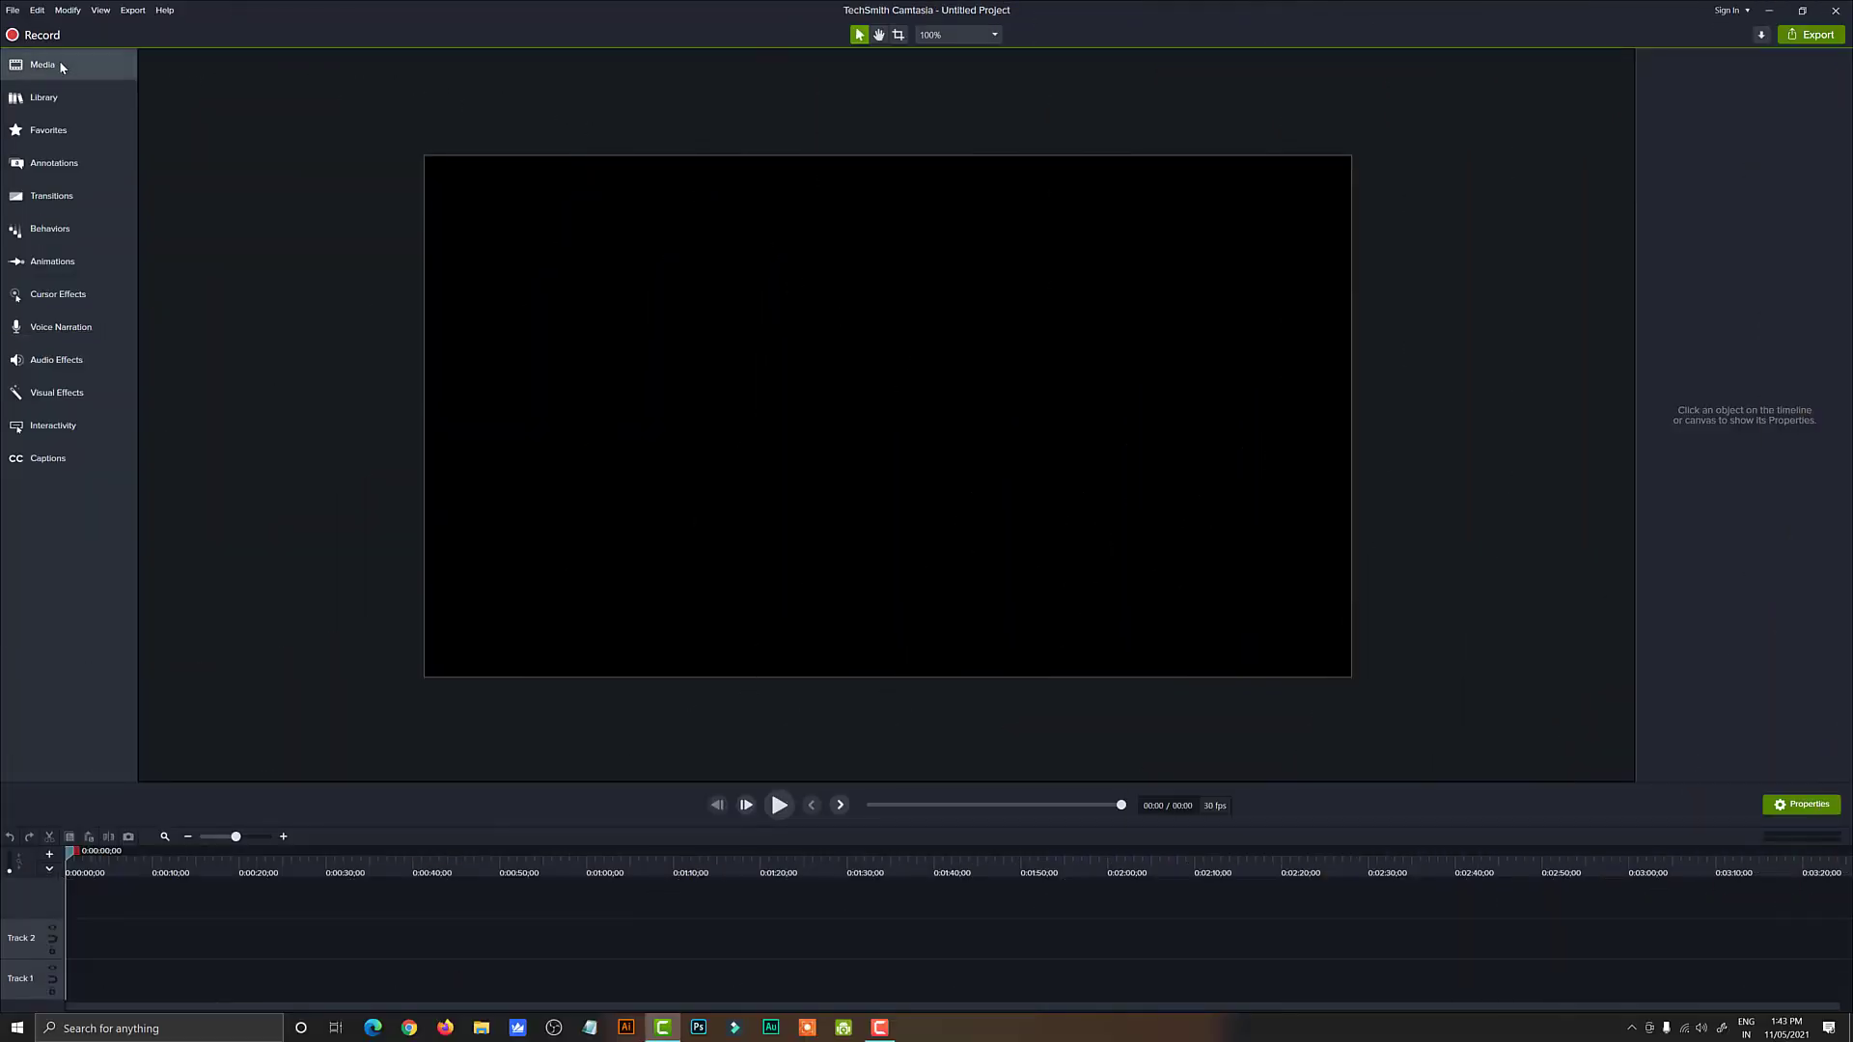
left_click(60, 66)
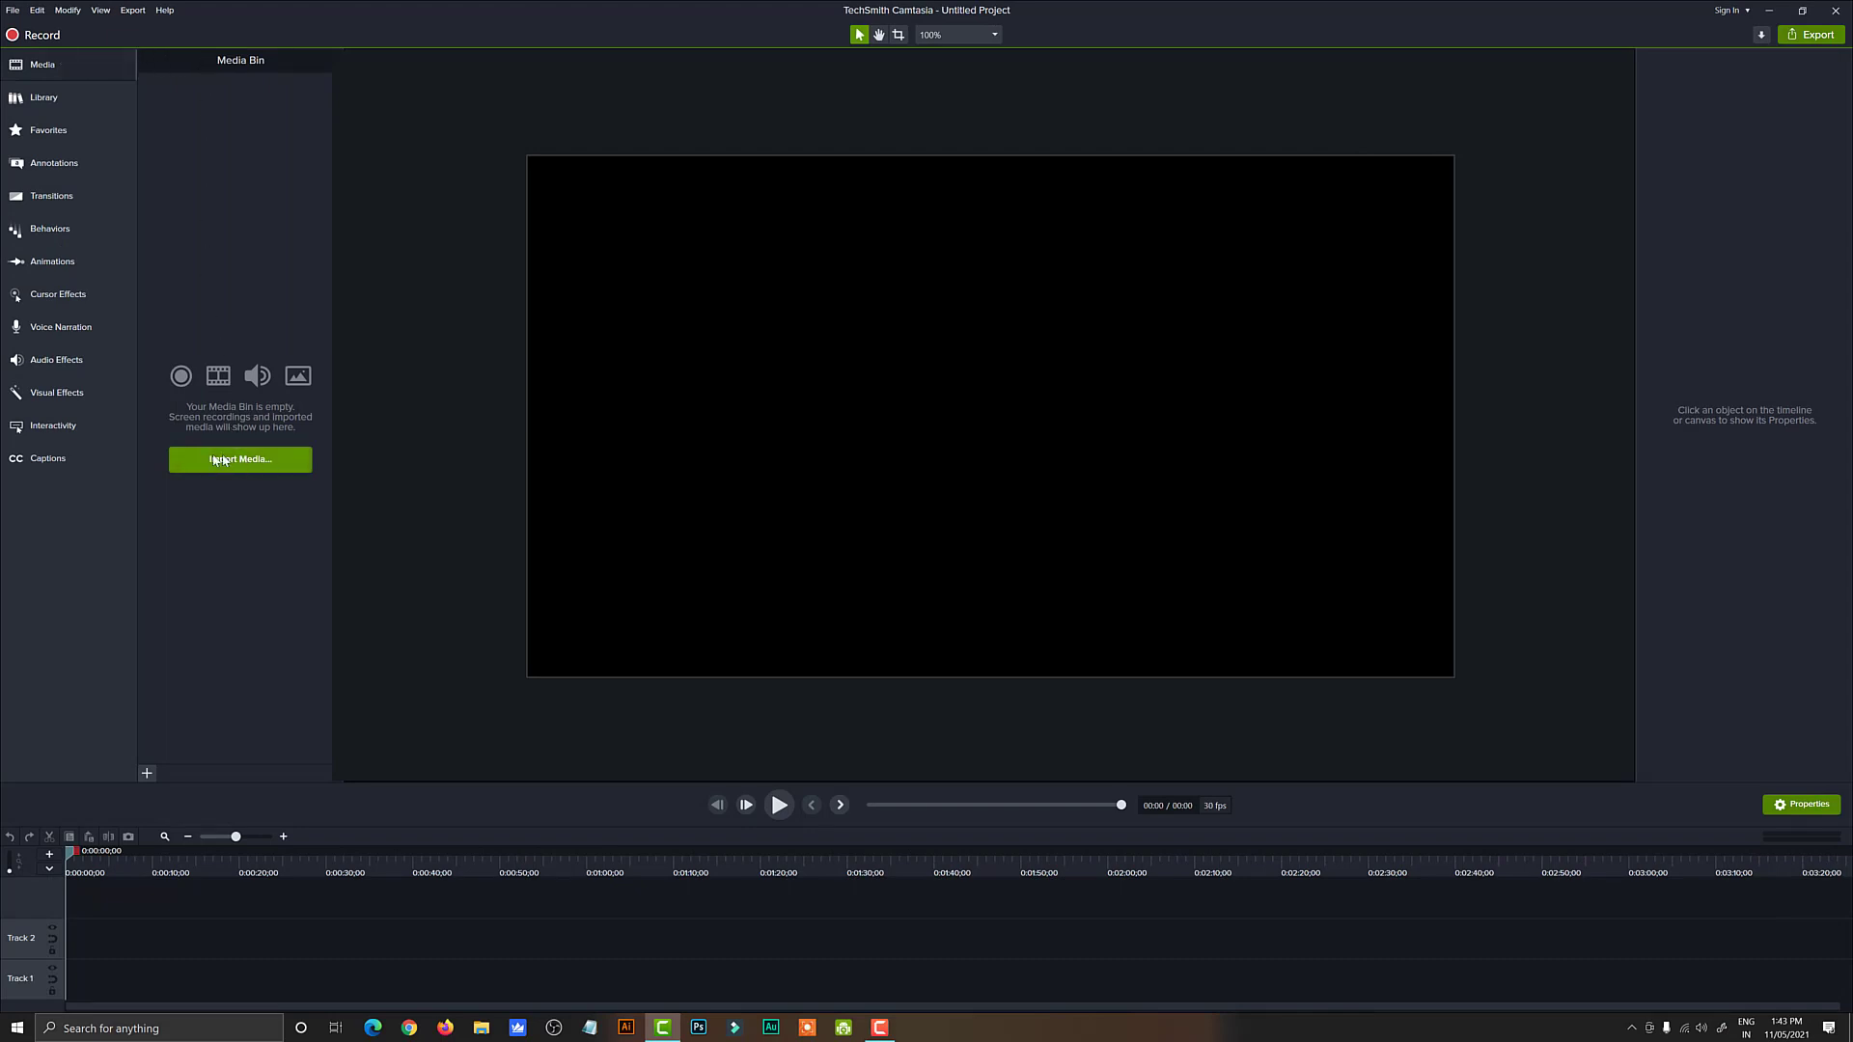
left_click(147, 773)
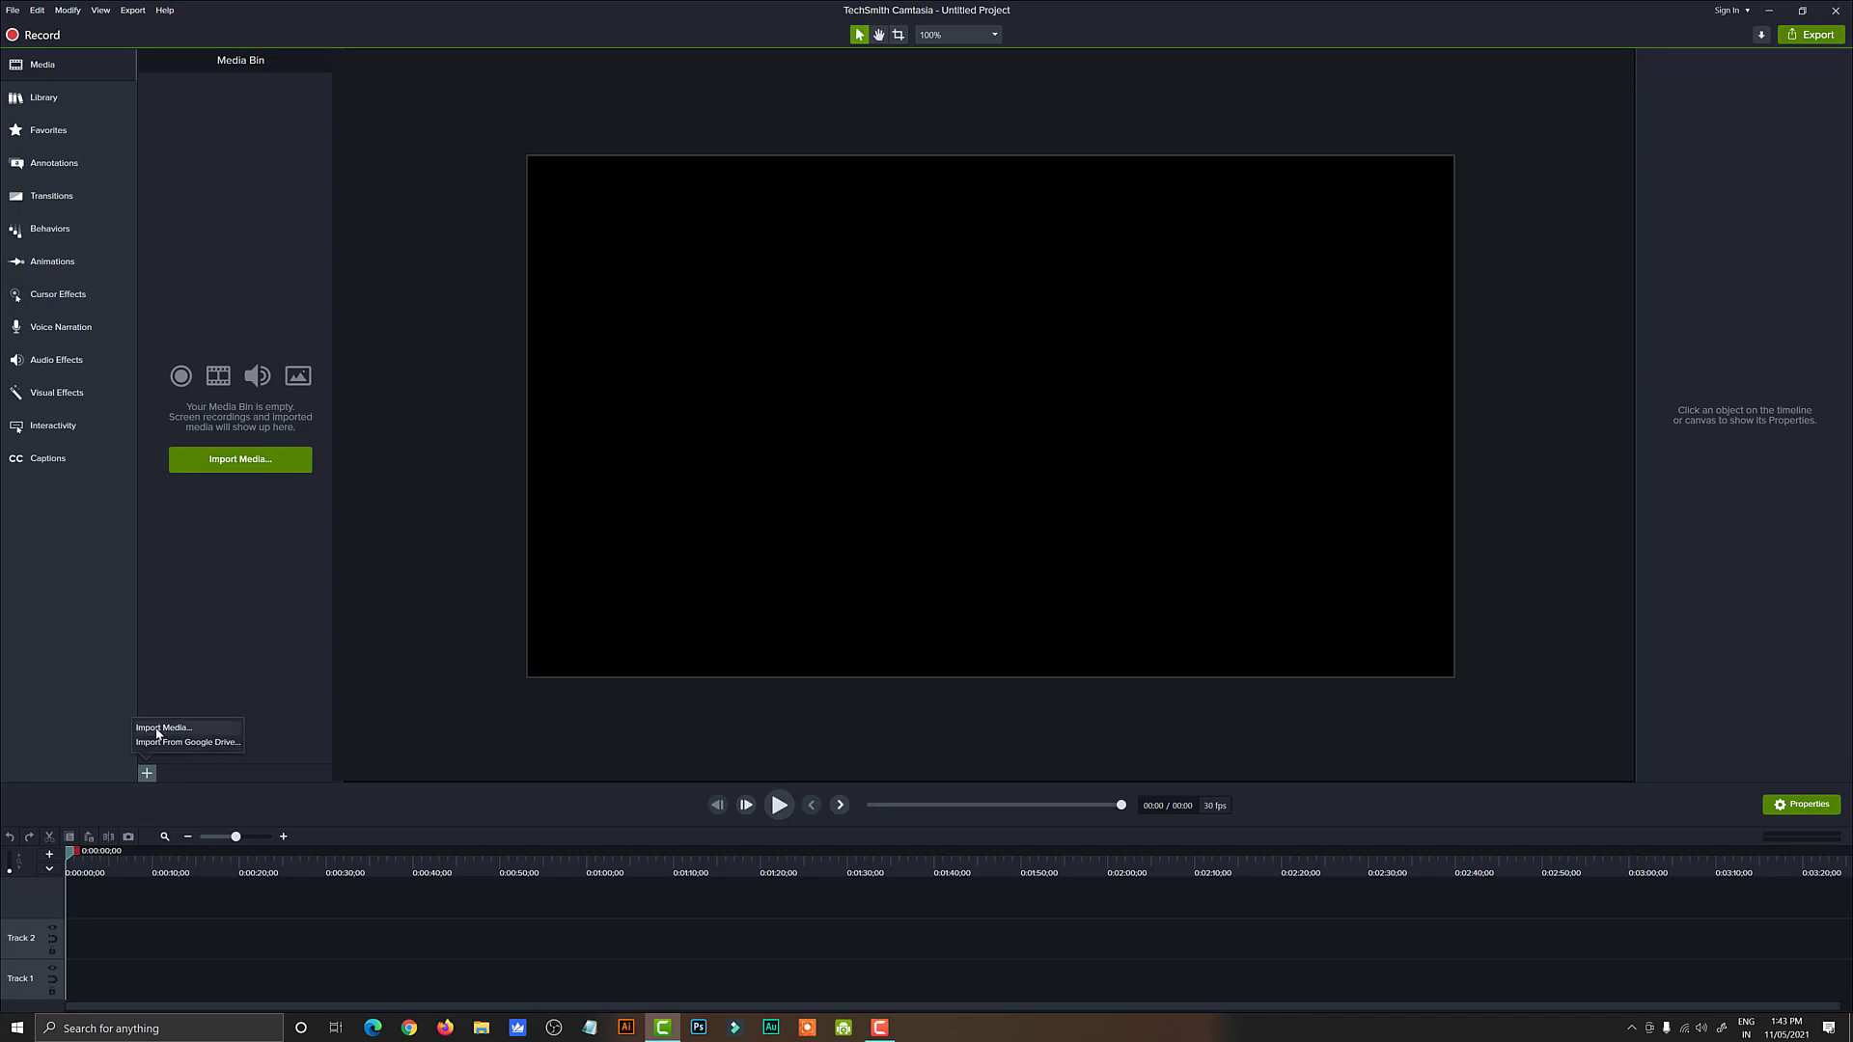
left_click(156, 729)
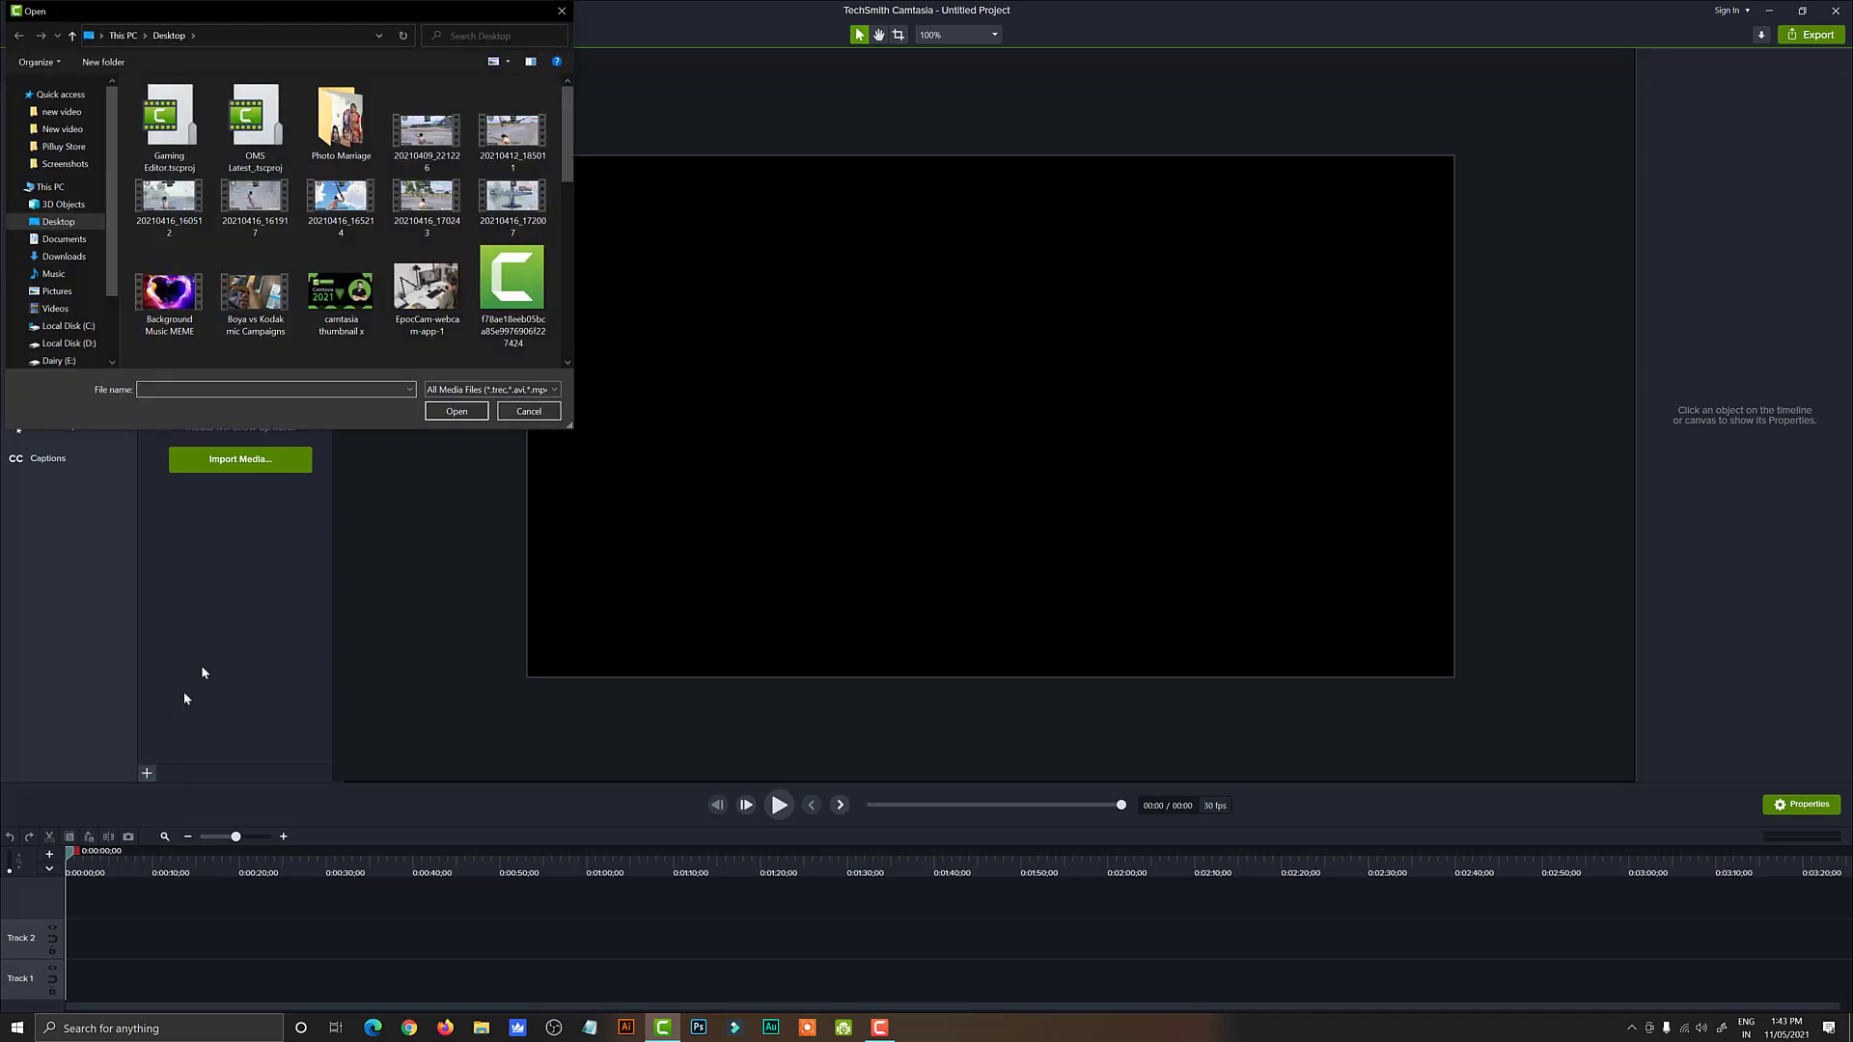
left_click(181, 316)
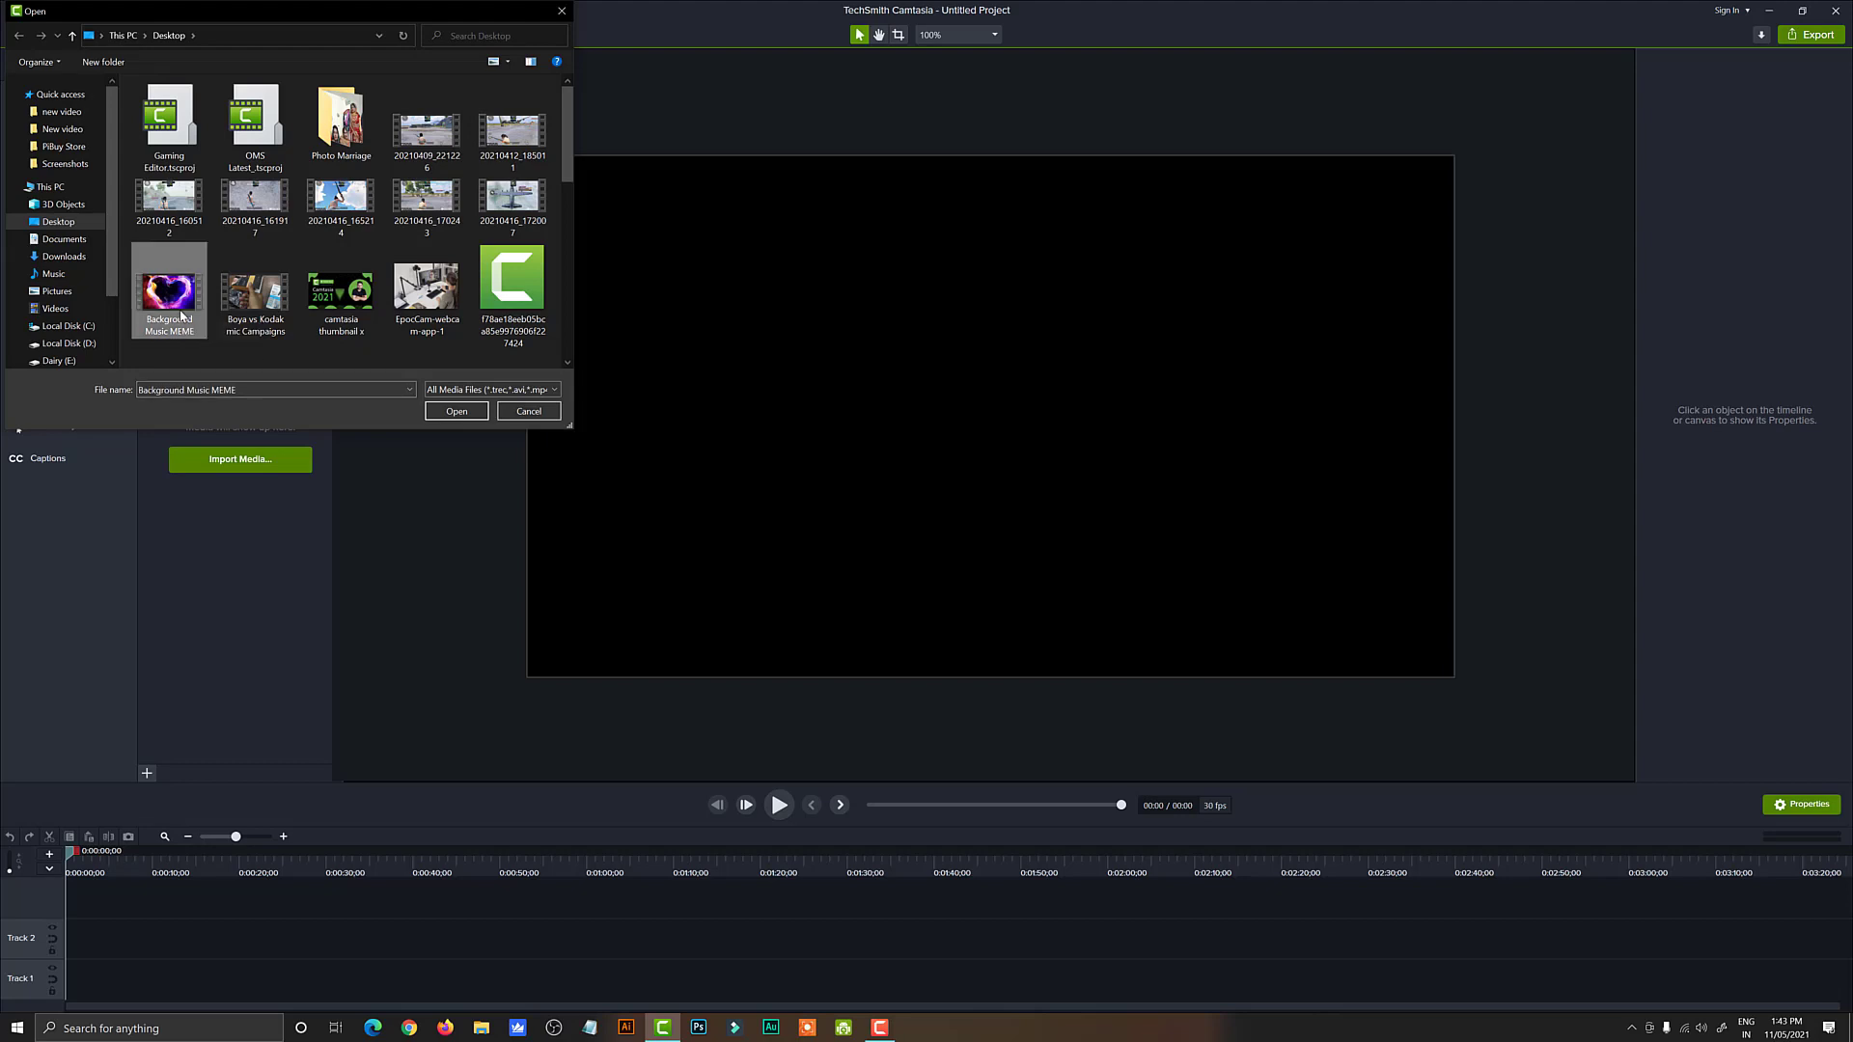
left_click(456, 411)
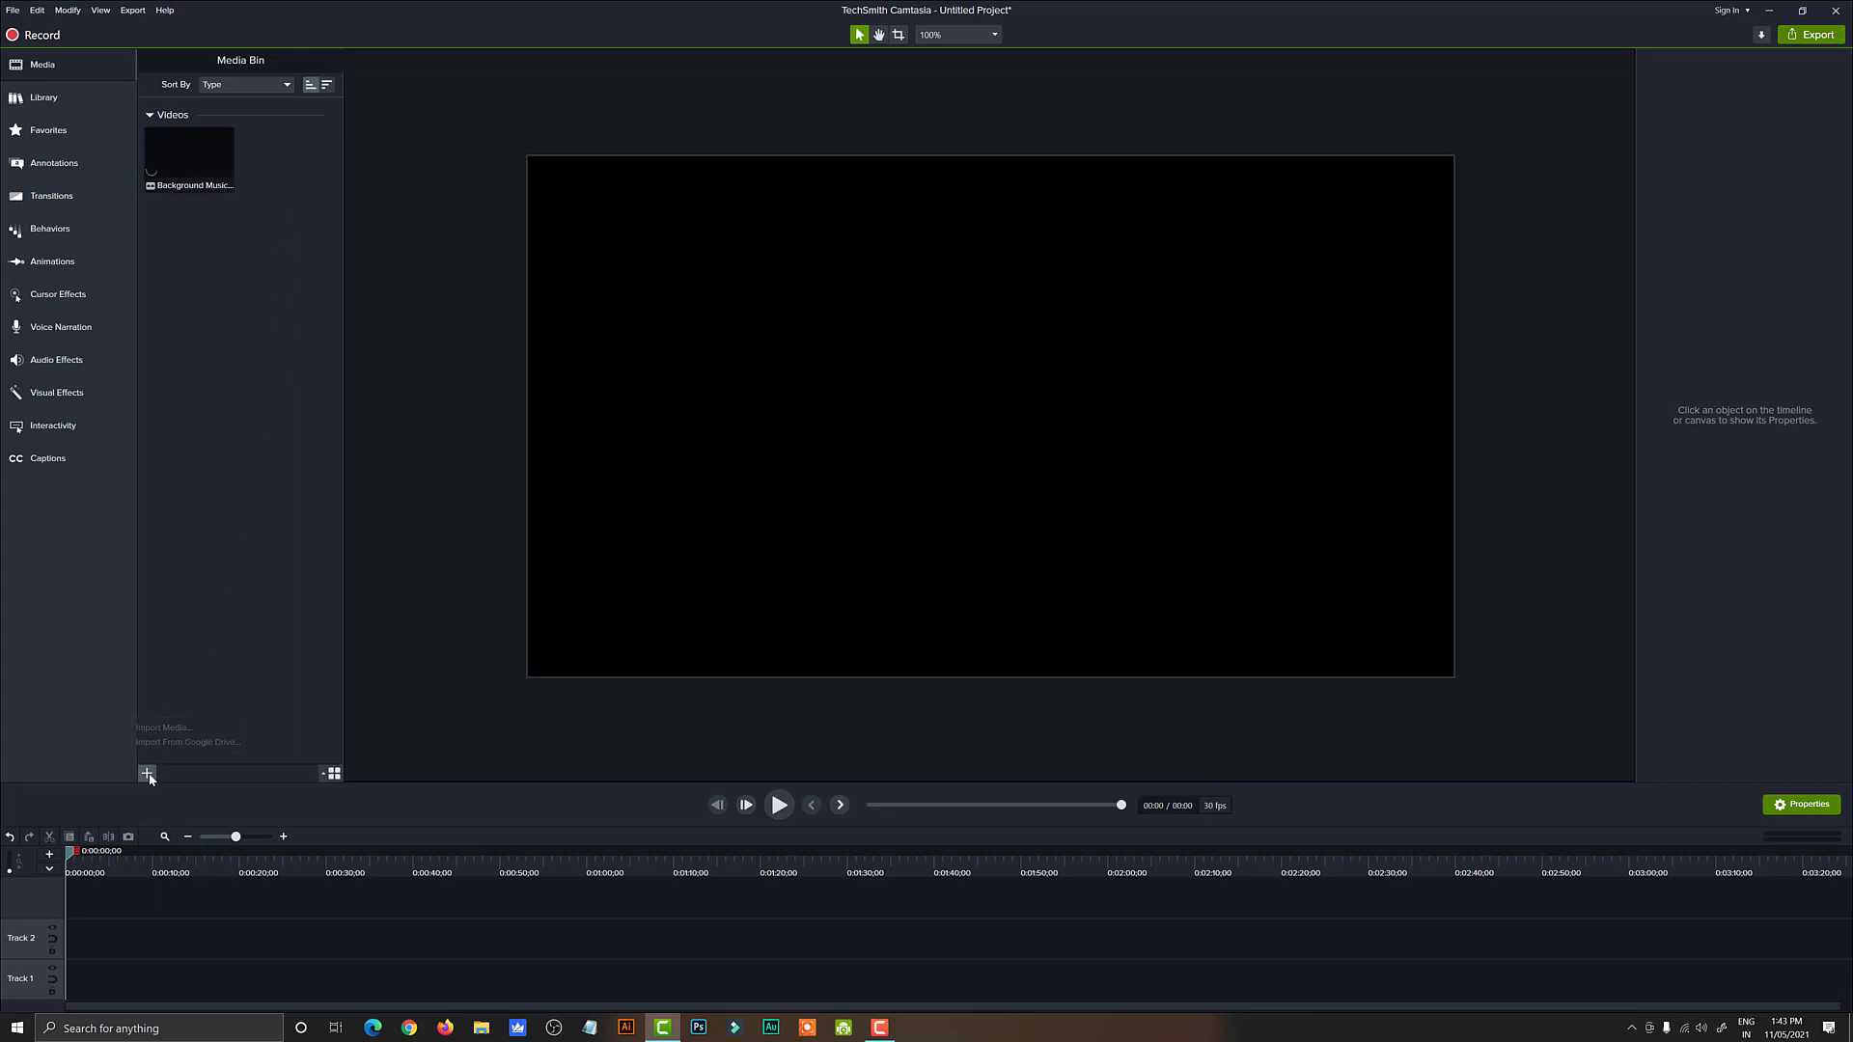
Step: Import the EpocCam-webcam-app-1 image from the Desktop into the media bin
key("ctrl+i")
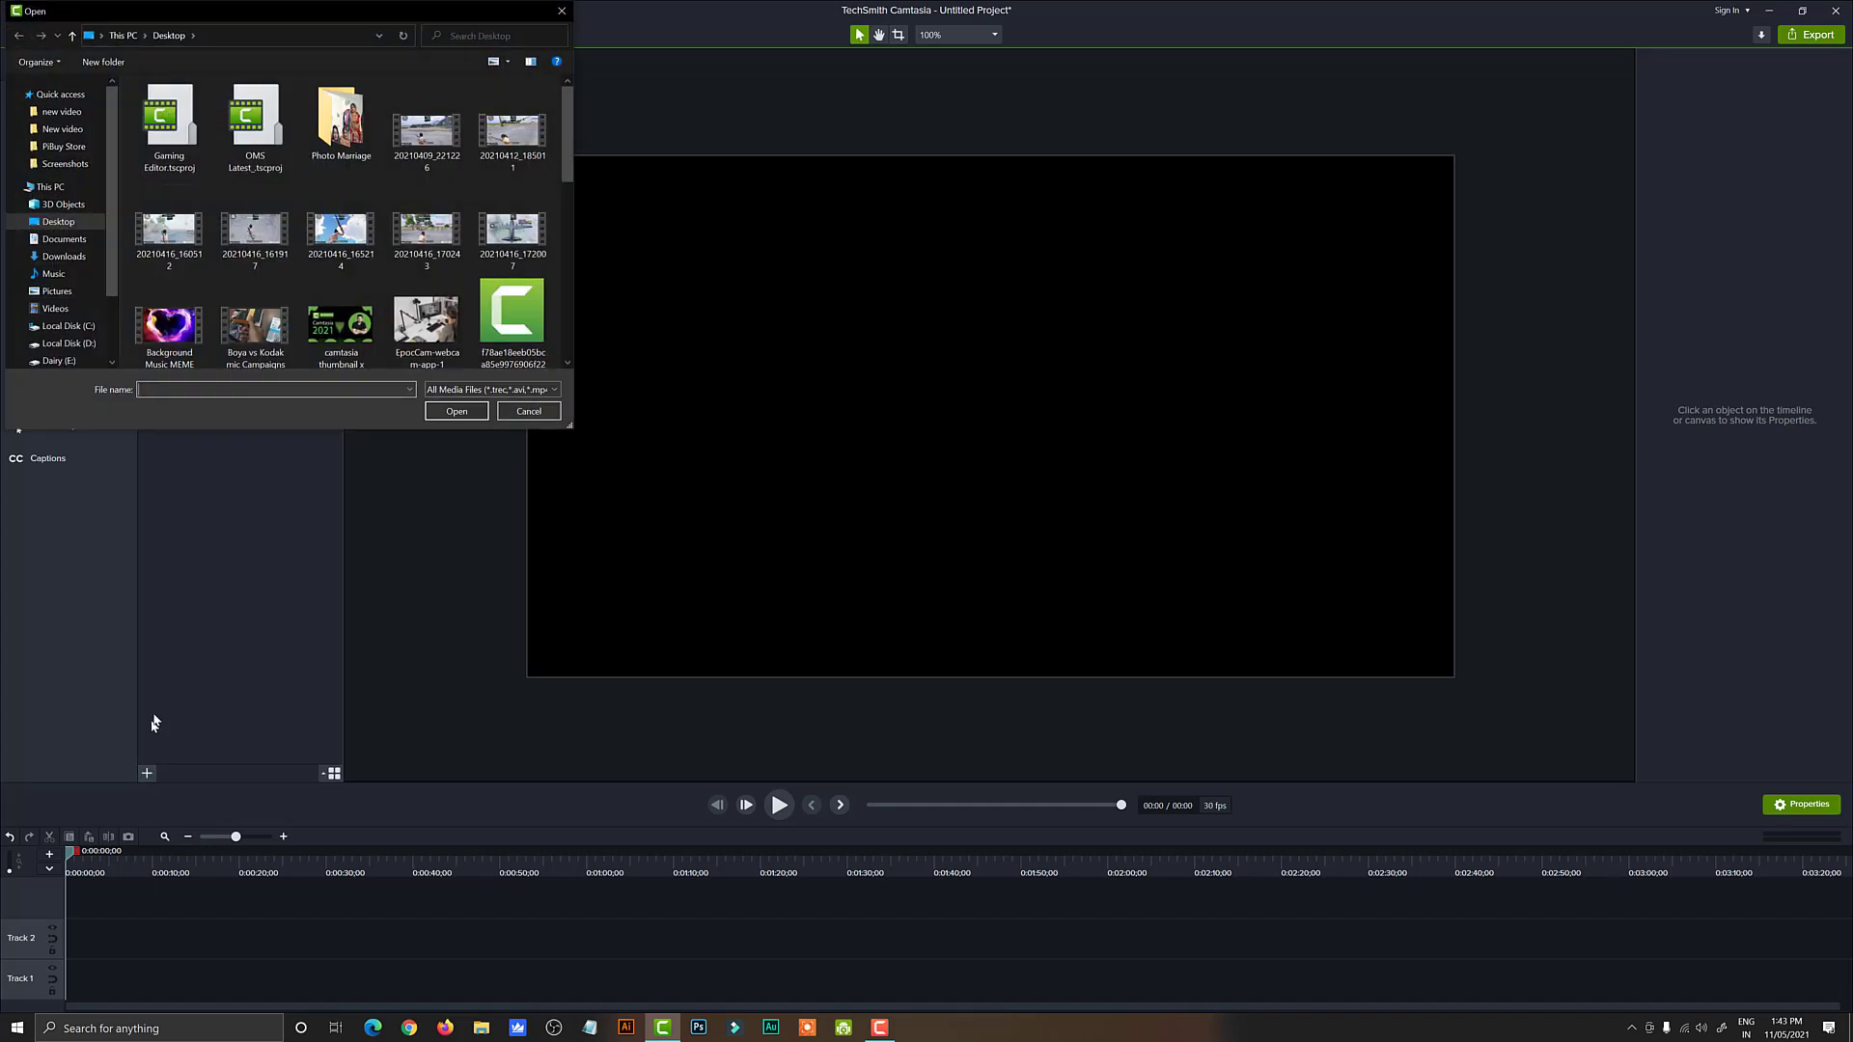
left_click(415, 314)
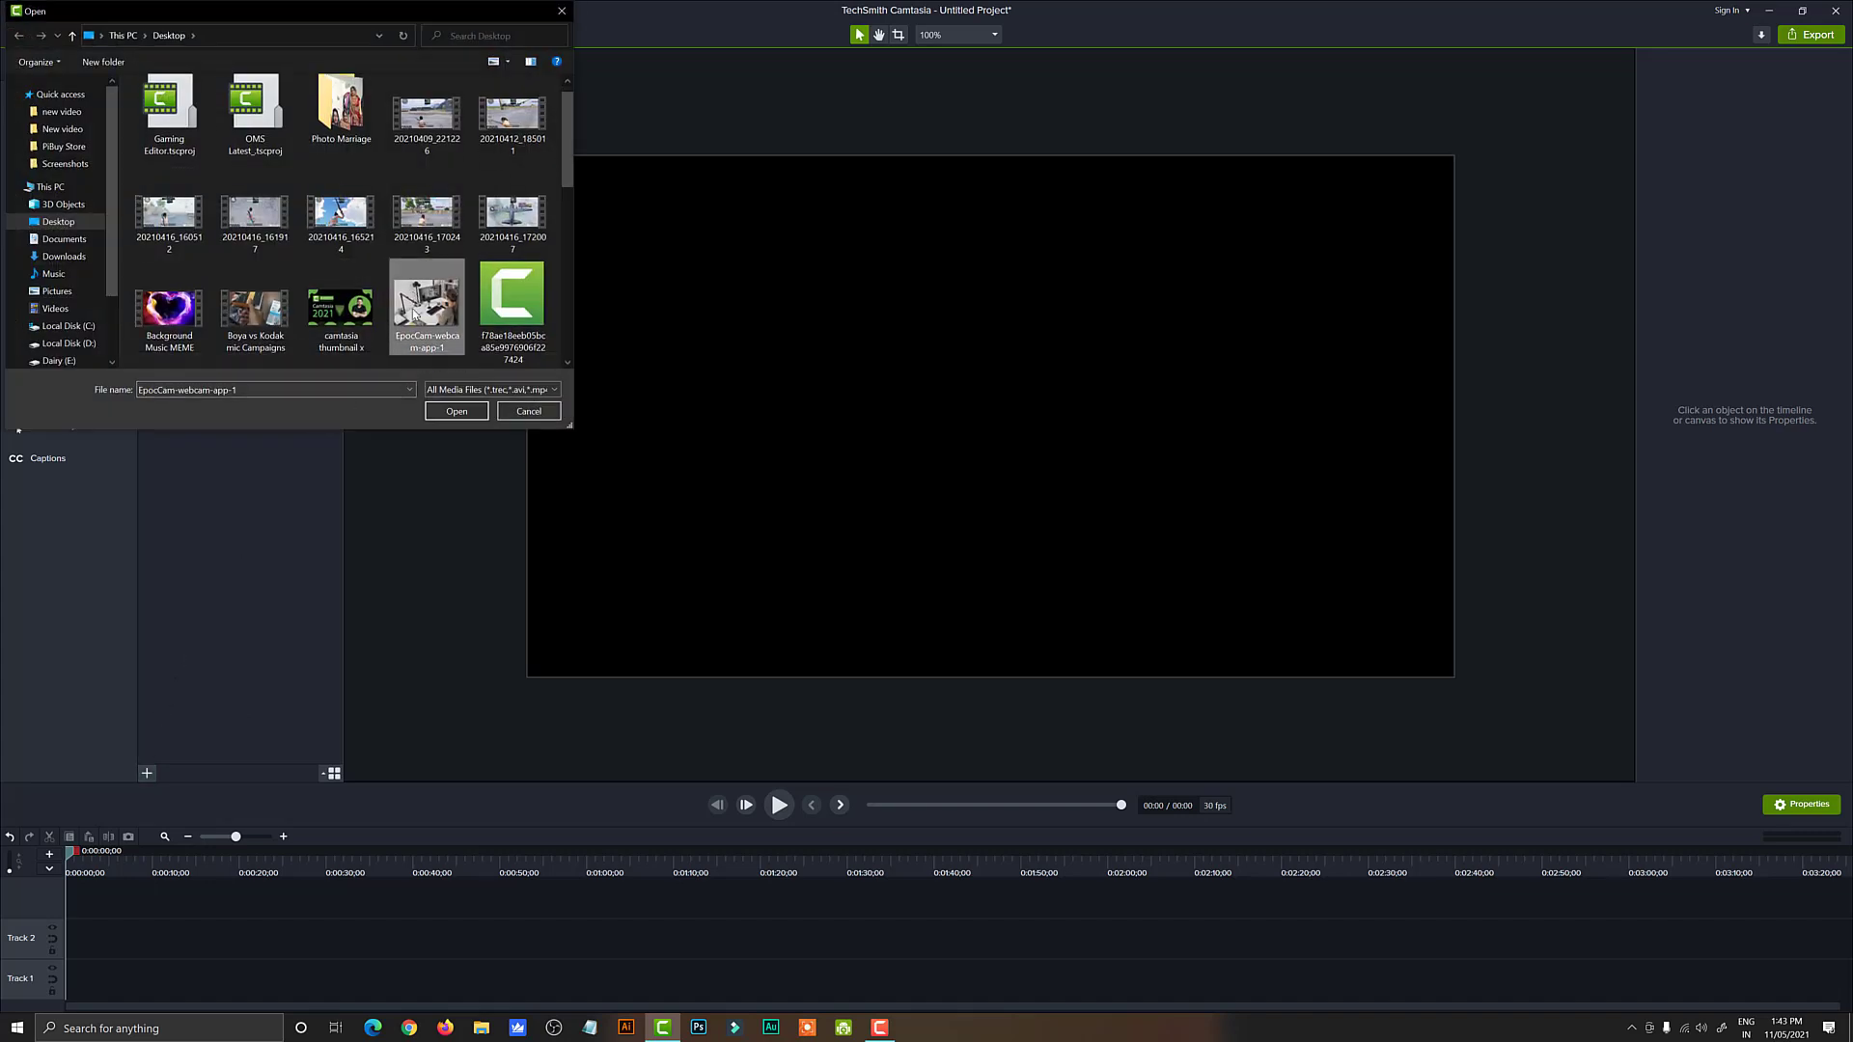
left_click(435, 412)
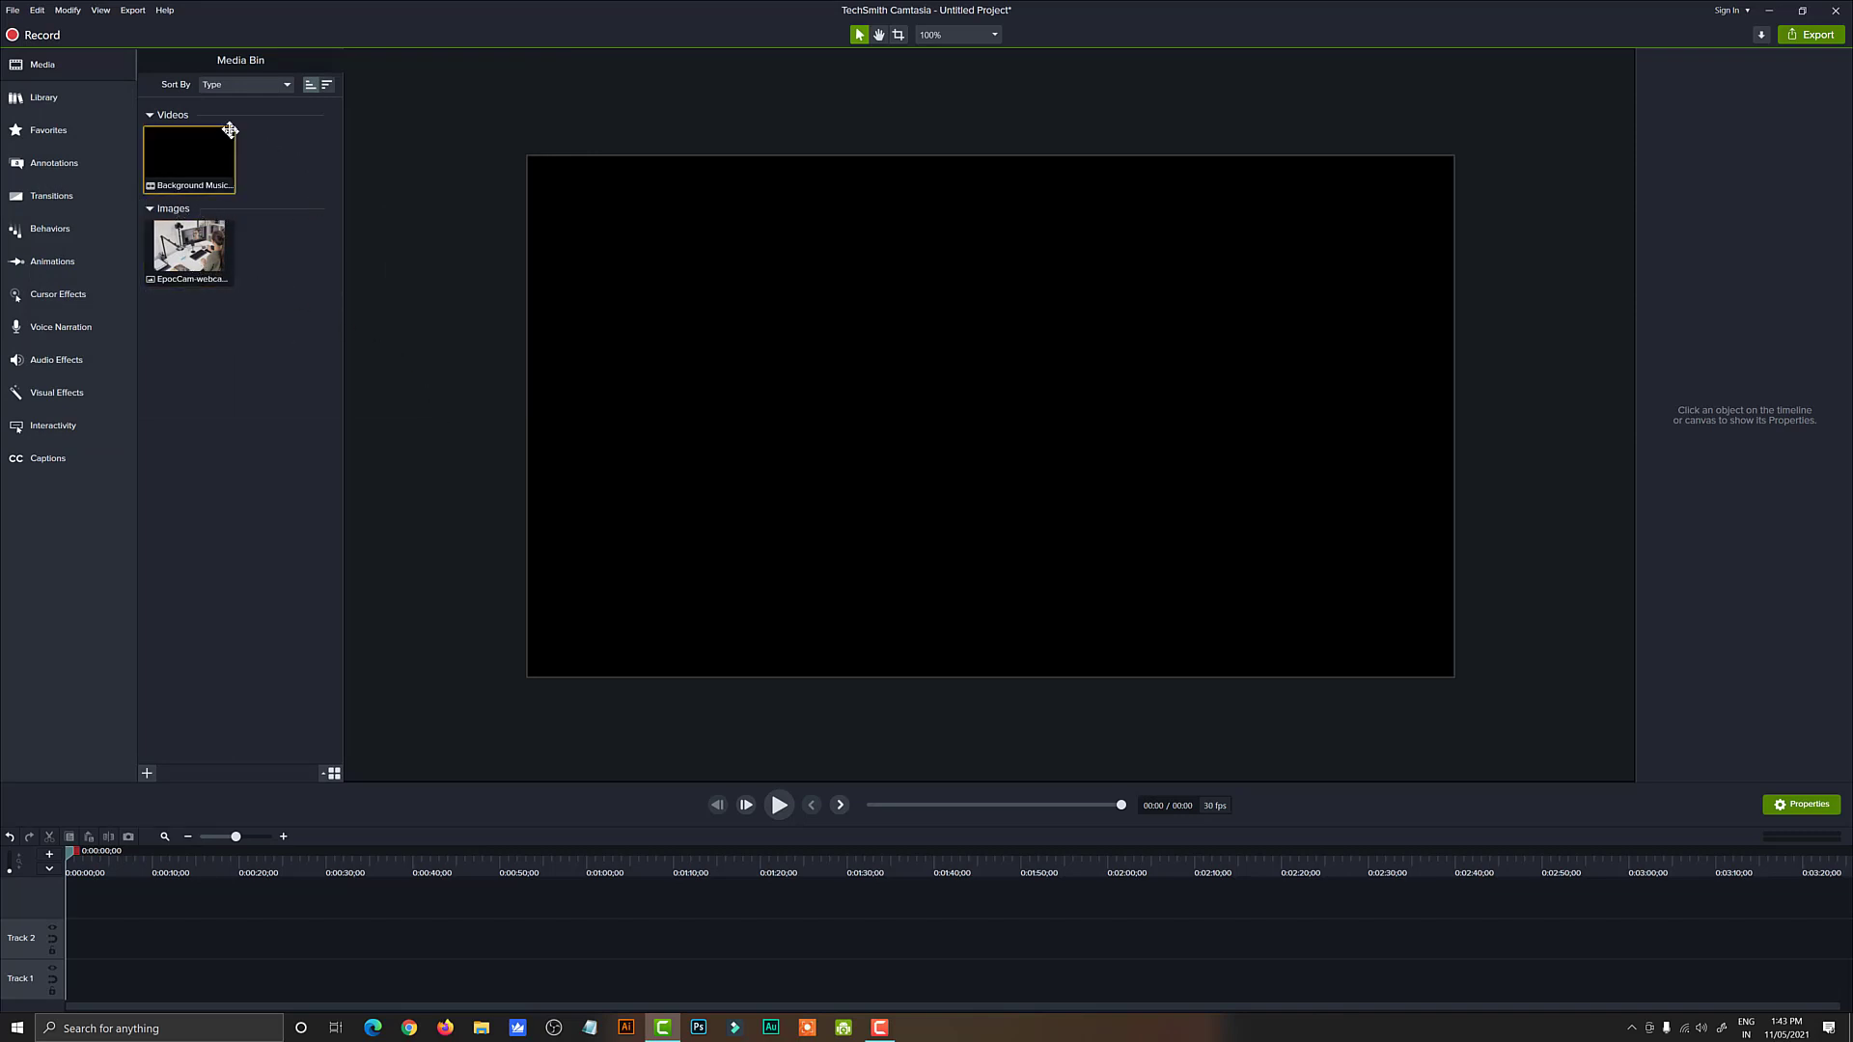
Step: Import the pubg mobile game play image from the Desktop into the media bin
left_click_drag(170, 147, 188, 217)
left_click(148, 775)
left_click(159, 730)
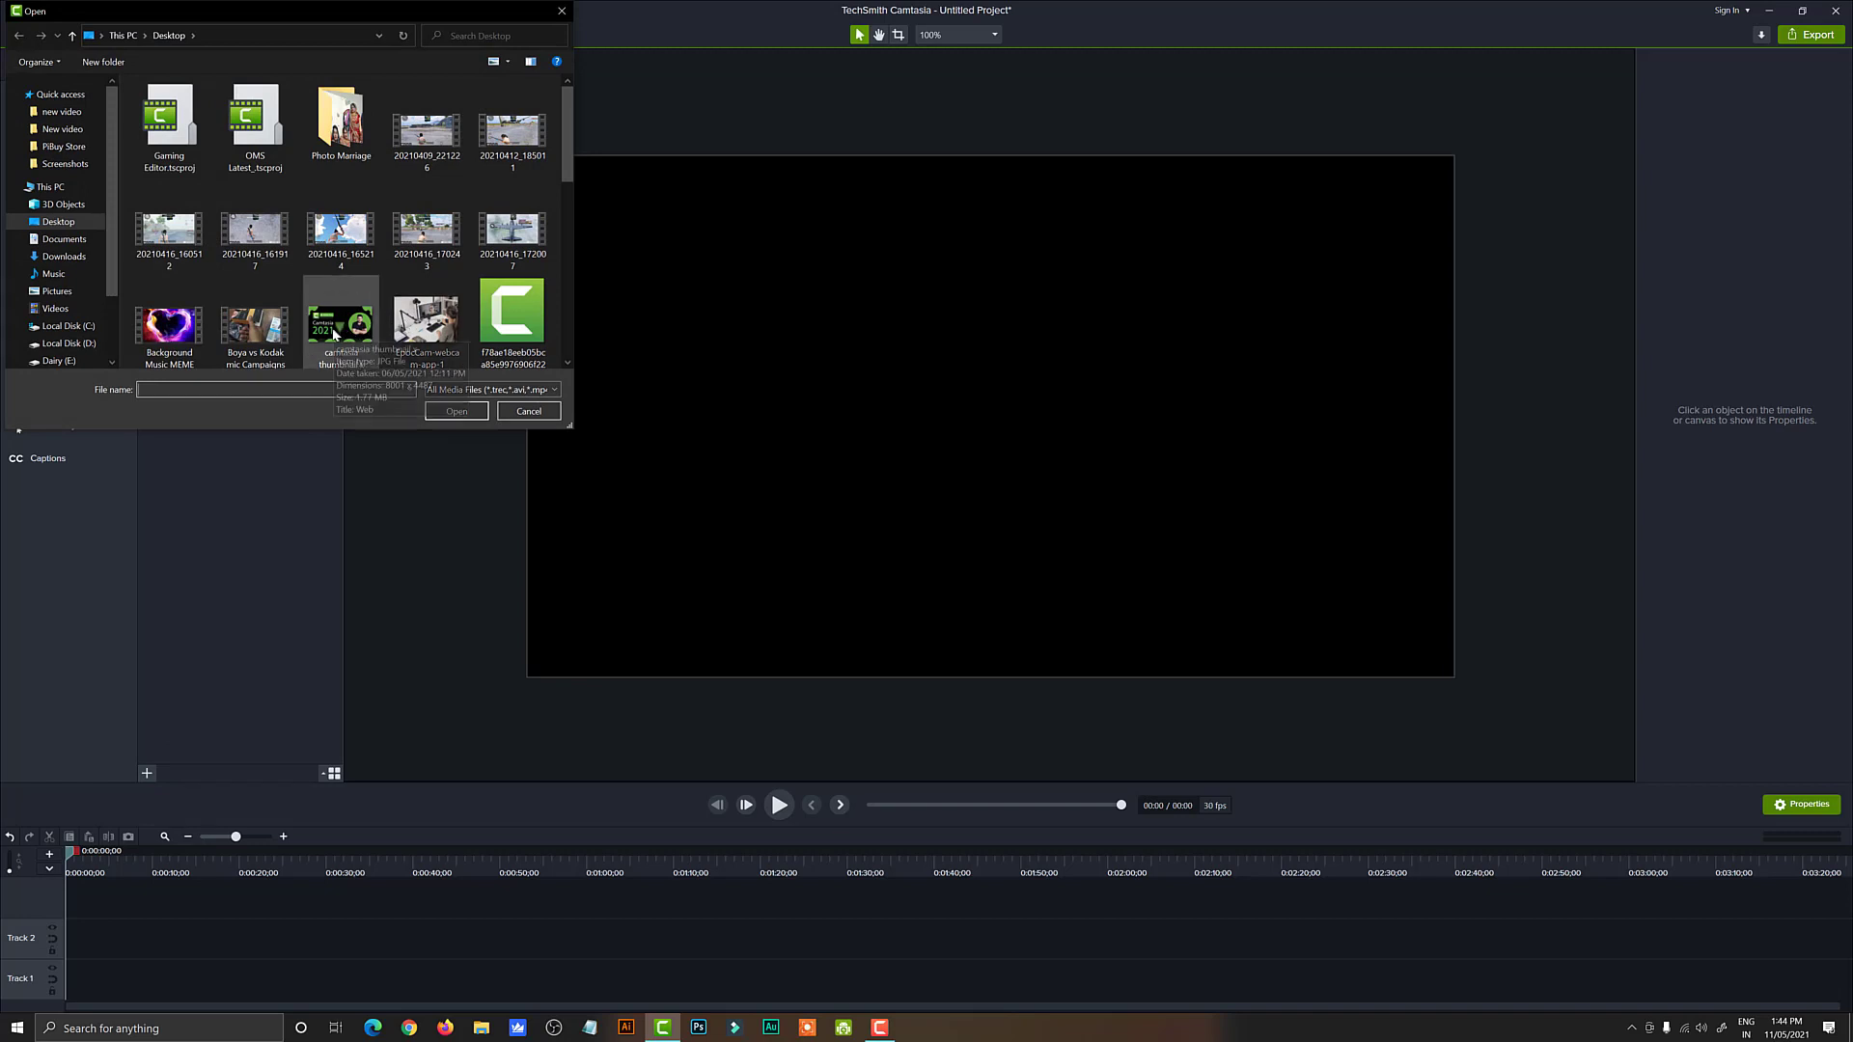
scroll(376, 330, "down", 5)
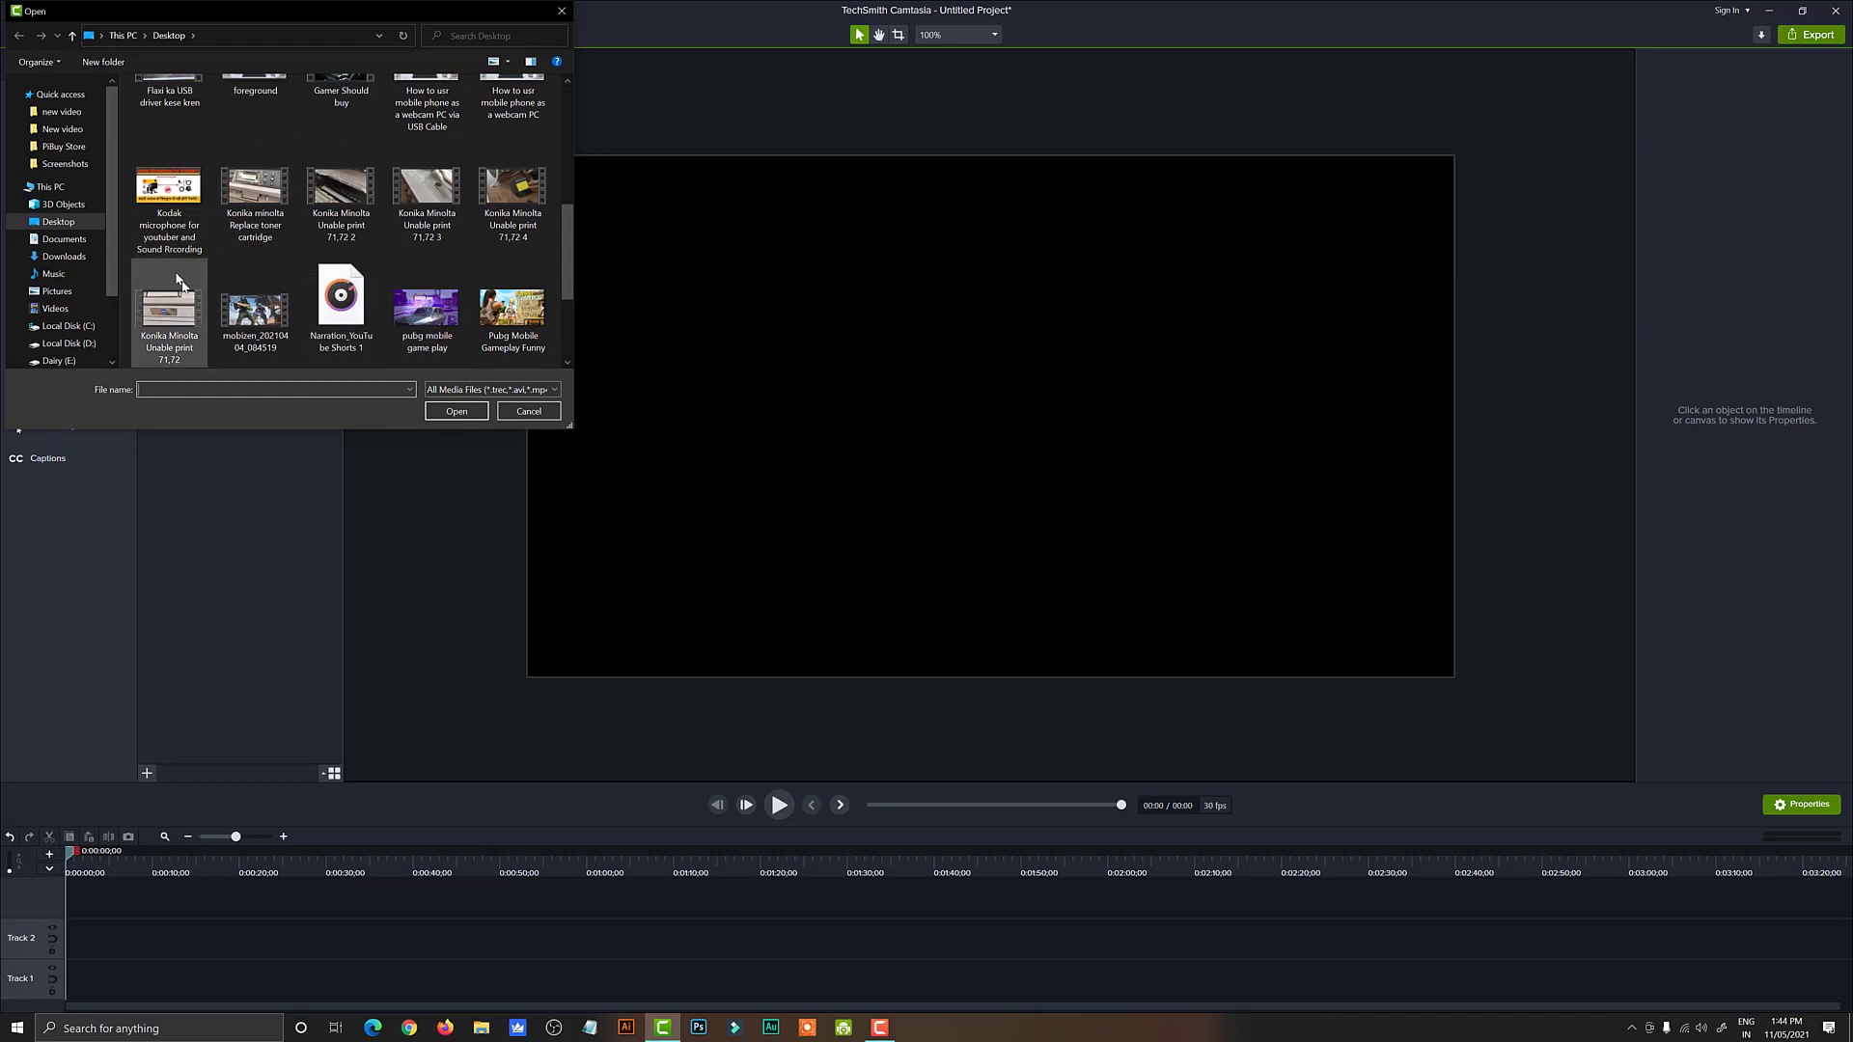
left_click(404, 307)
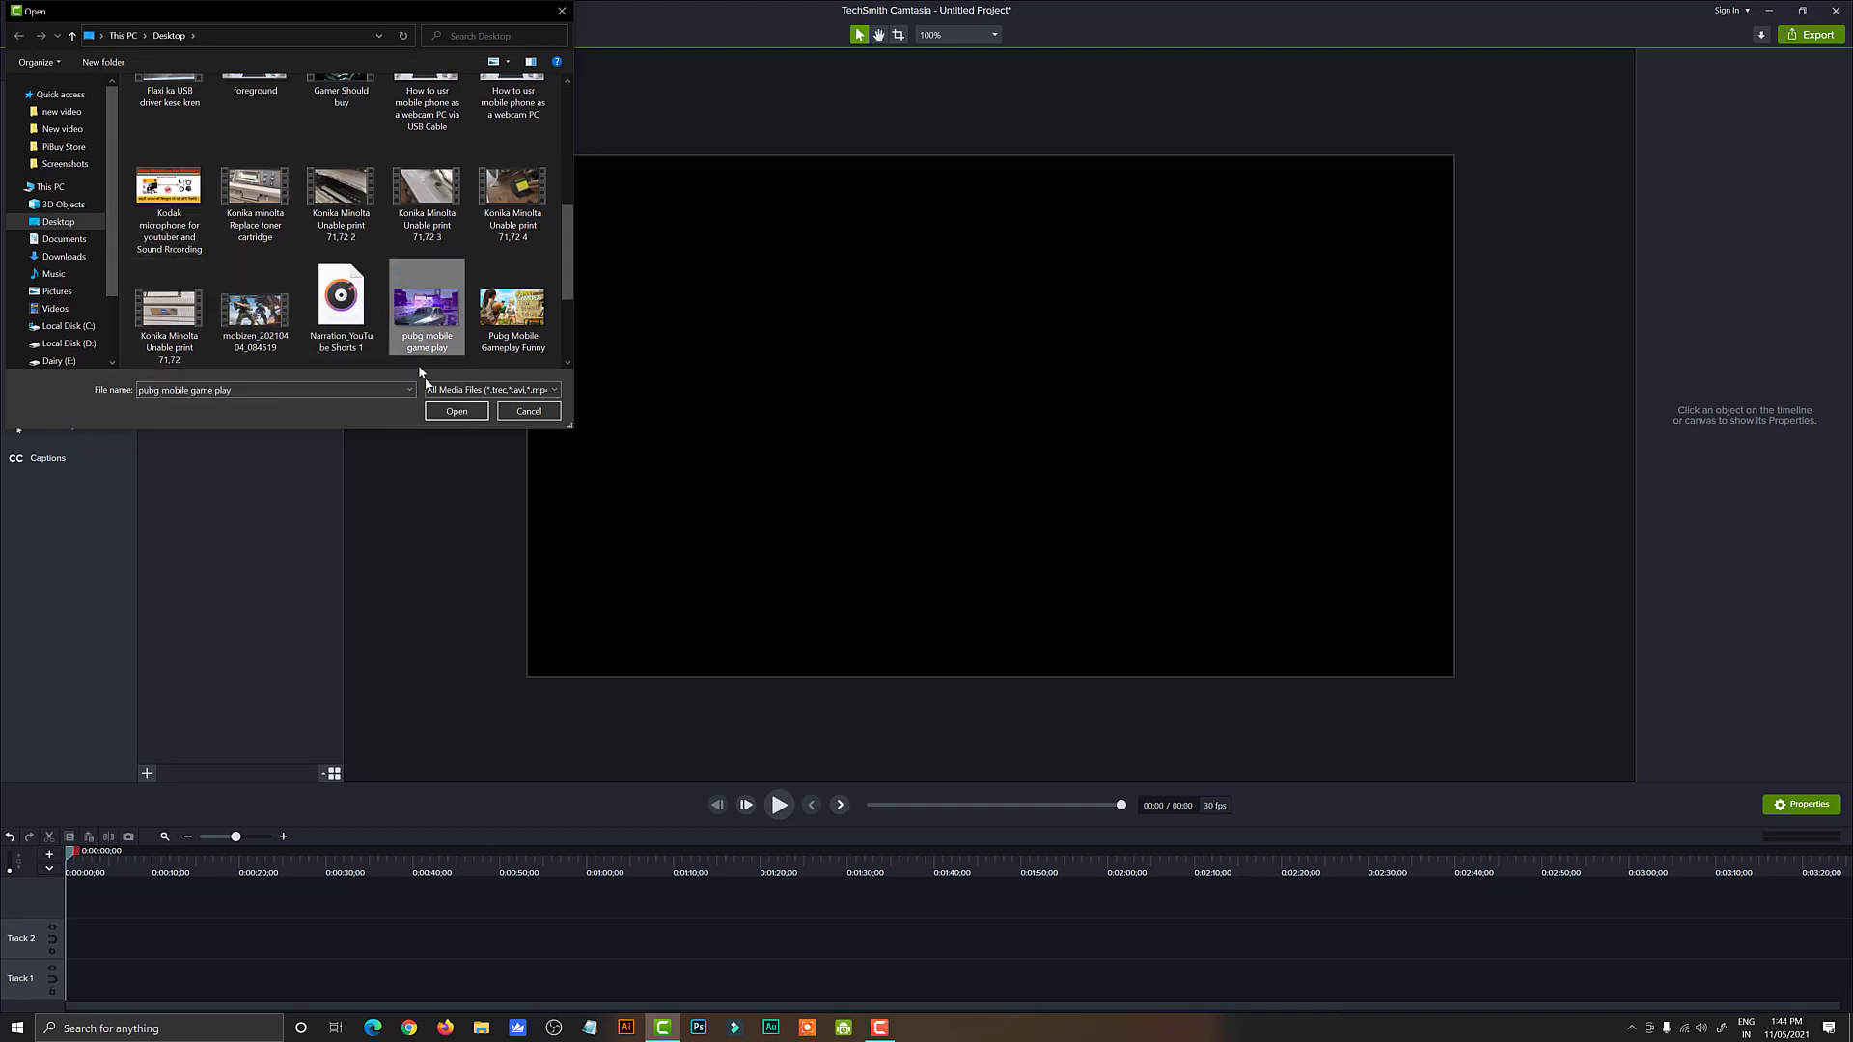
left_click(449, 411)
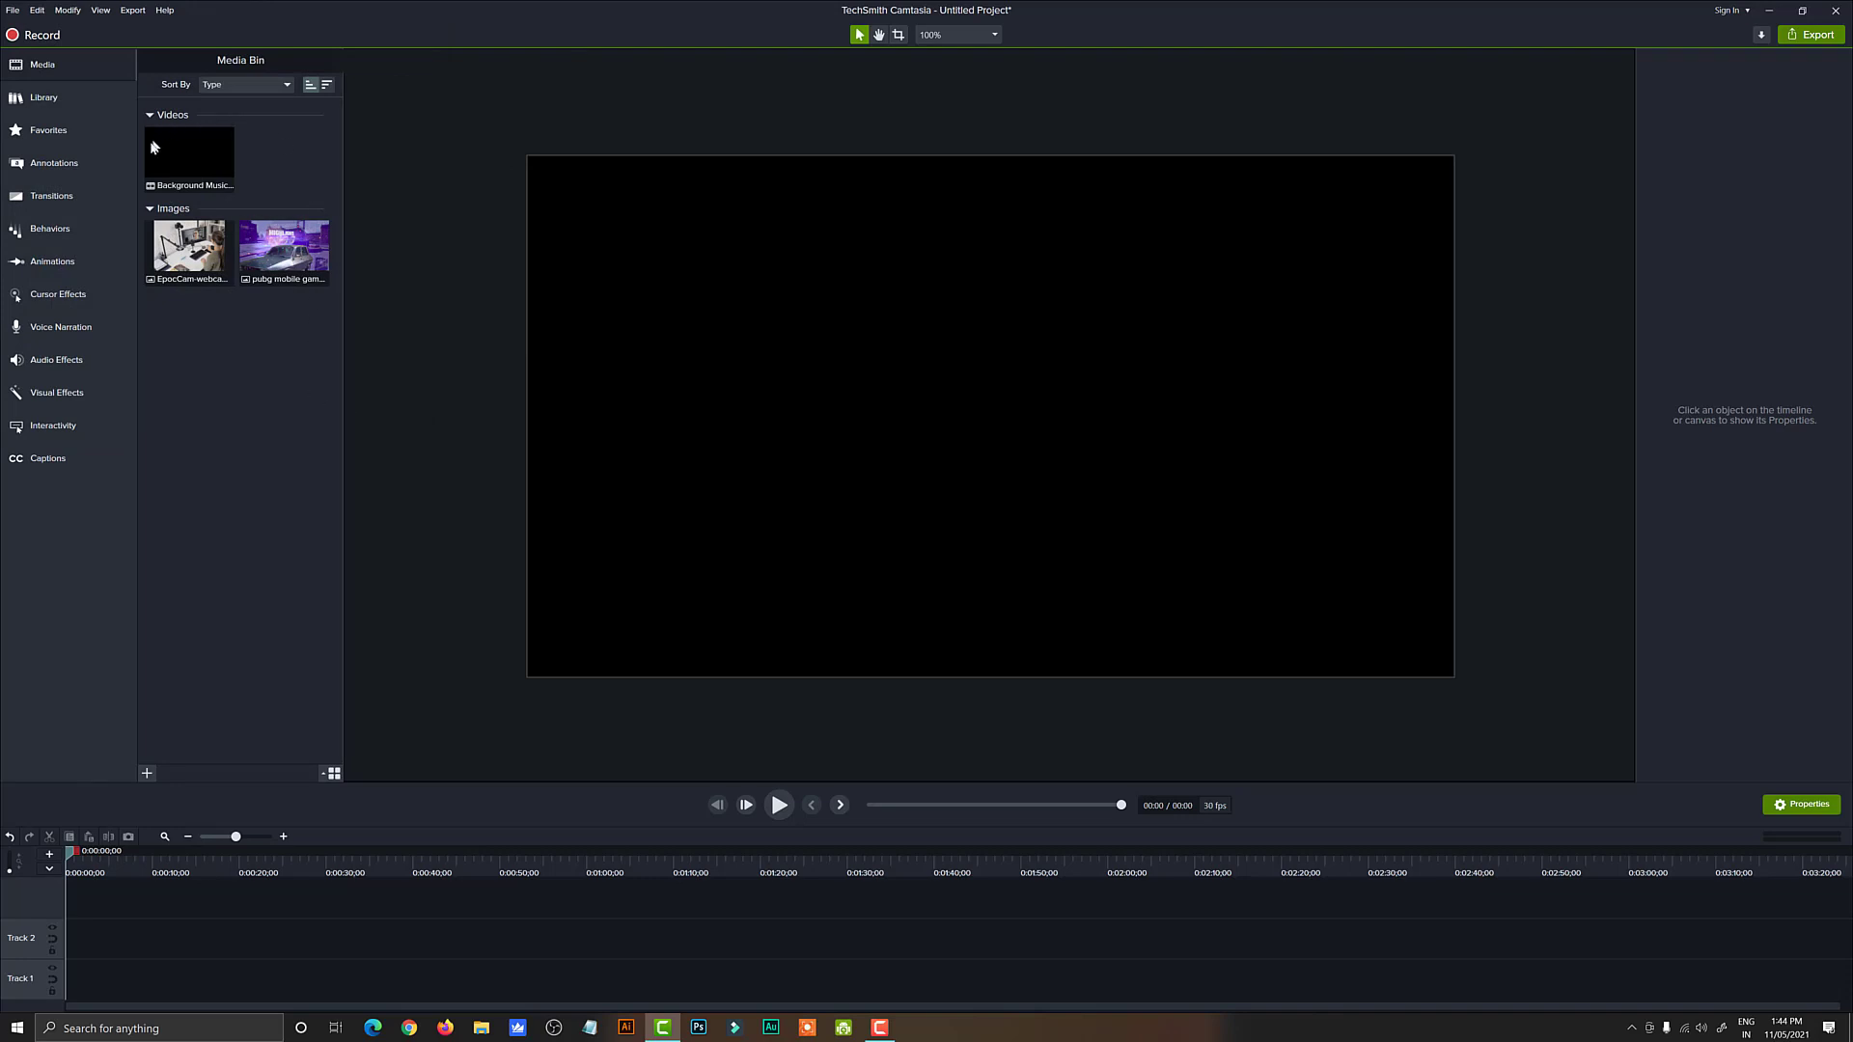
Step: Reverse the media bin's sort order so images come before videos, and select the Background Music video
left_click(327, 86)
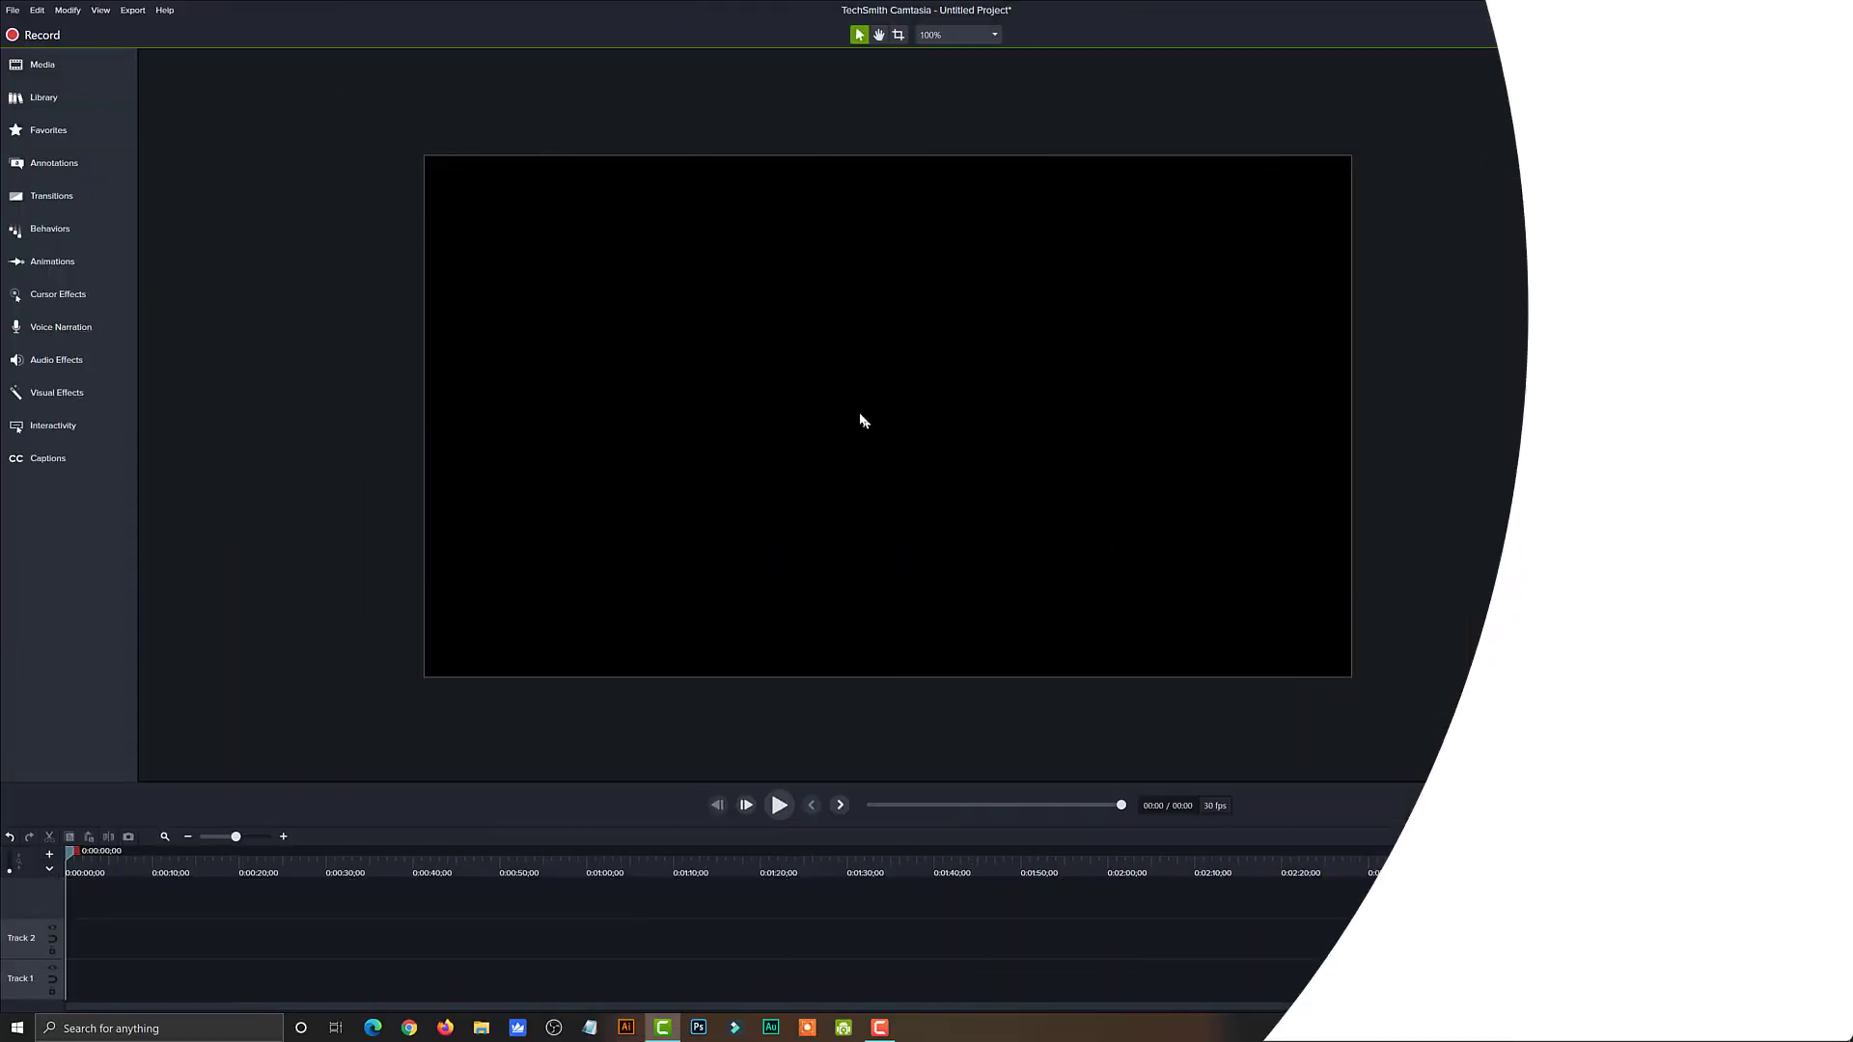
left_click(71, 67)
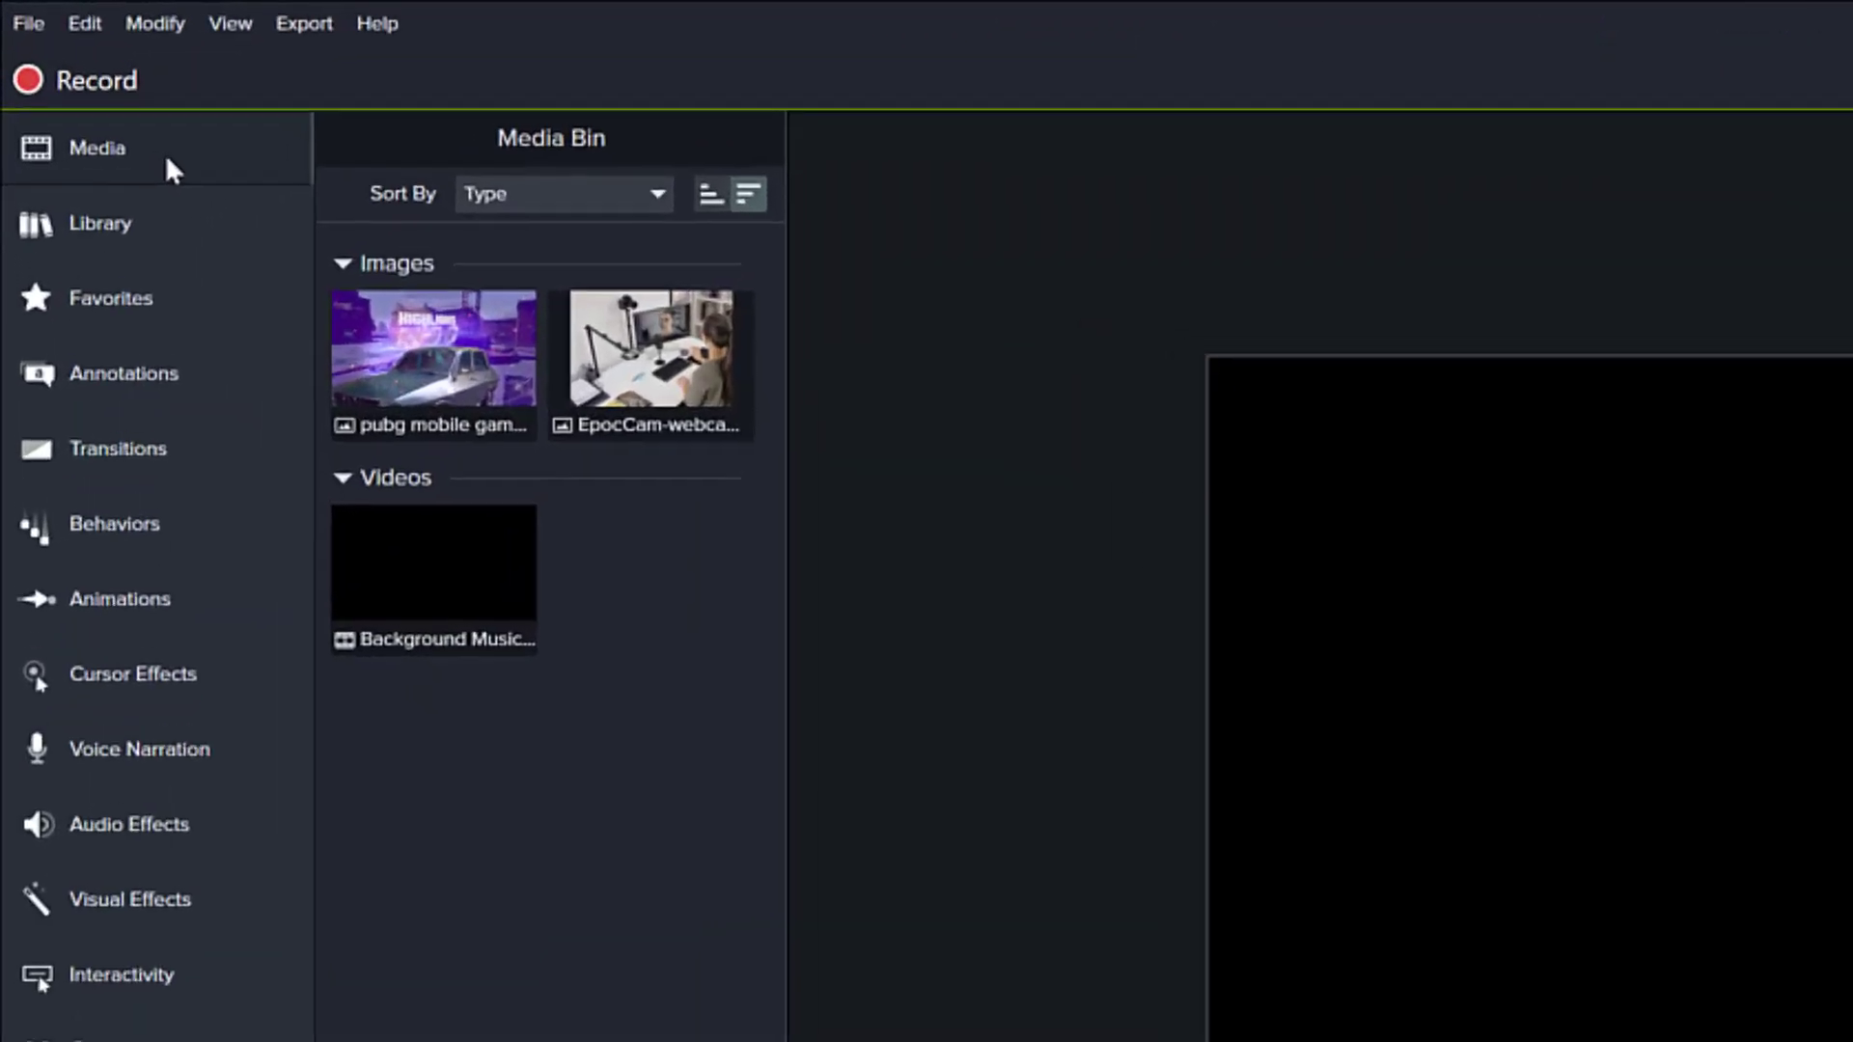
left_click(391, 543)
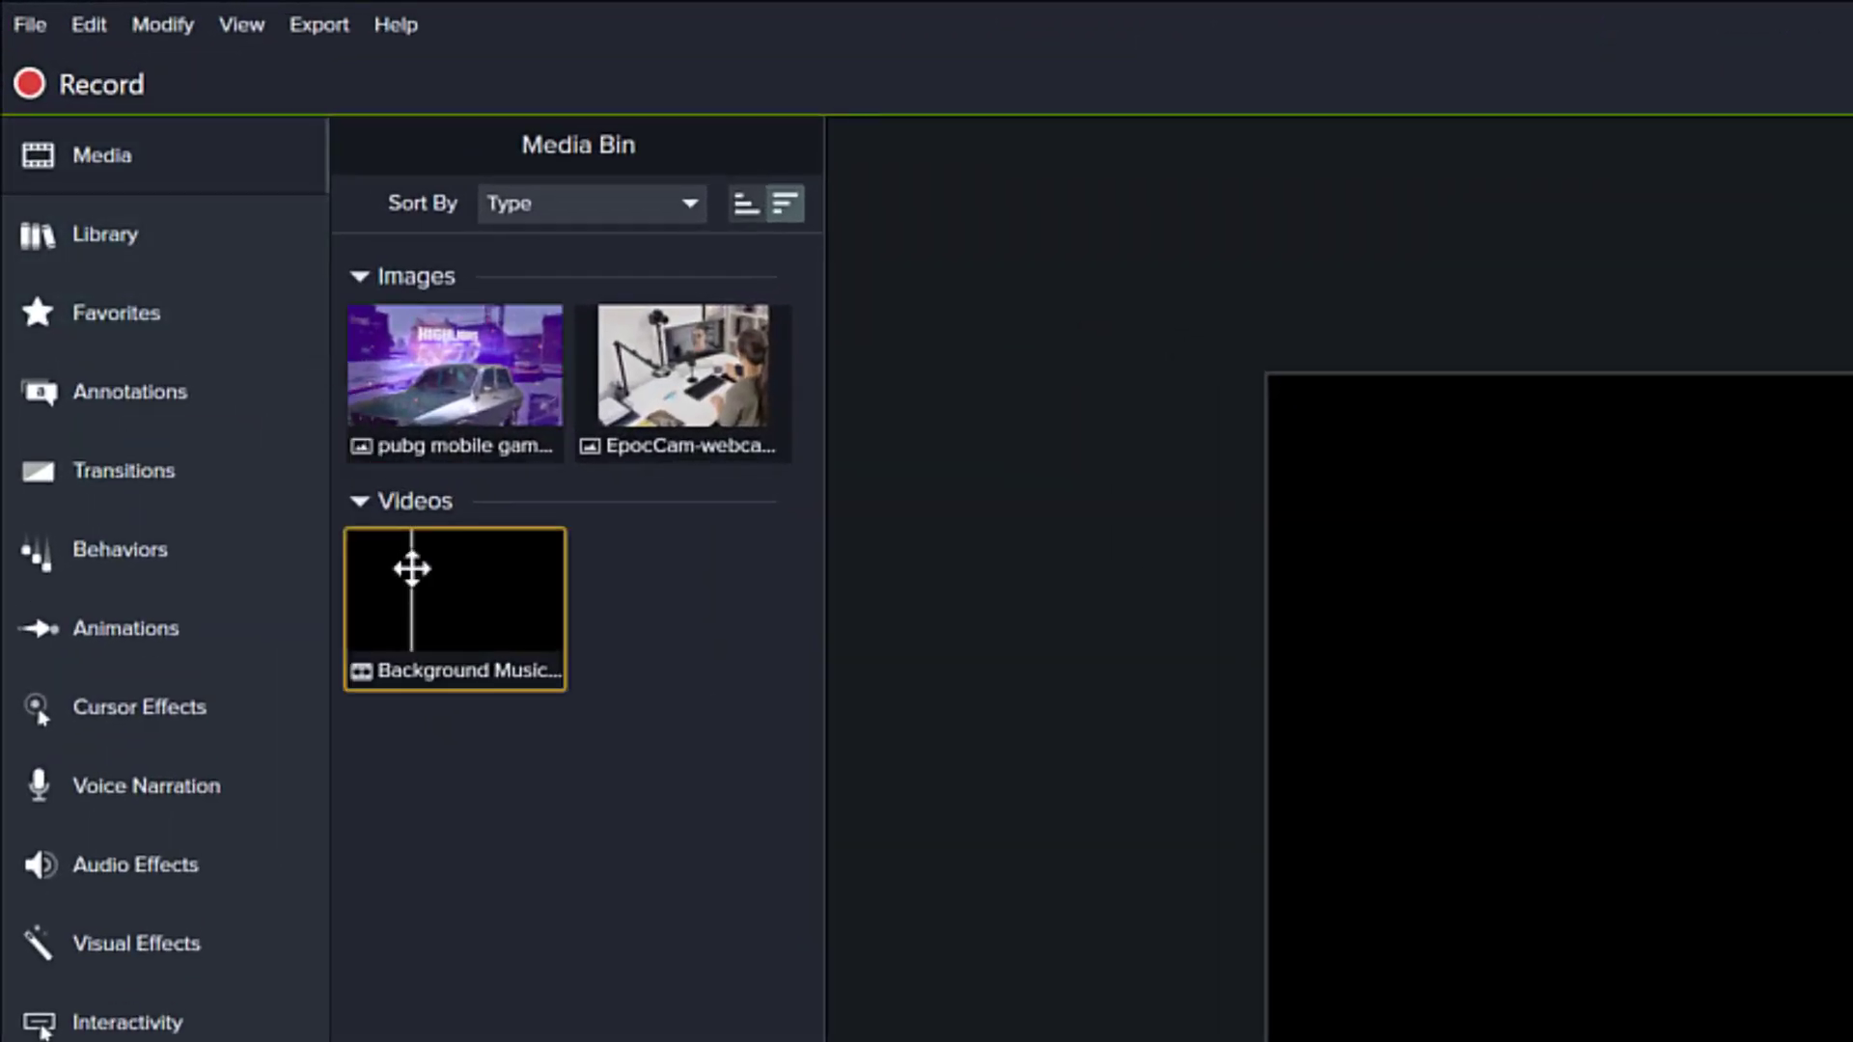
mouse_move(378, 567)
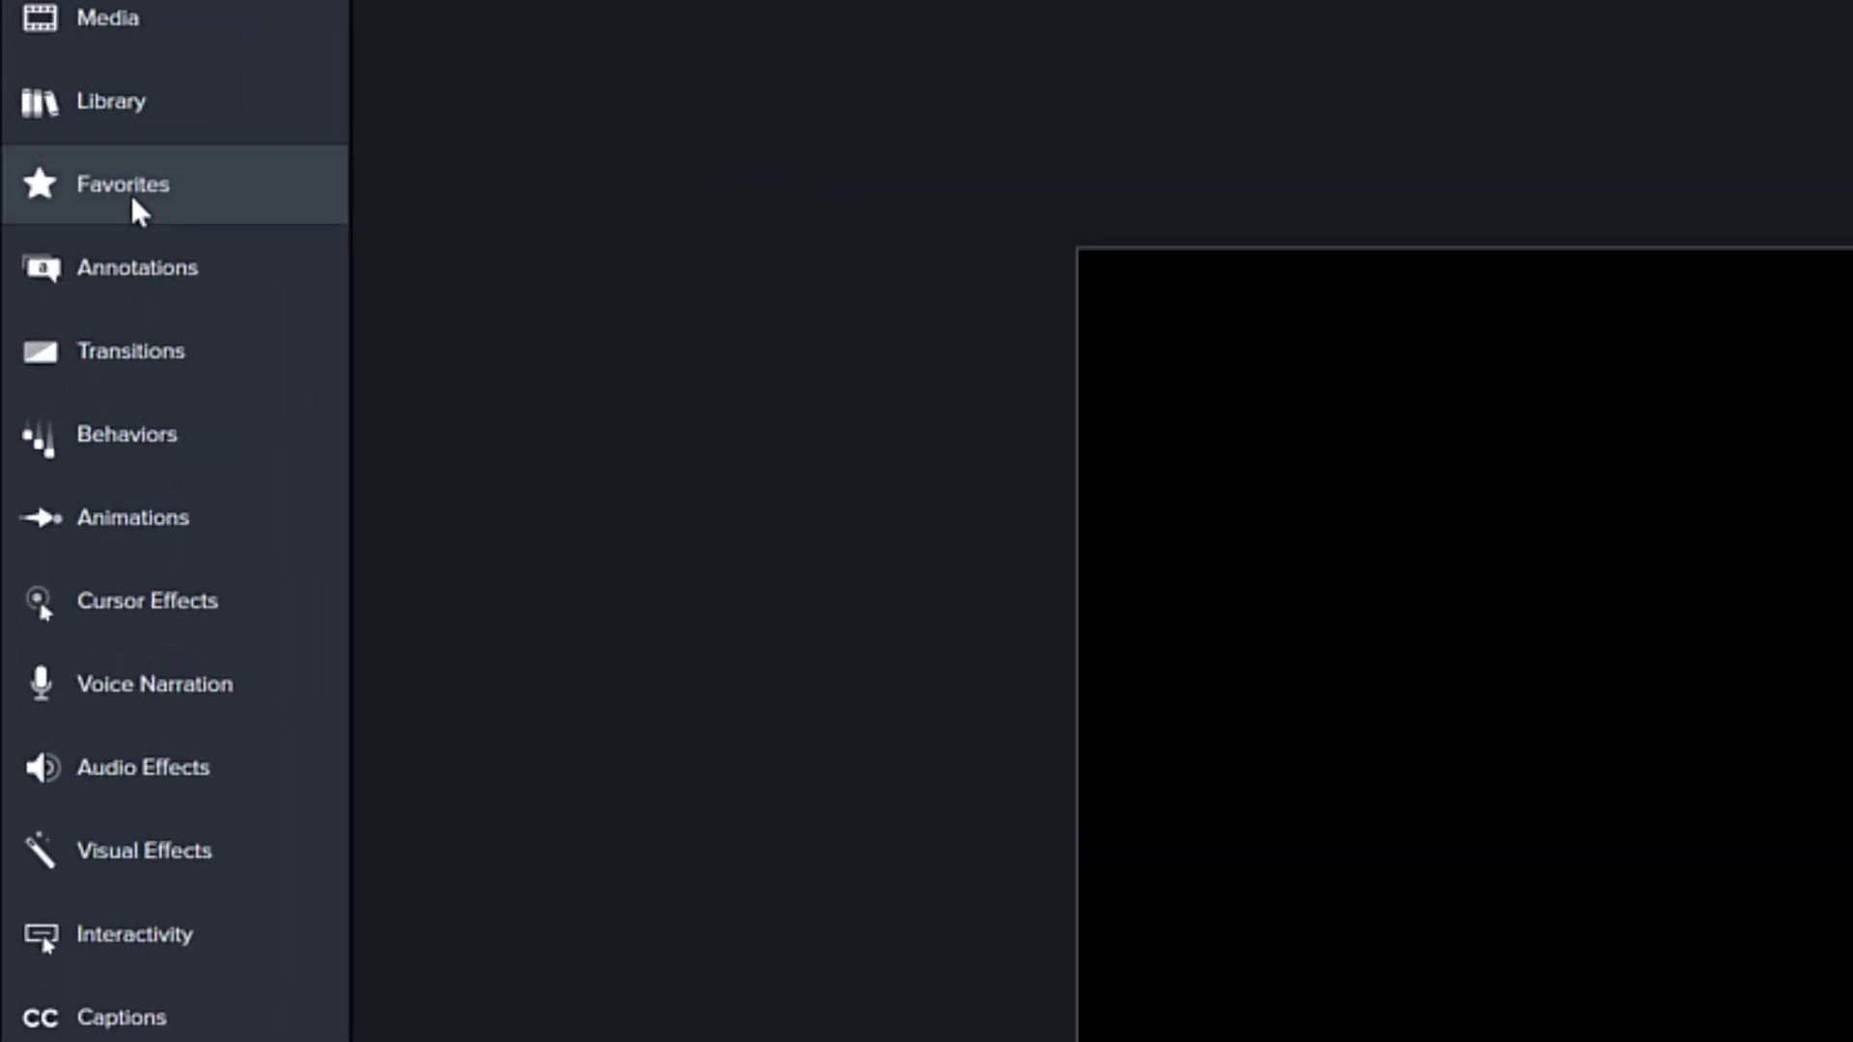
Step: View the favorites, then mark the Action Wipe transition as a favorite
left_click(52, 135)
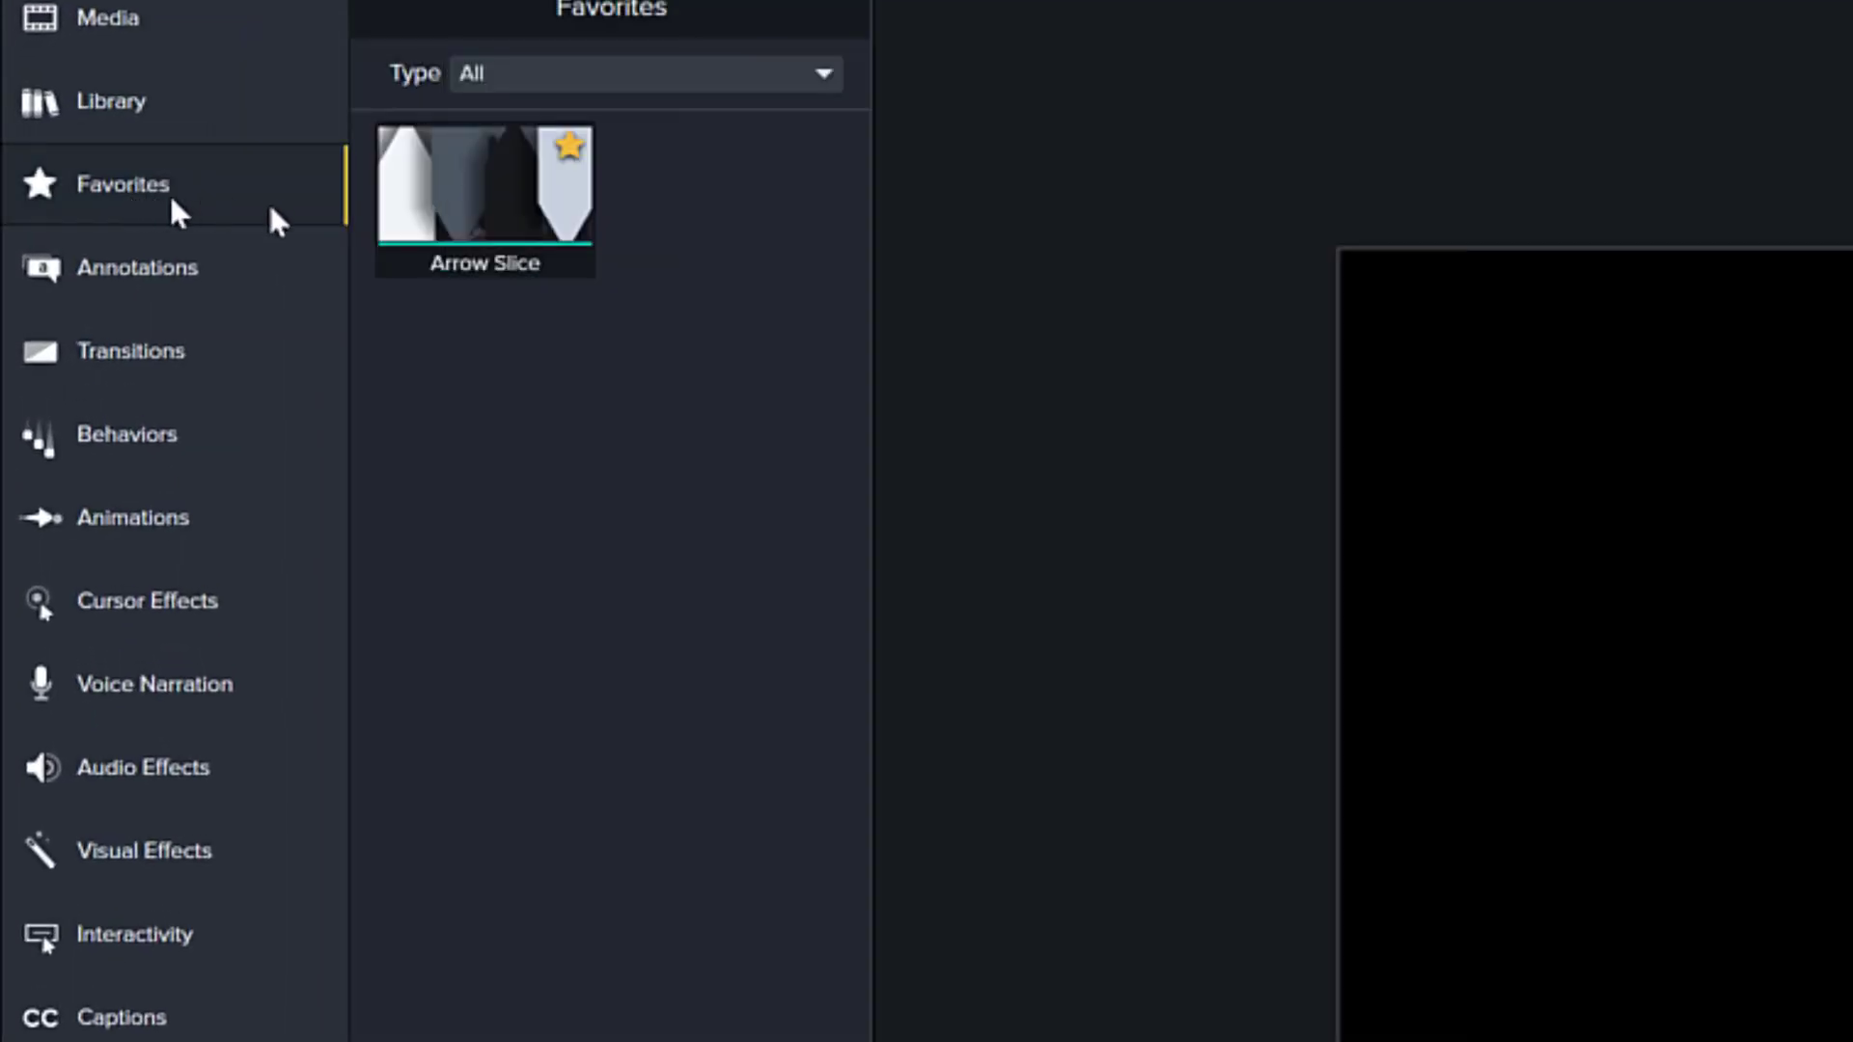
left_click(537, 227)
left_click(124, 351)
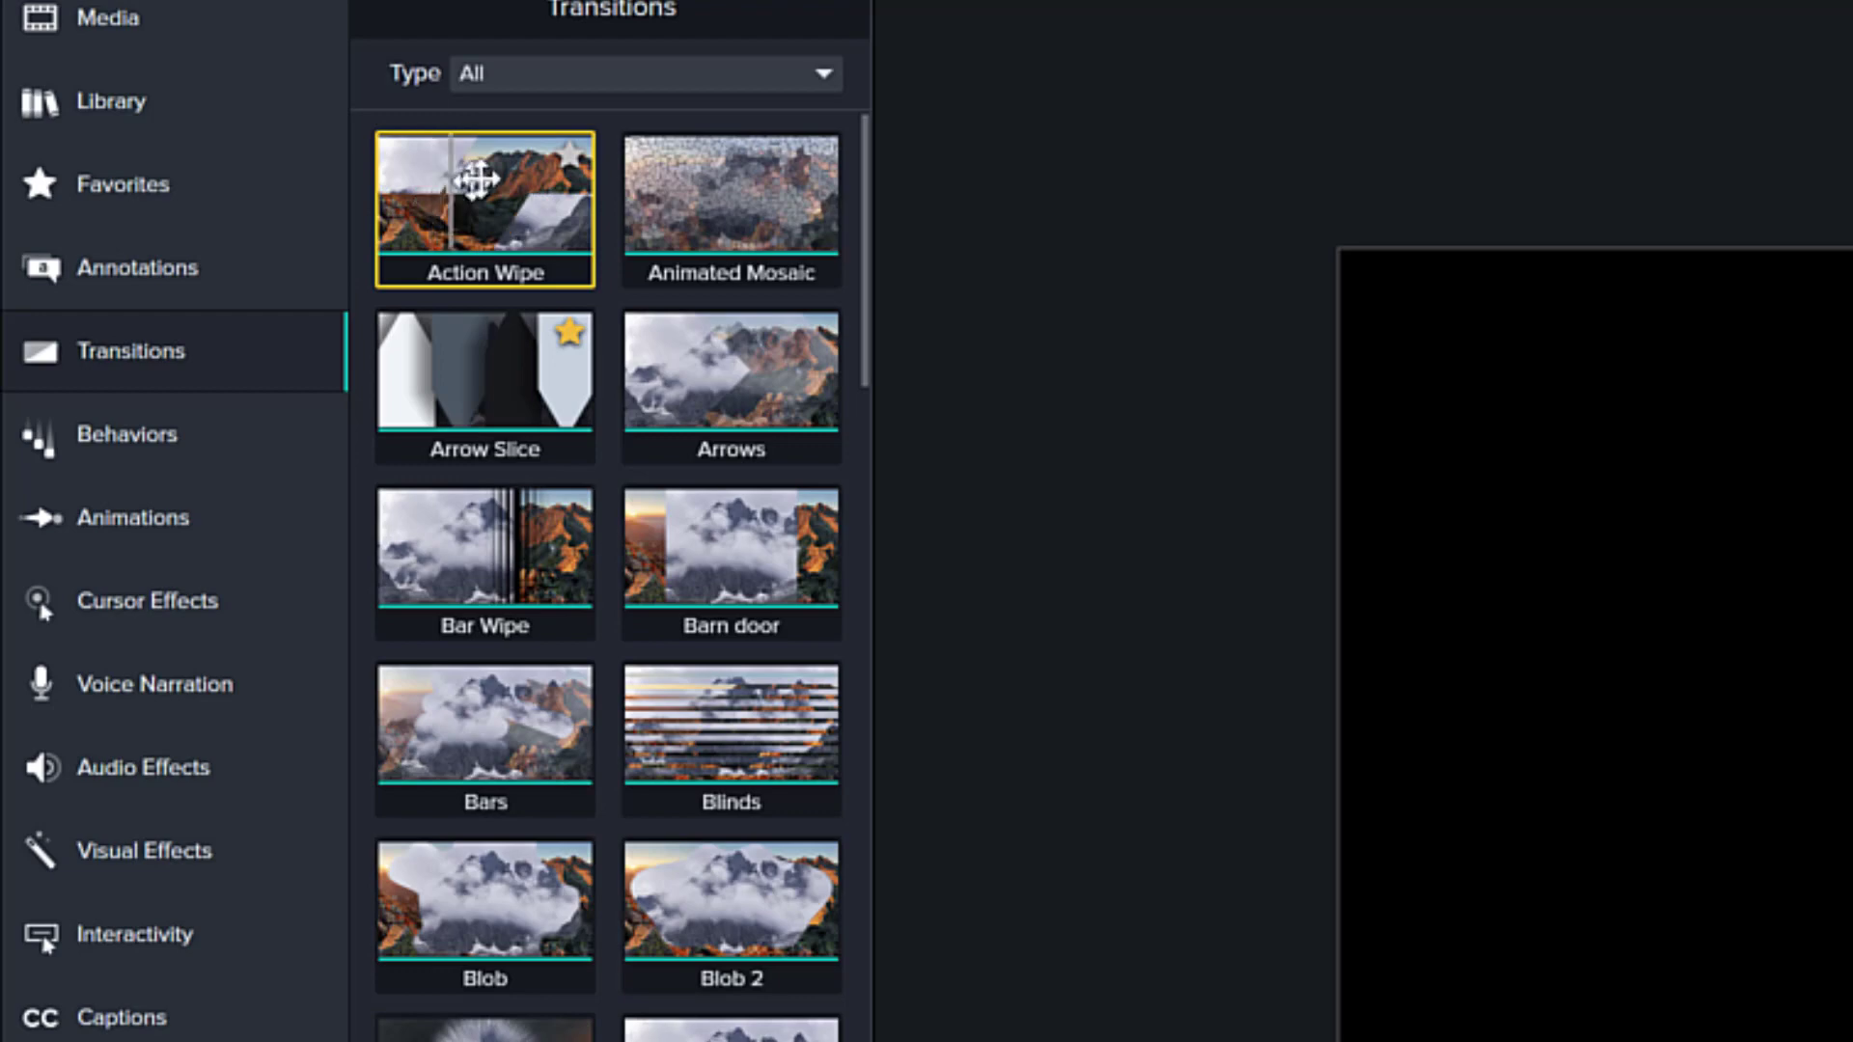
left_click(575, 158)
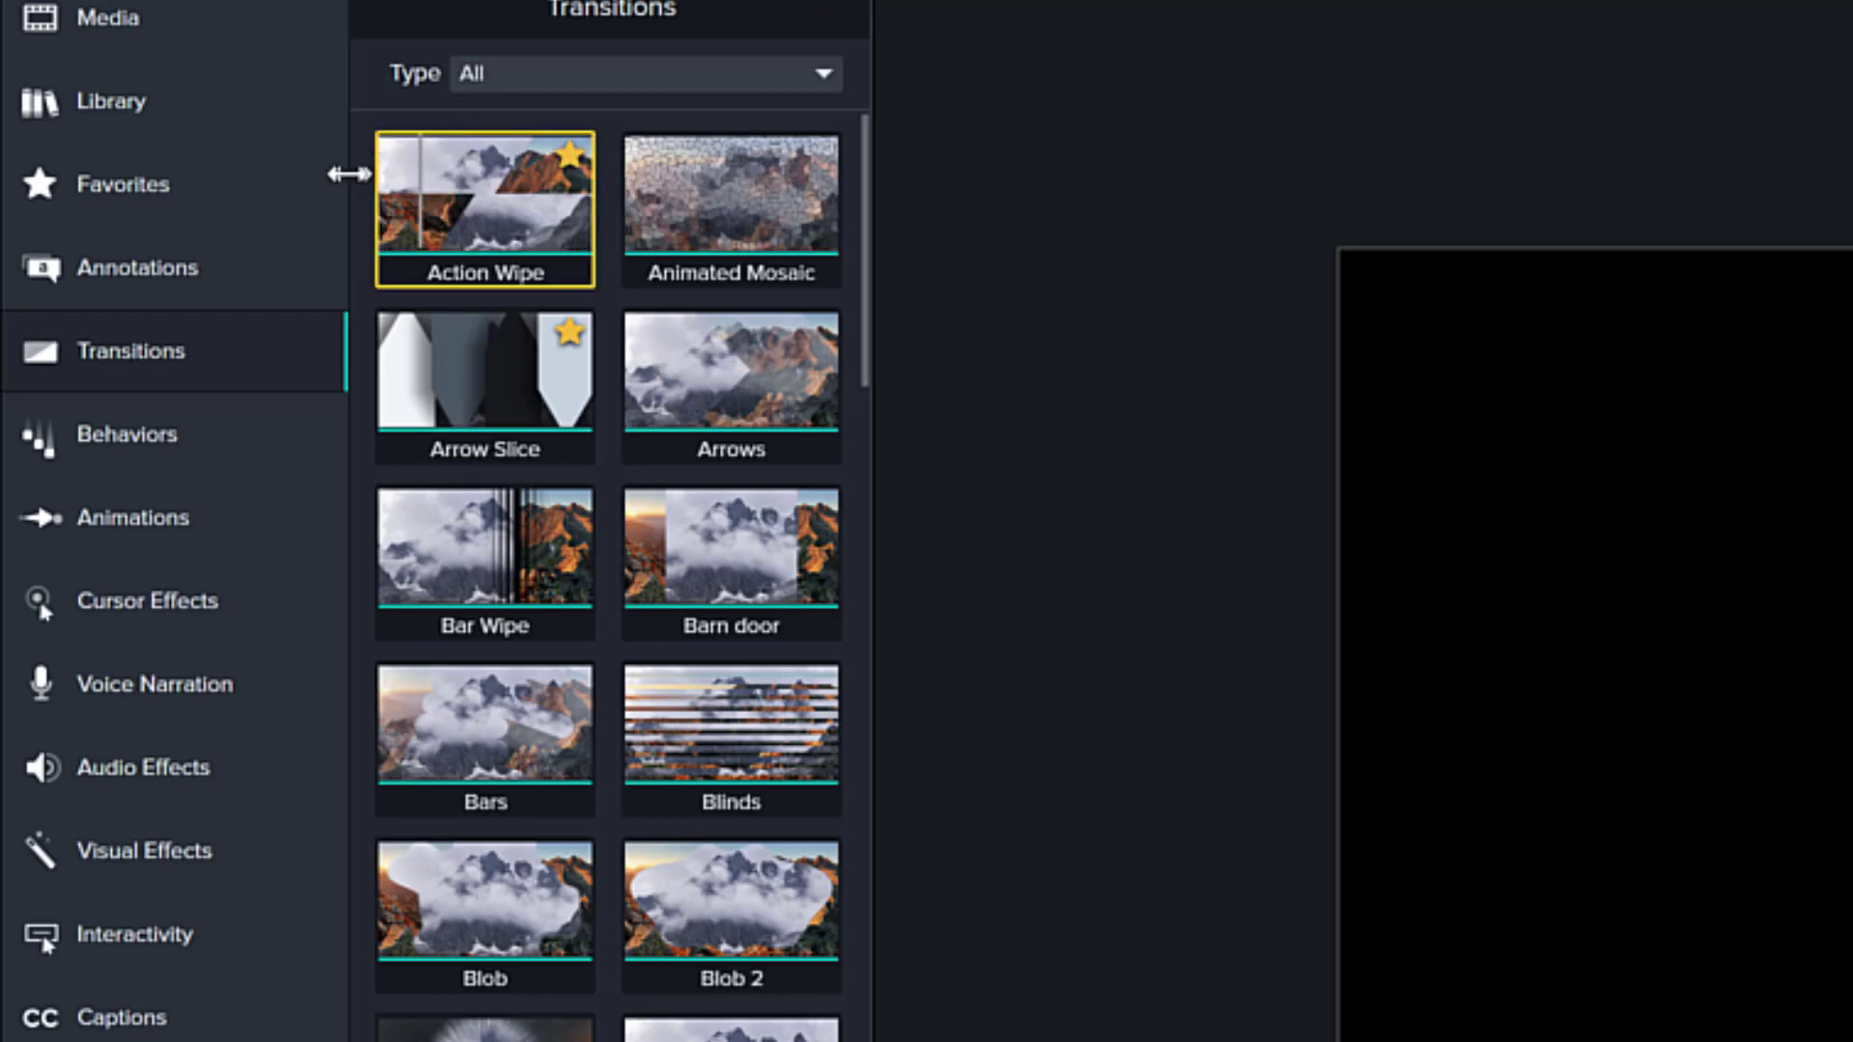
left_click(240, 194)
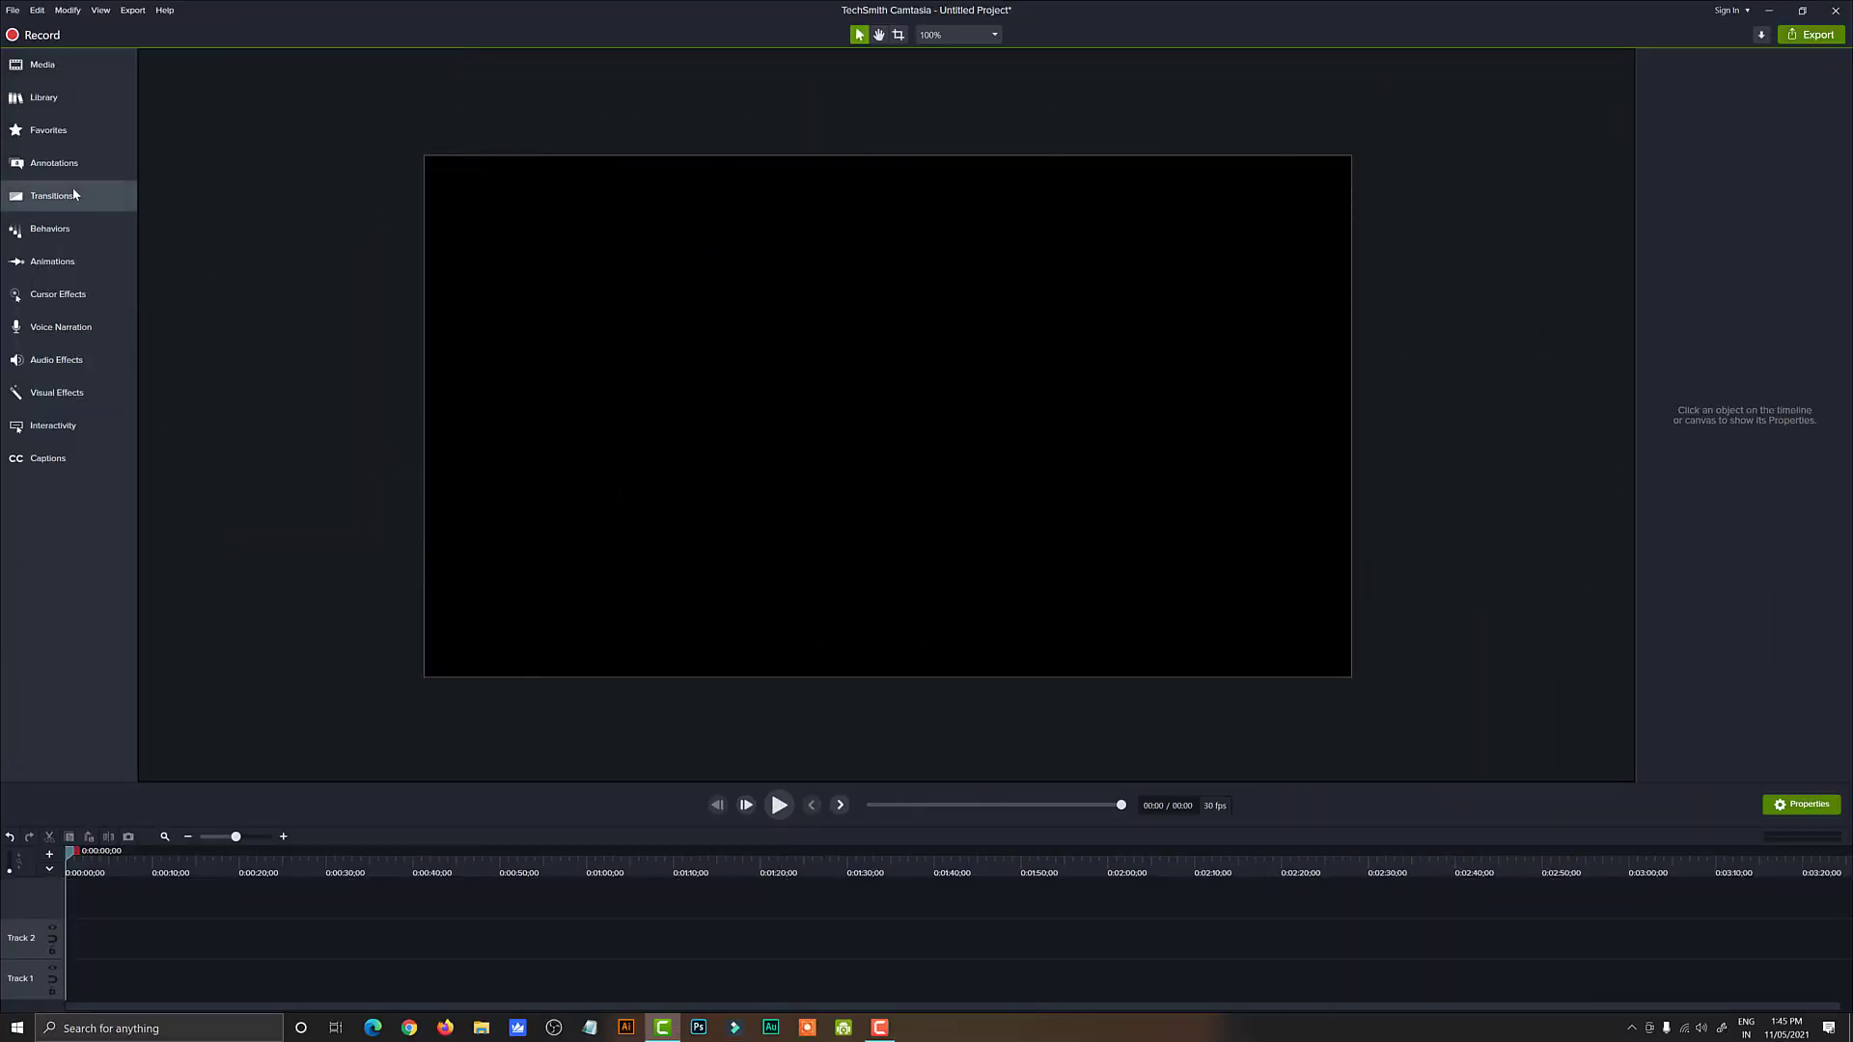
Step: Browse the list of available transitions
left_click(74, 195)
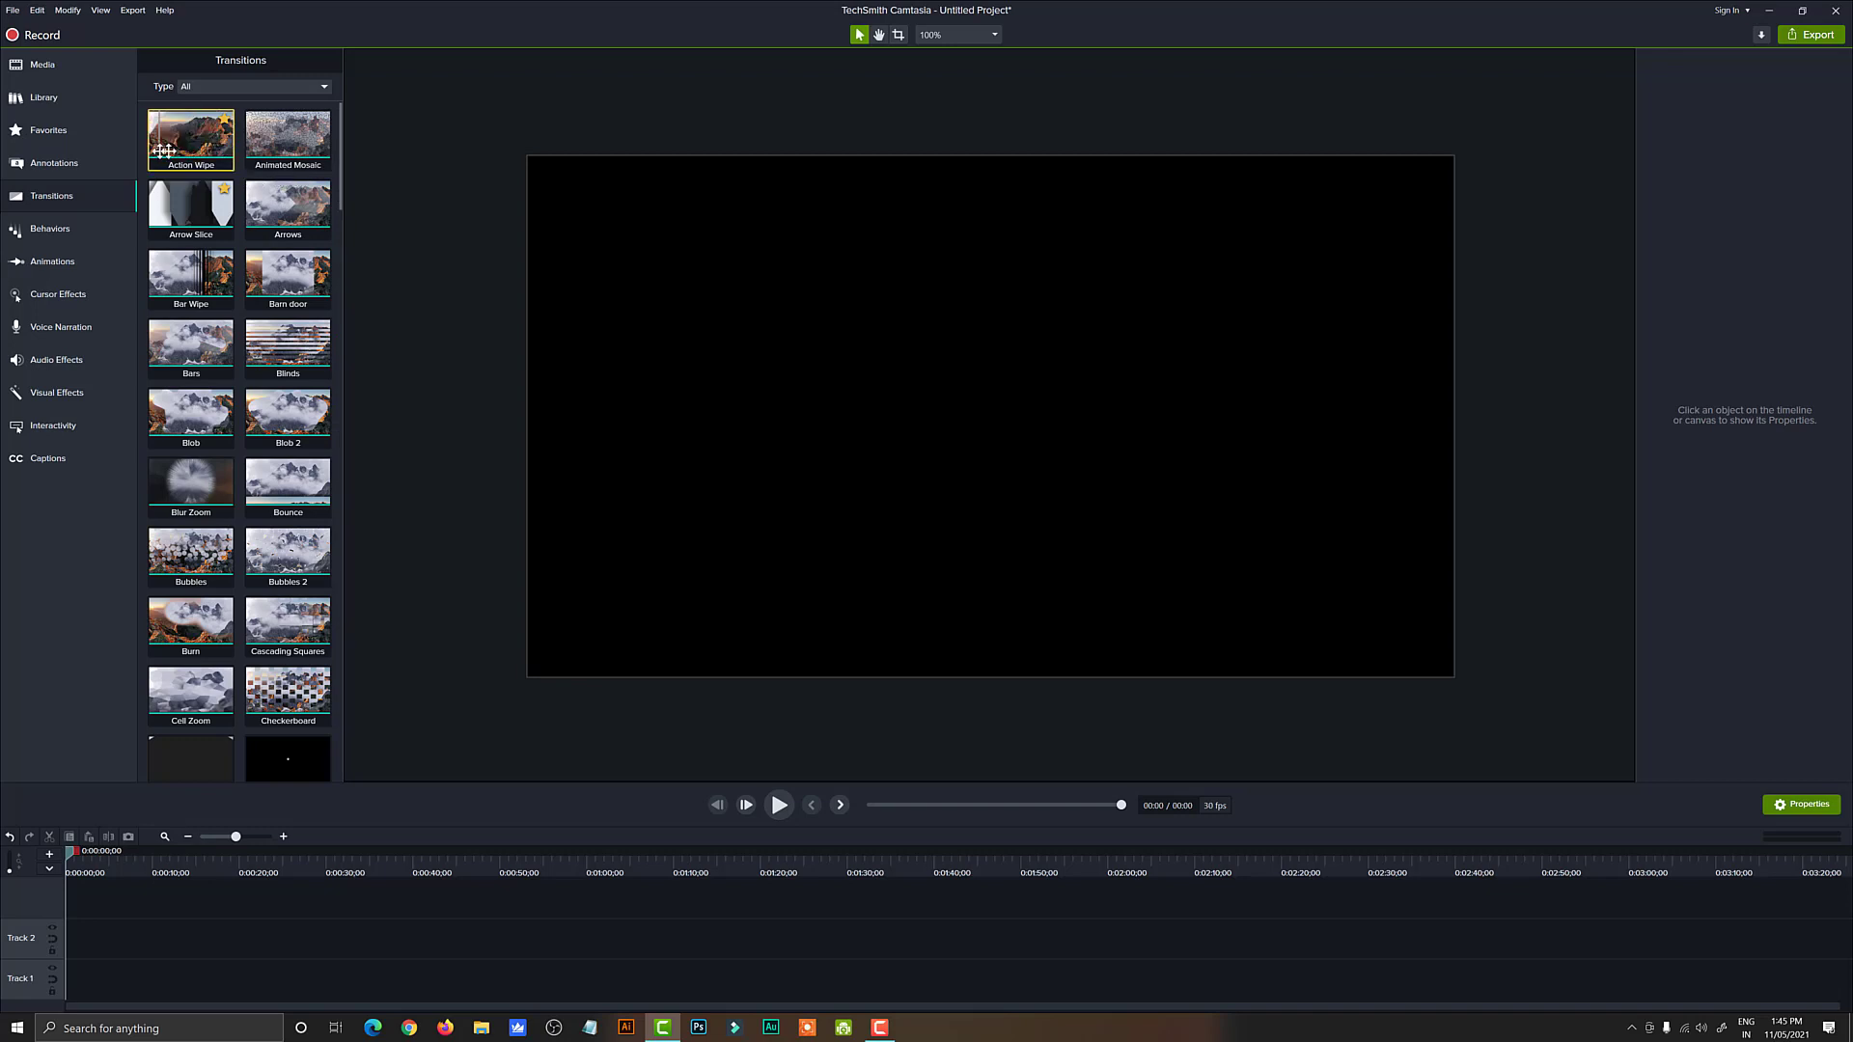
scroll(247, 352, "down", 6)
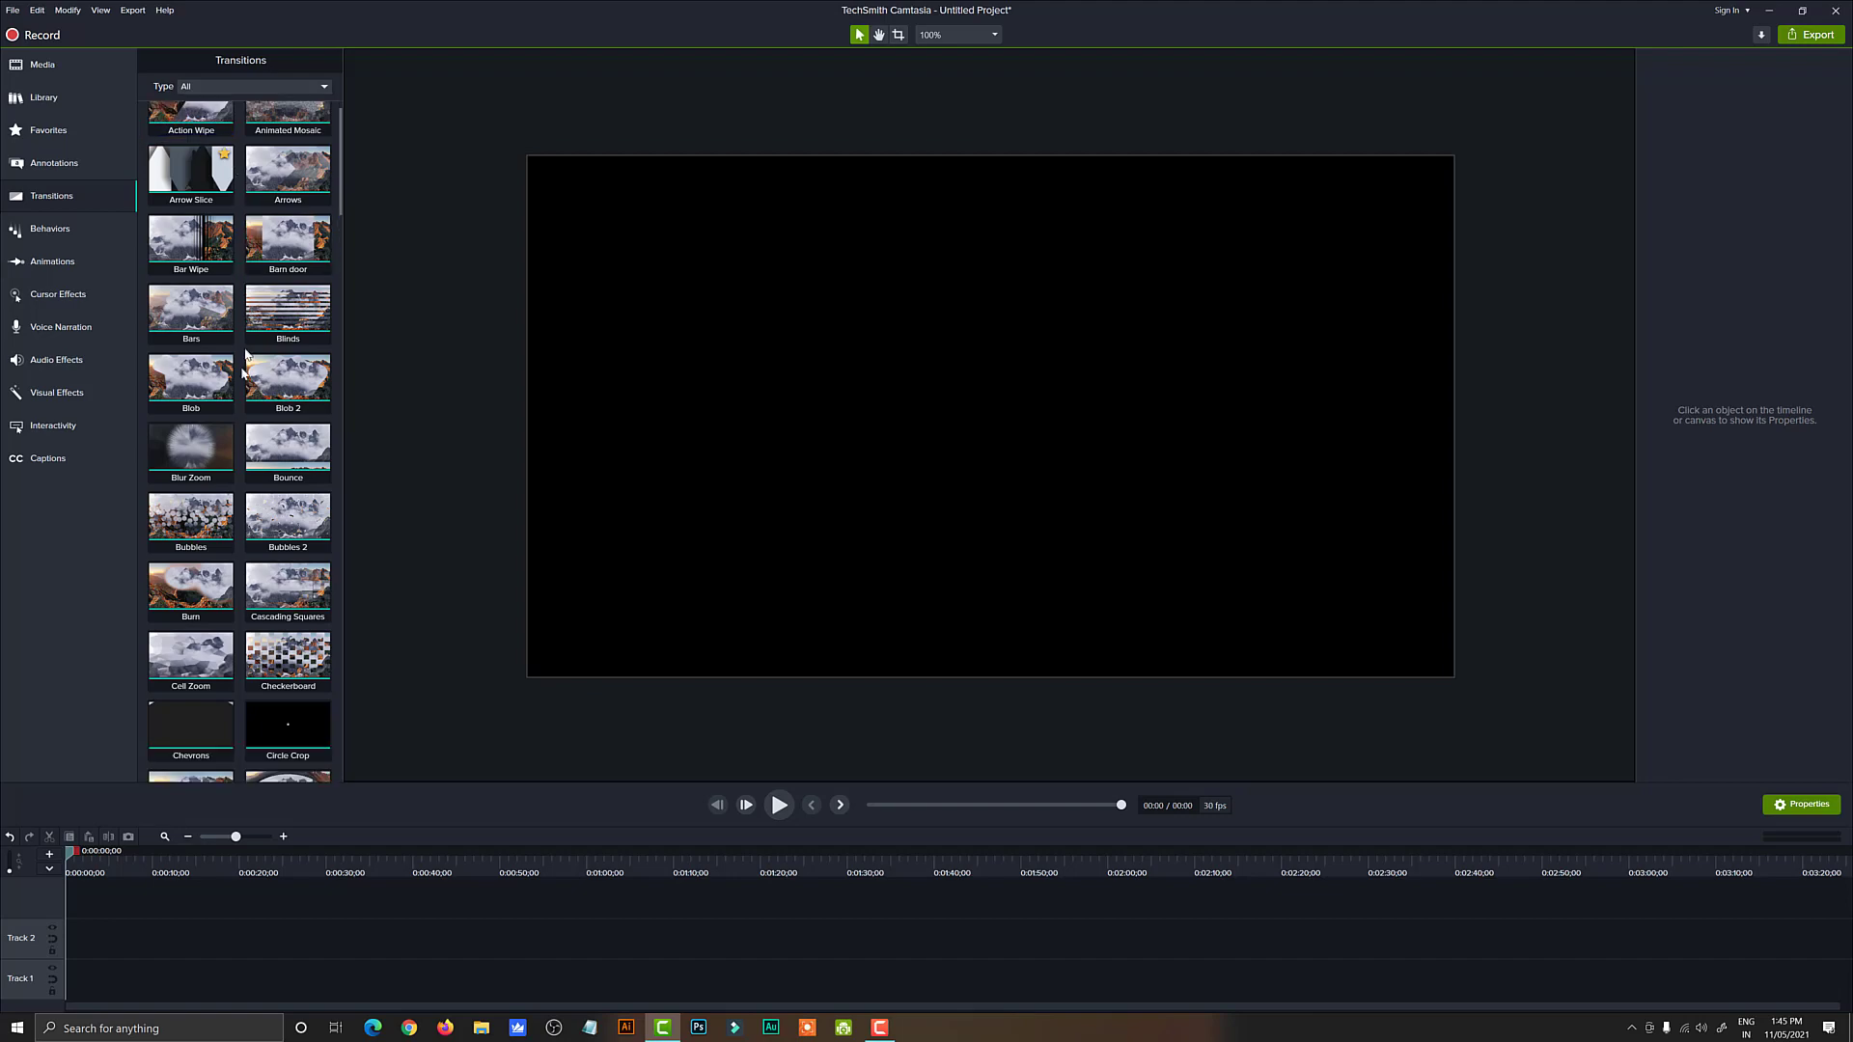
scroll(241, 383, "down", 4)
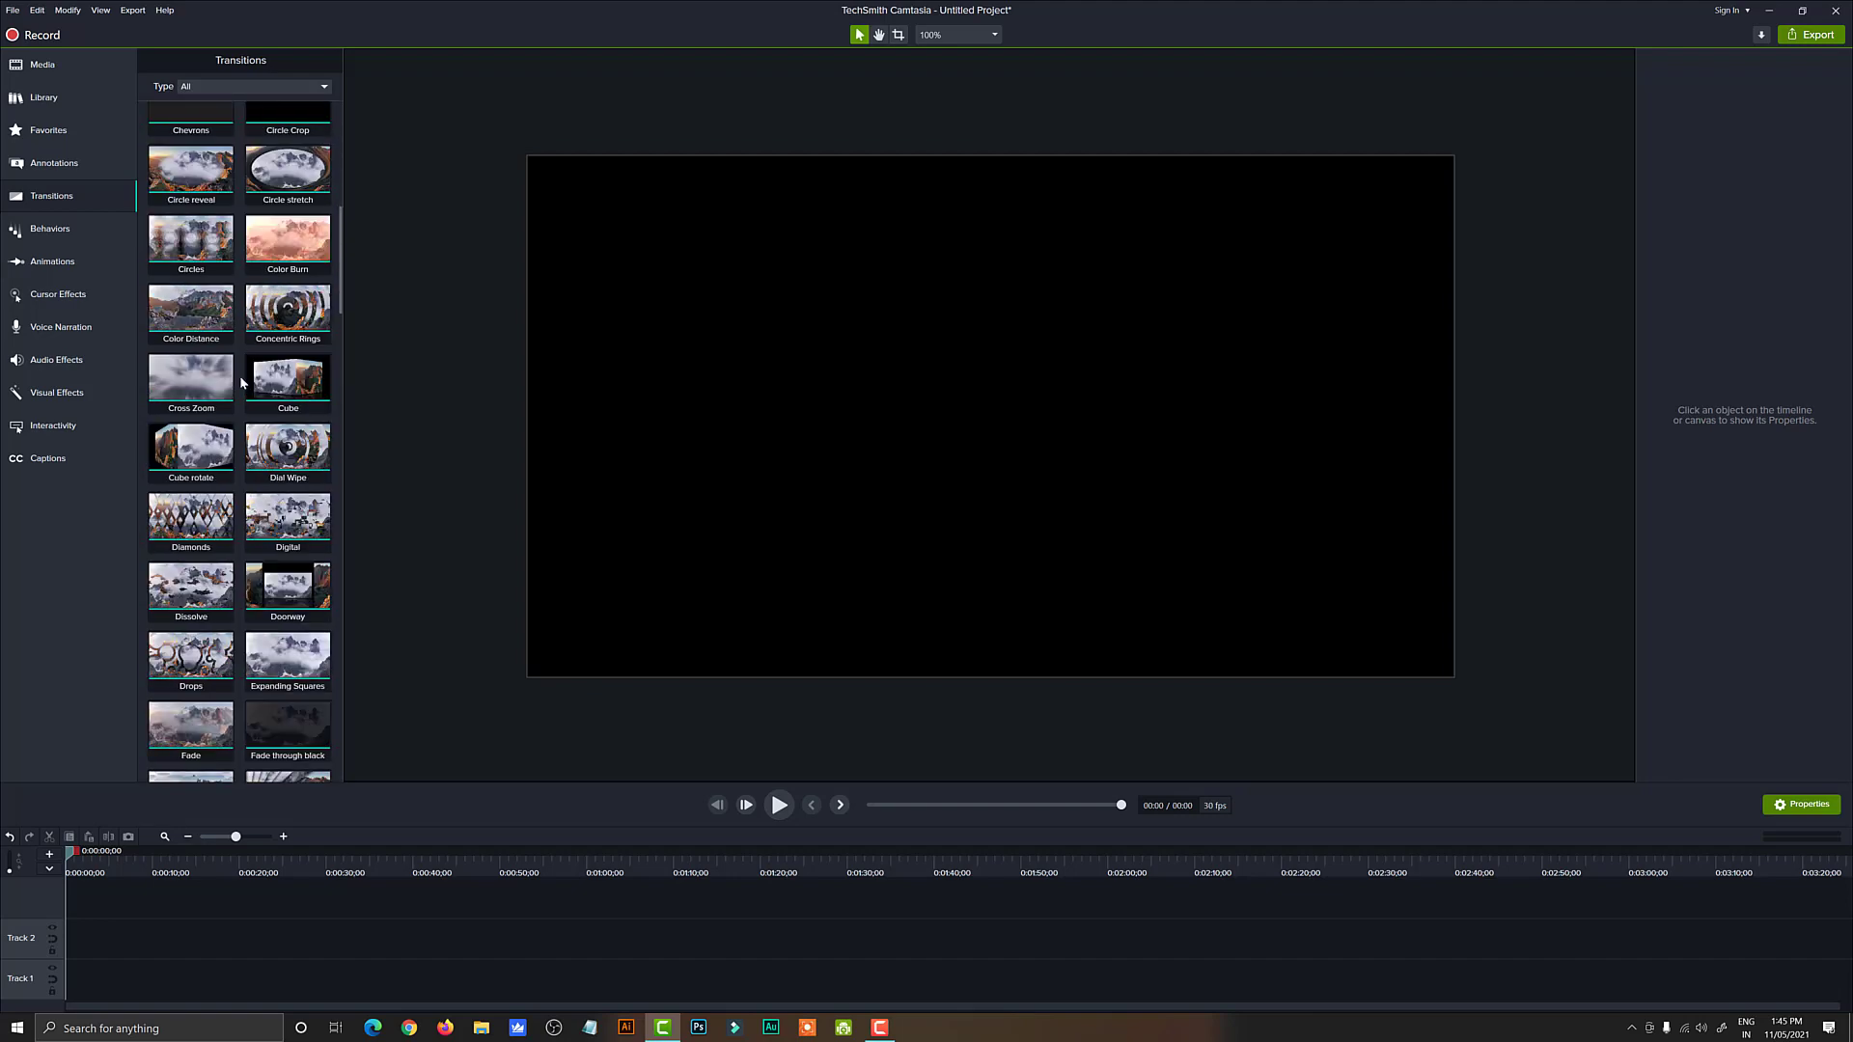
scroll(242, 383, "down", 3)
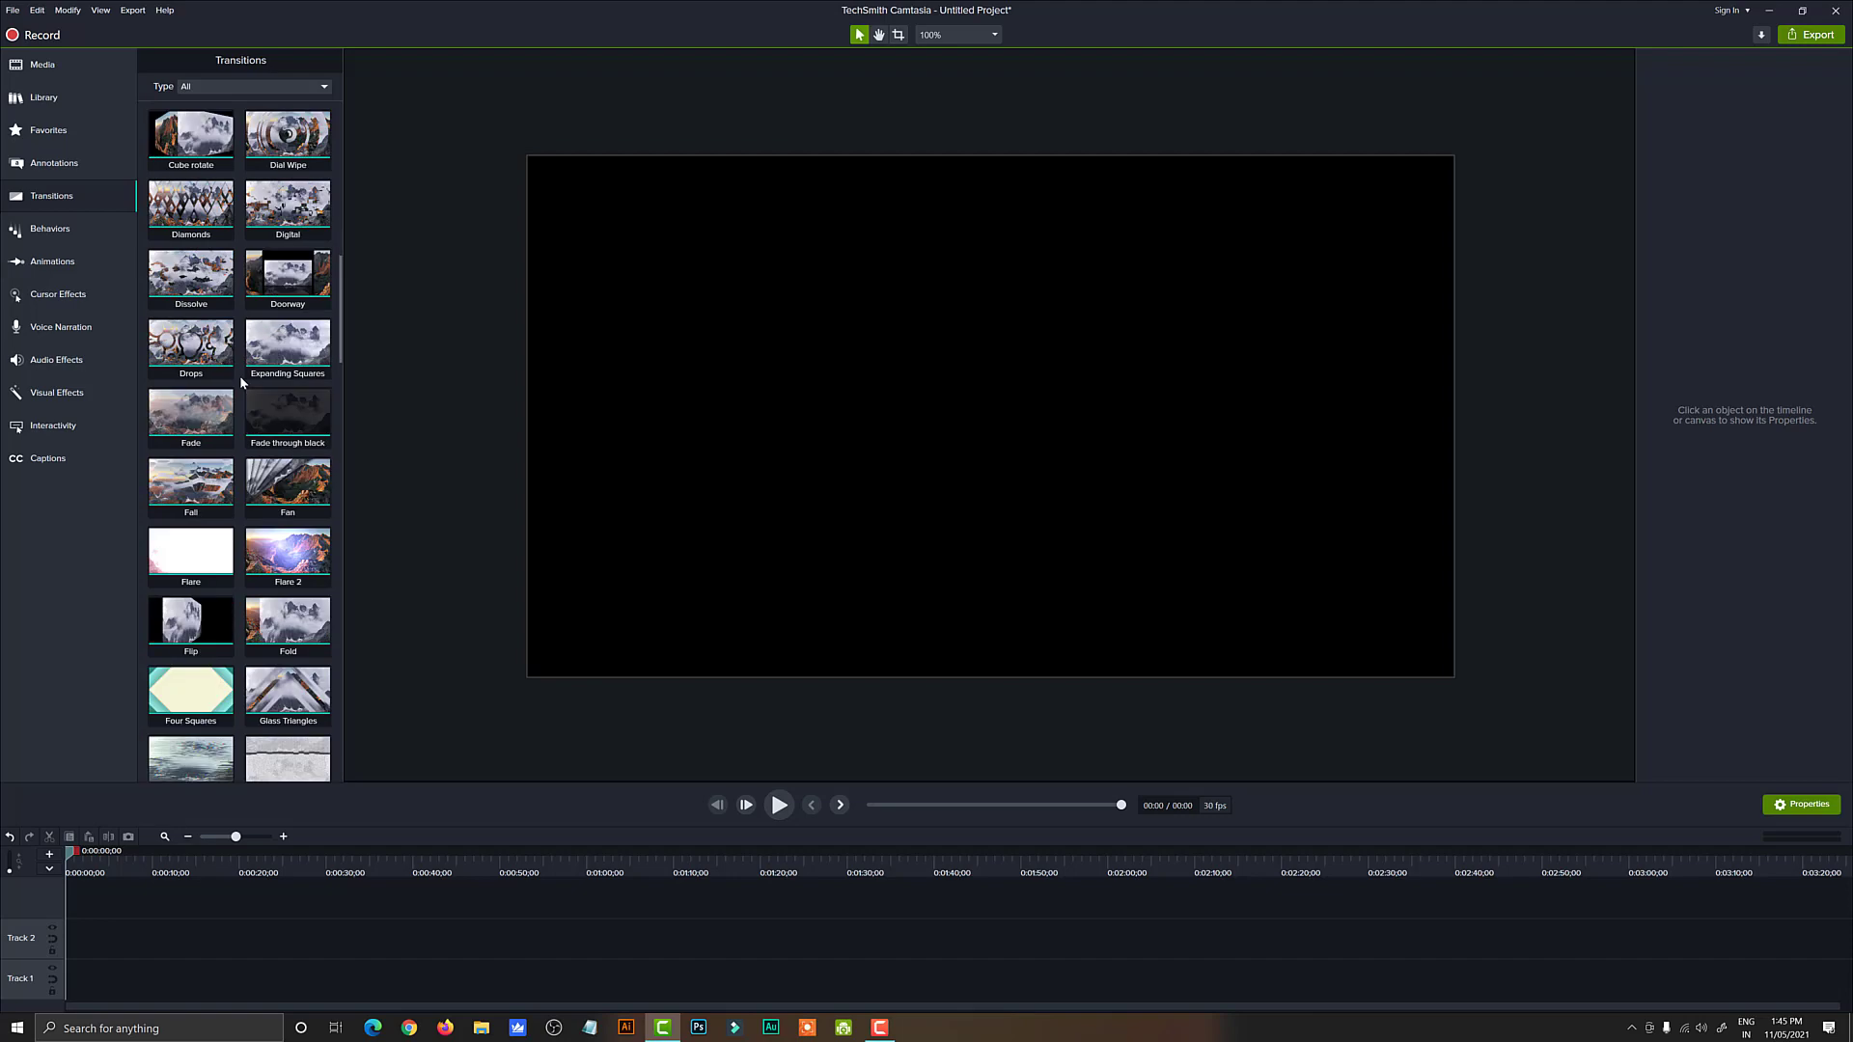
scroll(242, 383, "down", 1)
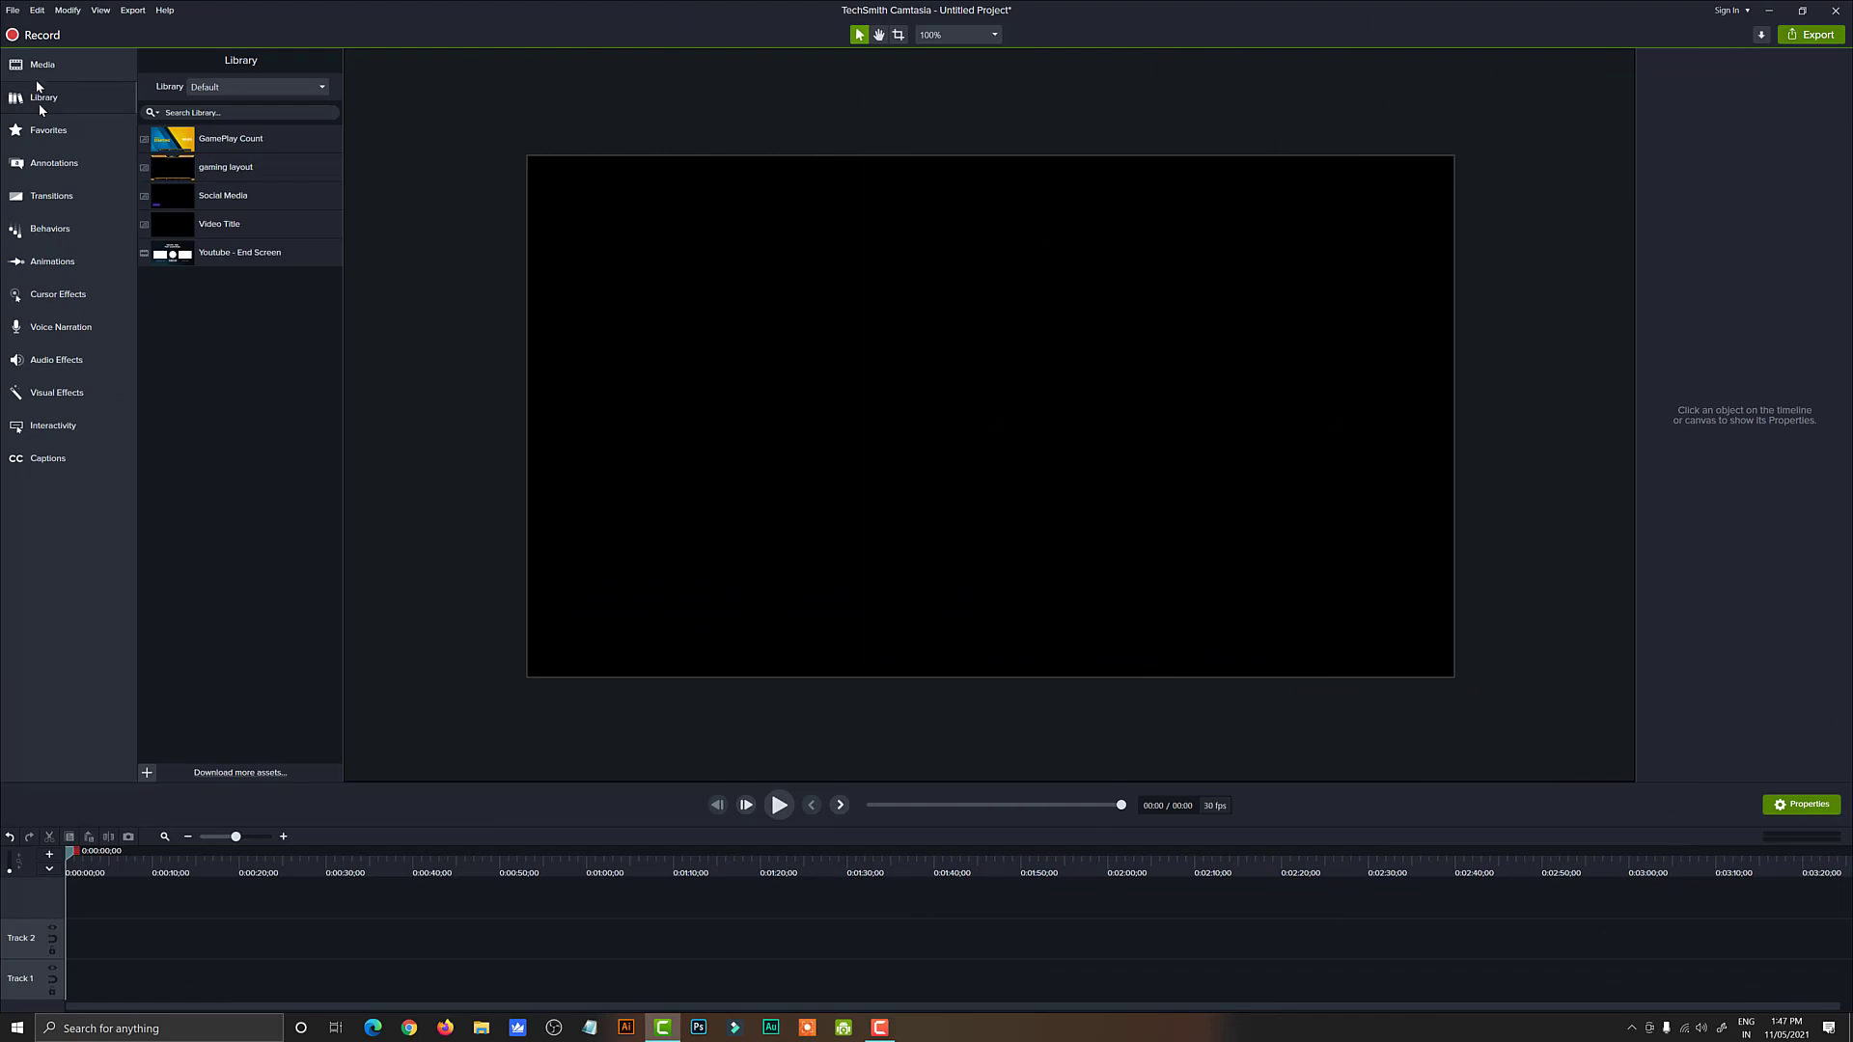
Step: Place the EpocCam-webcam-app-1 image on the canvas, scale it down to about 70.5% and centre it
left_click(36, 65)
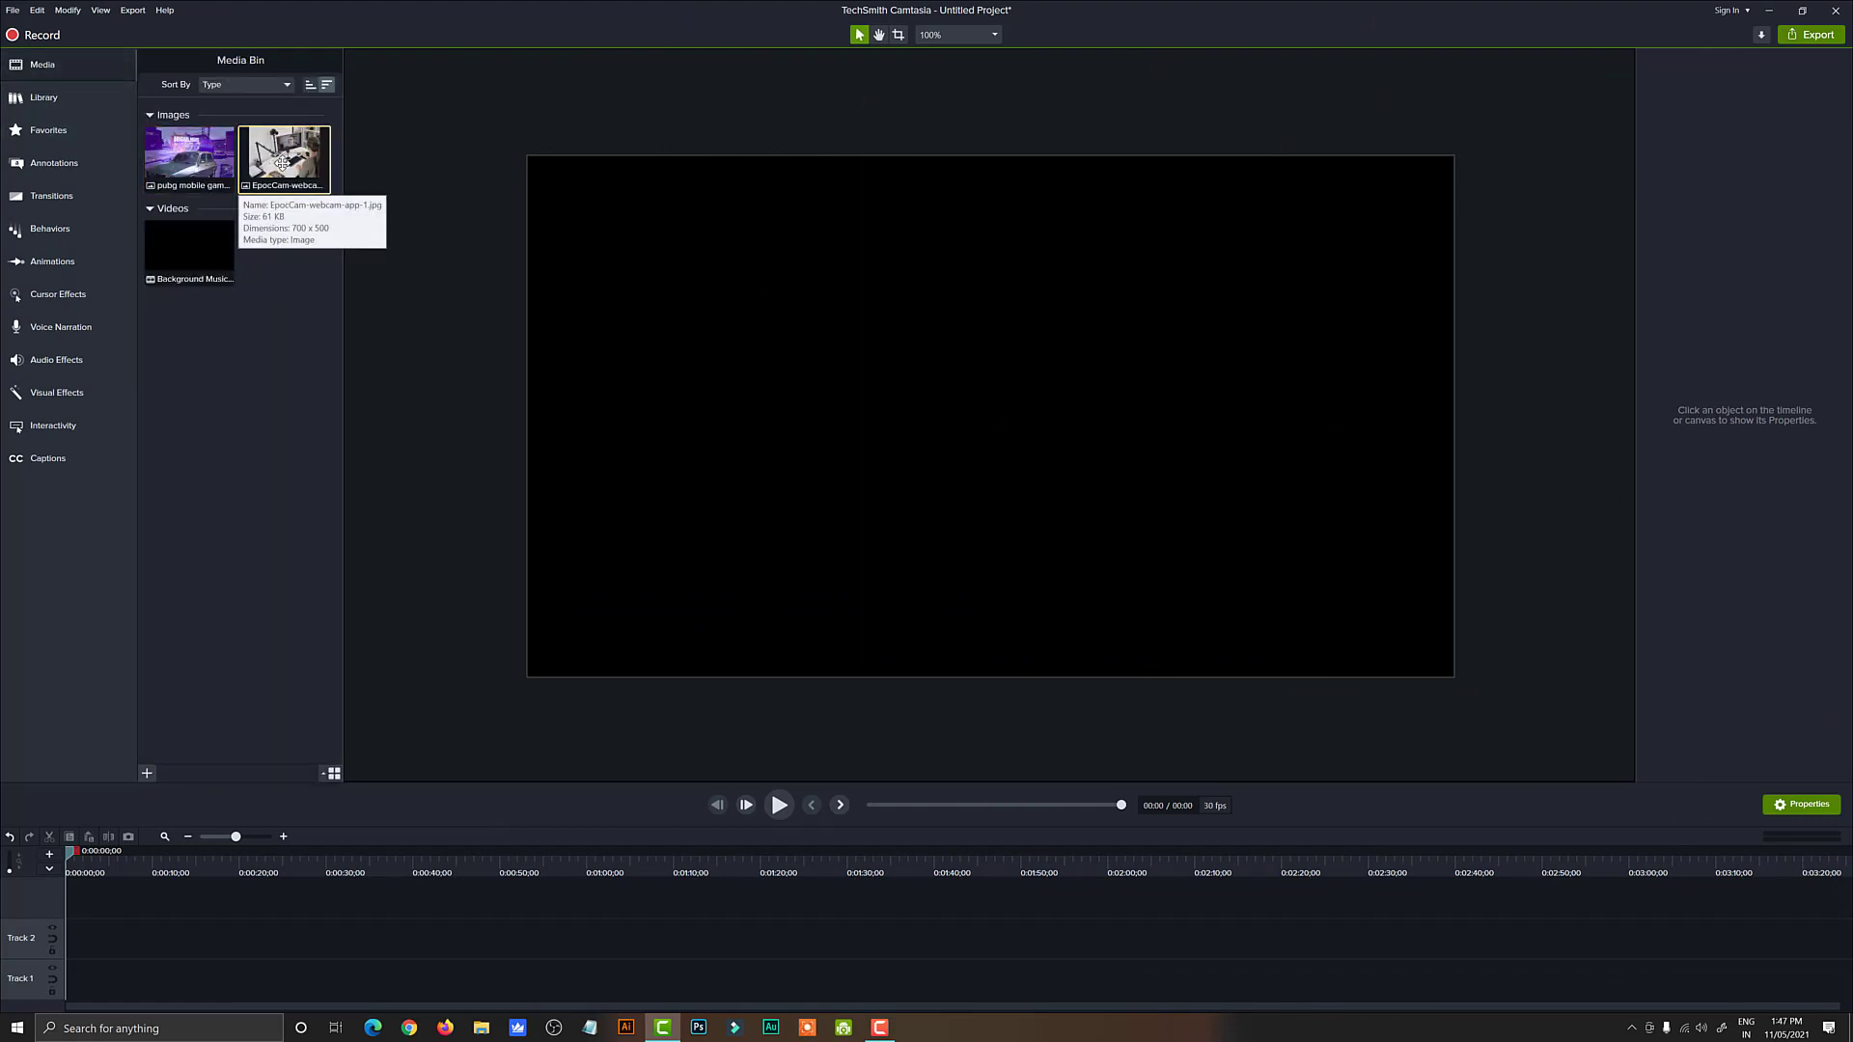
left_click_drag(282, 157, 986, 417)
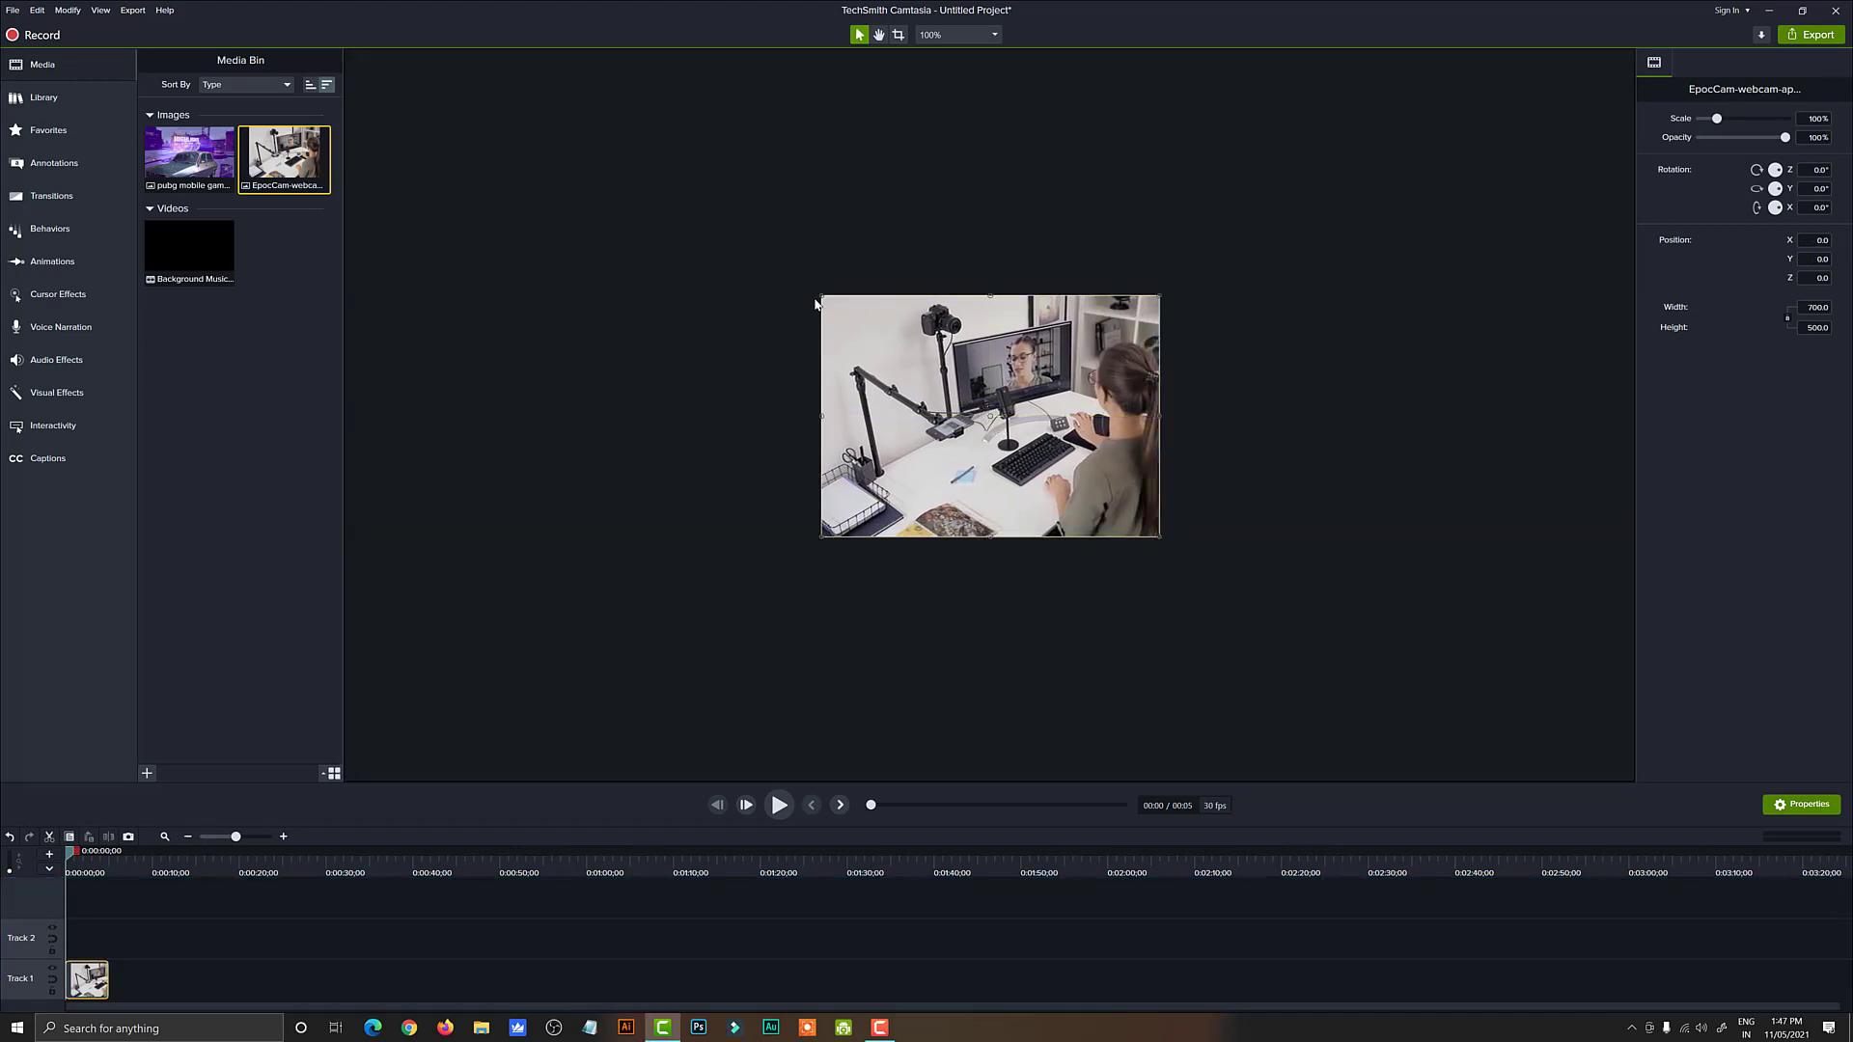
left_click_drag(823, 298, 872, 333)
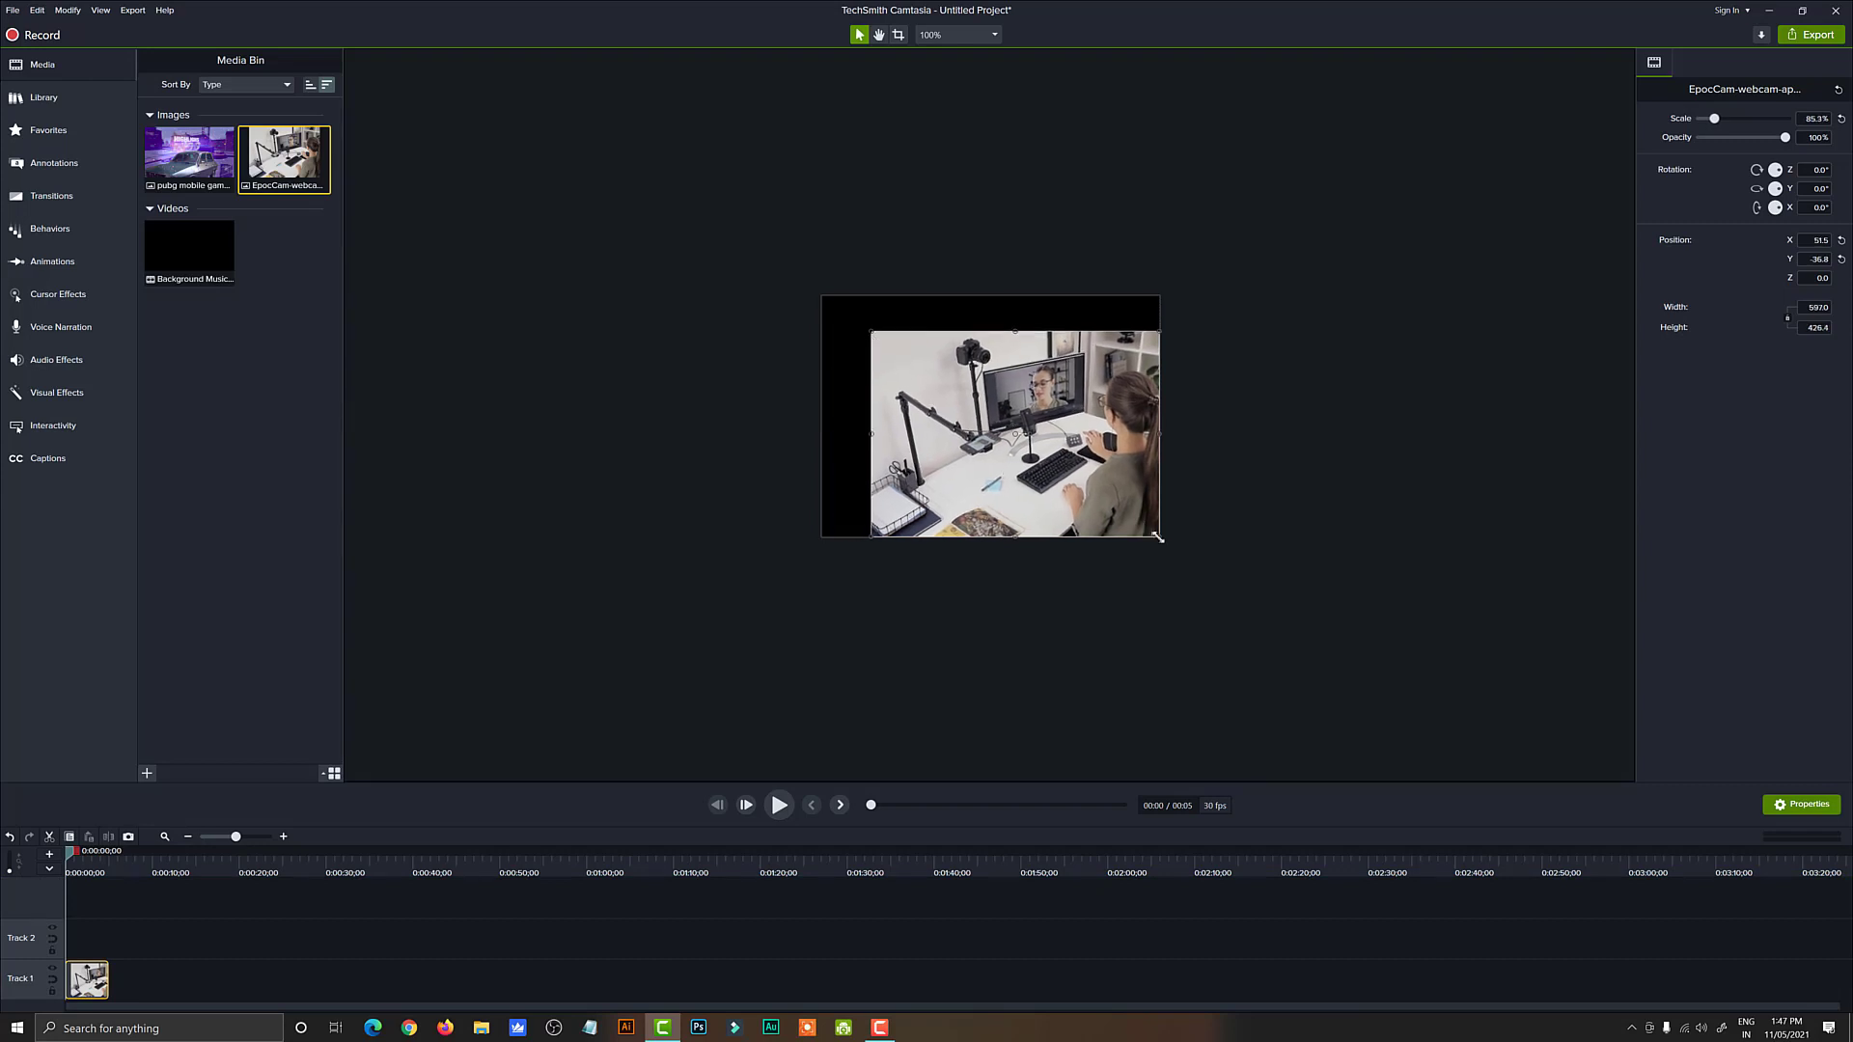
left_click_drag(1161, 538, 1062, 472)
left_click_drag(1062, 423, 1092, 501)
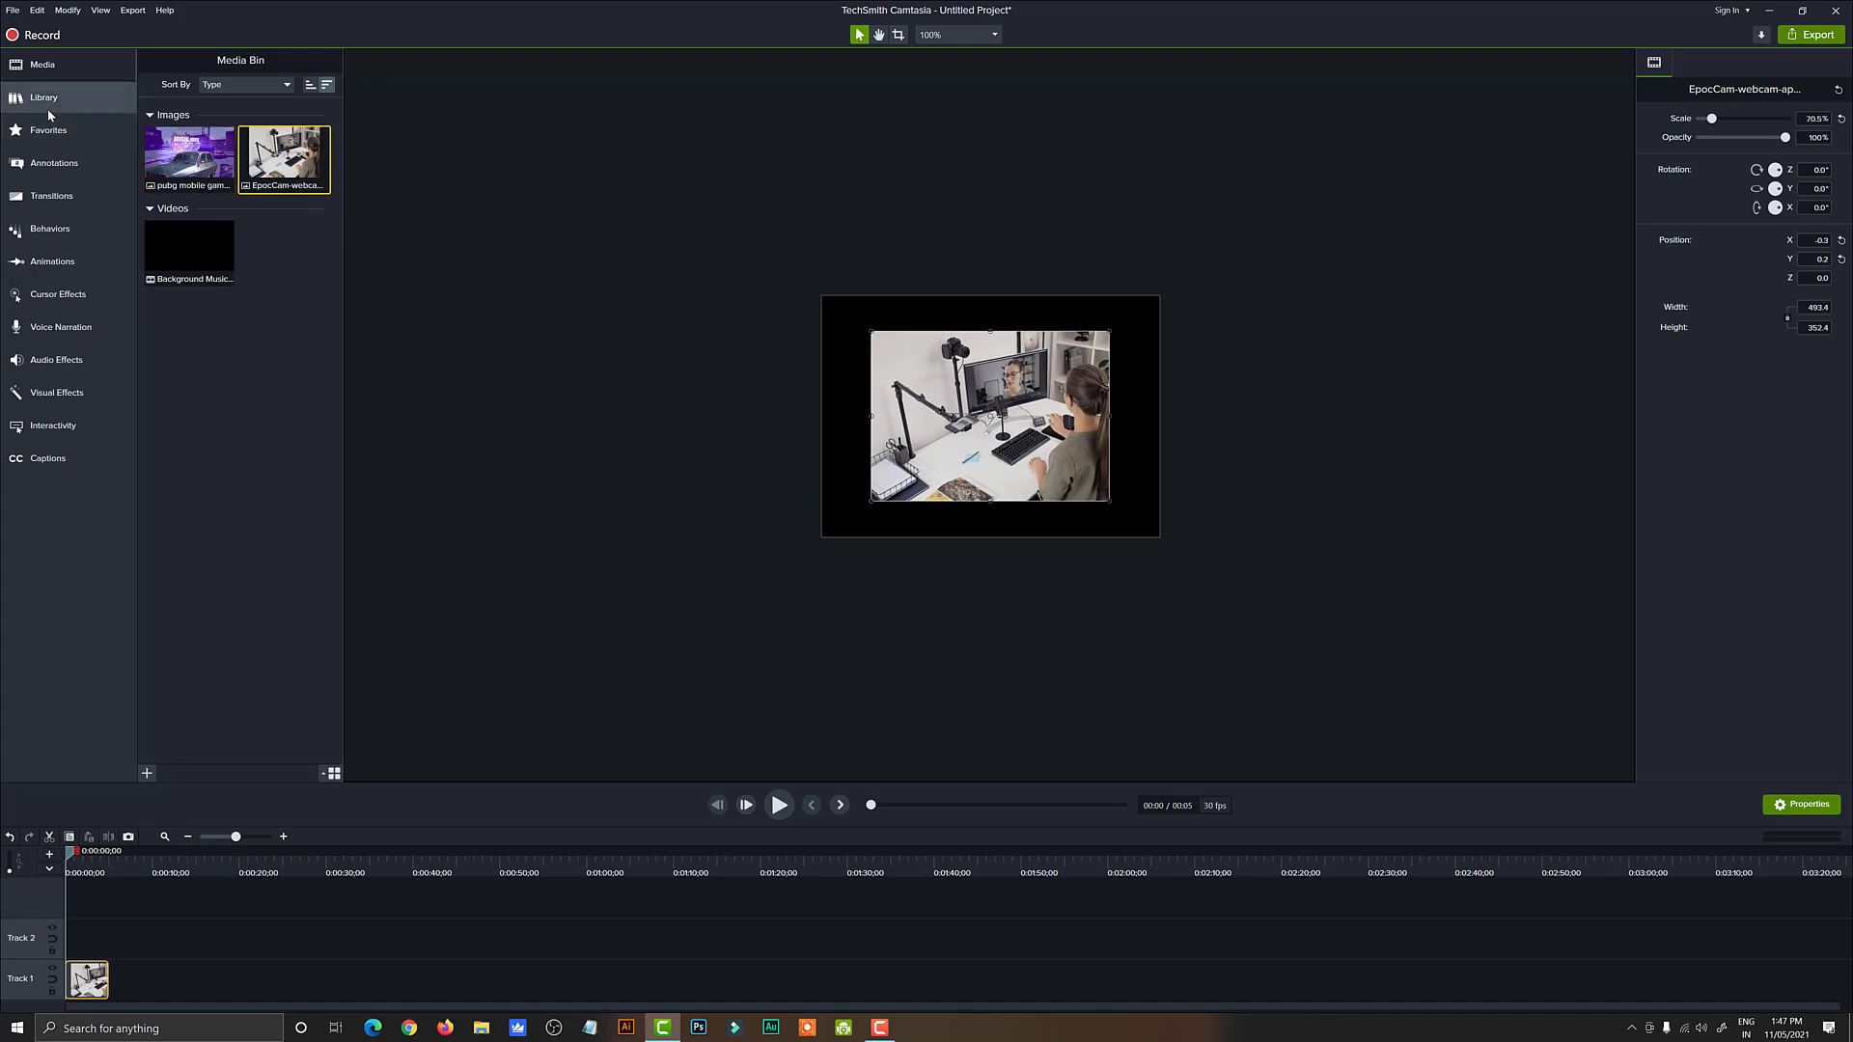
Step: Apply the Corner Rounding visual effect to the webcam image, set its radius to 223 and toggle individual corners
left_click(68, 396)
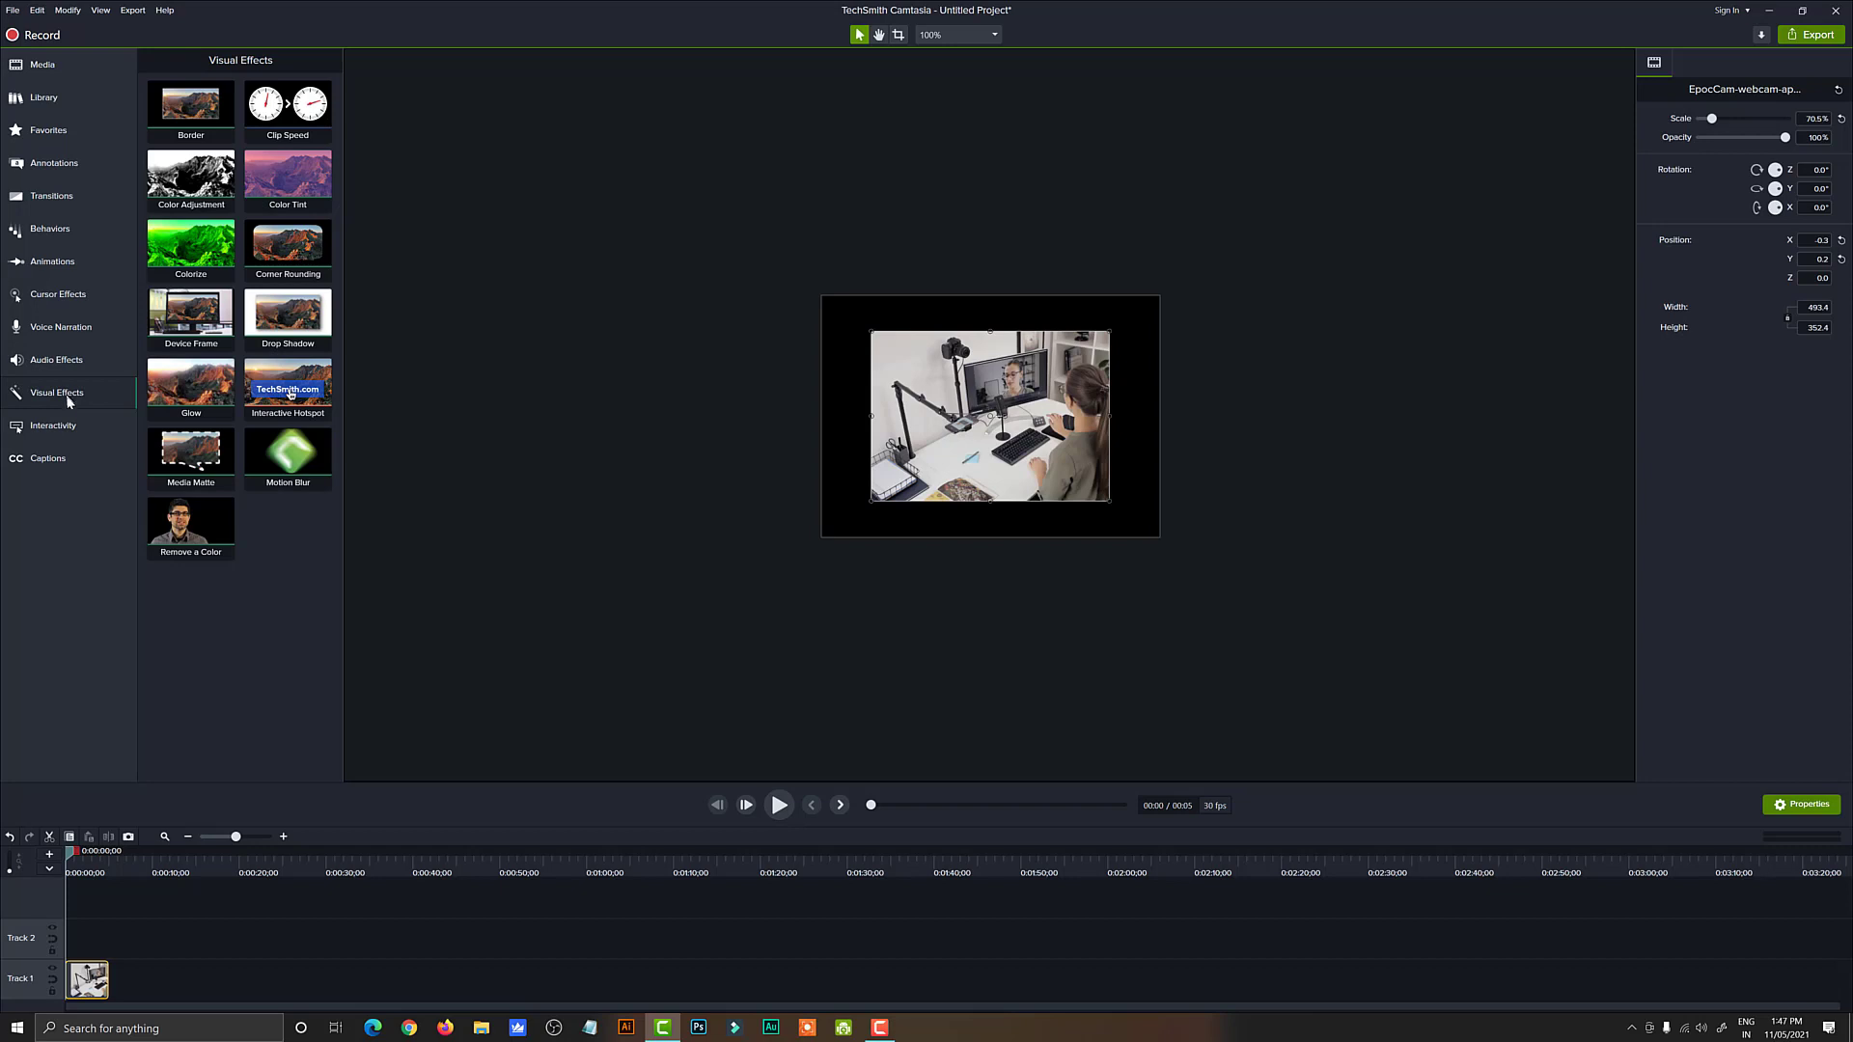
left_click_drag(264, 245, 998, 403)
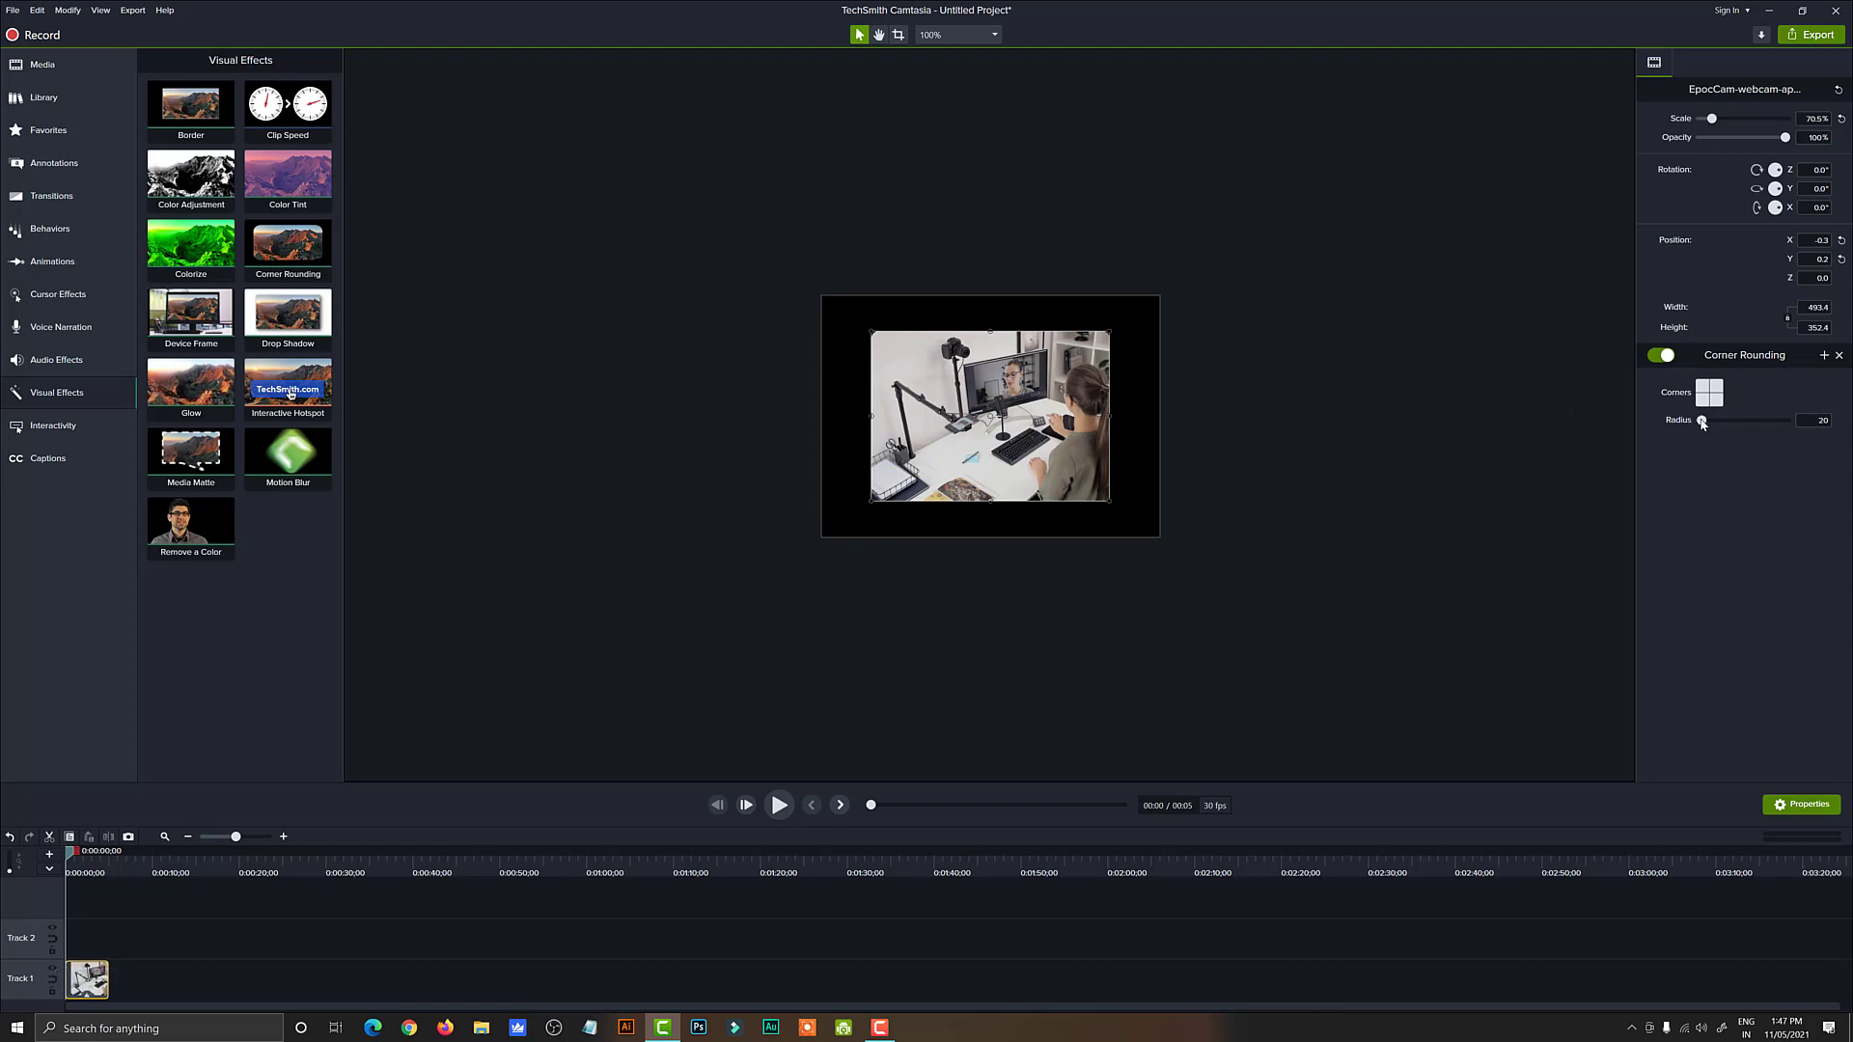
mouse_move(1702, 421)
left_mouse_down()
mouse_move(1745, 426)
mouse_move(1691, 427)
mouse_move(1719, 426)
left_mouse_up()
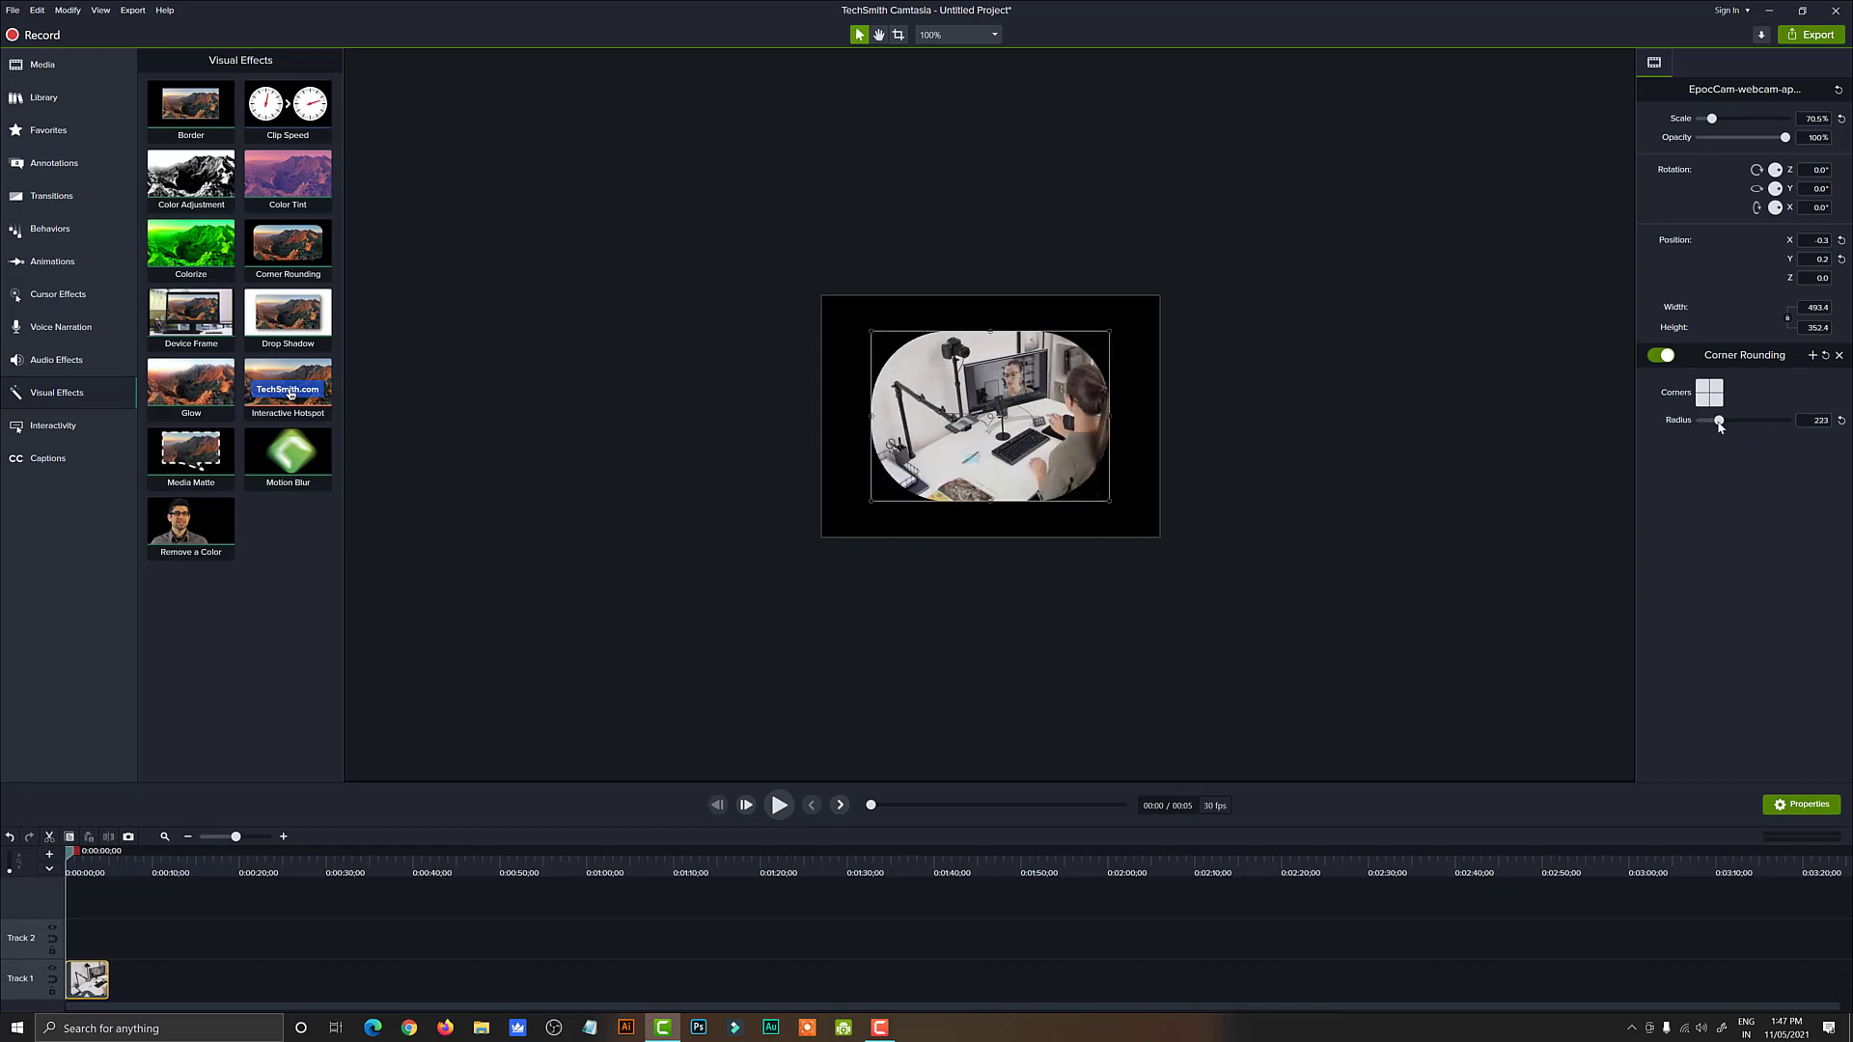
left_click(1707, 391)
left_click(1715, 390)
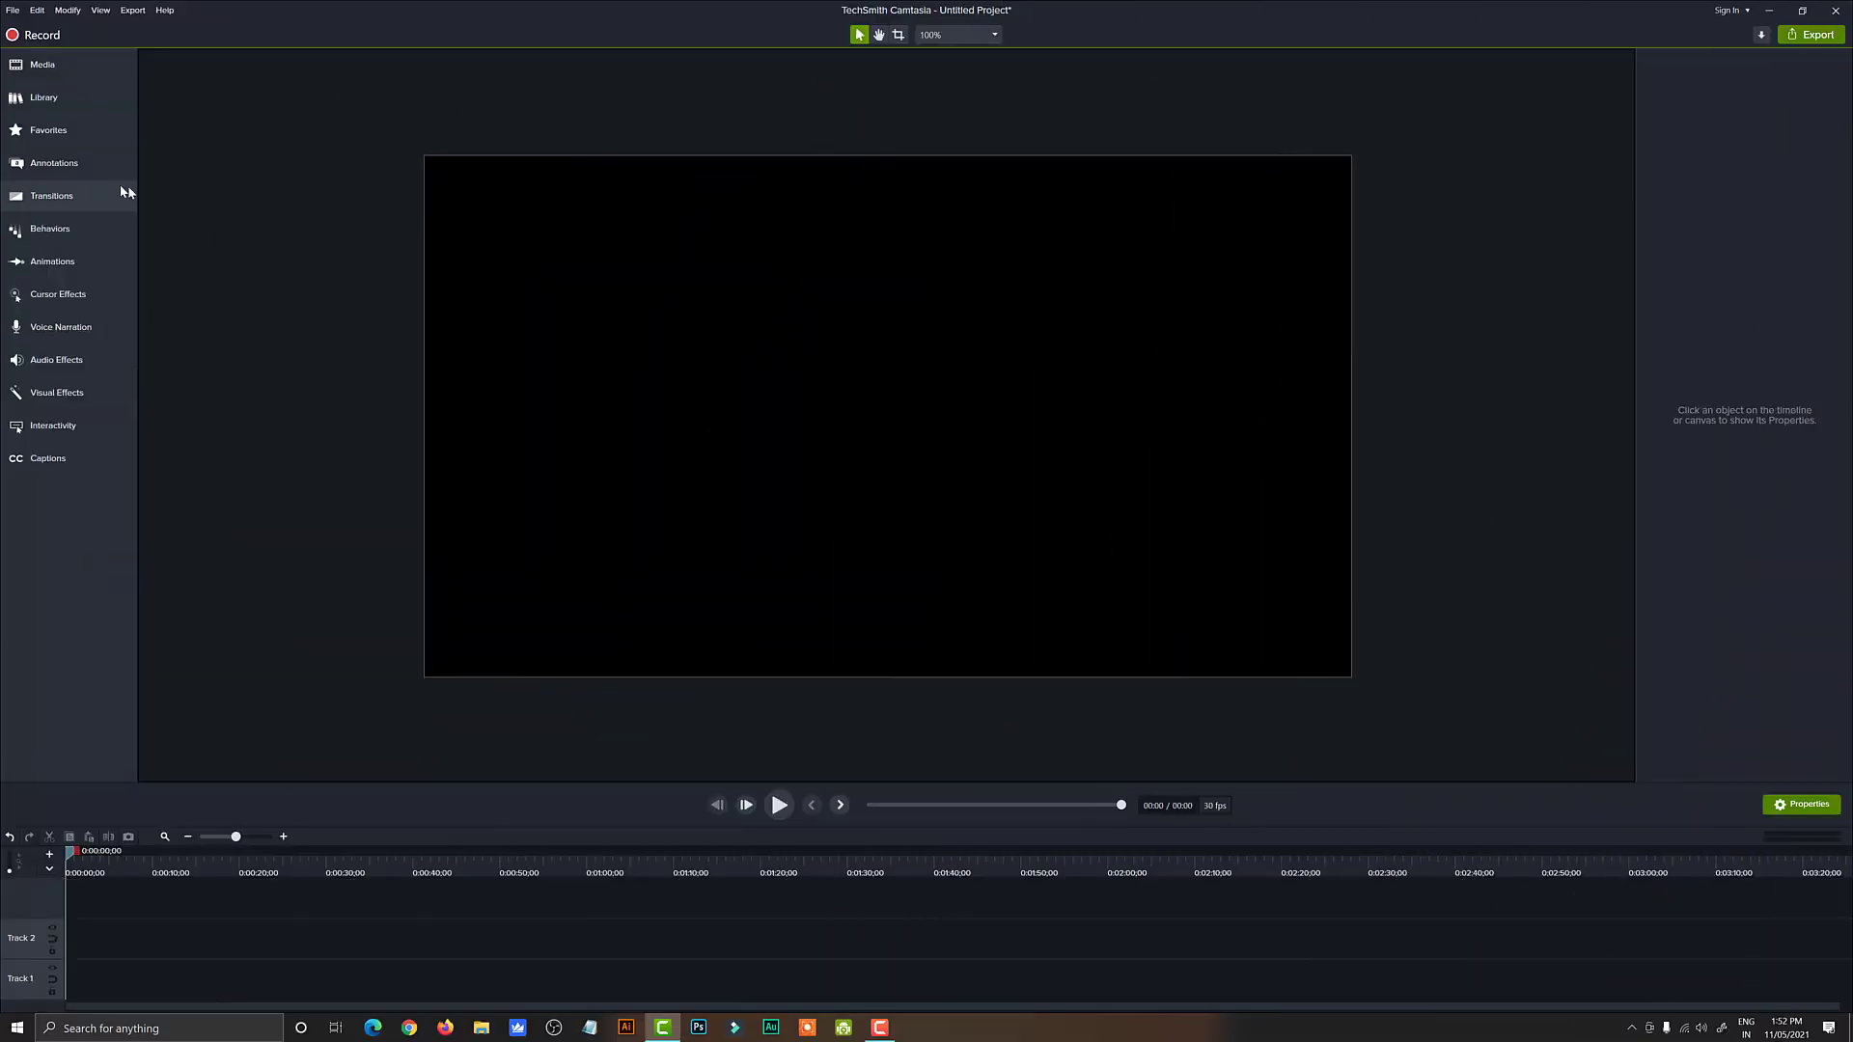
Step: Place the EpocCam-webcam-app image from the media bin on the canvas and scale it to fit
left_click(27, 75)
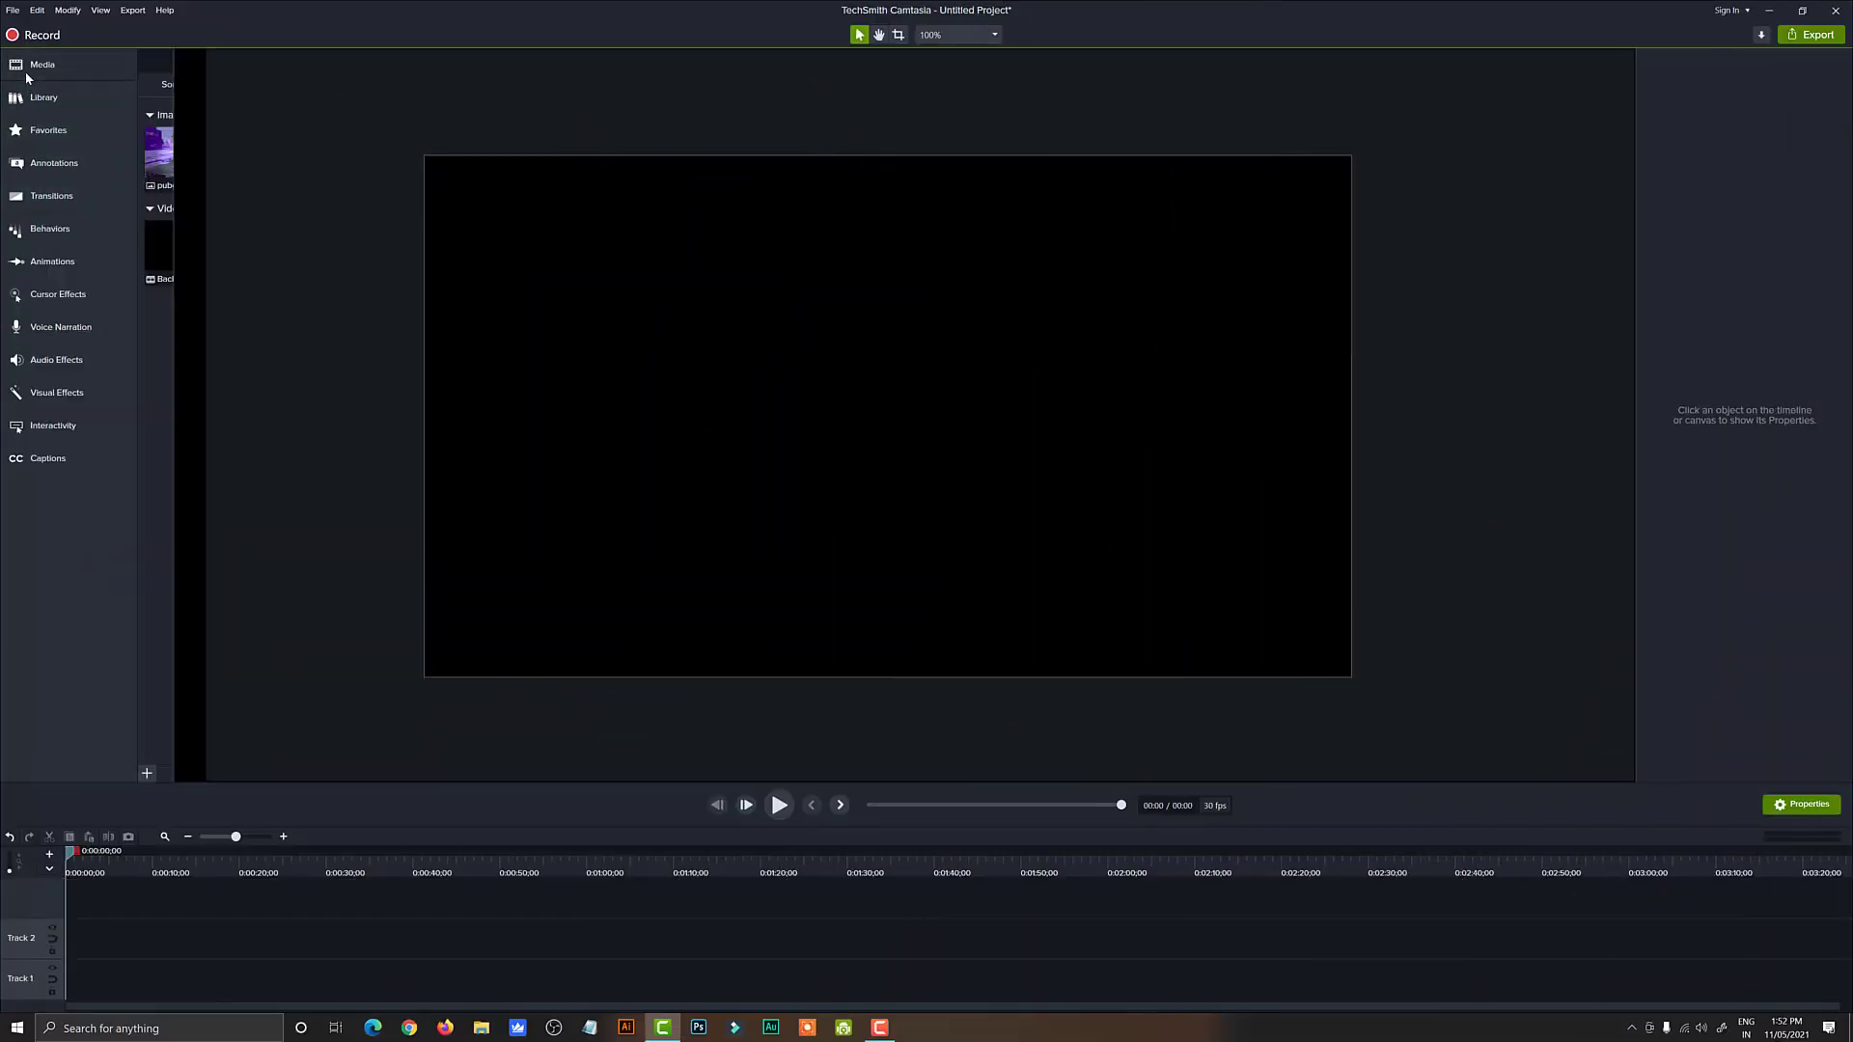
left_click_drag(285, 159, 1081, 382)
right_click(1080, 374)
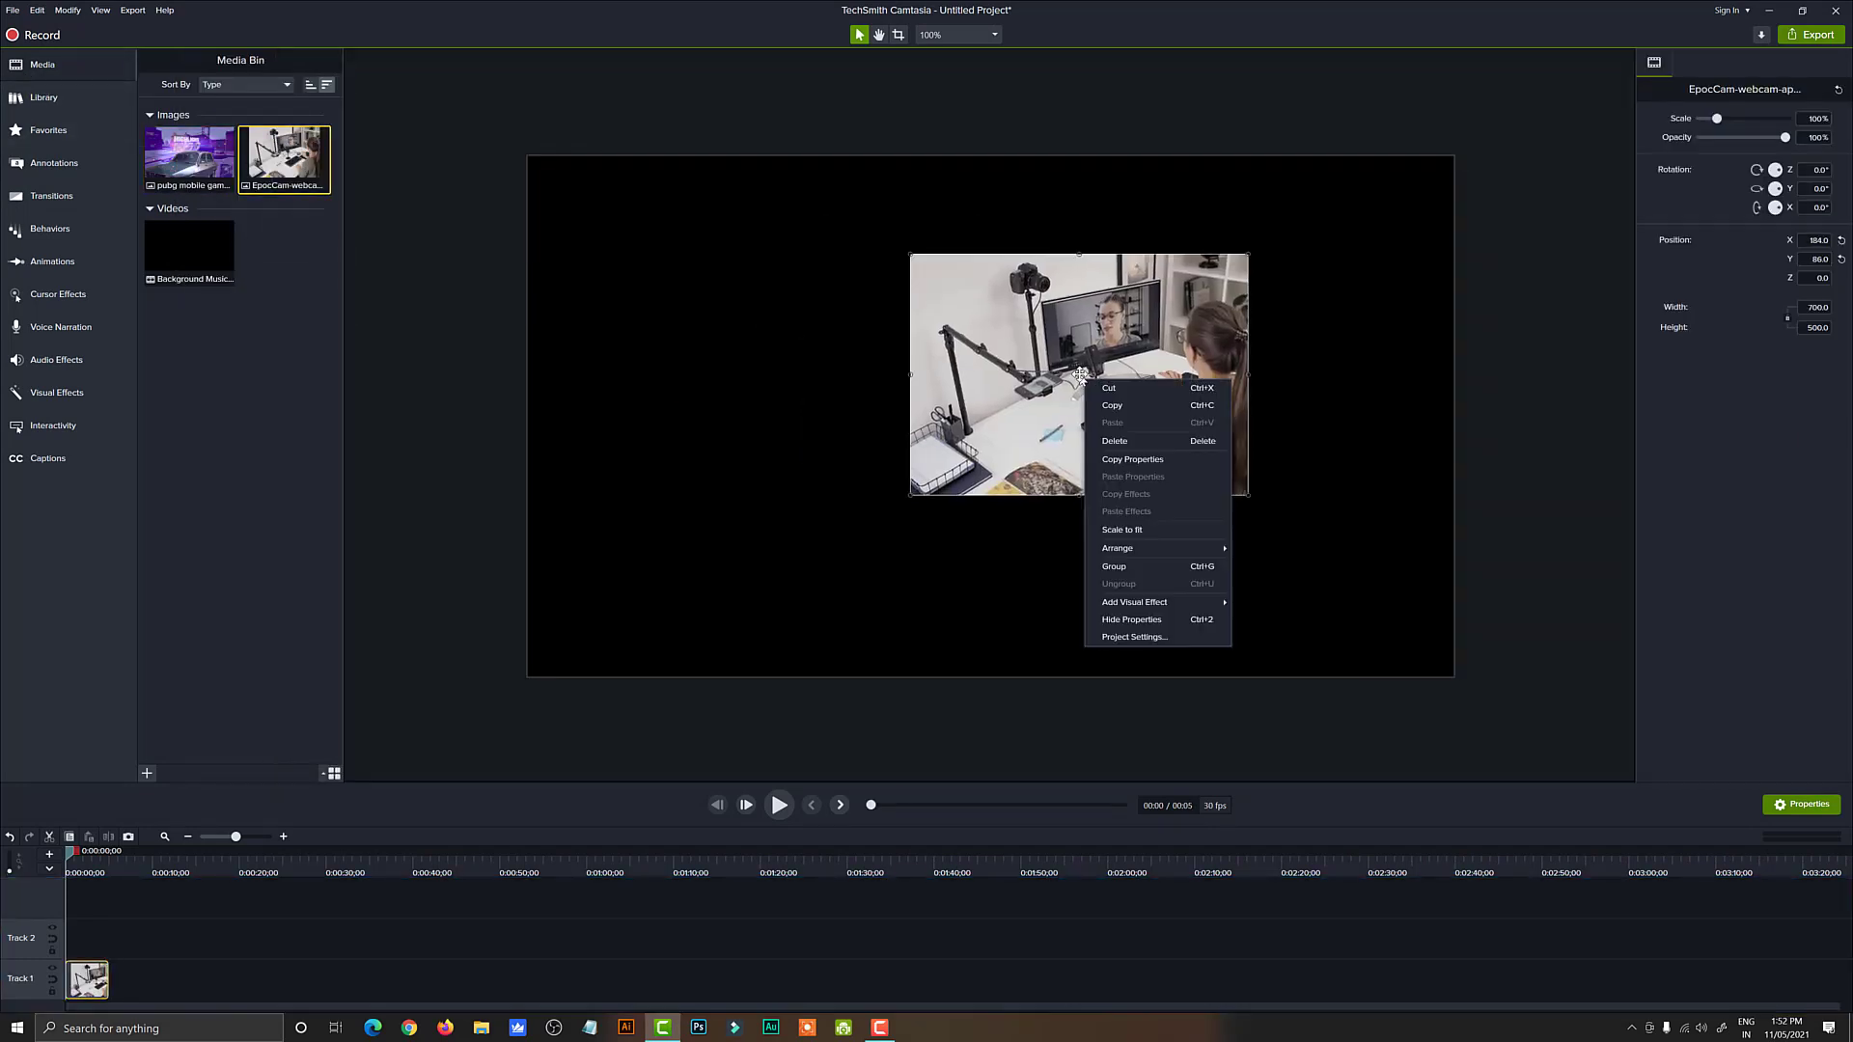
left_click(1160, 530)
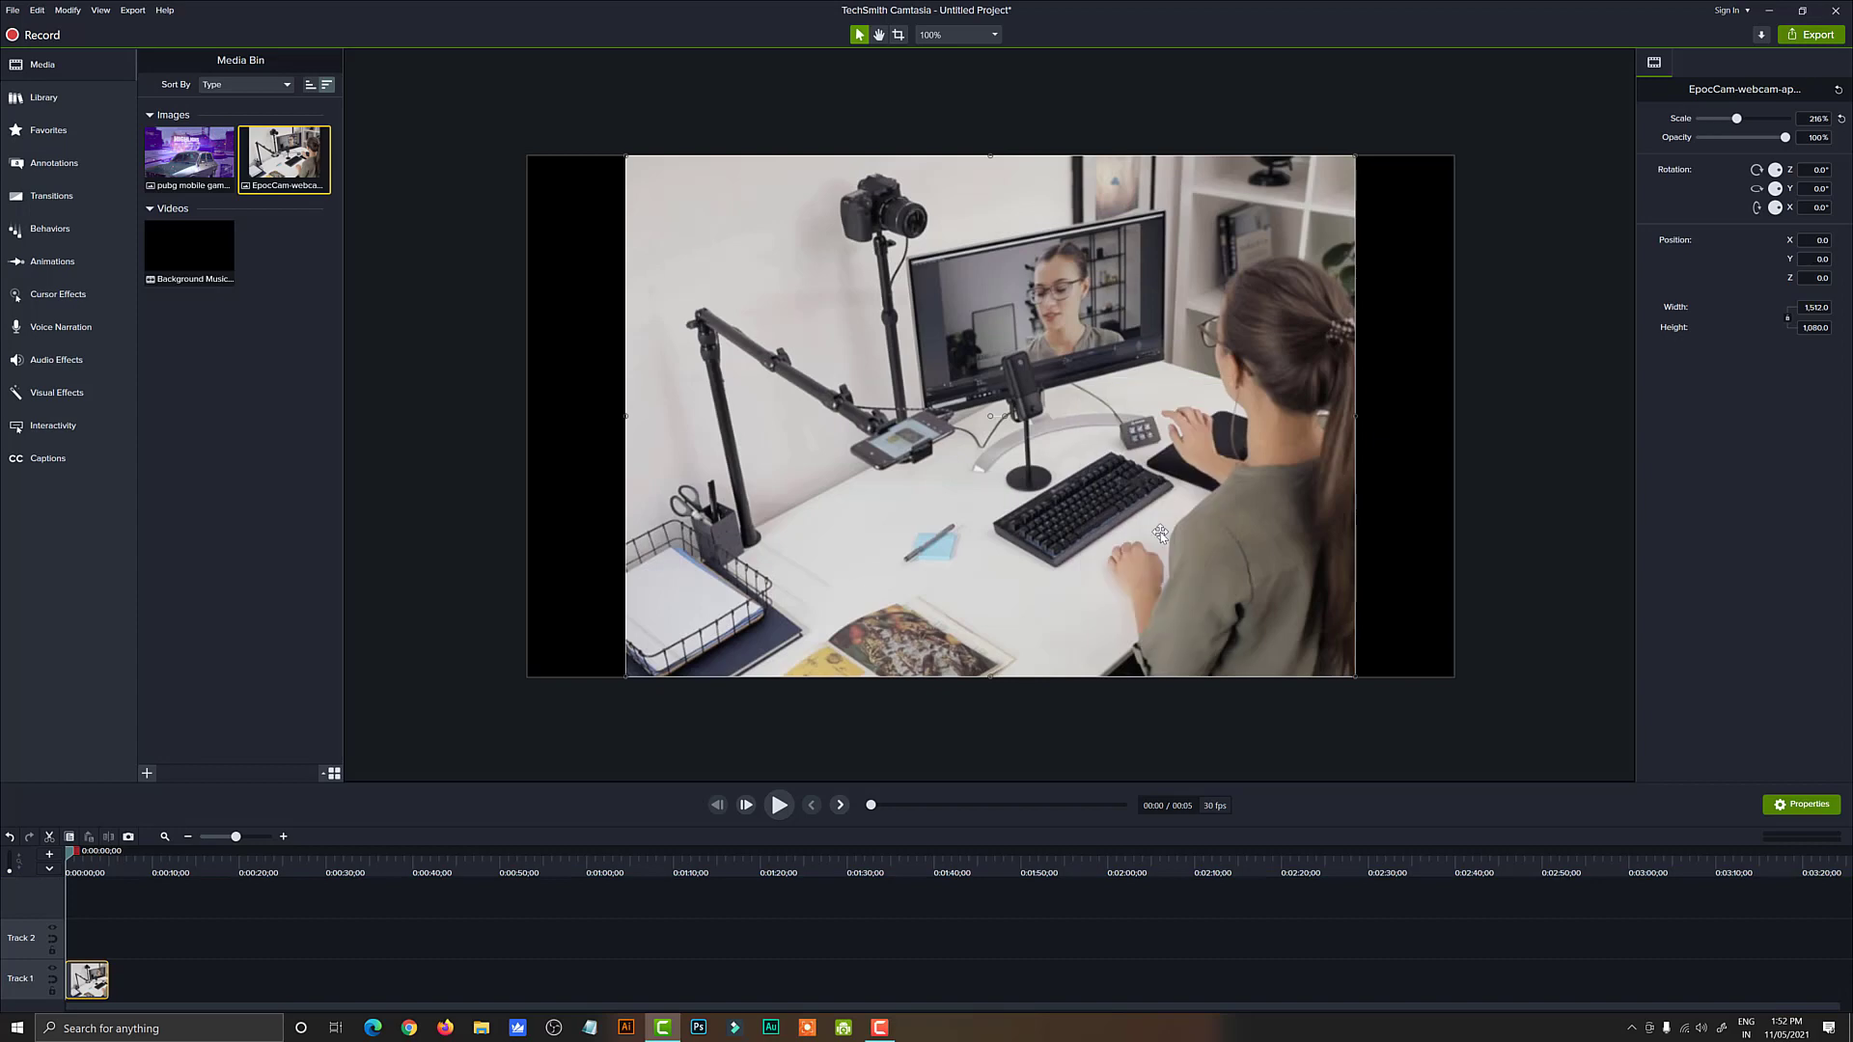
Step: Add a red star shape over the webcam image, enlarge it to about 452 × 443 and place it near the canvas centre
left_click(58, 163)
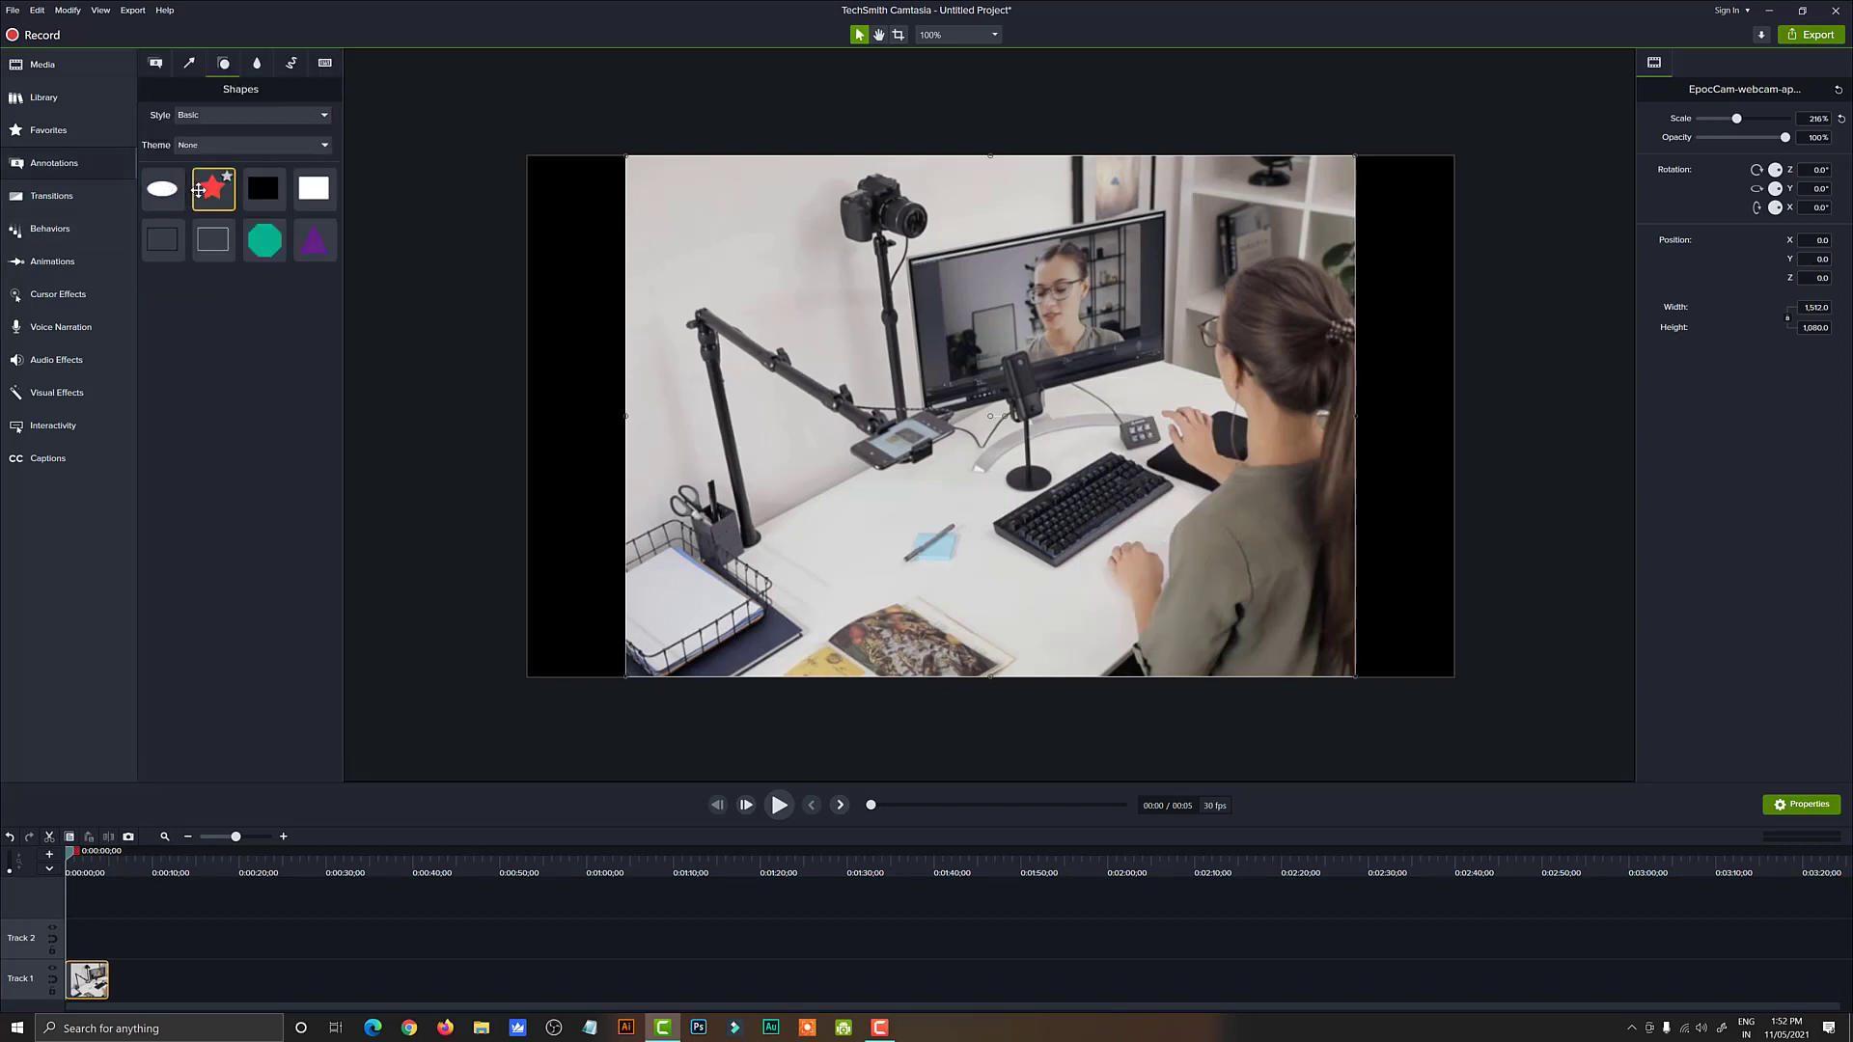
left_click_drag(212, 188, 1019, 384)
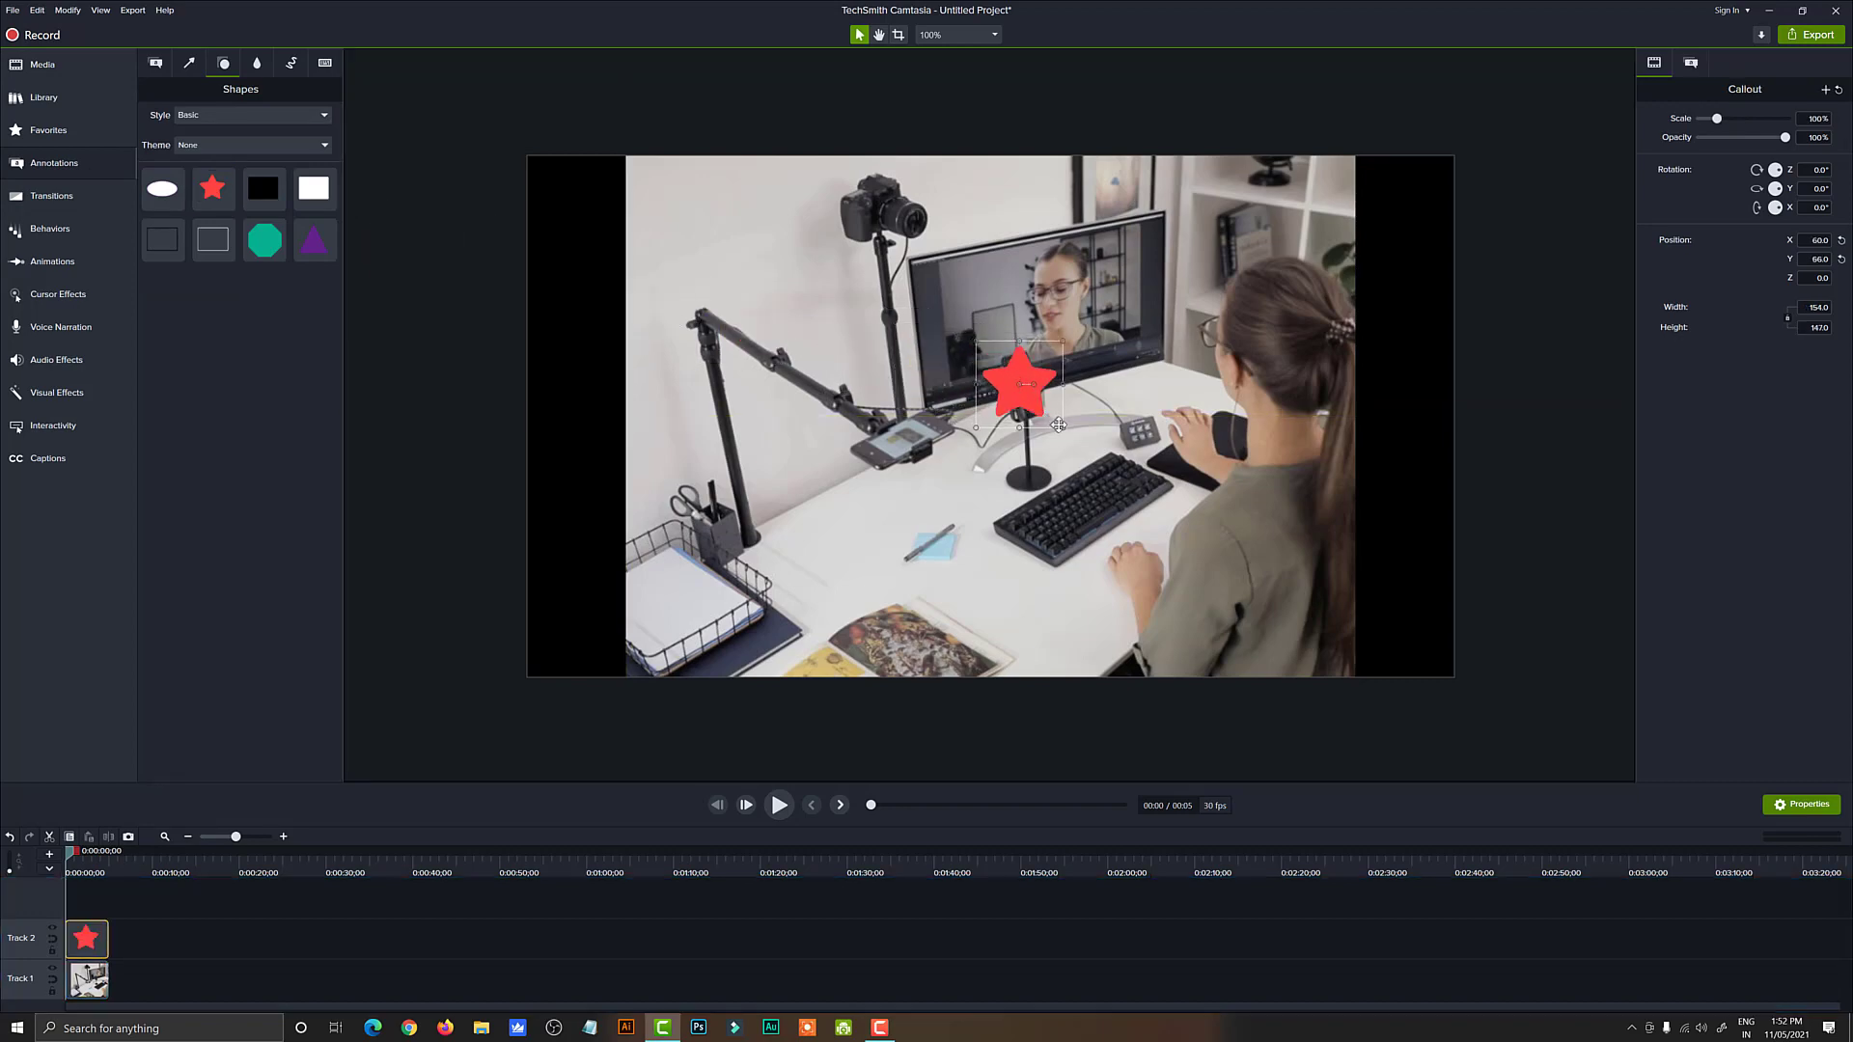
left_click_drag(1065, 427, 1216, 585)
left_click_drag(1143, 533, 1063, 473)
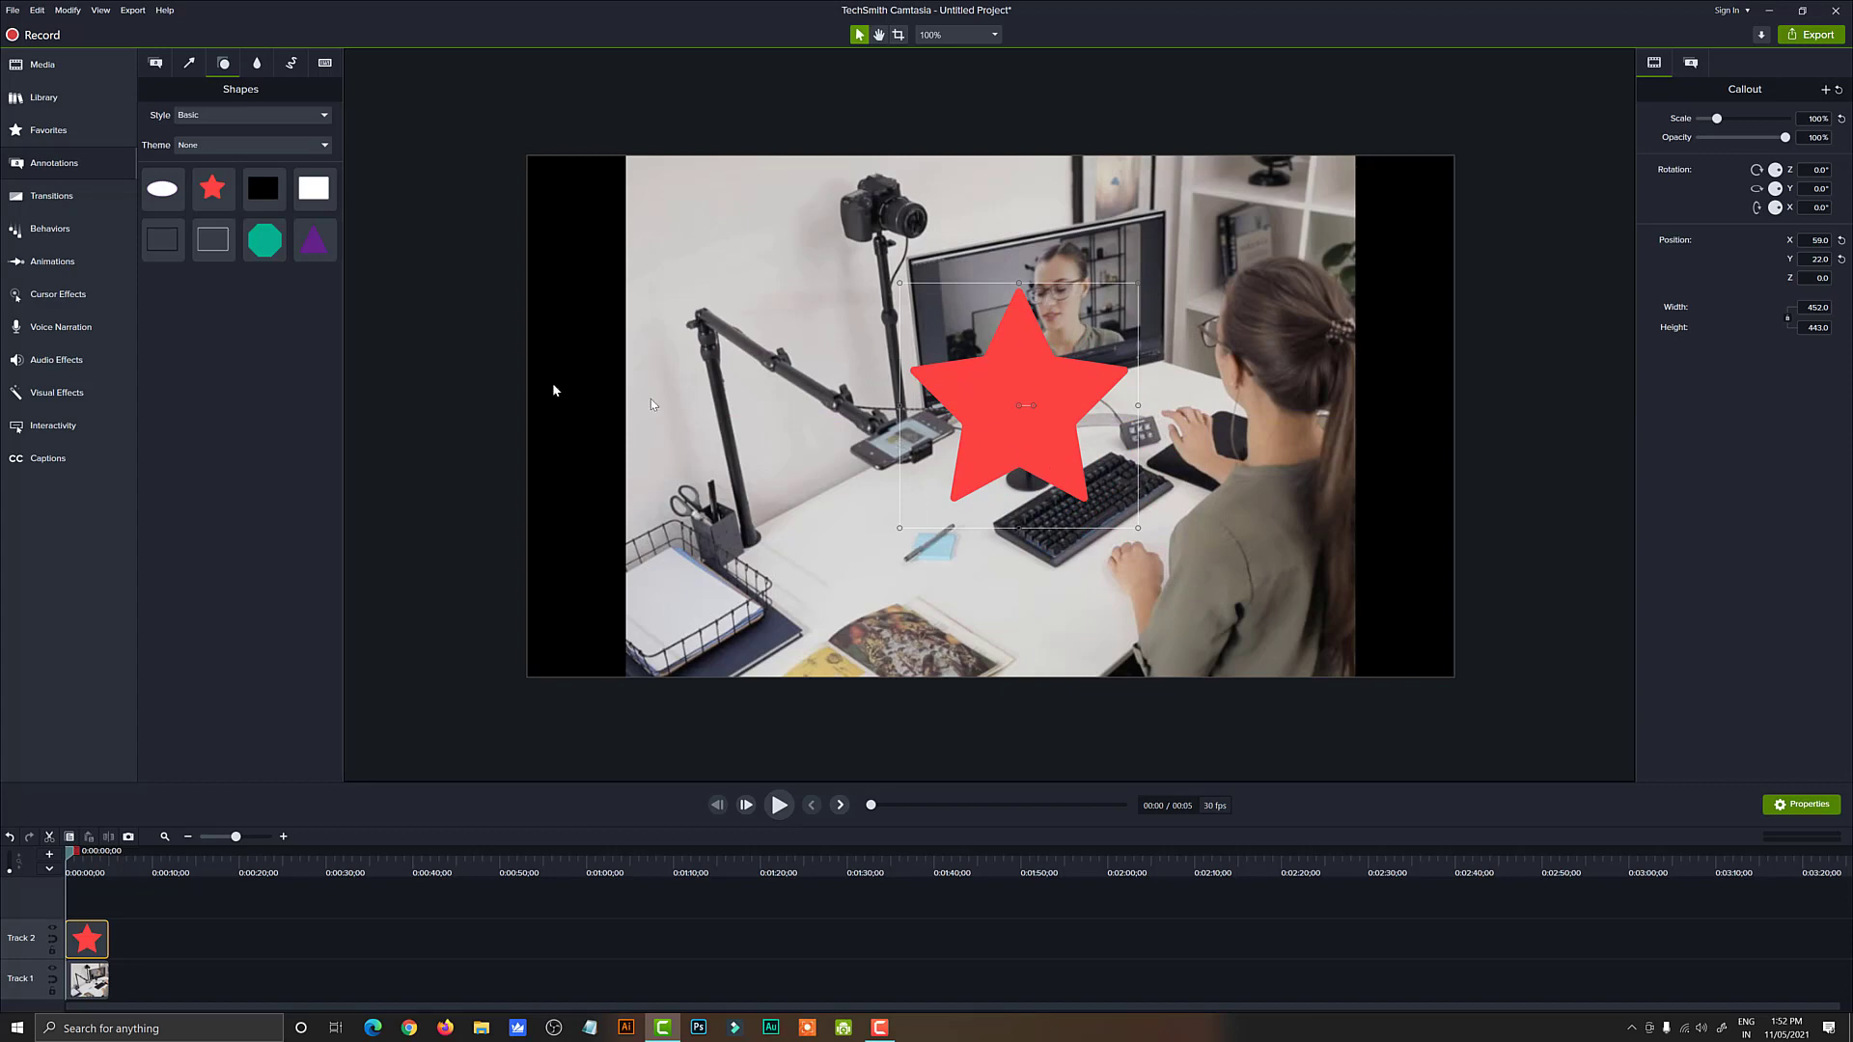
Step: Apply the Media Matte visual effect to the star and move the star over the woman's head, at about X 584, Y 125
left_click(85, 403)
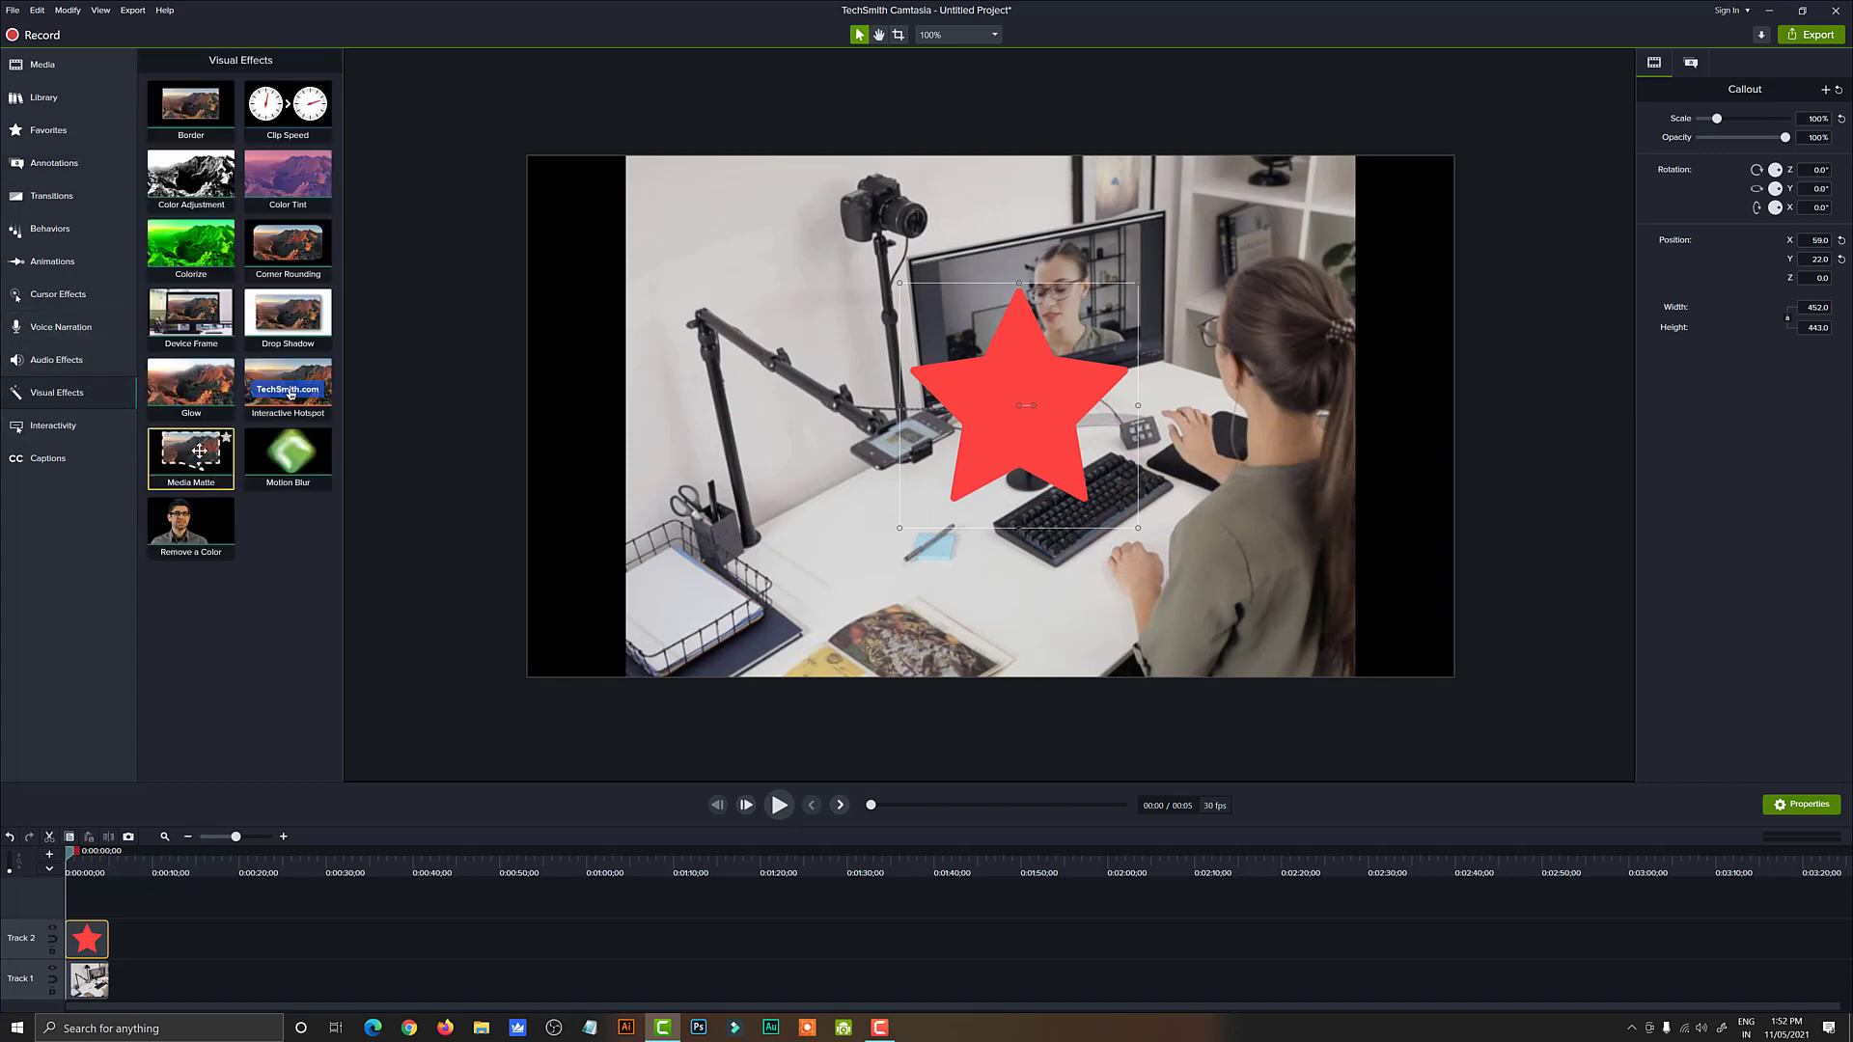
left_click_drag(199, 451, 974, 395)
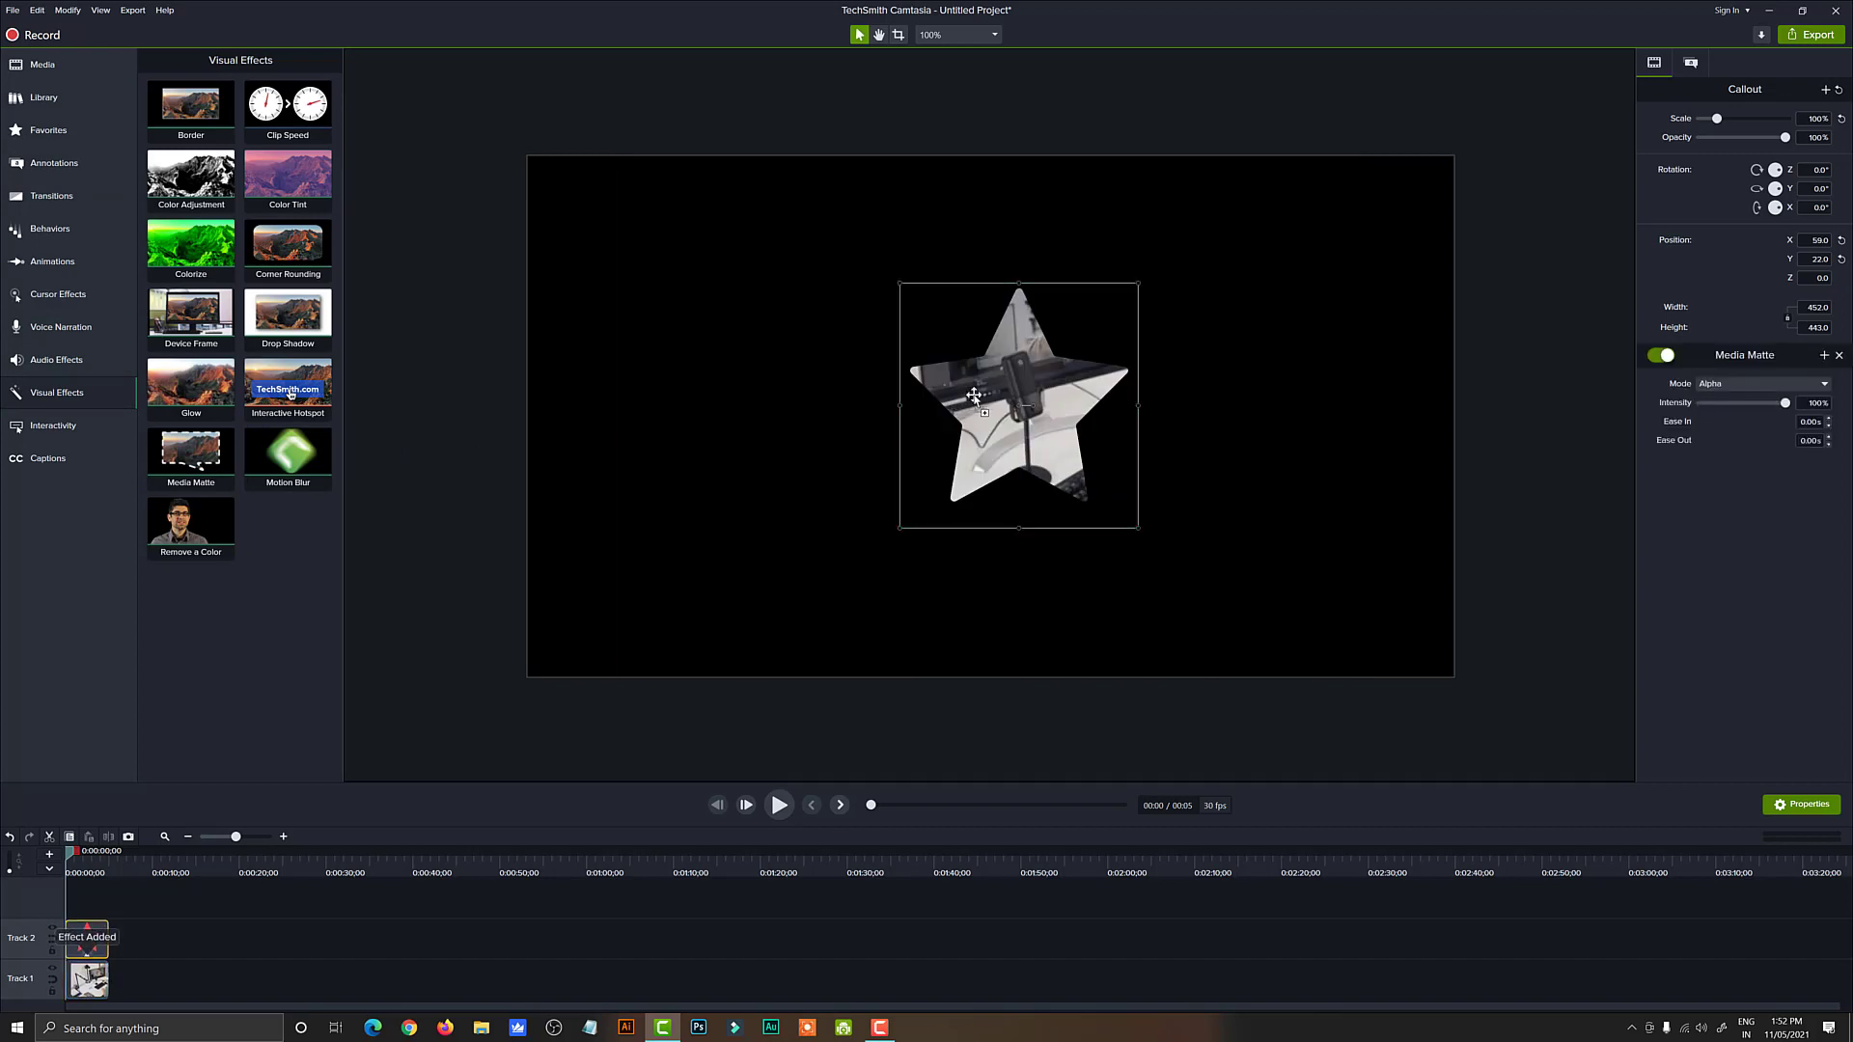
left_click(950, 130)
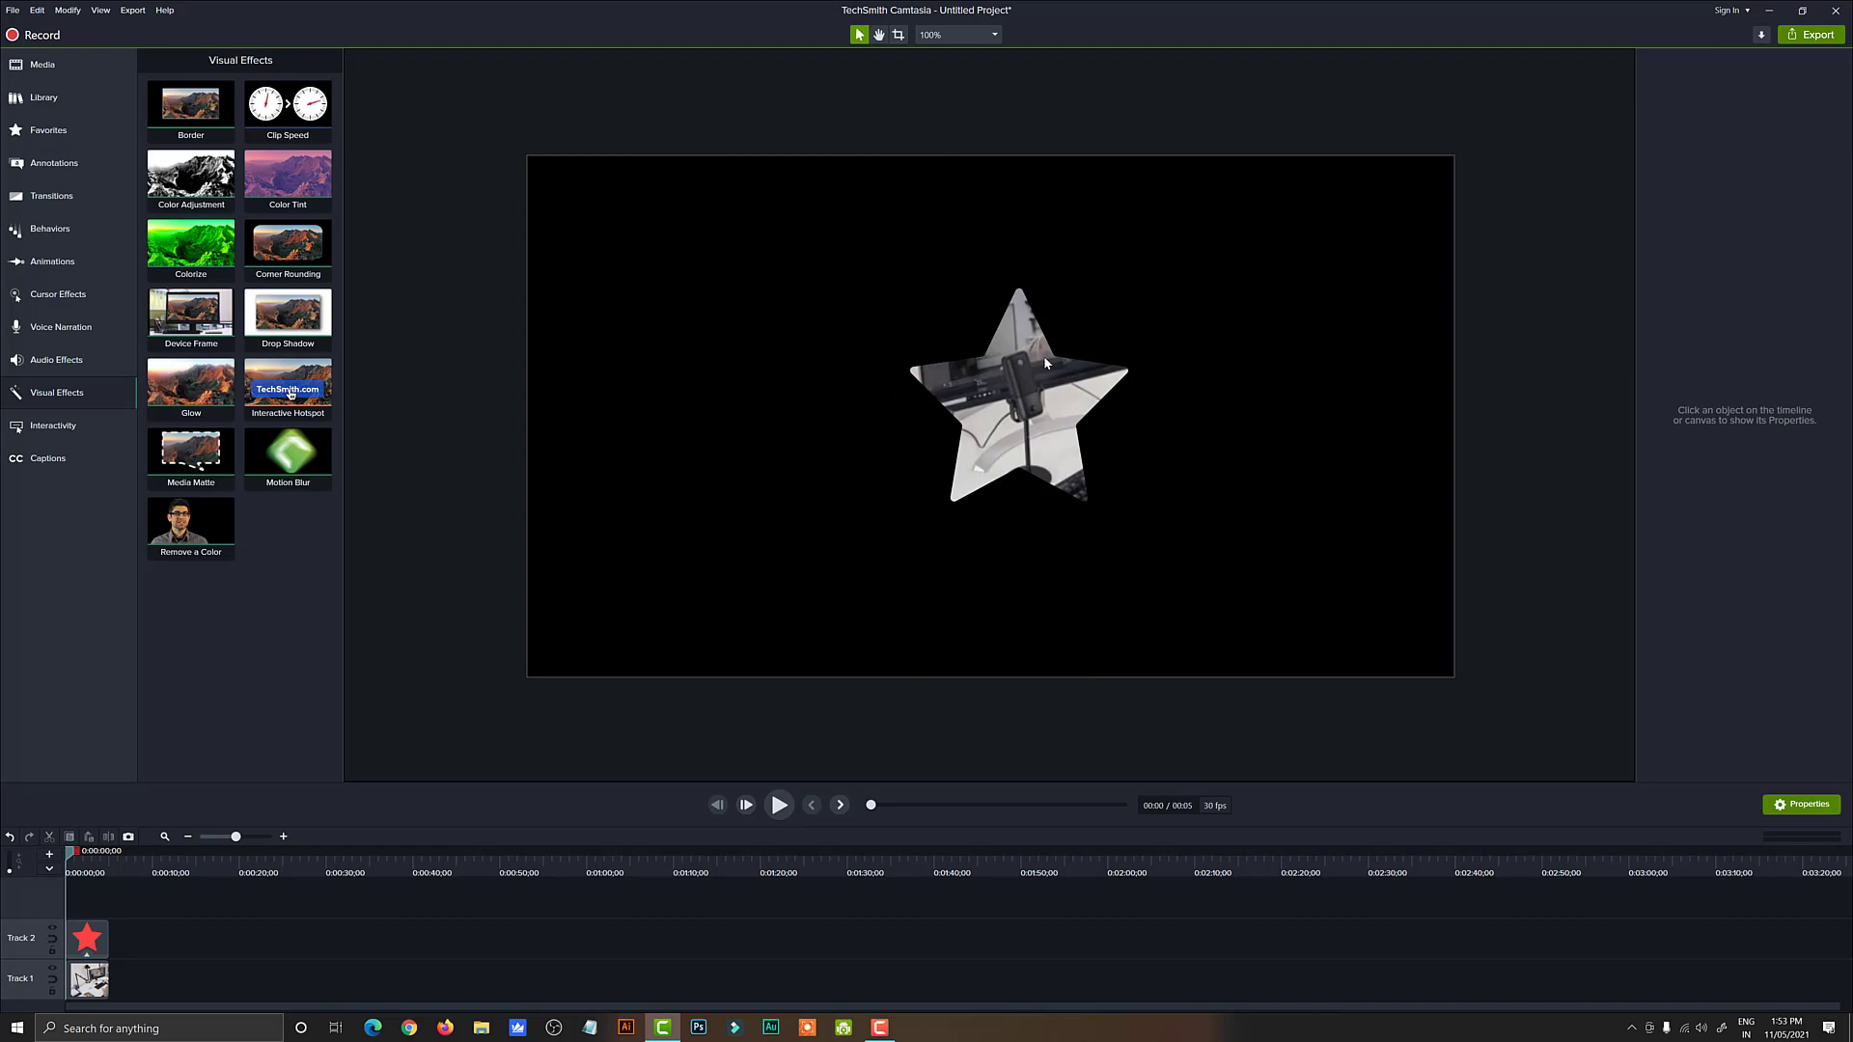
left_click_drag(1038, 401, 1289, 350)
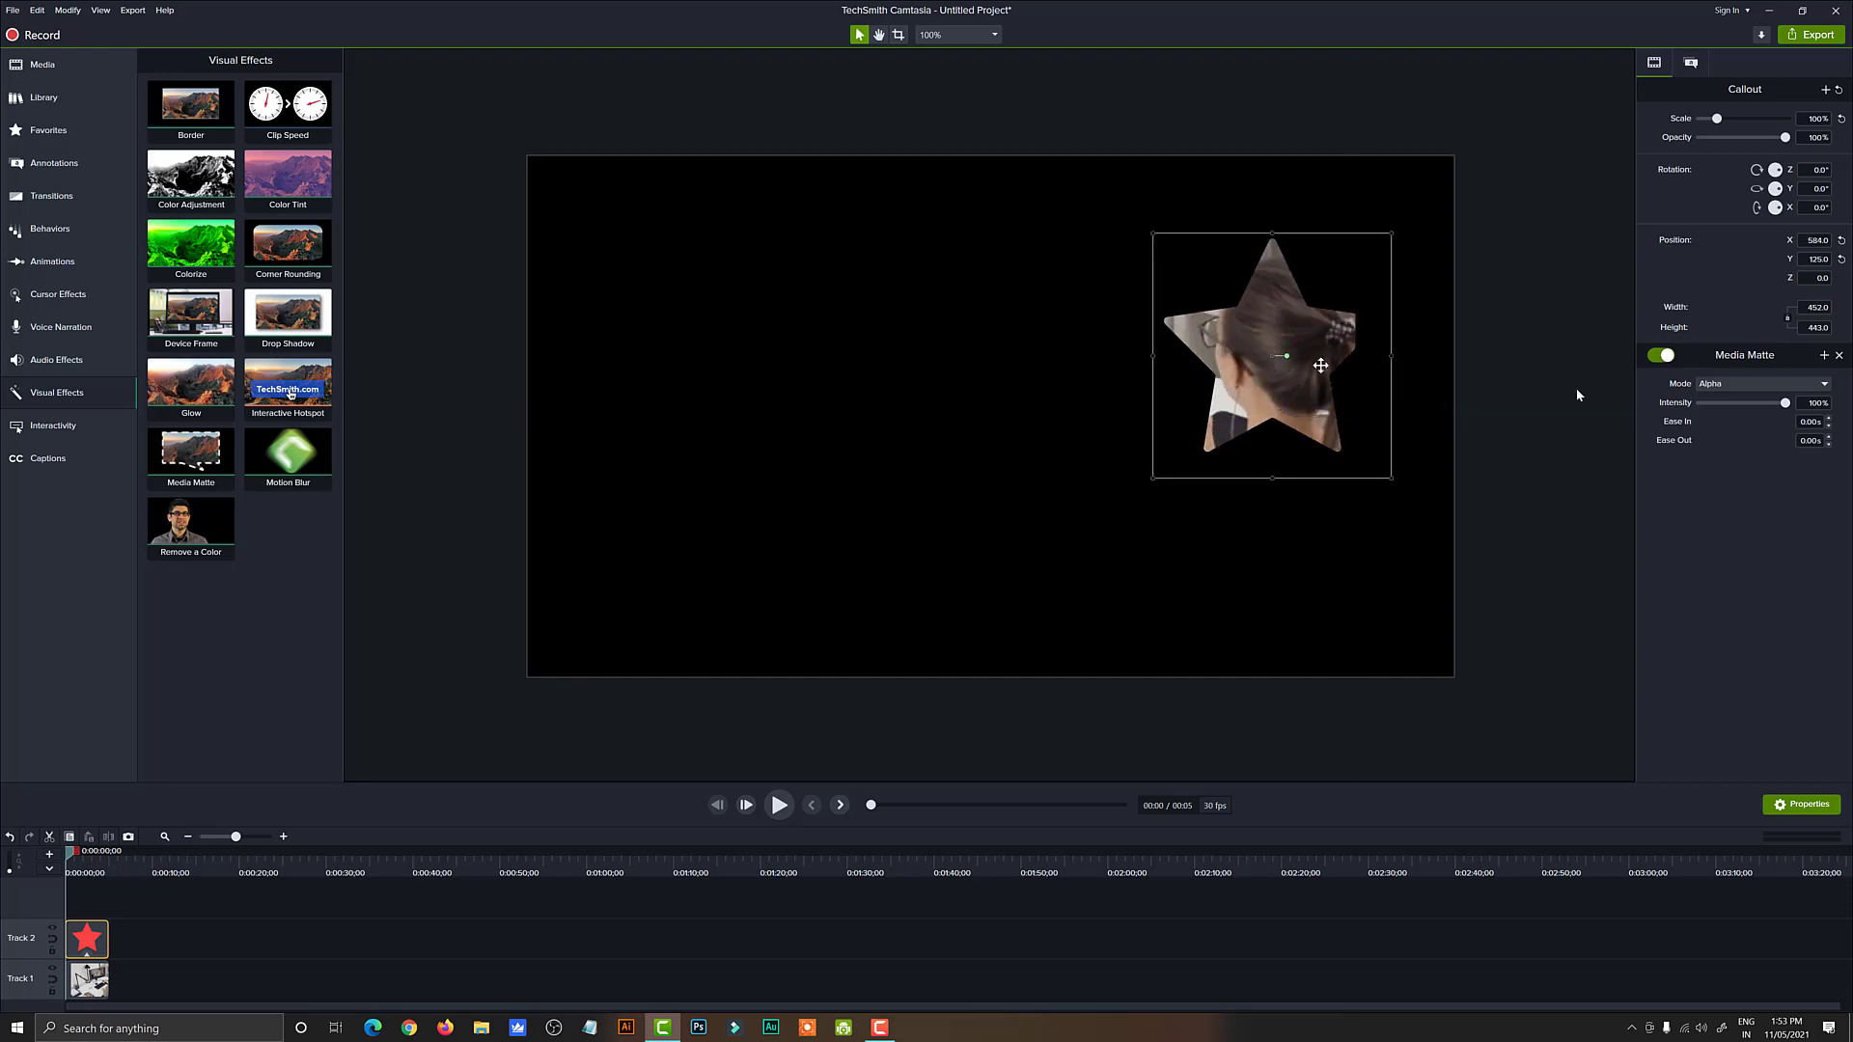
Step: Switch the star's Media Matte mode through Alpha Invert and Luminosity to Luminosity Invert
left_click(1727, 384)
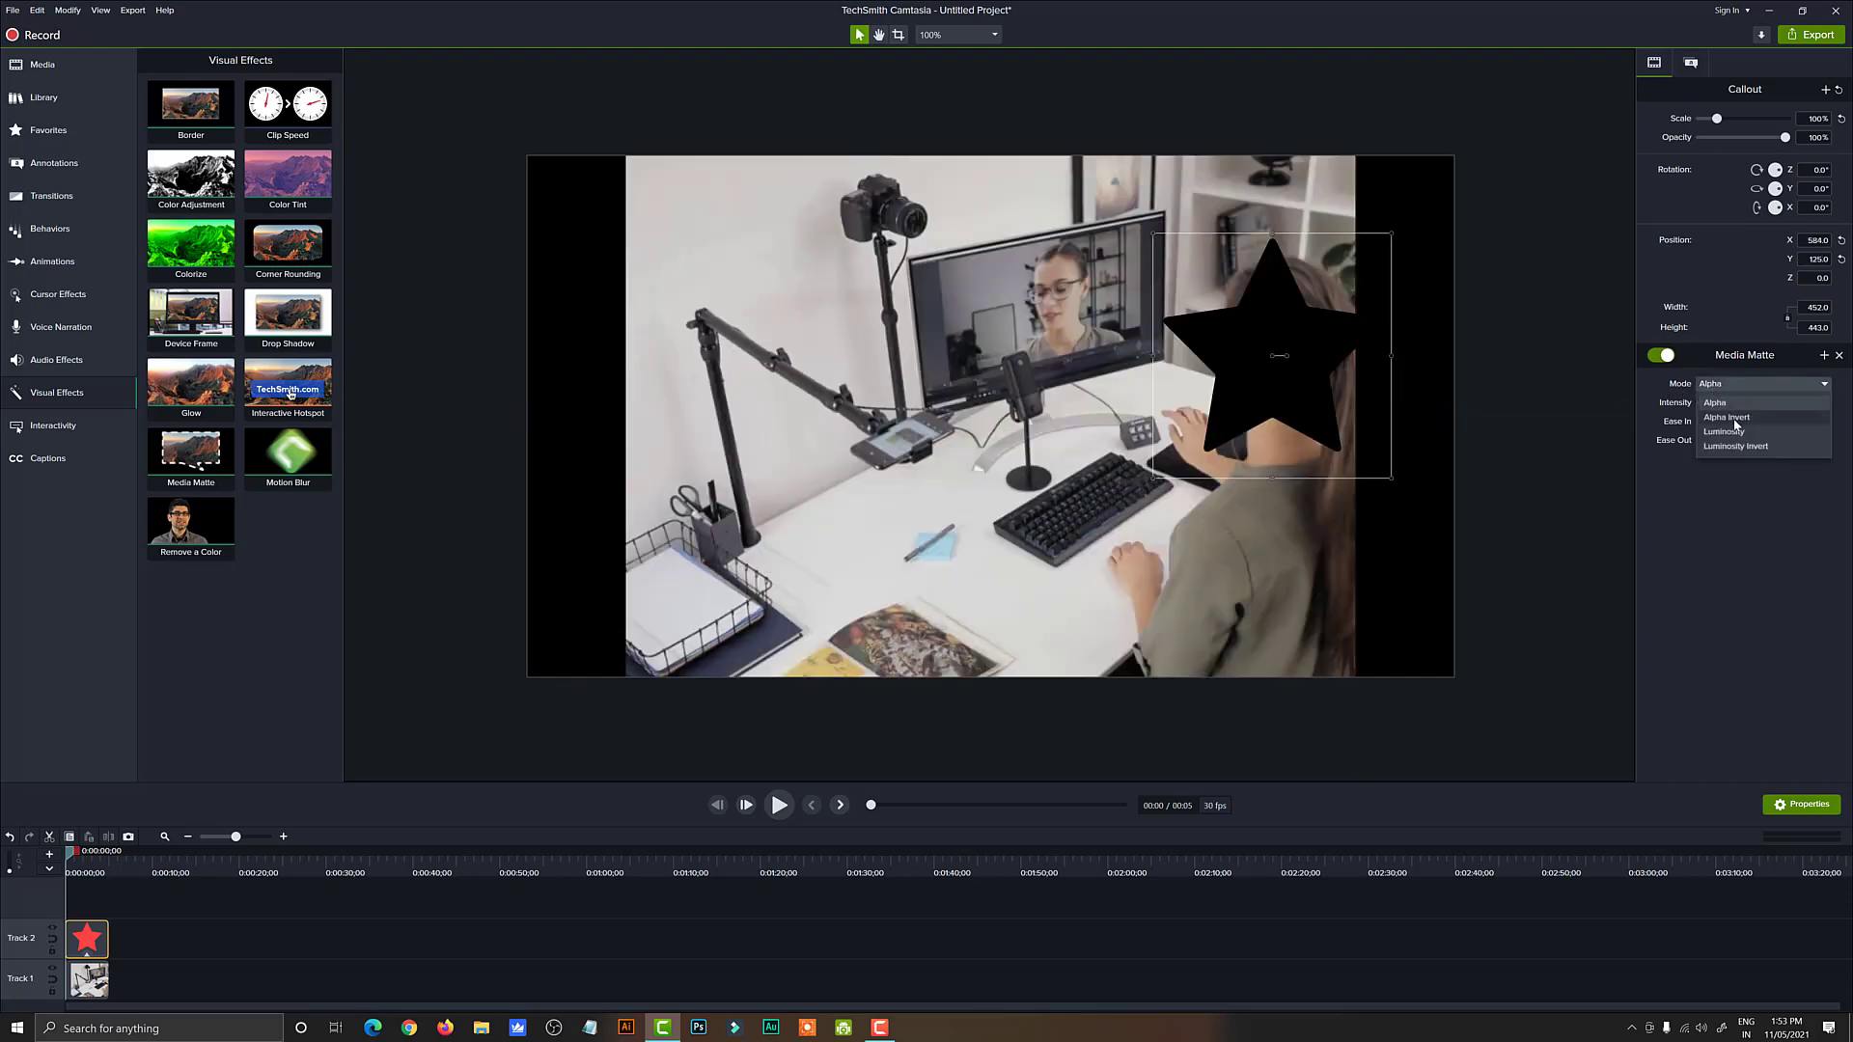
left_click(1727, 417)
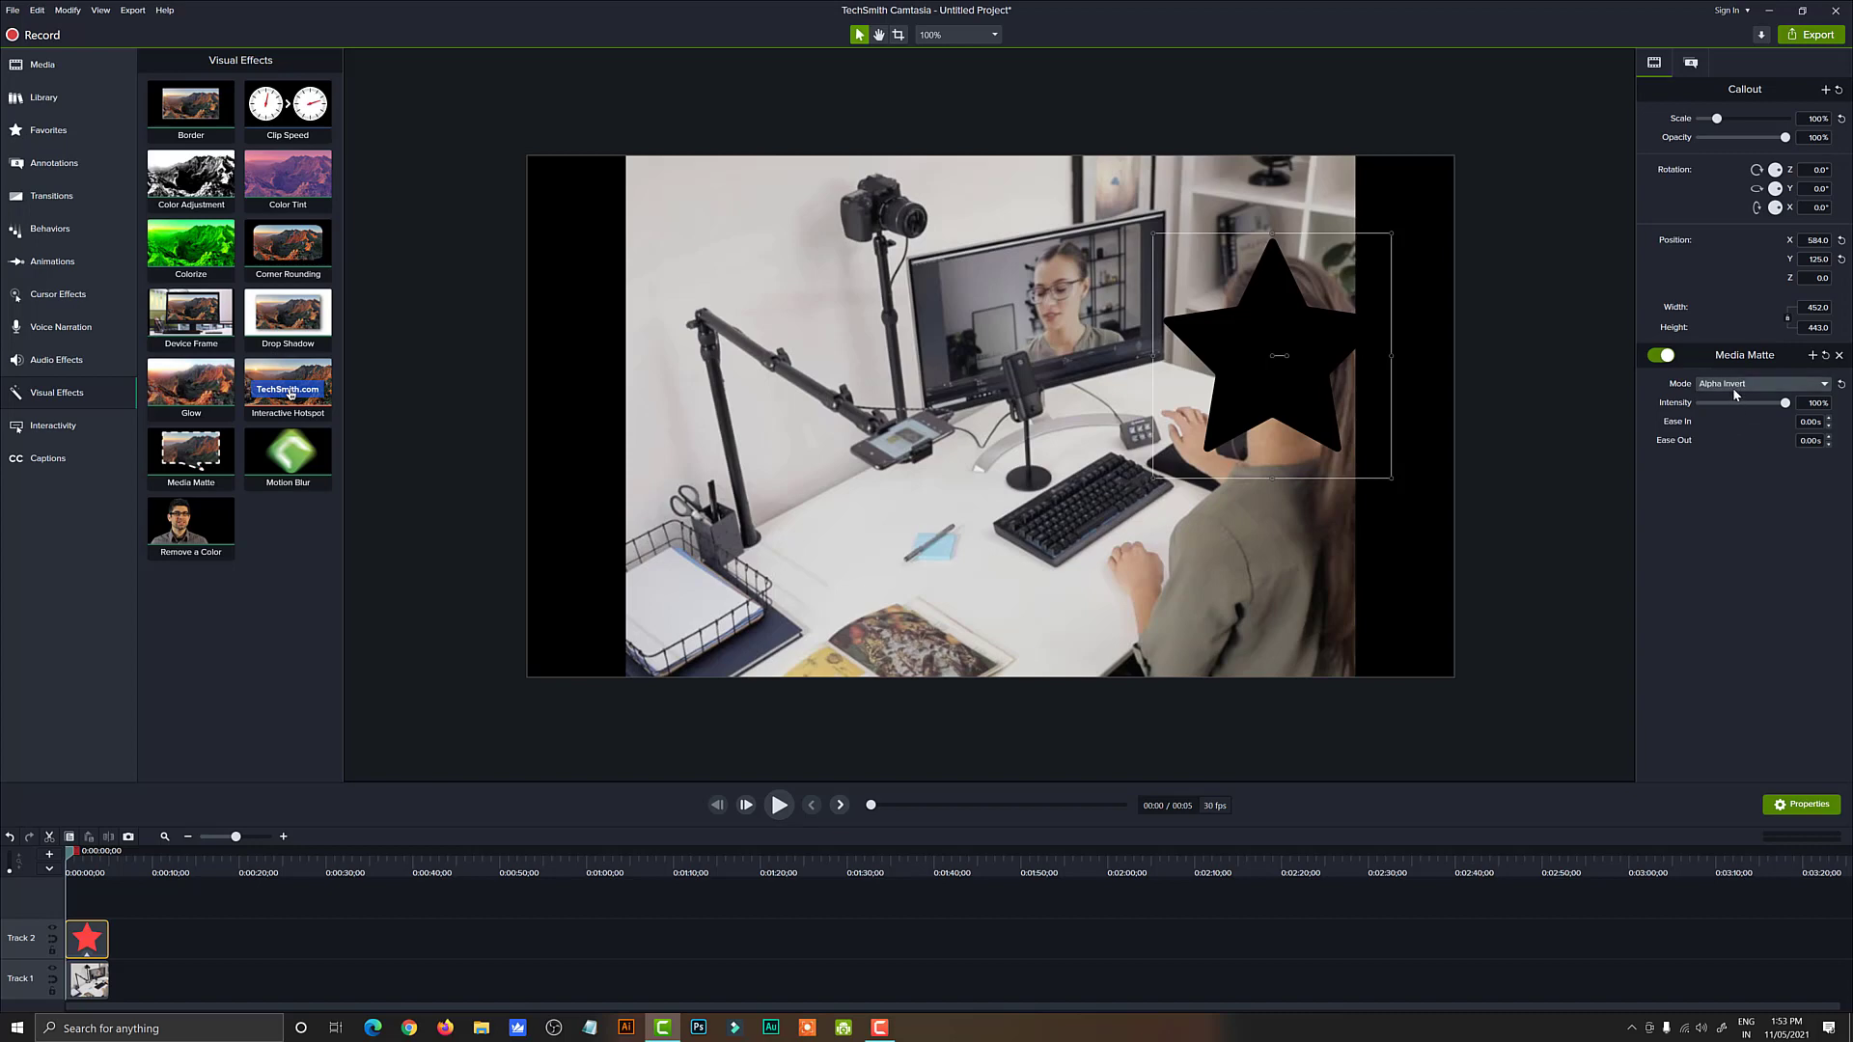
left_click(1733, 385)
left_click(1743, 434)
left_click(1745, 380)
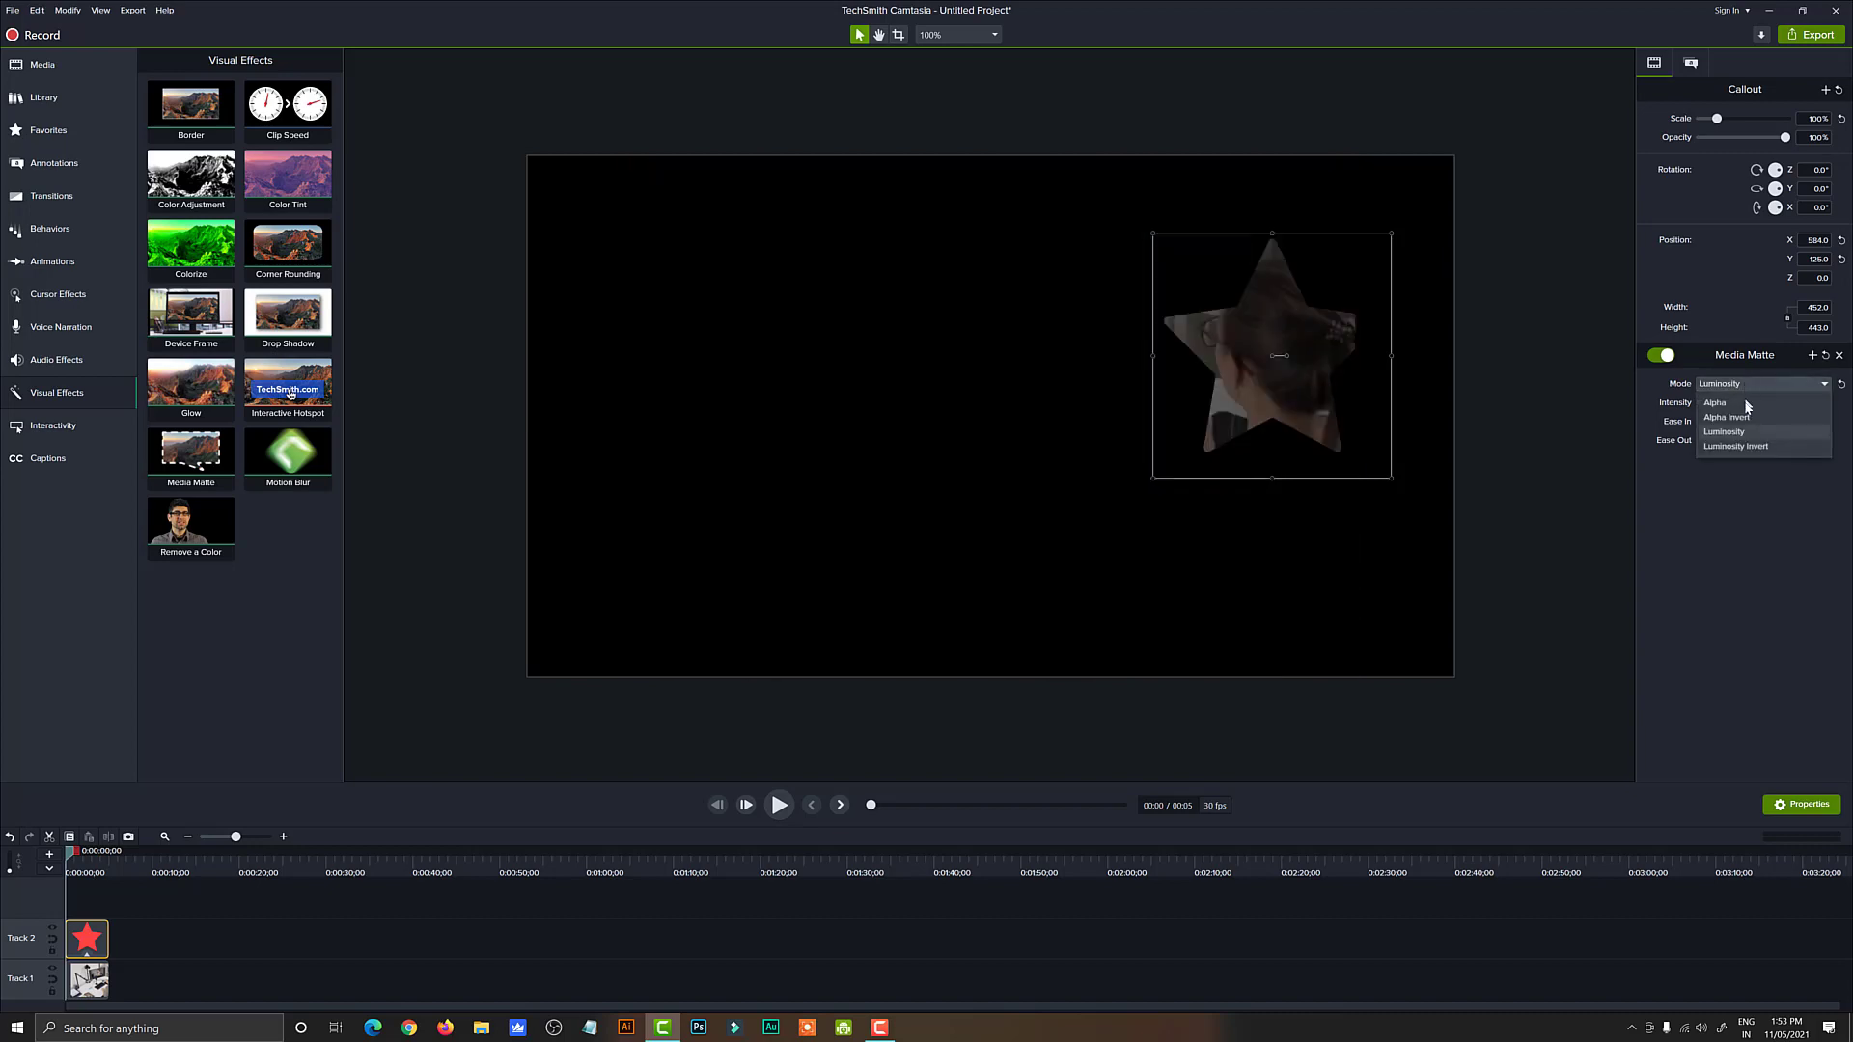
left_click(1752, 447)
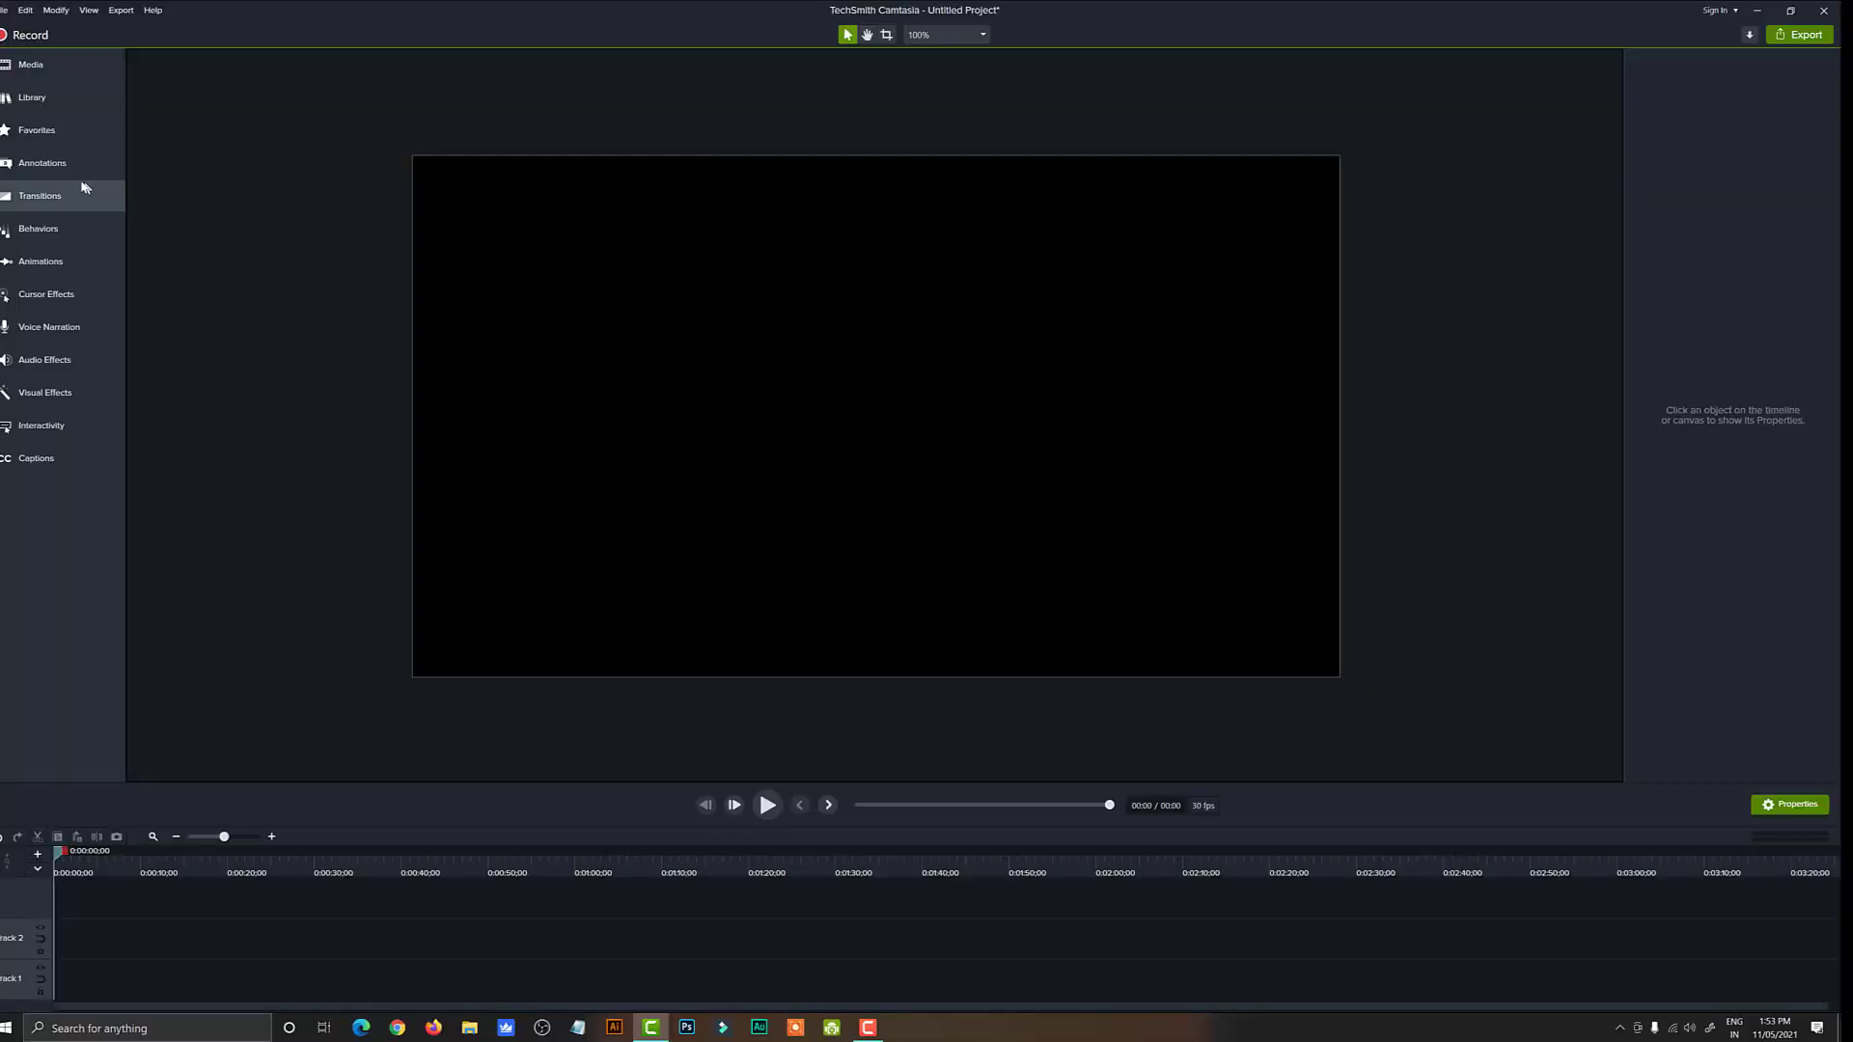
Step: Place a red star shape near the left edge of the empty canvas and add a Custom animation to its clip
left_click(54, 170)
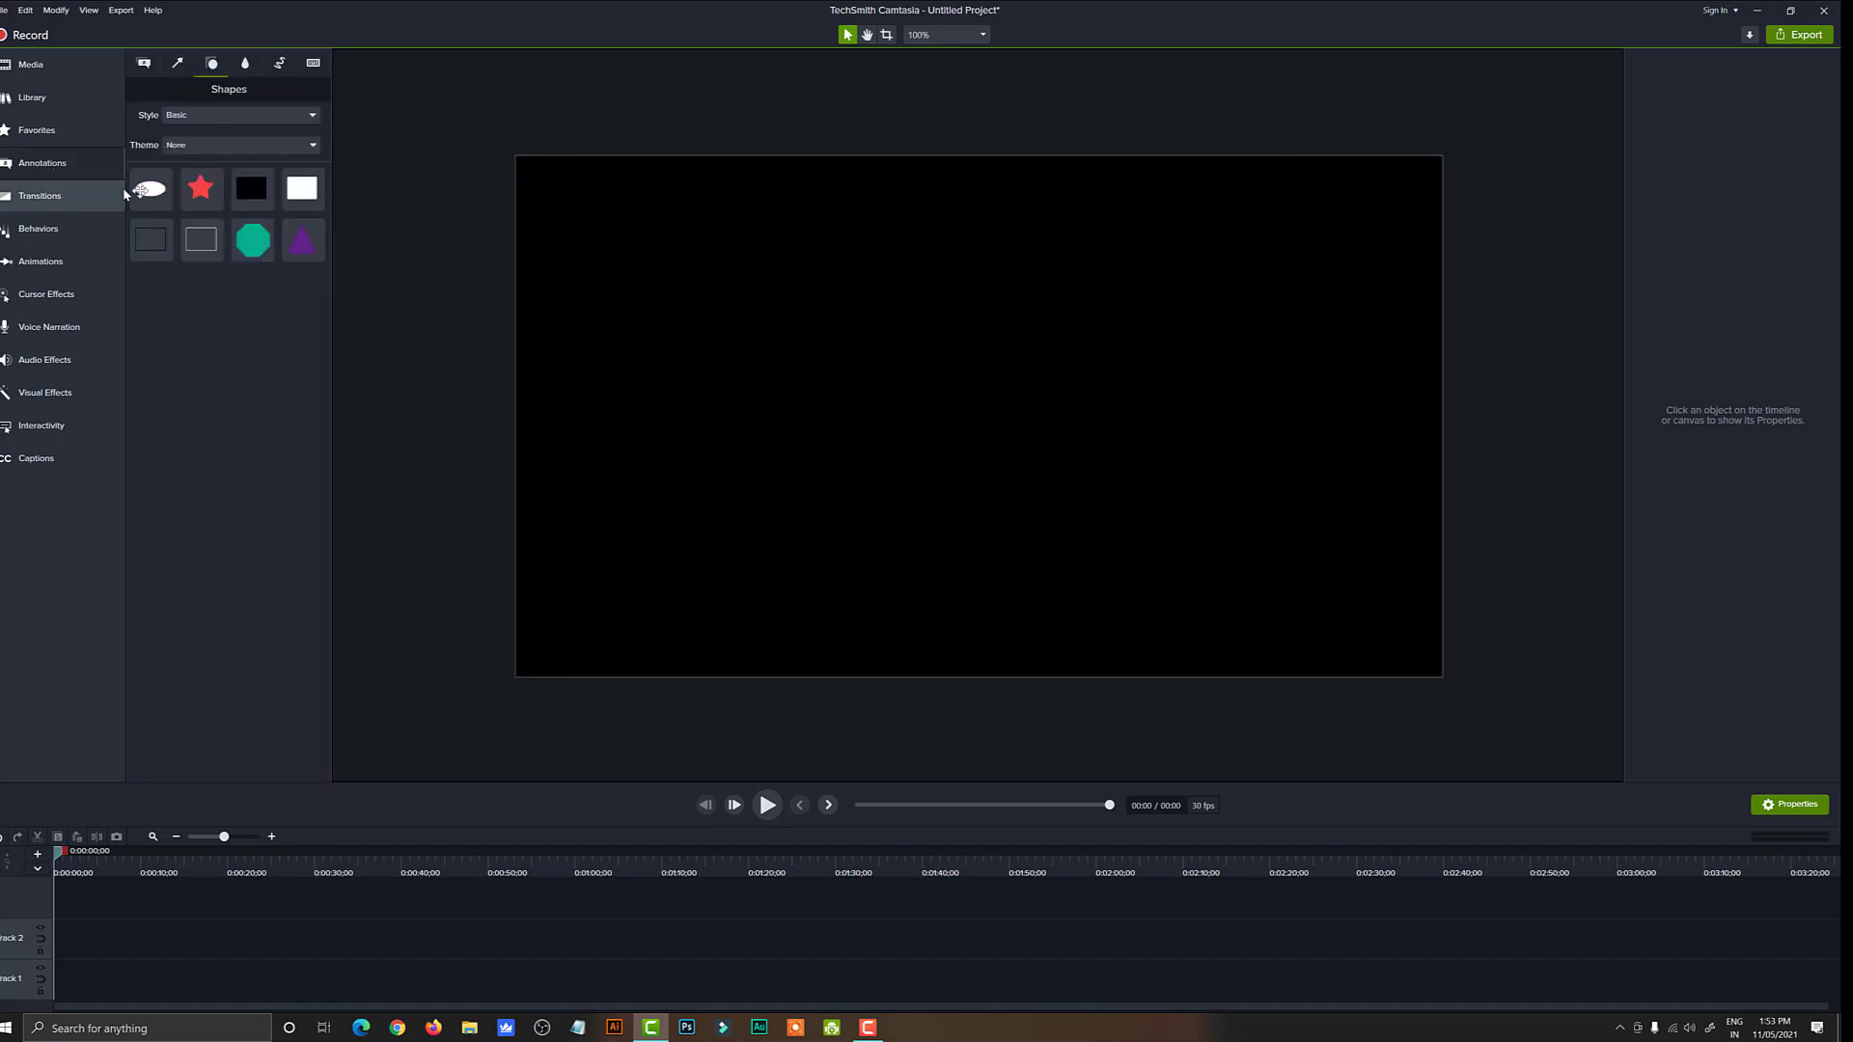
left_click_drag(201, 189, 588, 451)
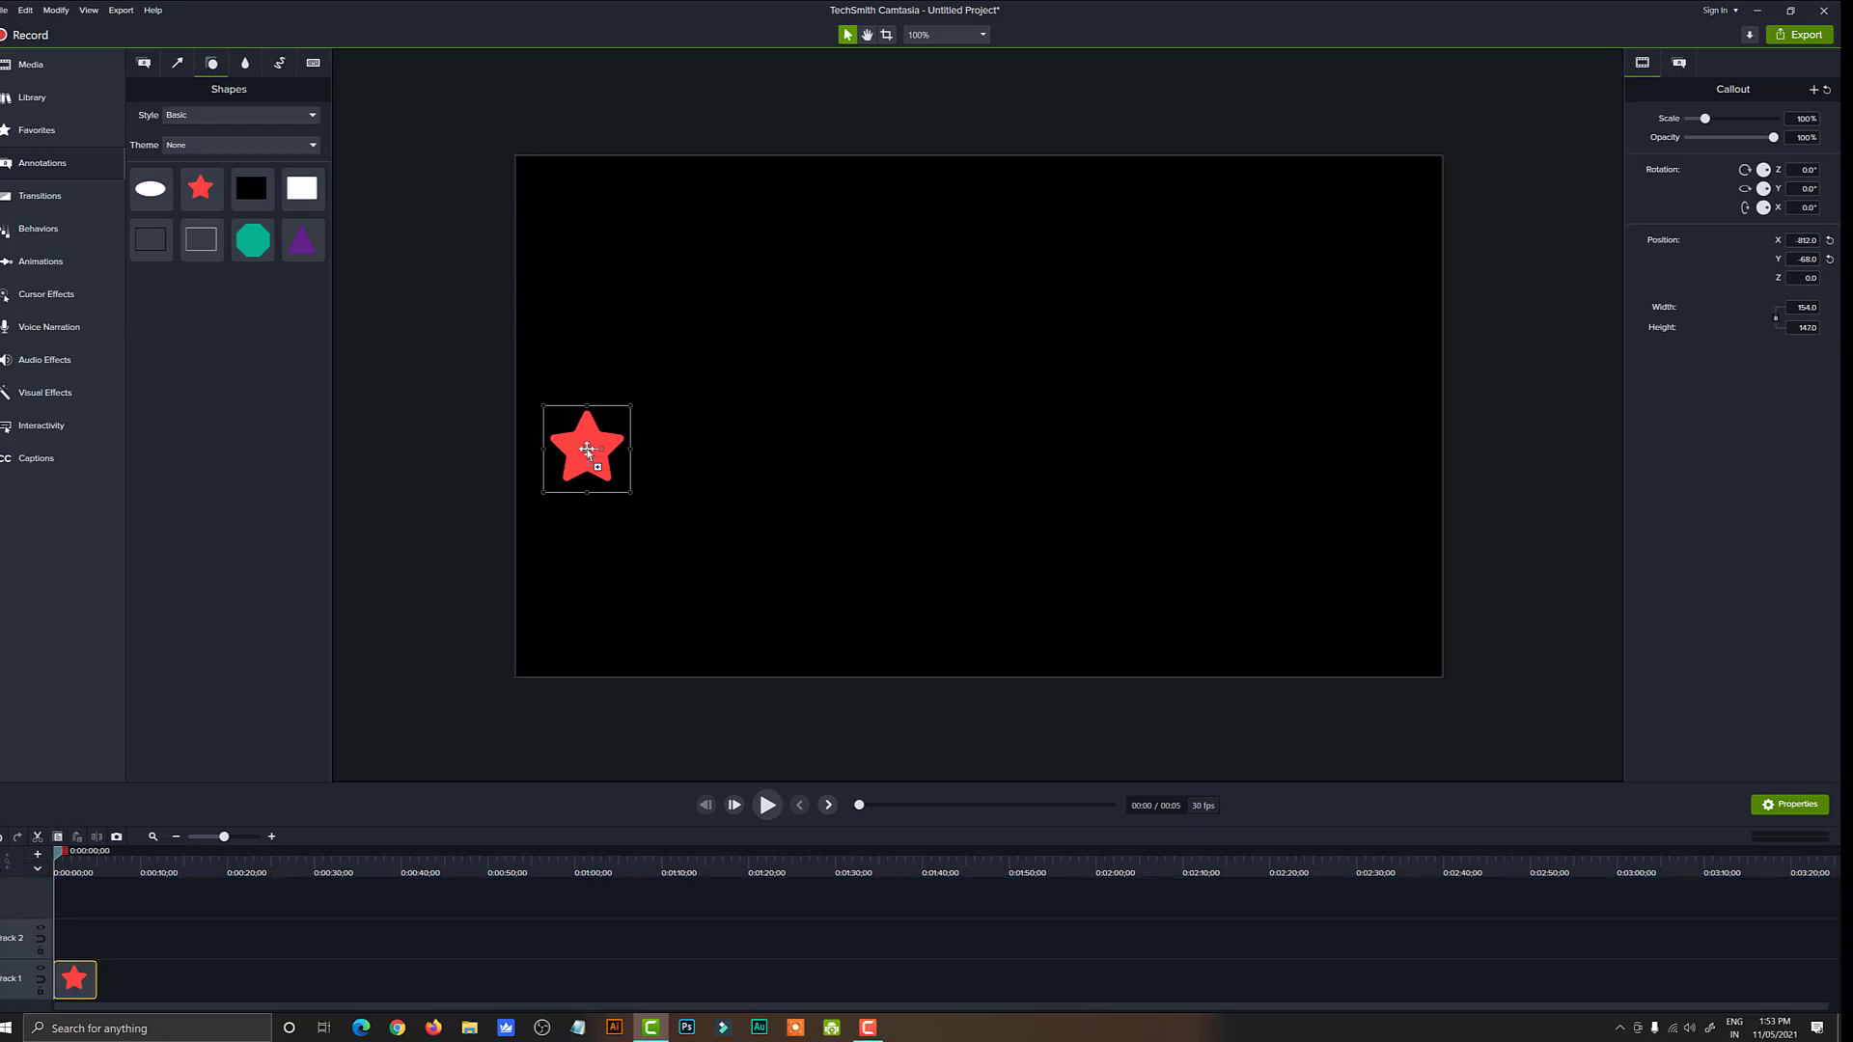
left_click(38, 266)
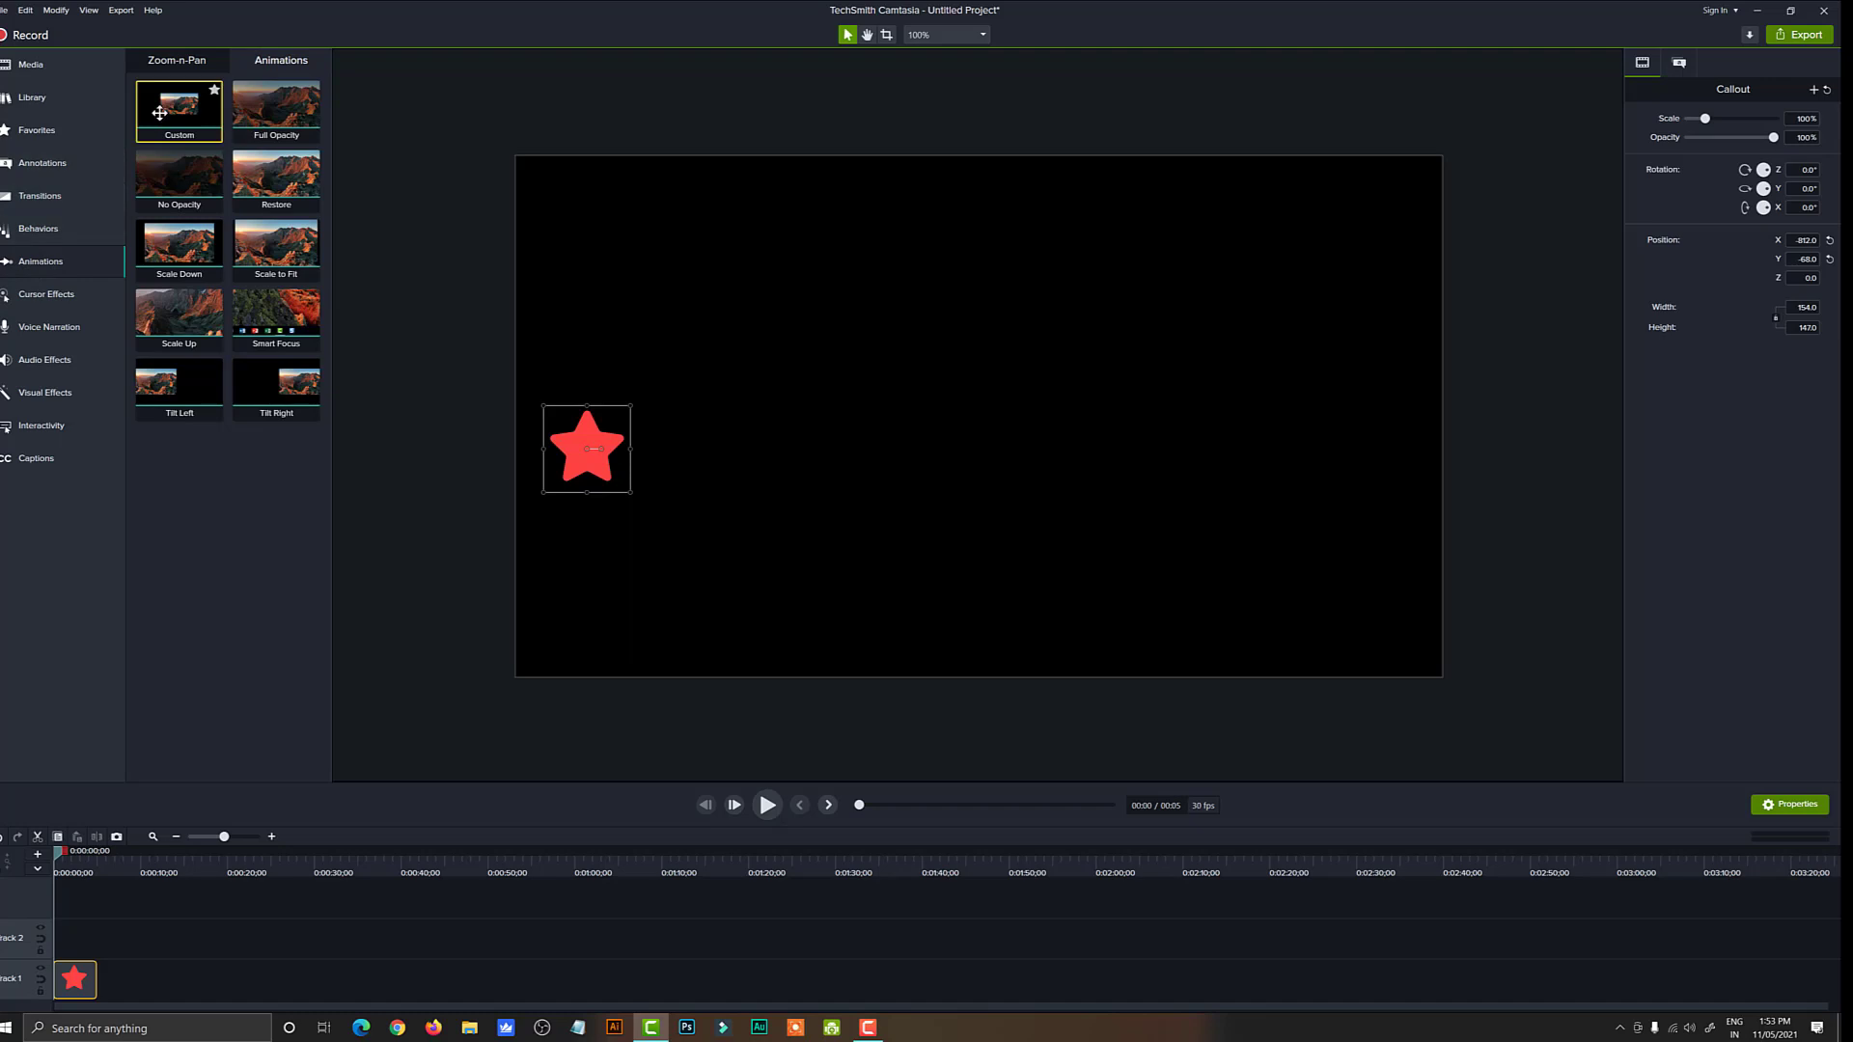
mouse_move(167, 109)
left_mouse_down()
mouse_move(157, 444)
mouse_move(88, 990)
mouse_move(227, 981)
left_mouse_up()
Step: Extend the animation's start to the clip's beginning and, at its end, move the star to about X 856, Y -90 near the canvas's right edge
scroll(108, 988, "up", 5)
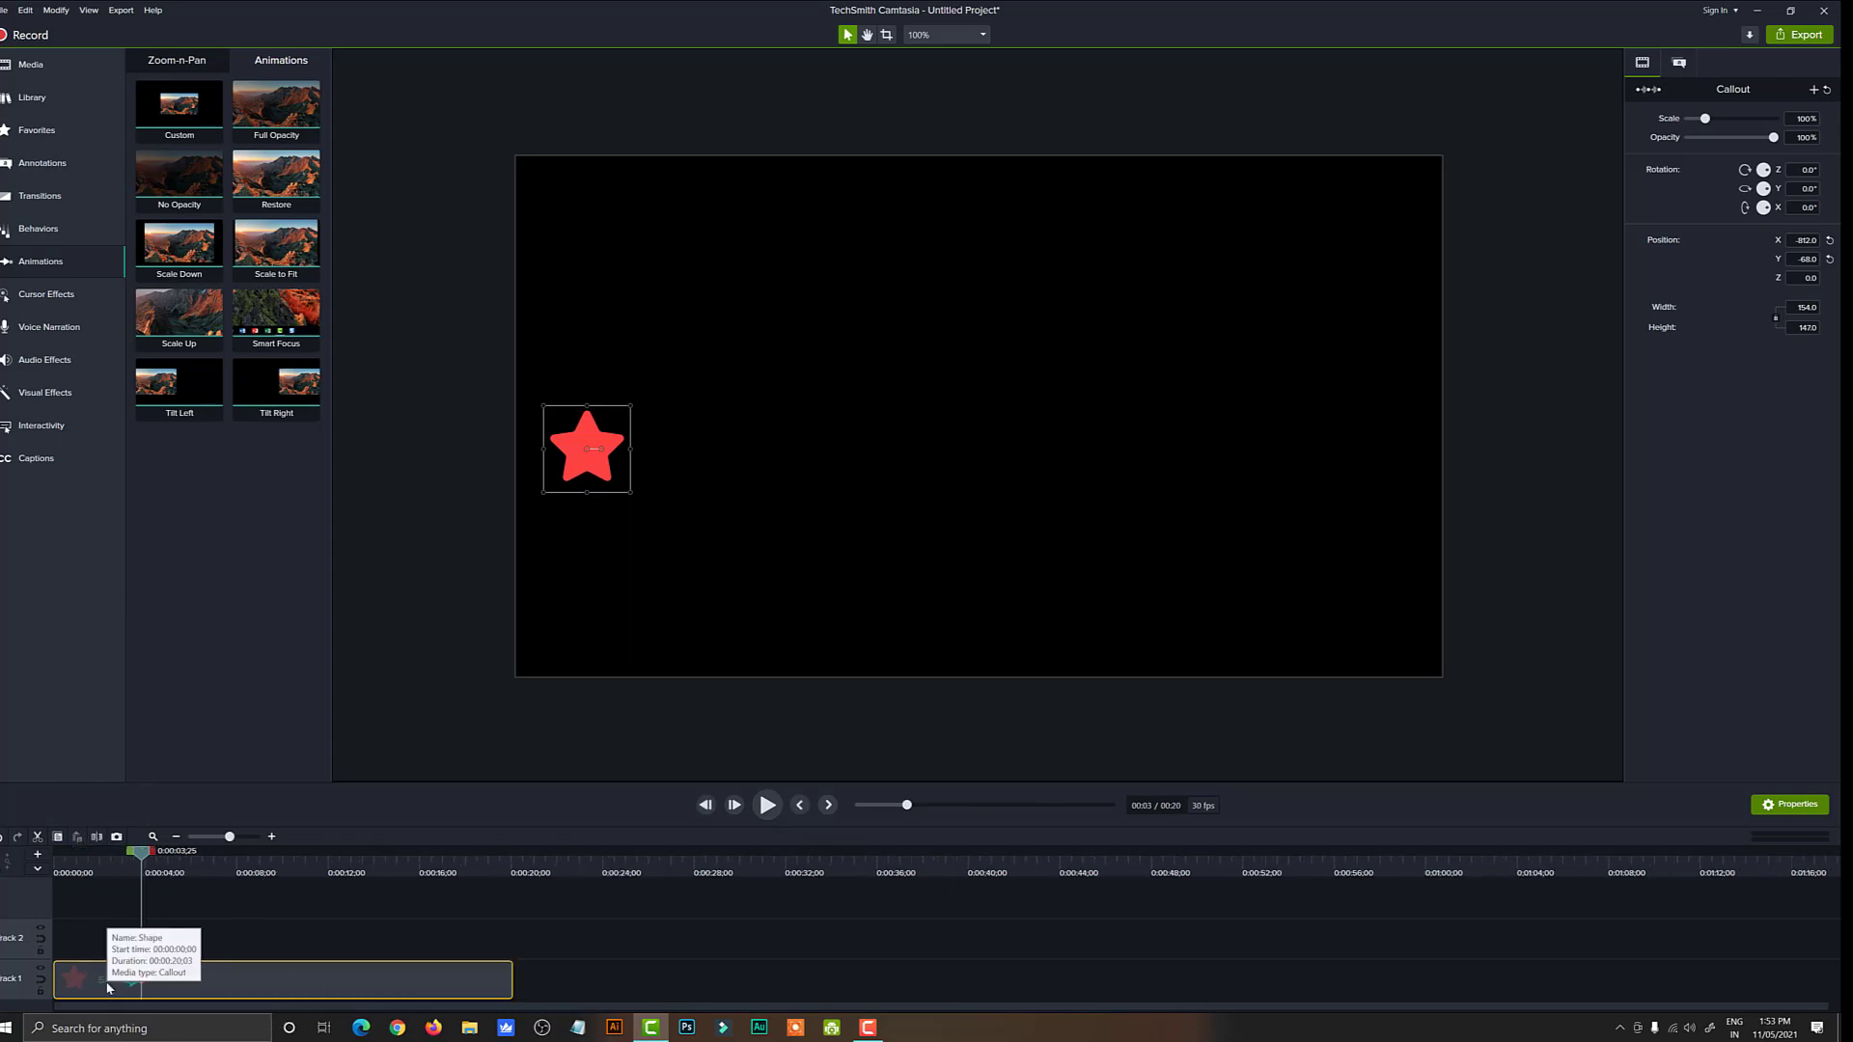
scroll(108, 988, "down", 1)
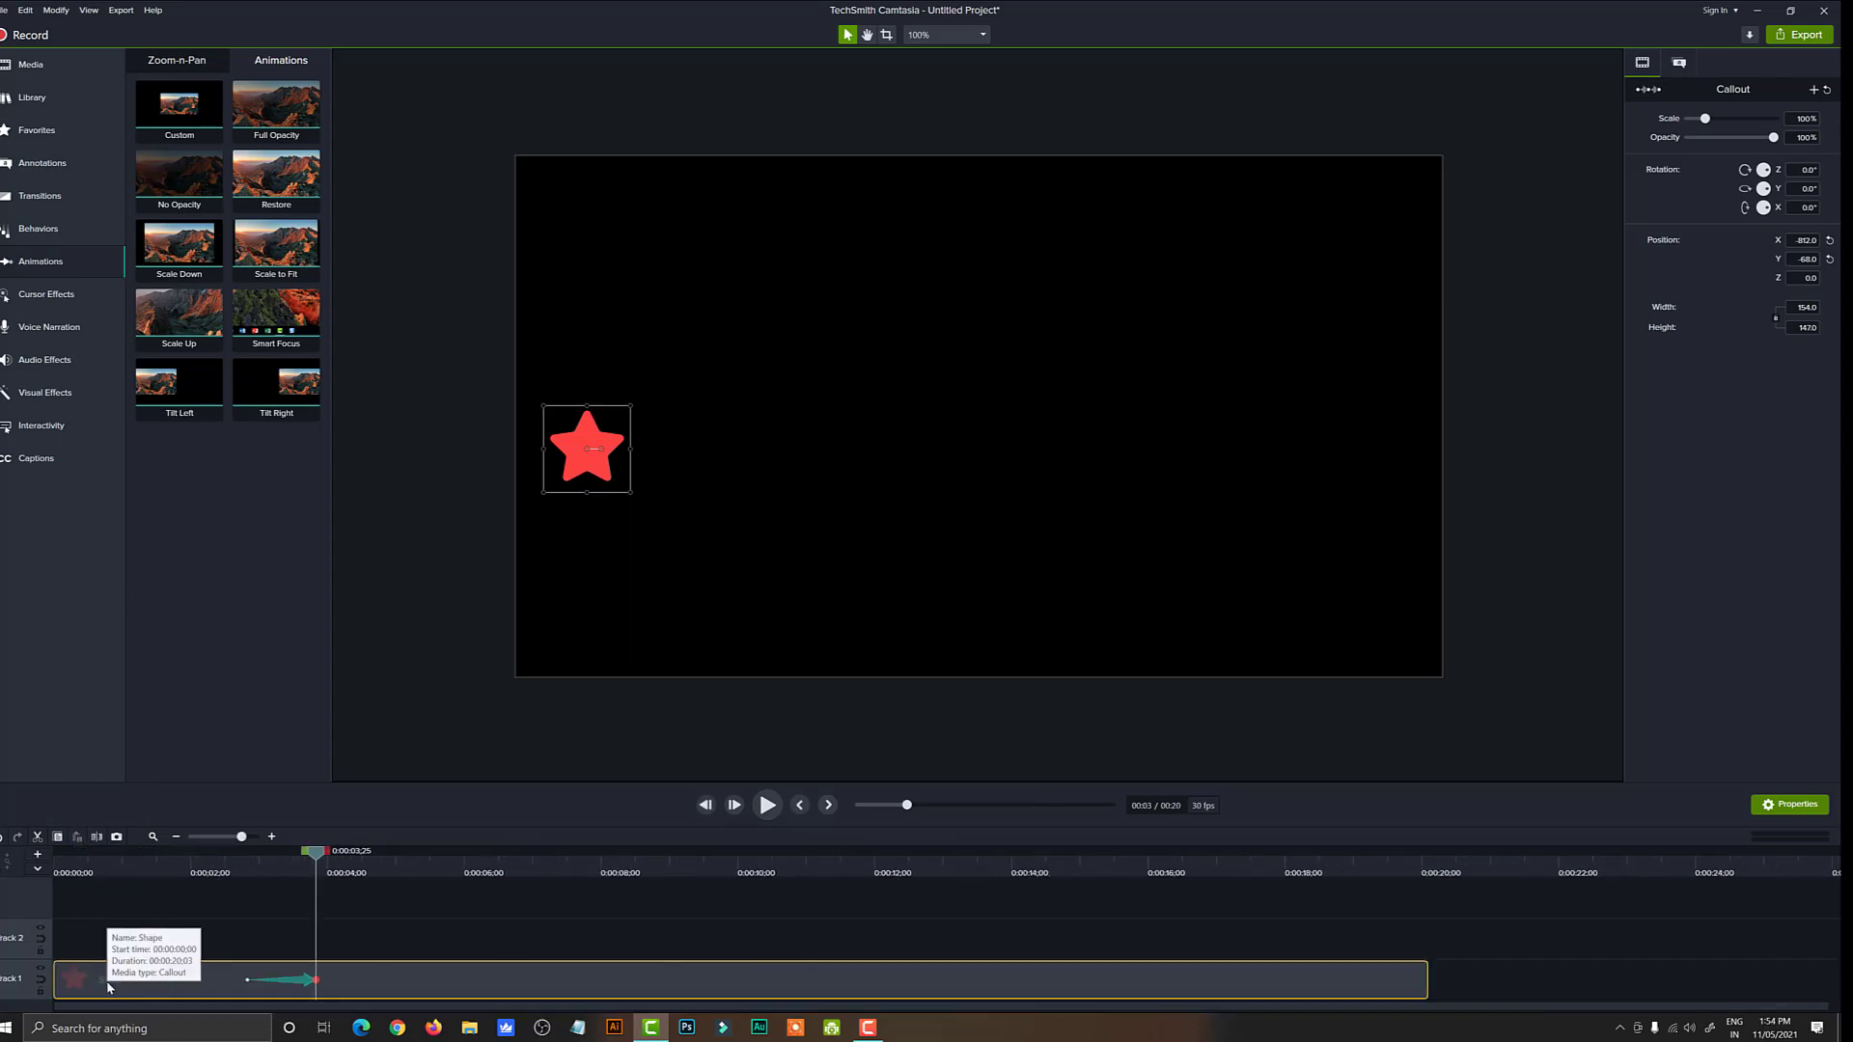
left_click_drag(251, 980, 54, 984)
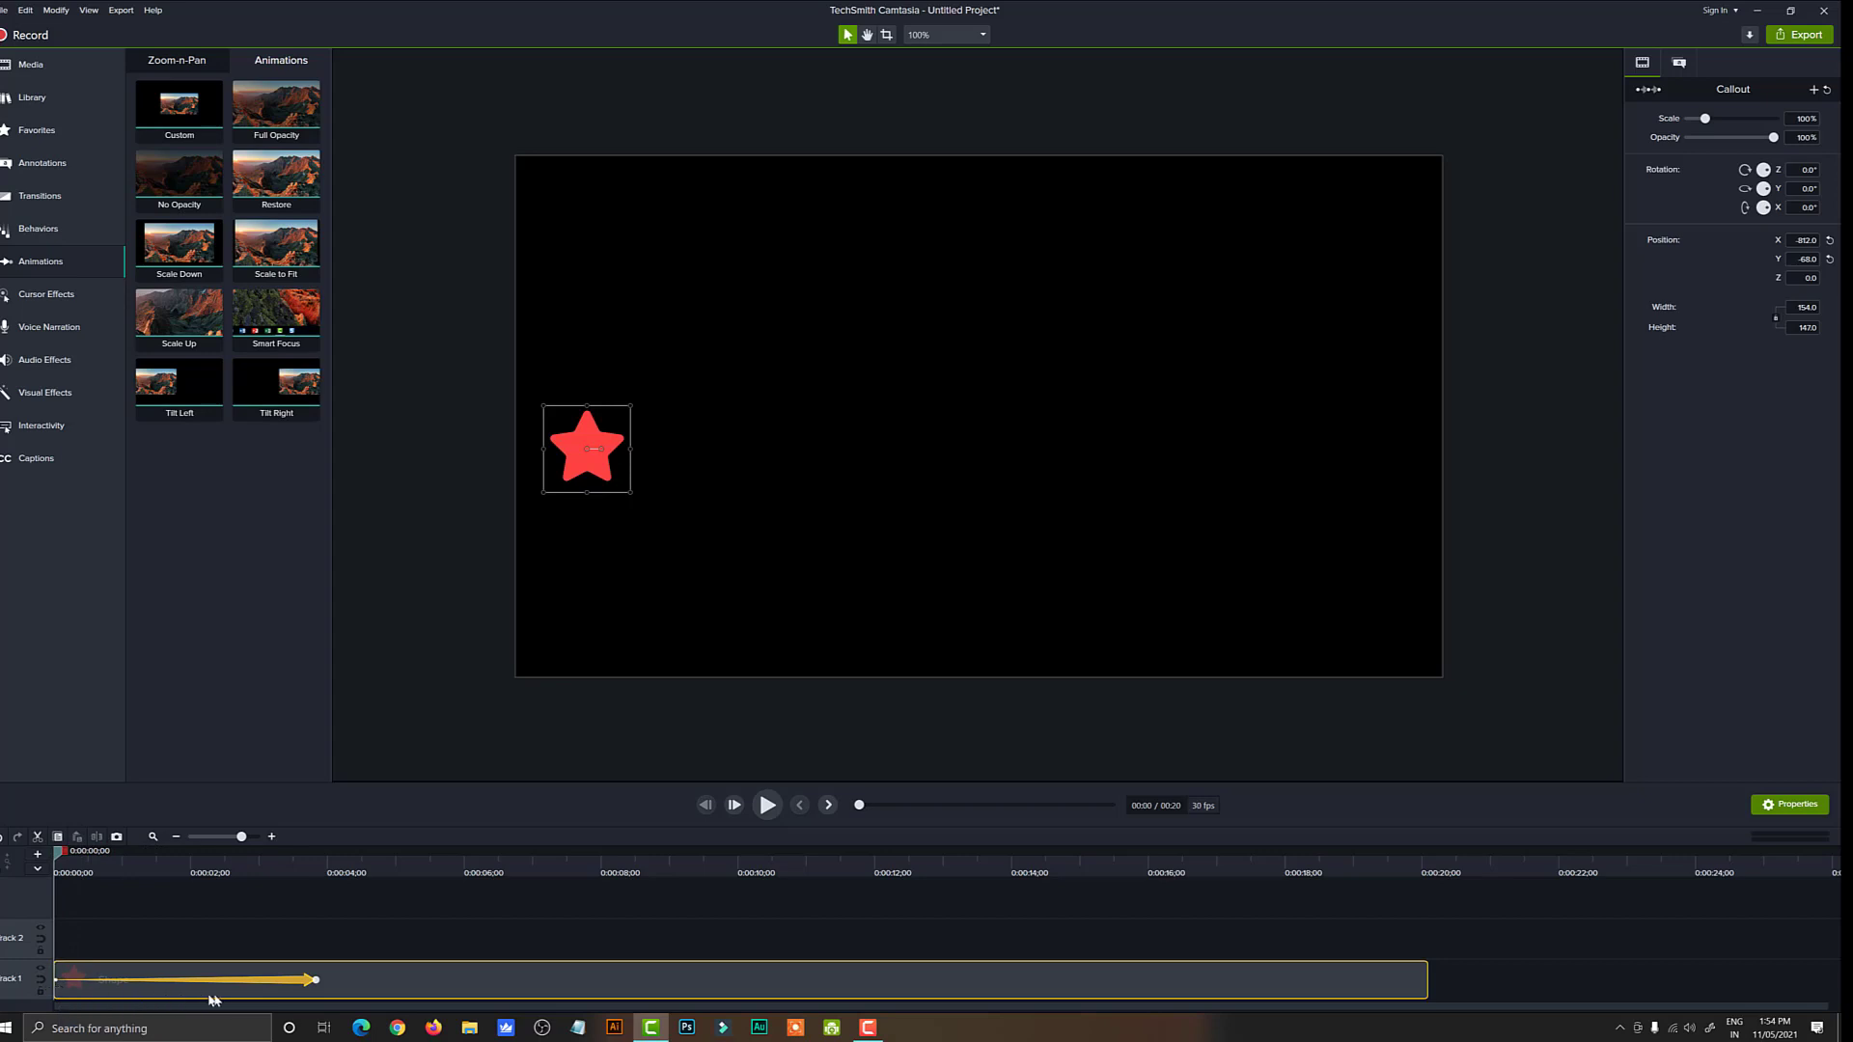
left_click(316, 979)
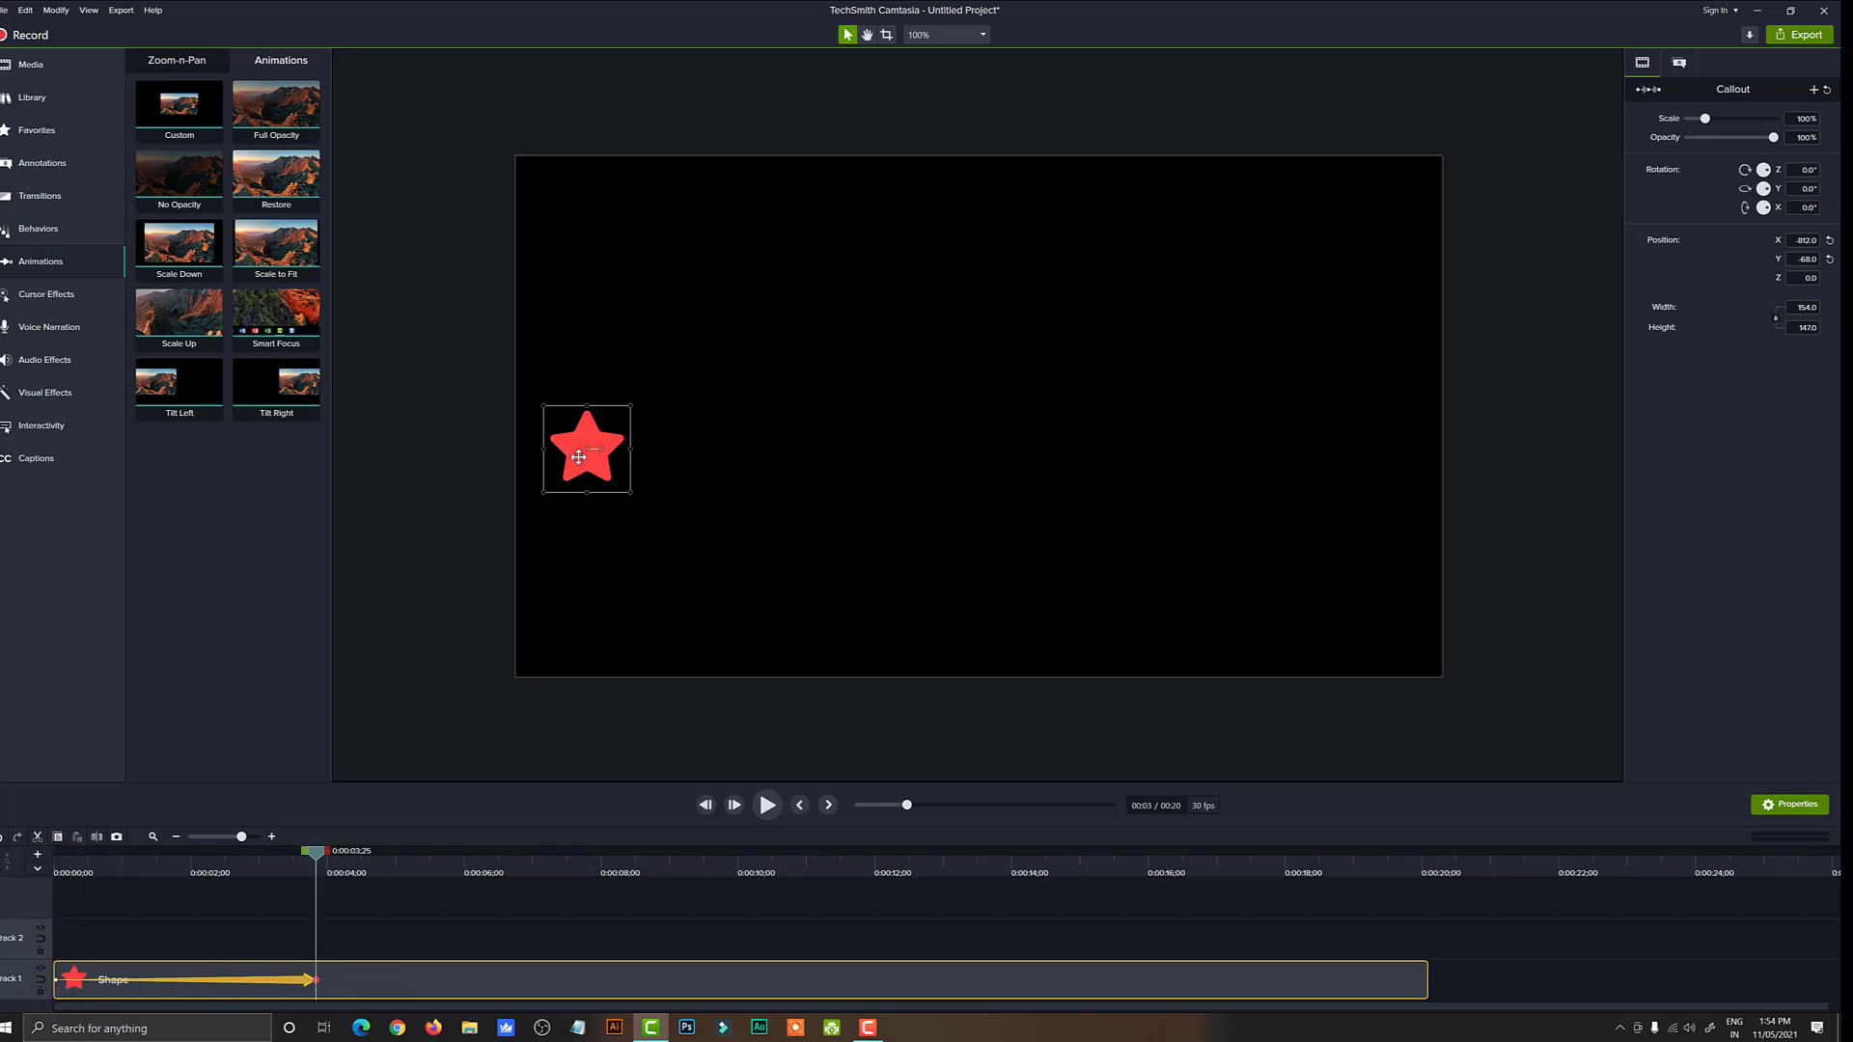
left_click_drag(578, 458, 1389, 470)
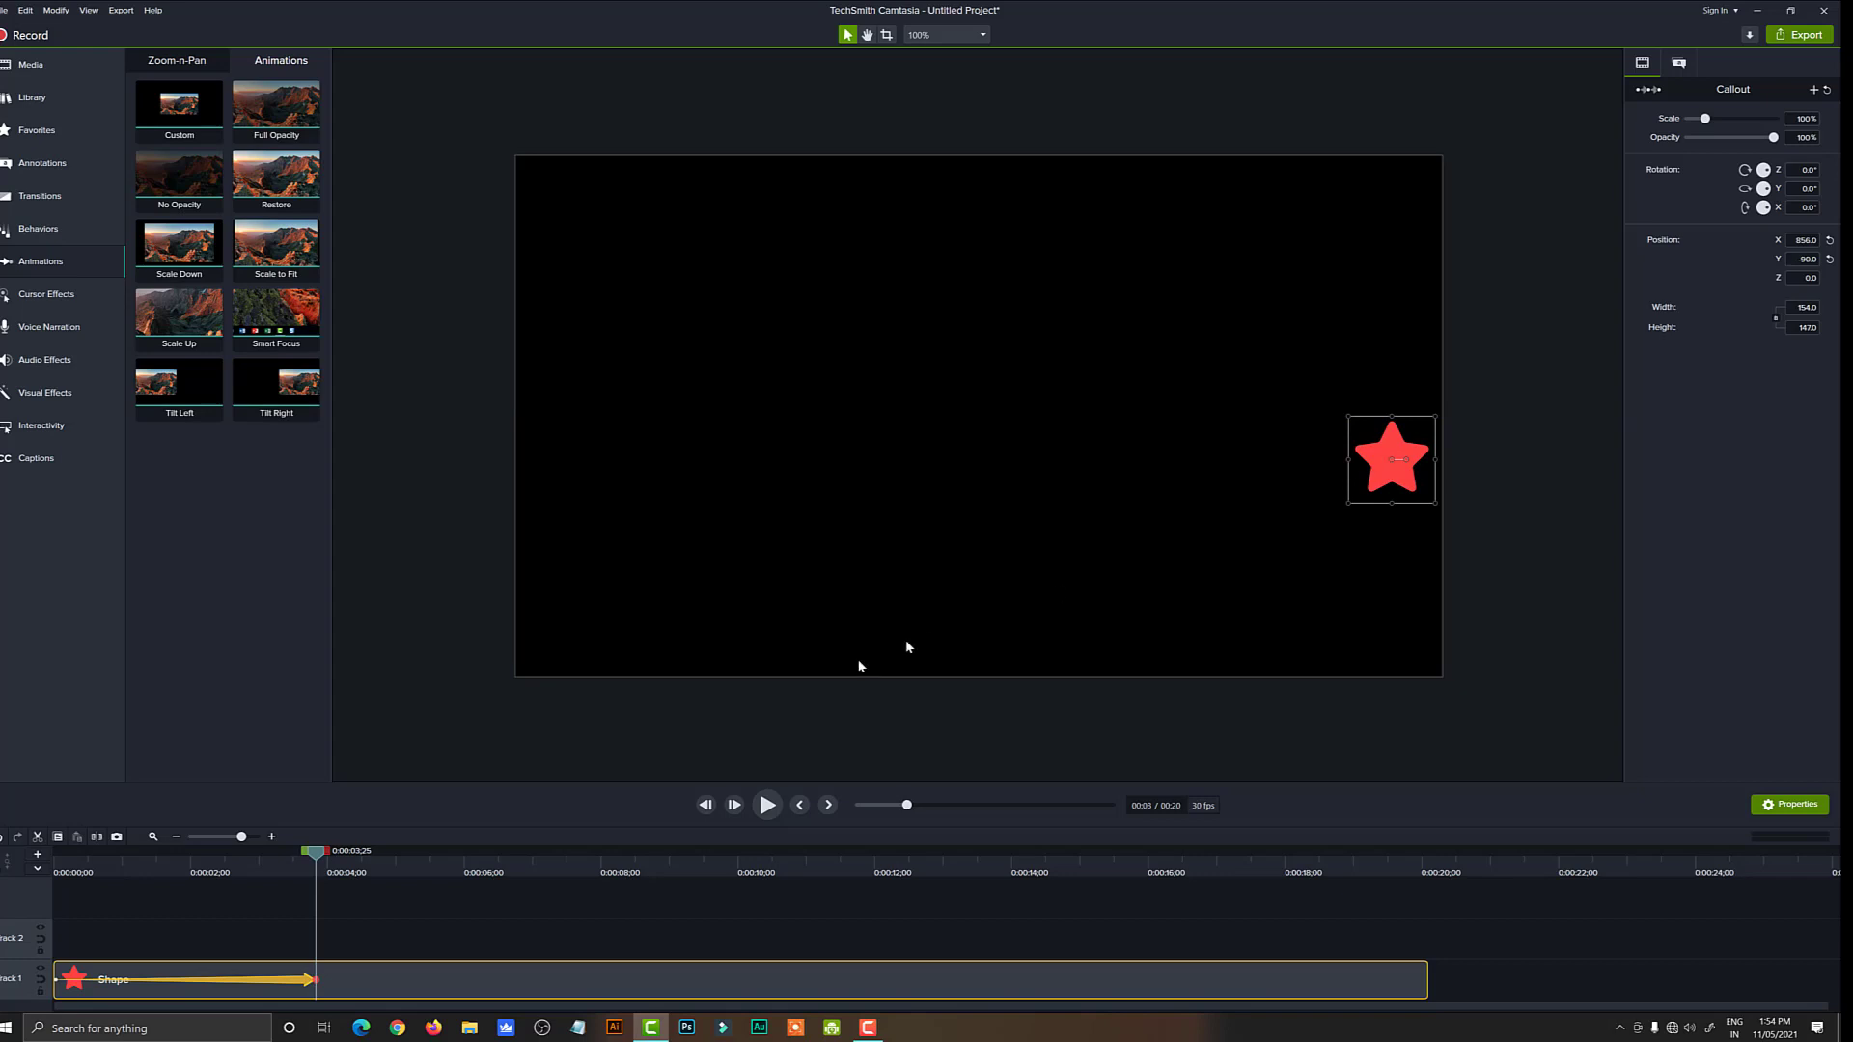
Step: Play the star's movement from the beginning of the timeline to check the animation
left_click_drag(304, 859, 55, 902)
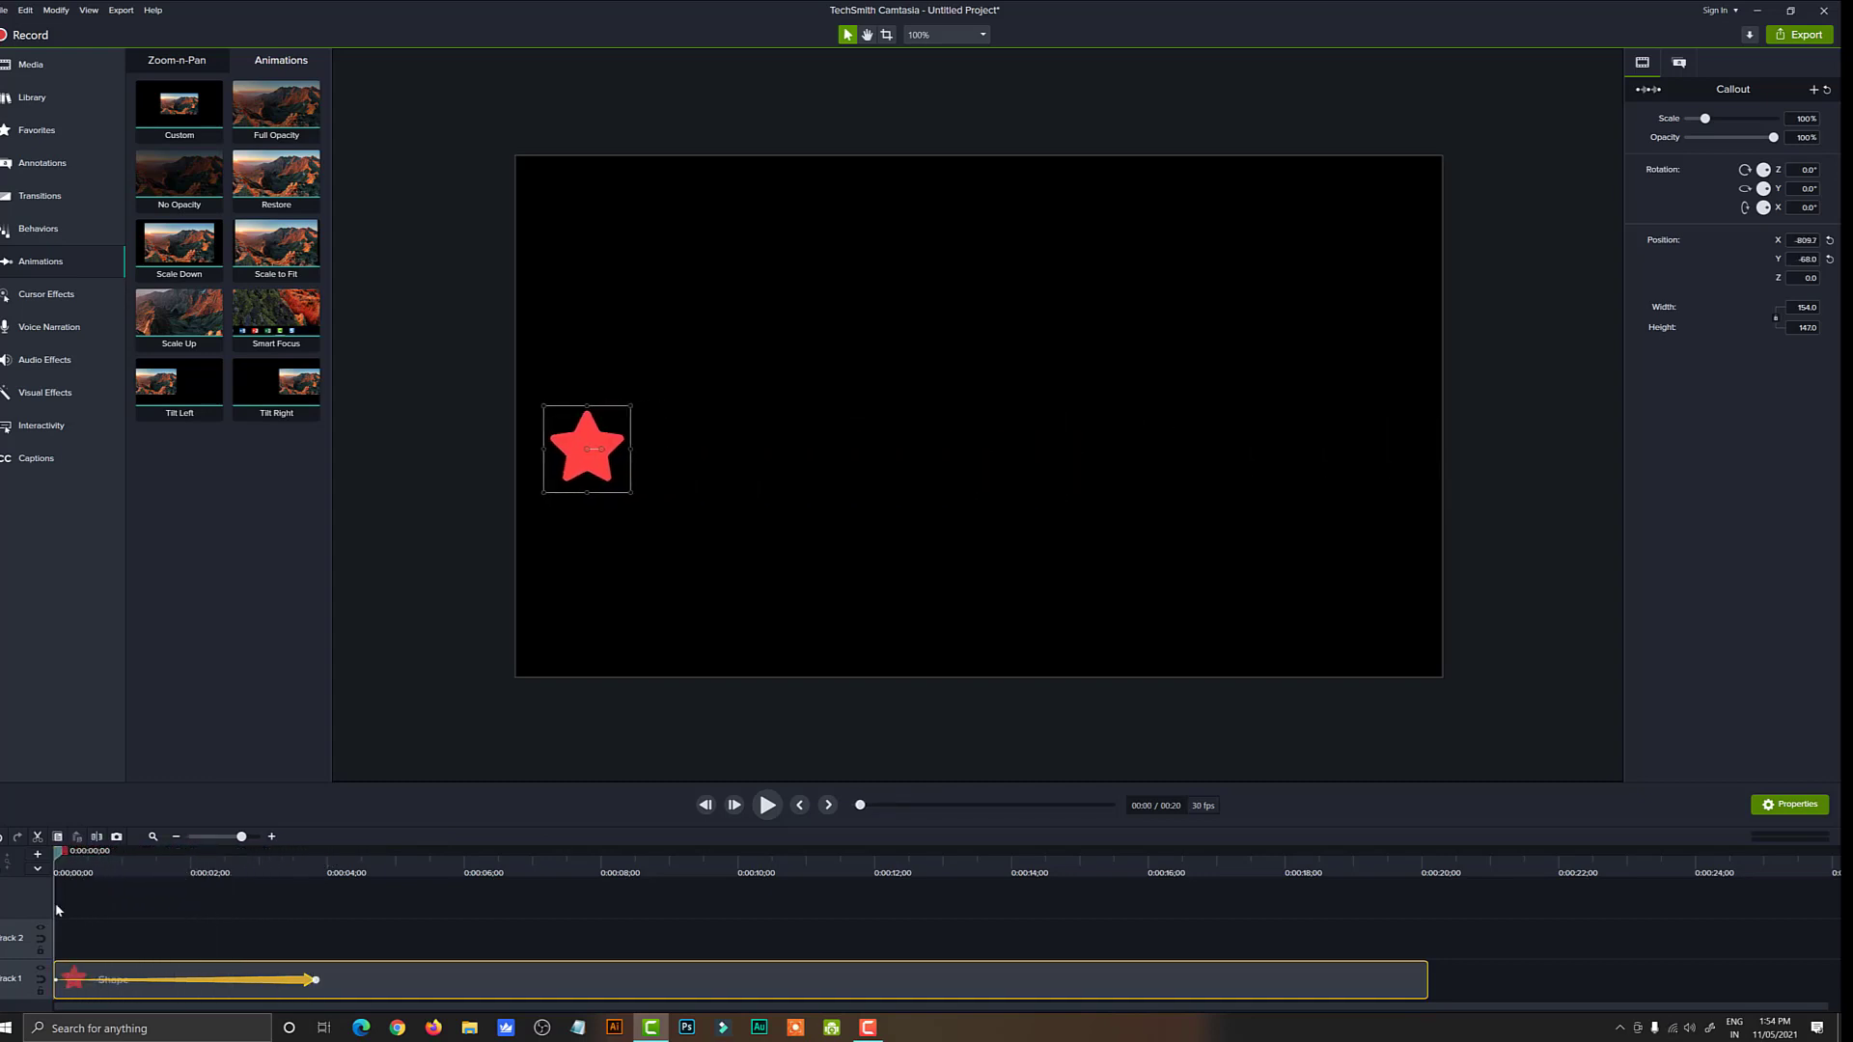
left_click(769, 807)
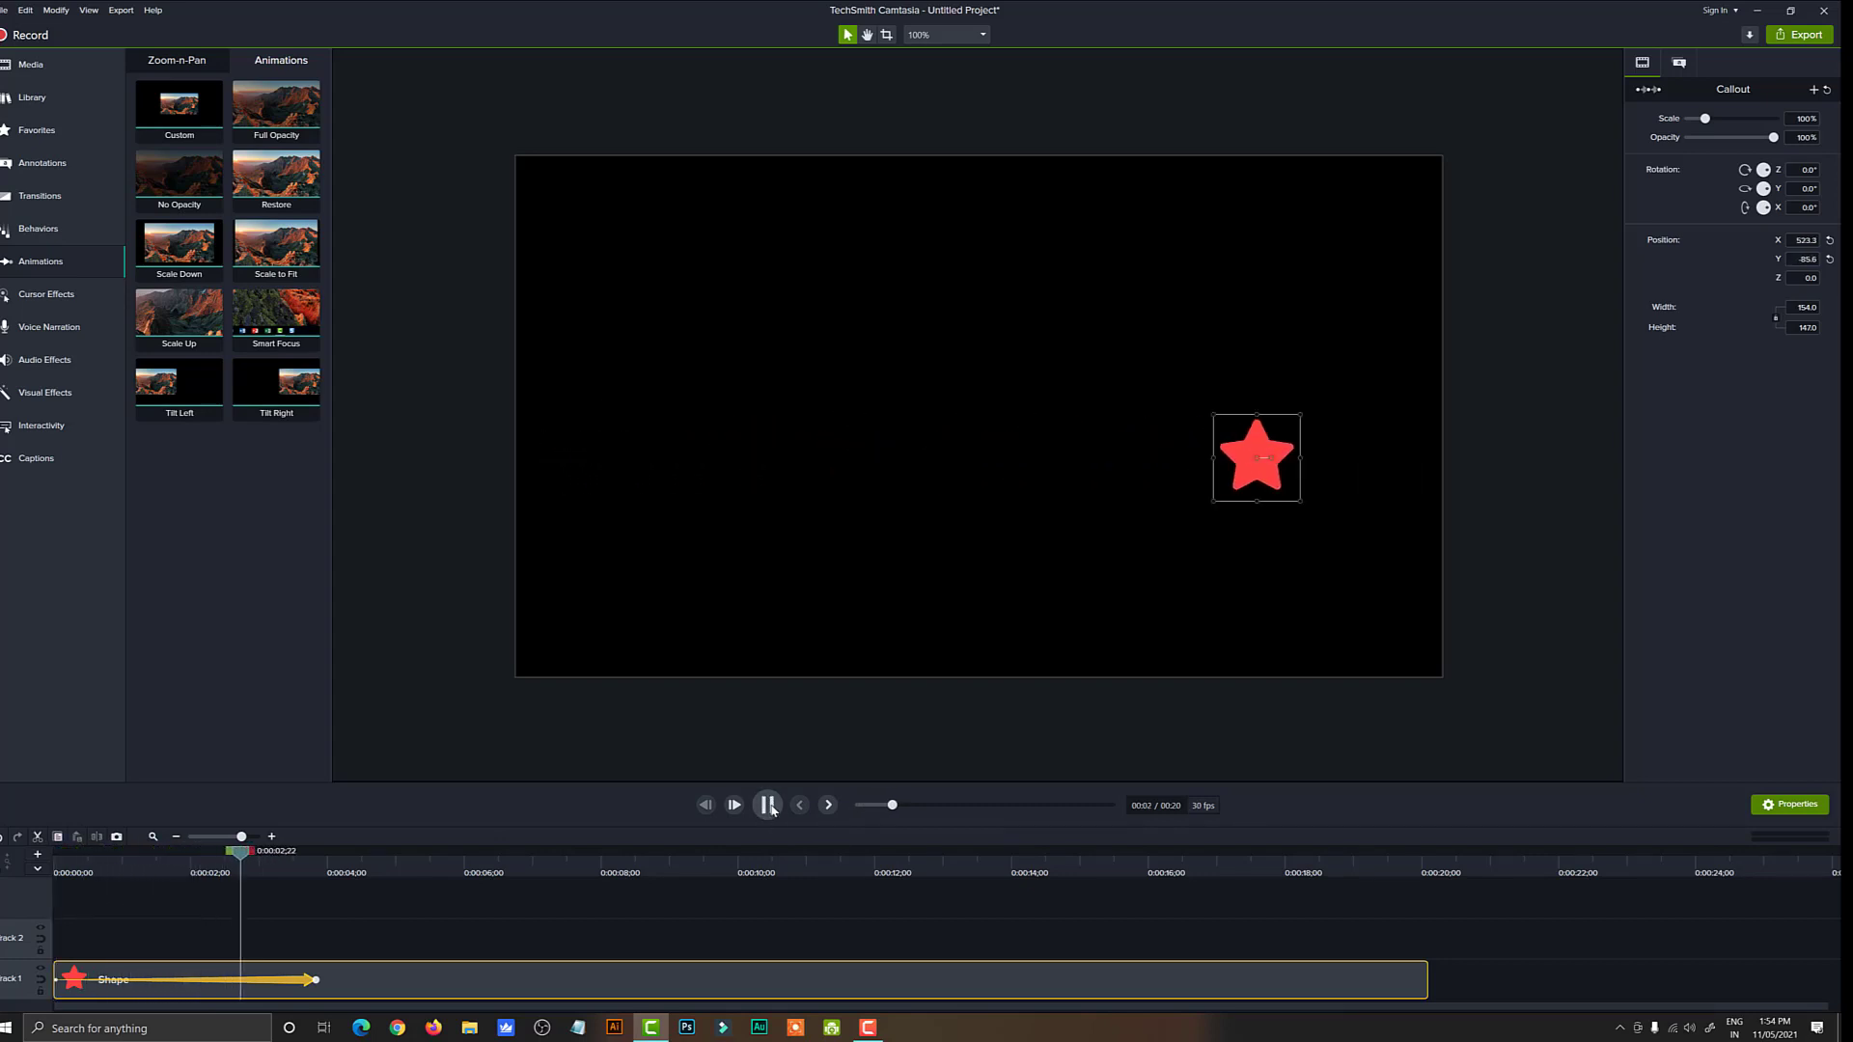
left_click(769, 807)
left_click(770, 807)
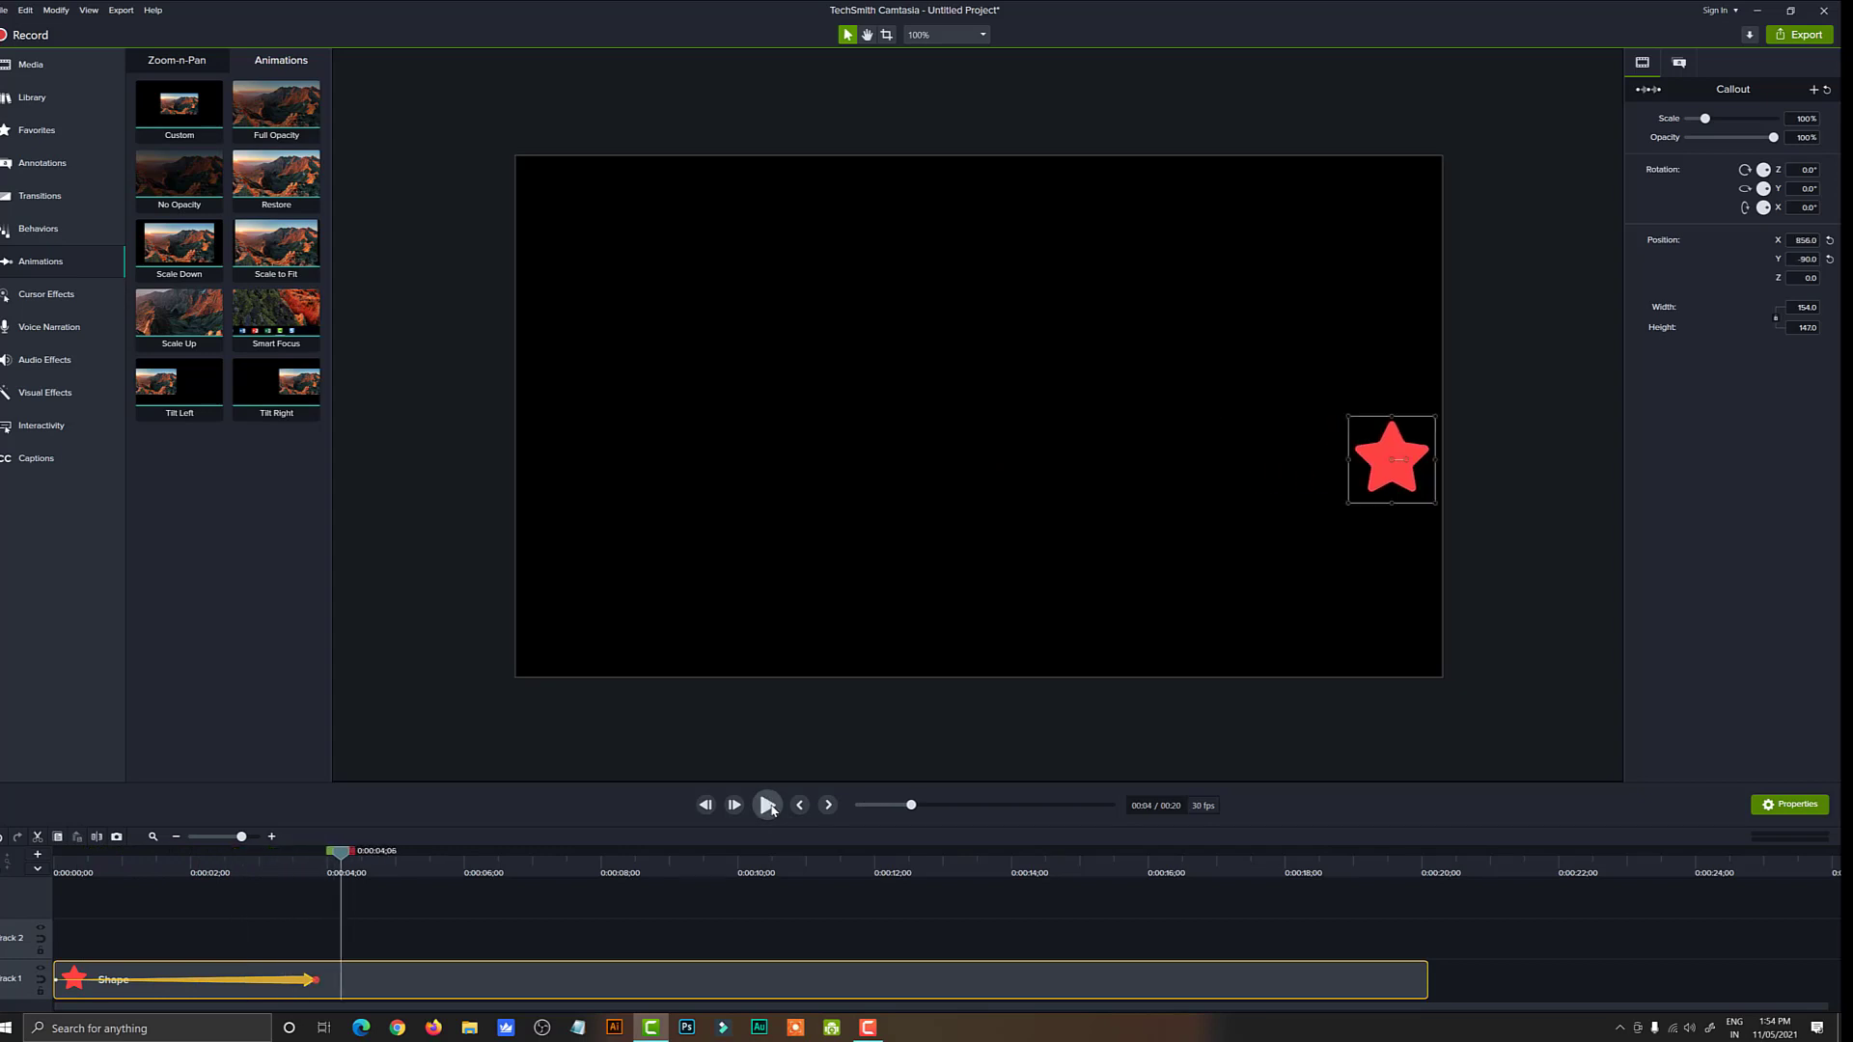
Step: Apply the Motion Blur visual effect to the star clip and preview the animation from the beginning
left_click(71, 394)
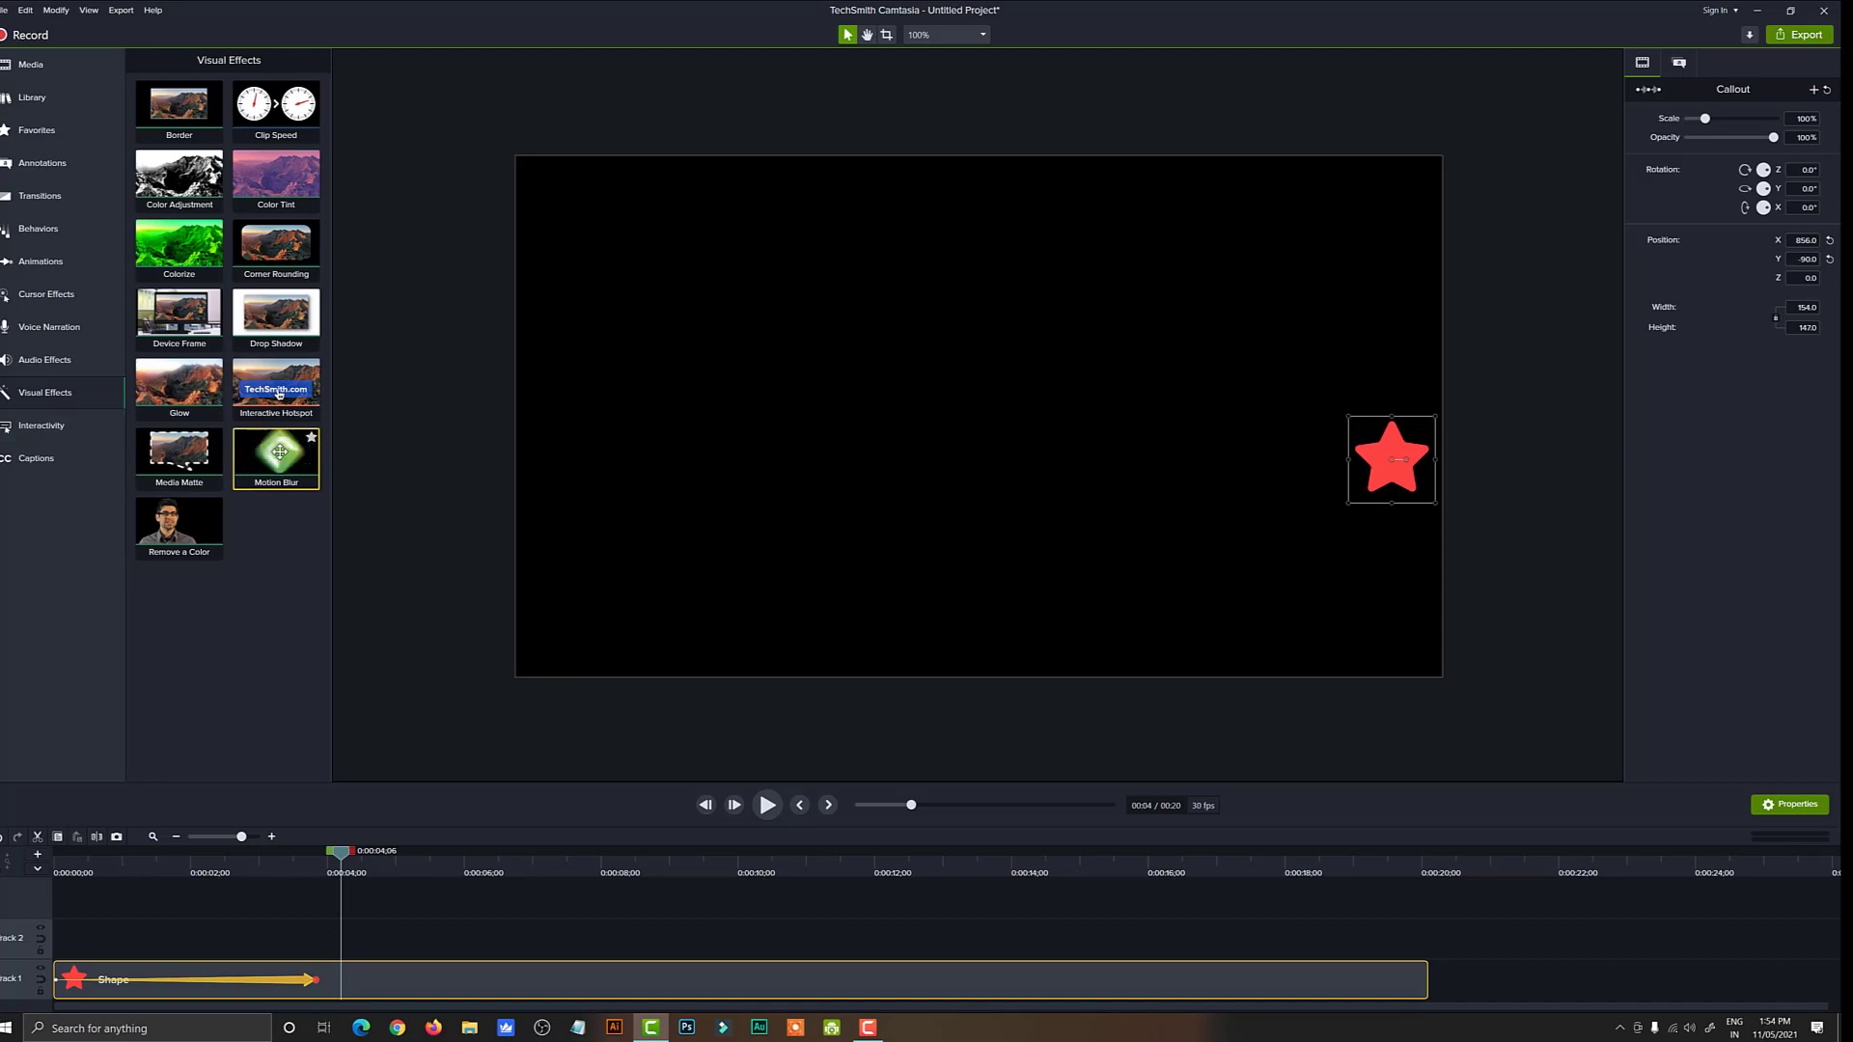
left_click_drag(279, 452, 225, 975)
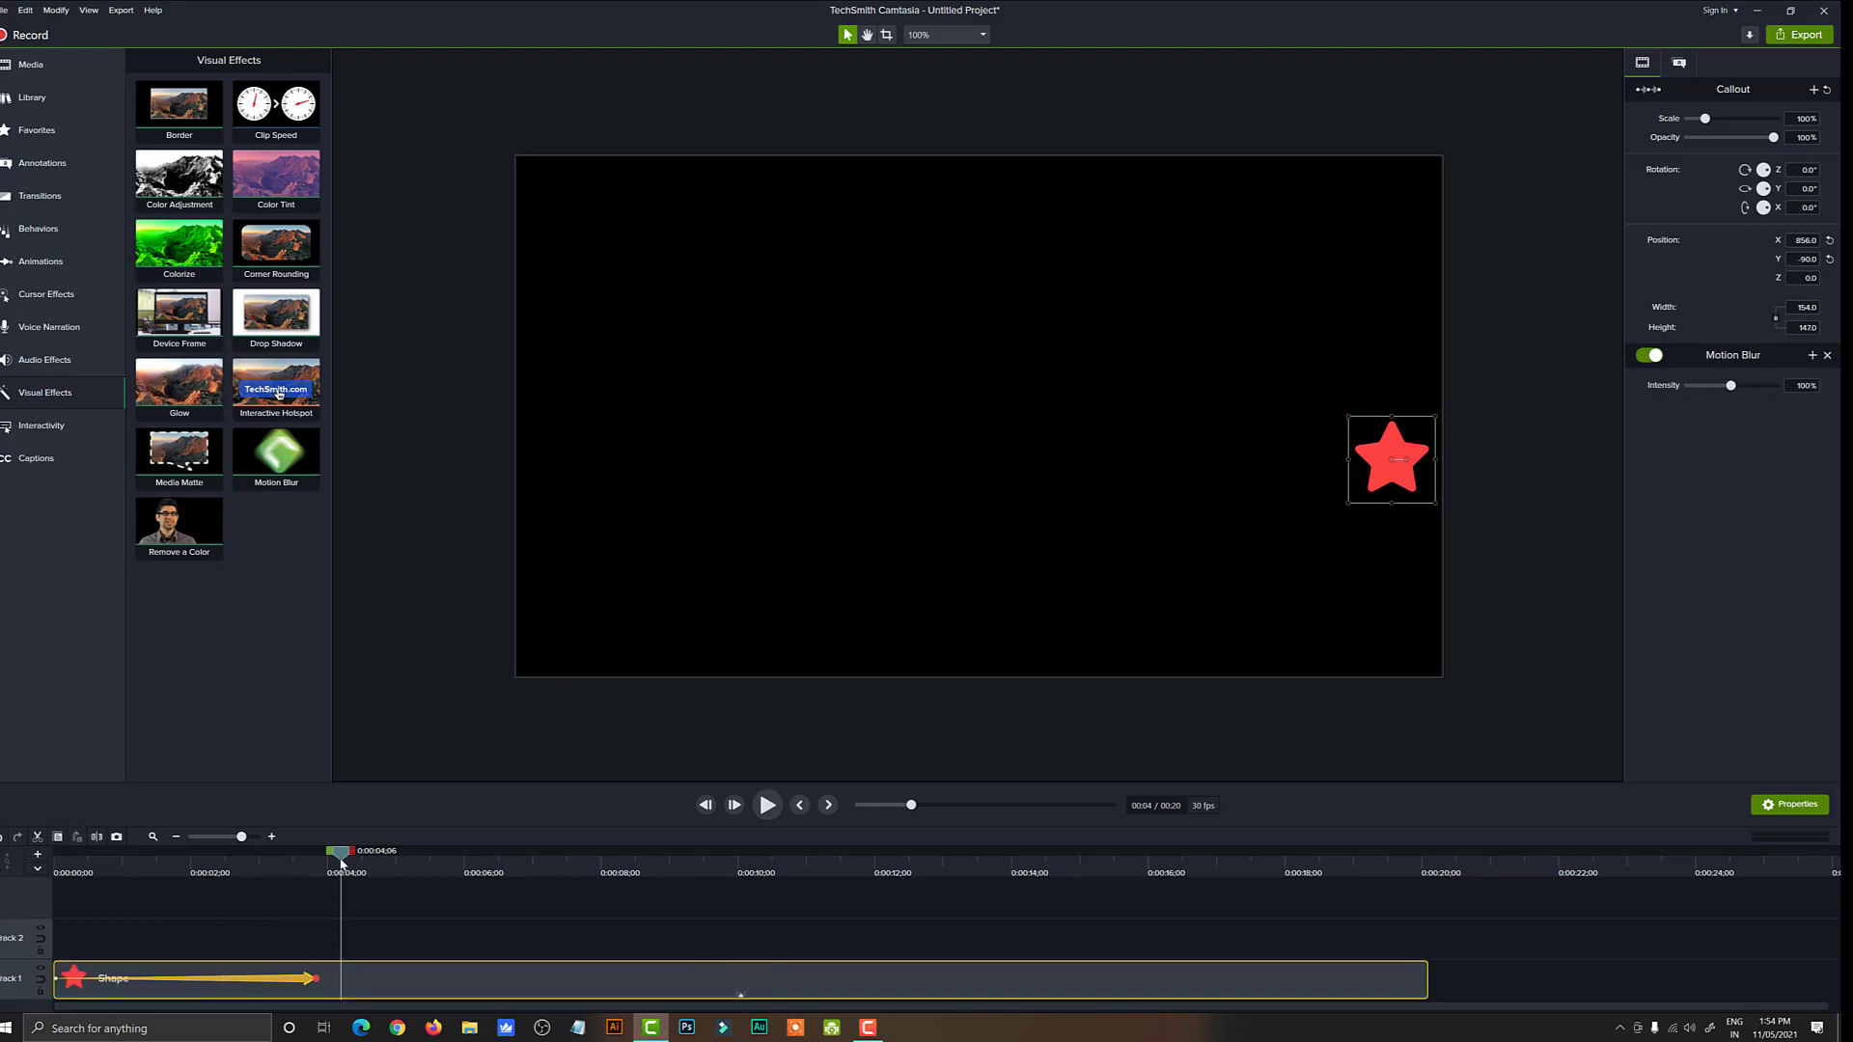
left_click(59, 867)
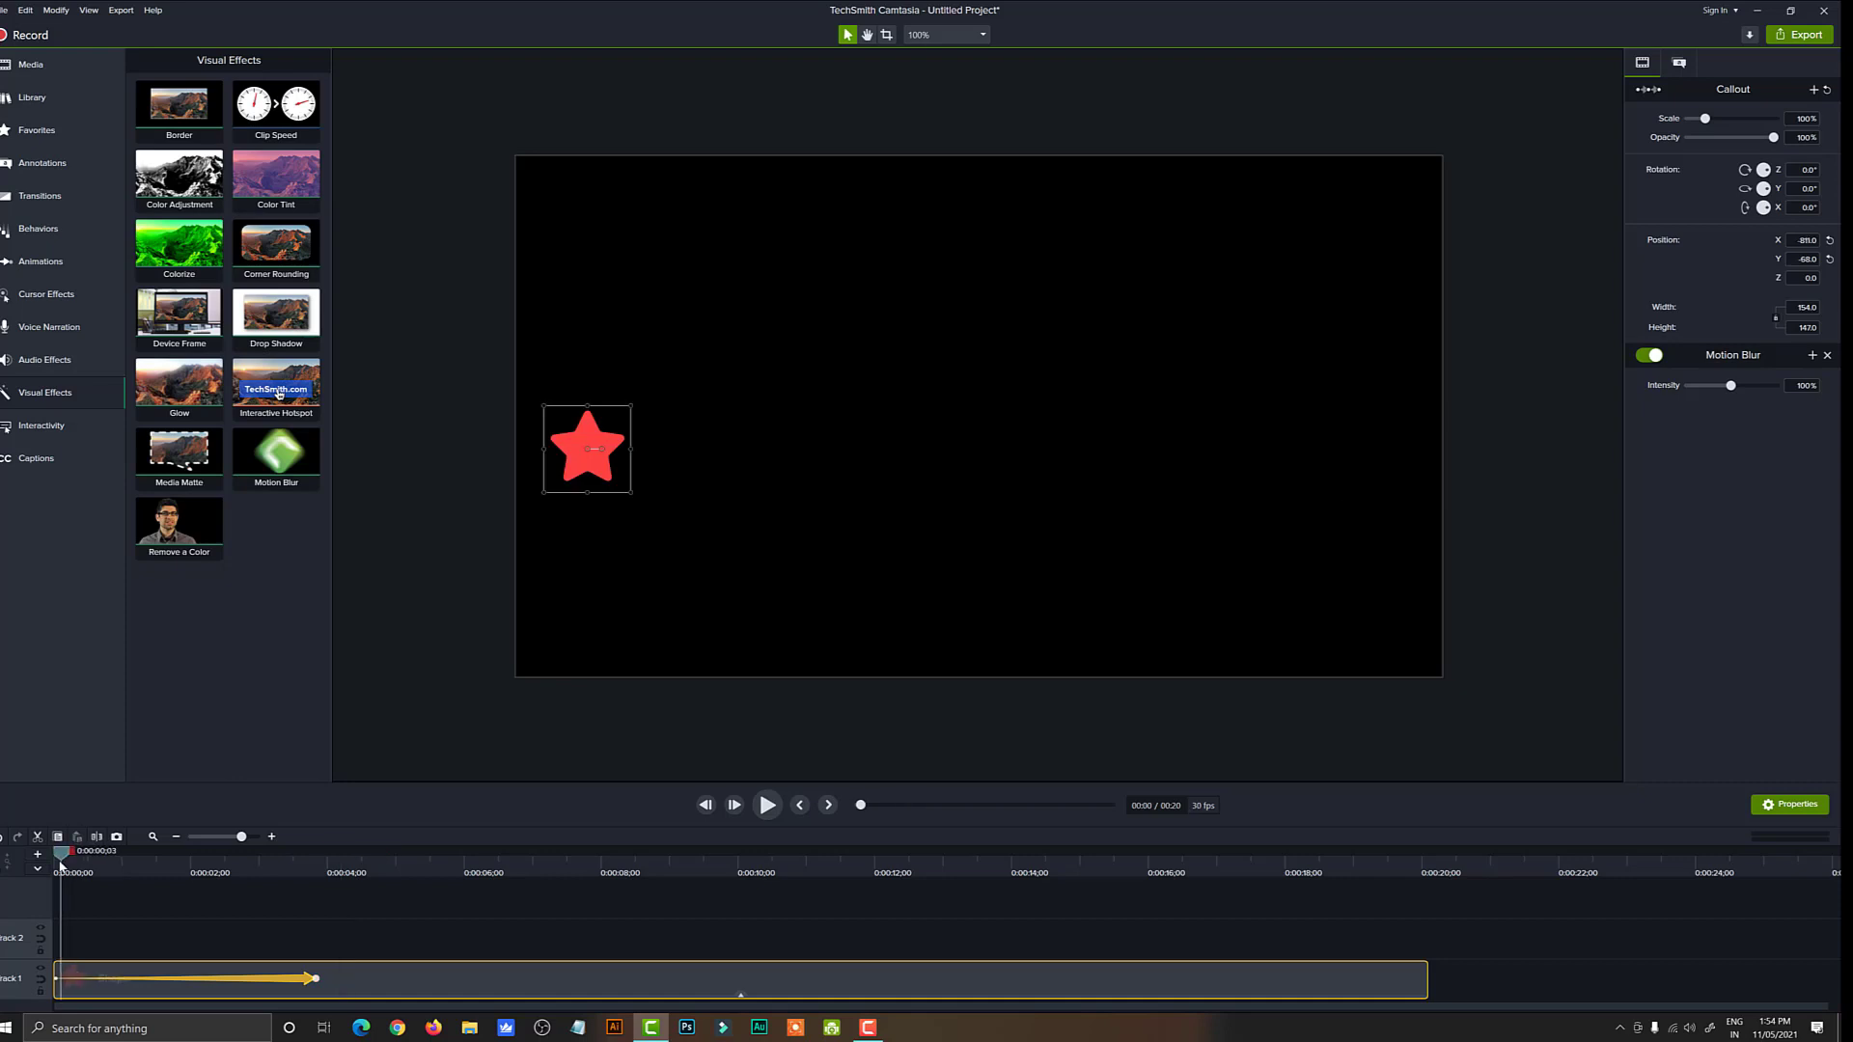
left_click_drag(60, 856, 53, 853)
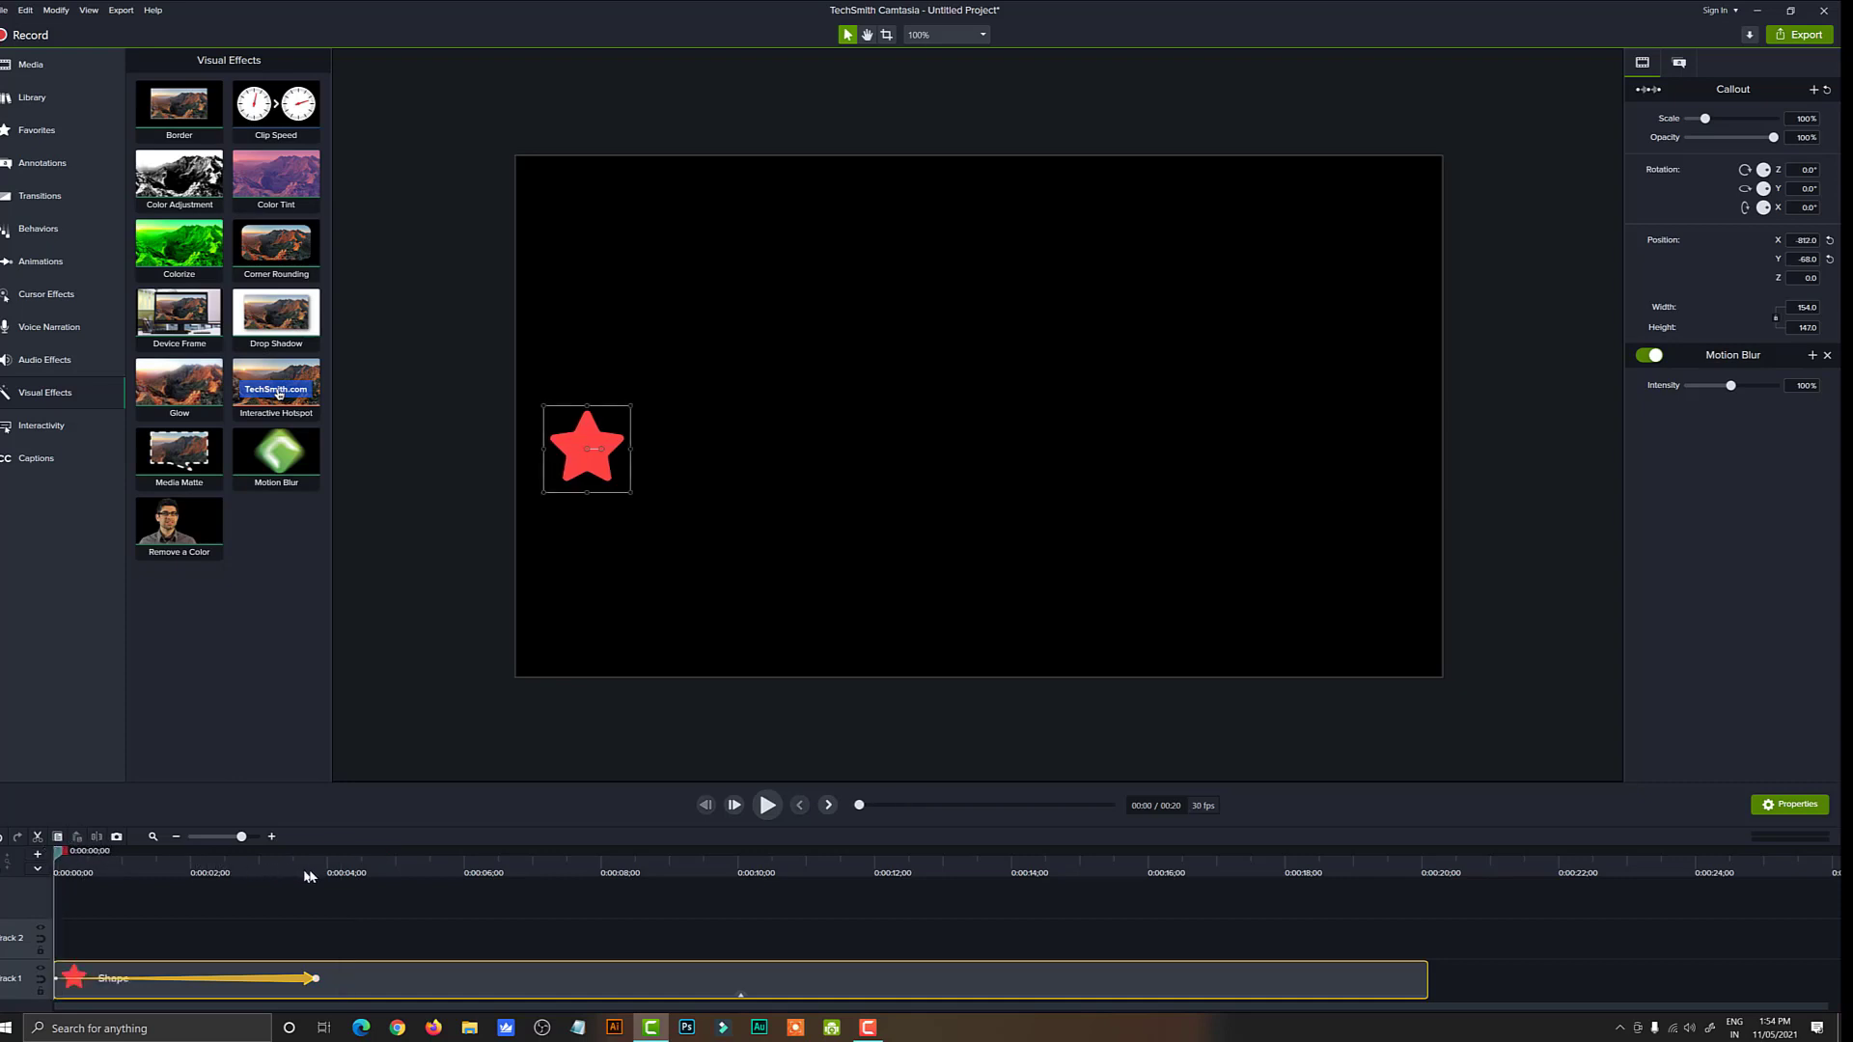
left_click(772, 819)
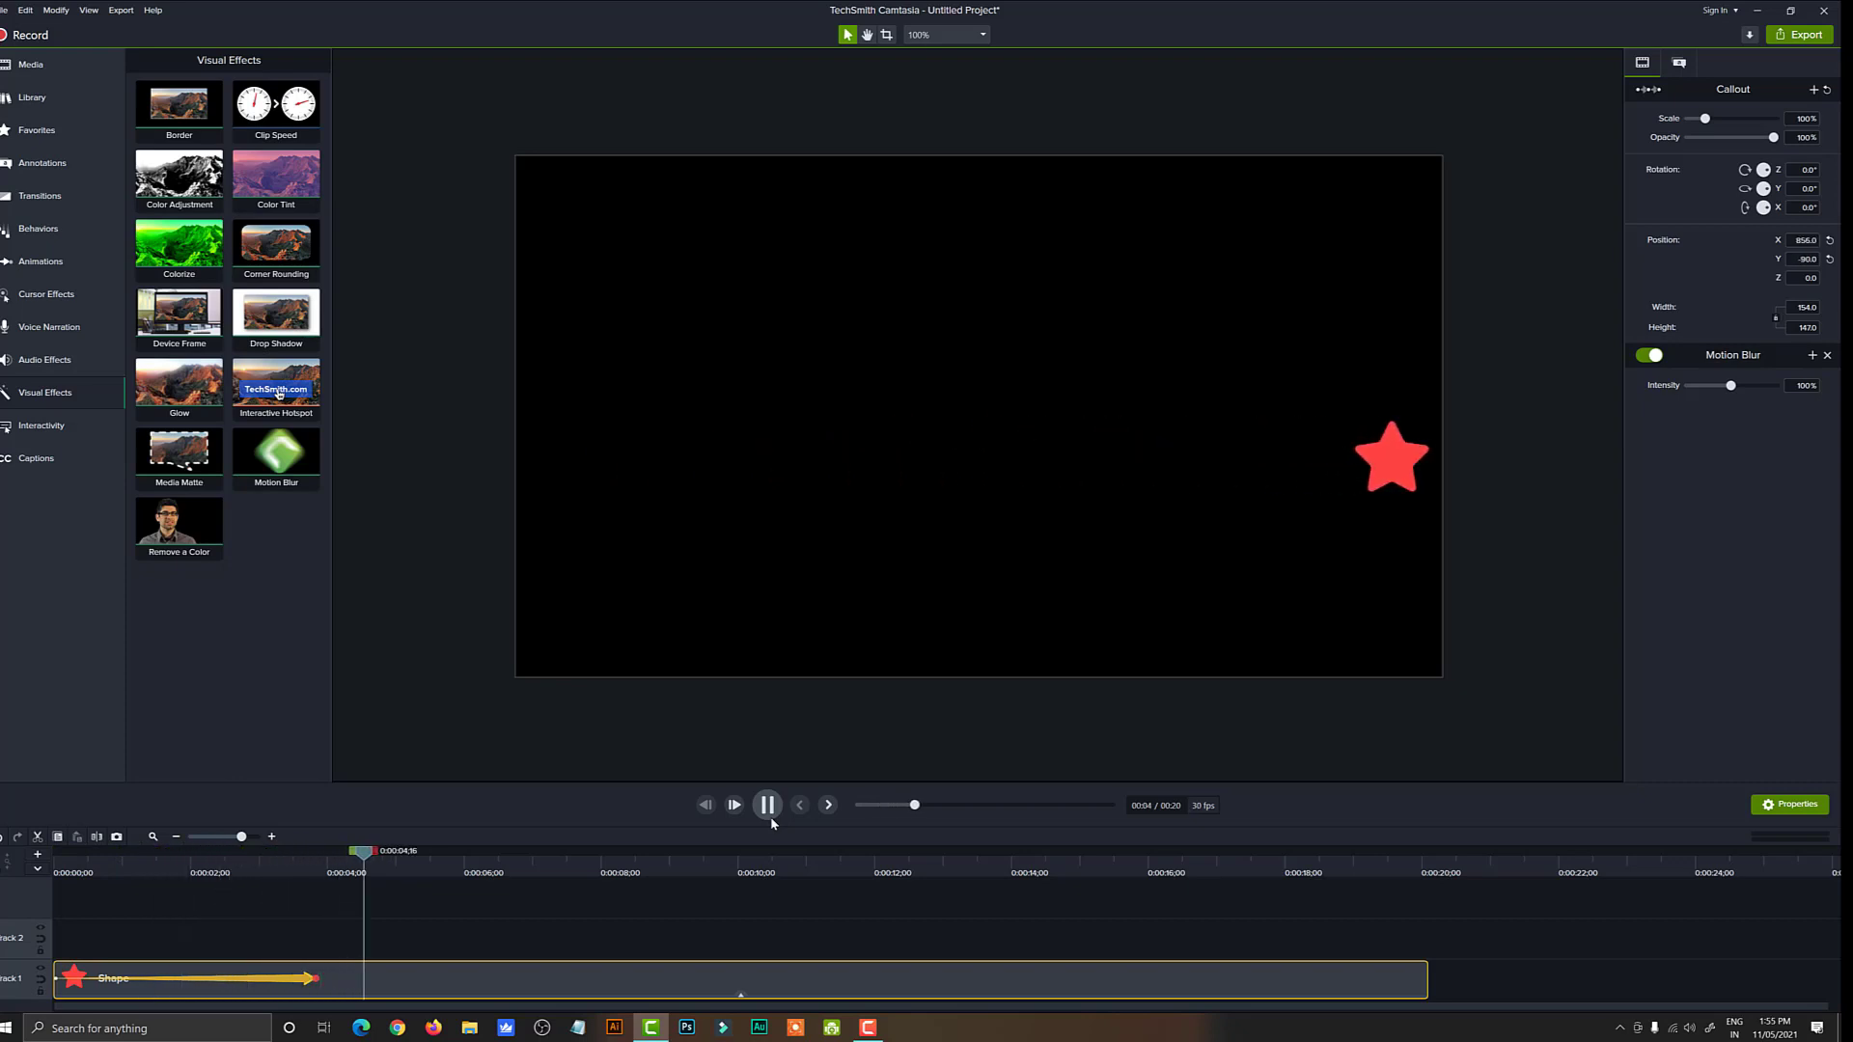
left_click(770, 816)
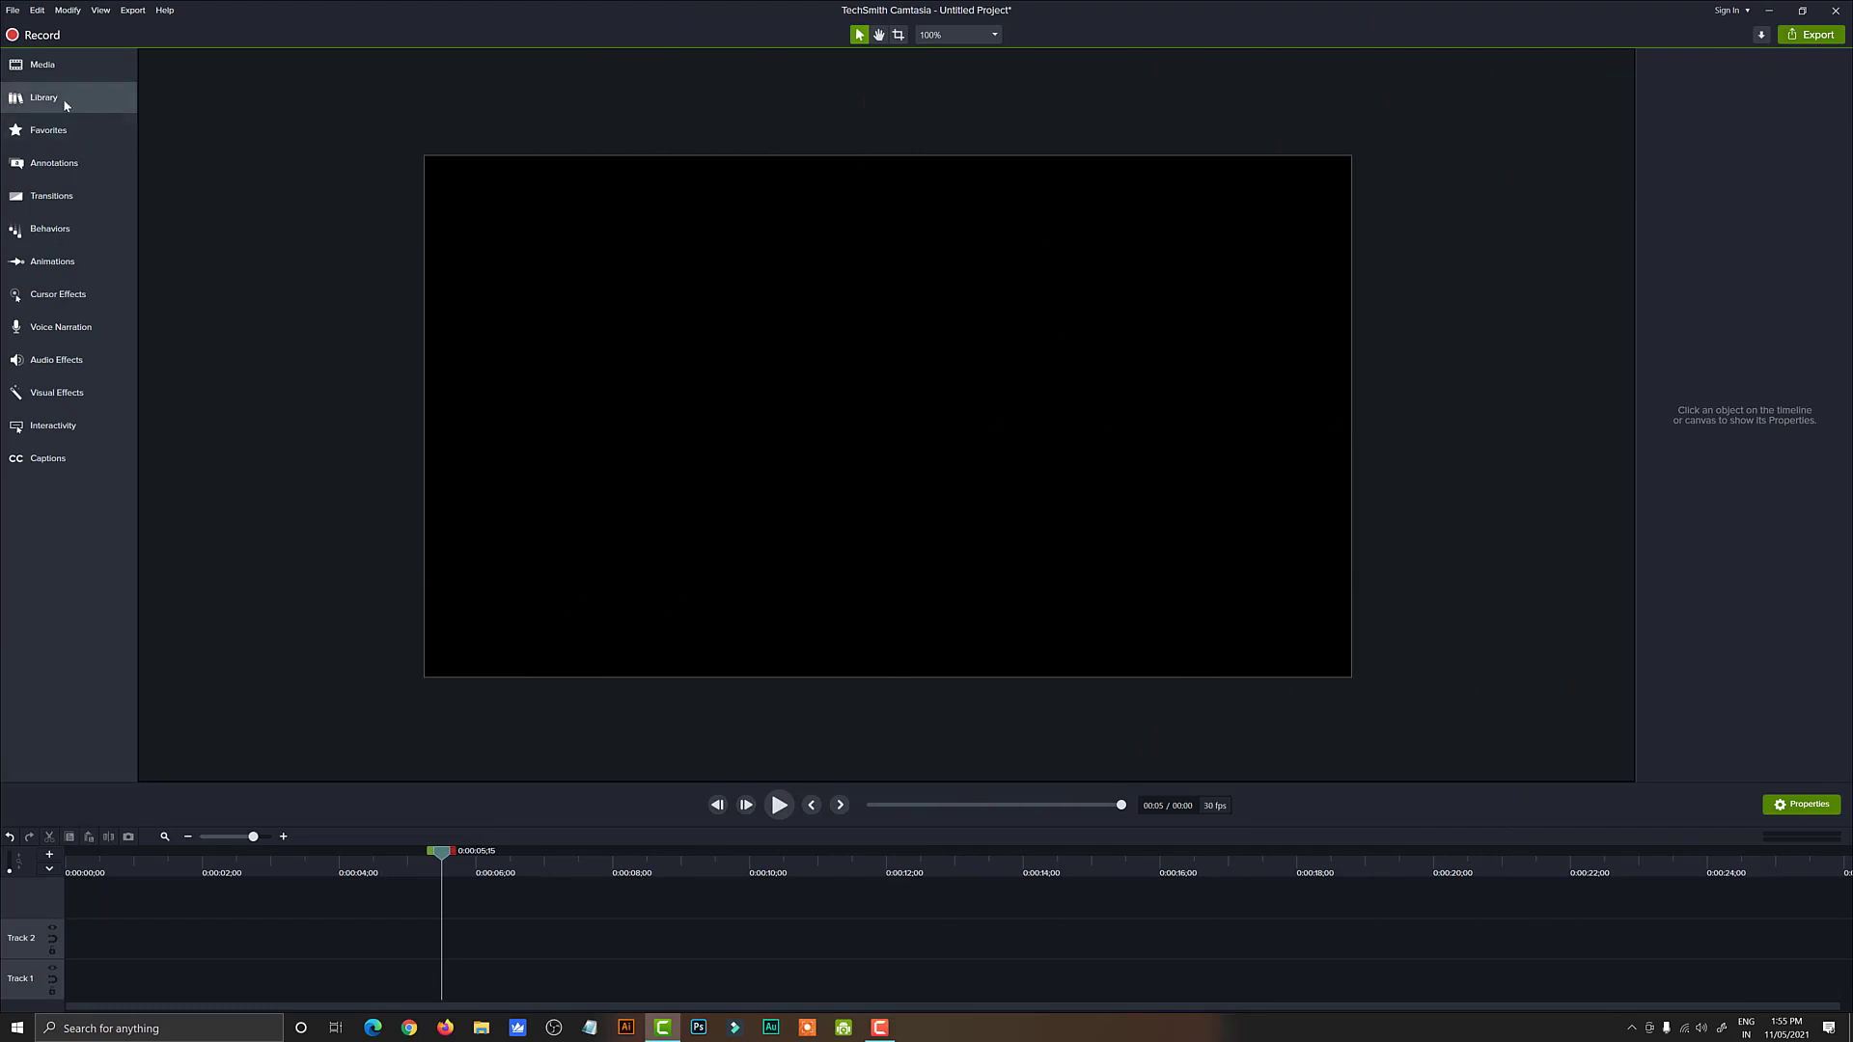
Step: Place the Background Music MEME video centred on the canvas and move its clip to the start of Track 1
left_click(56, 67)
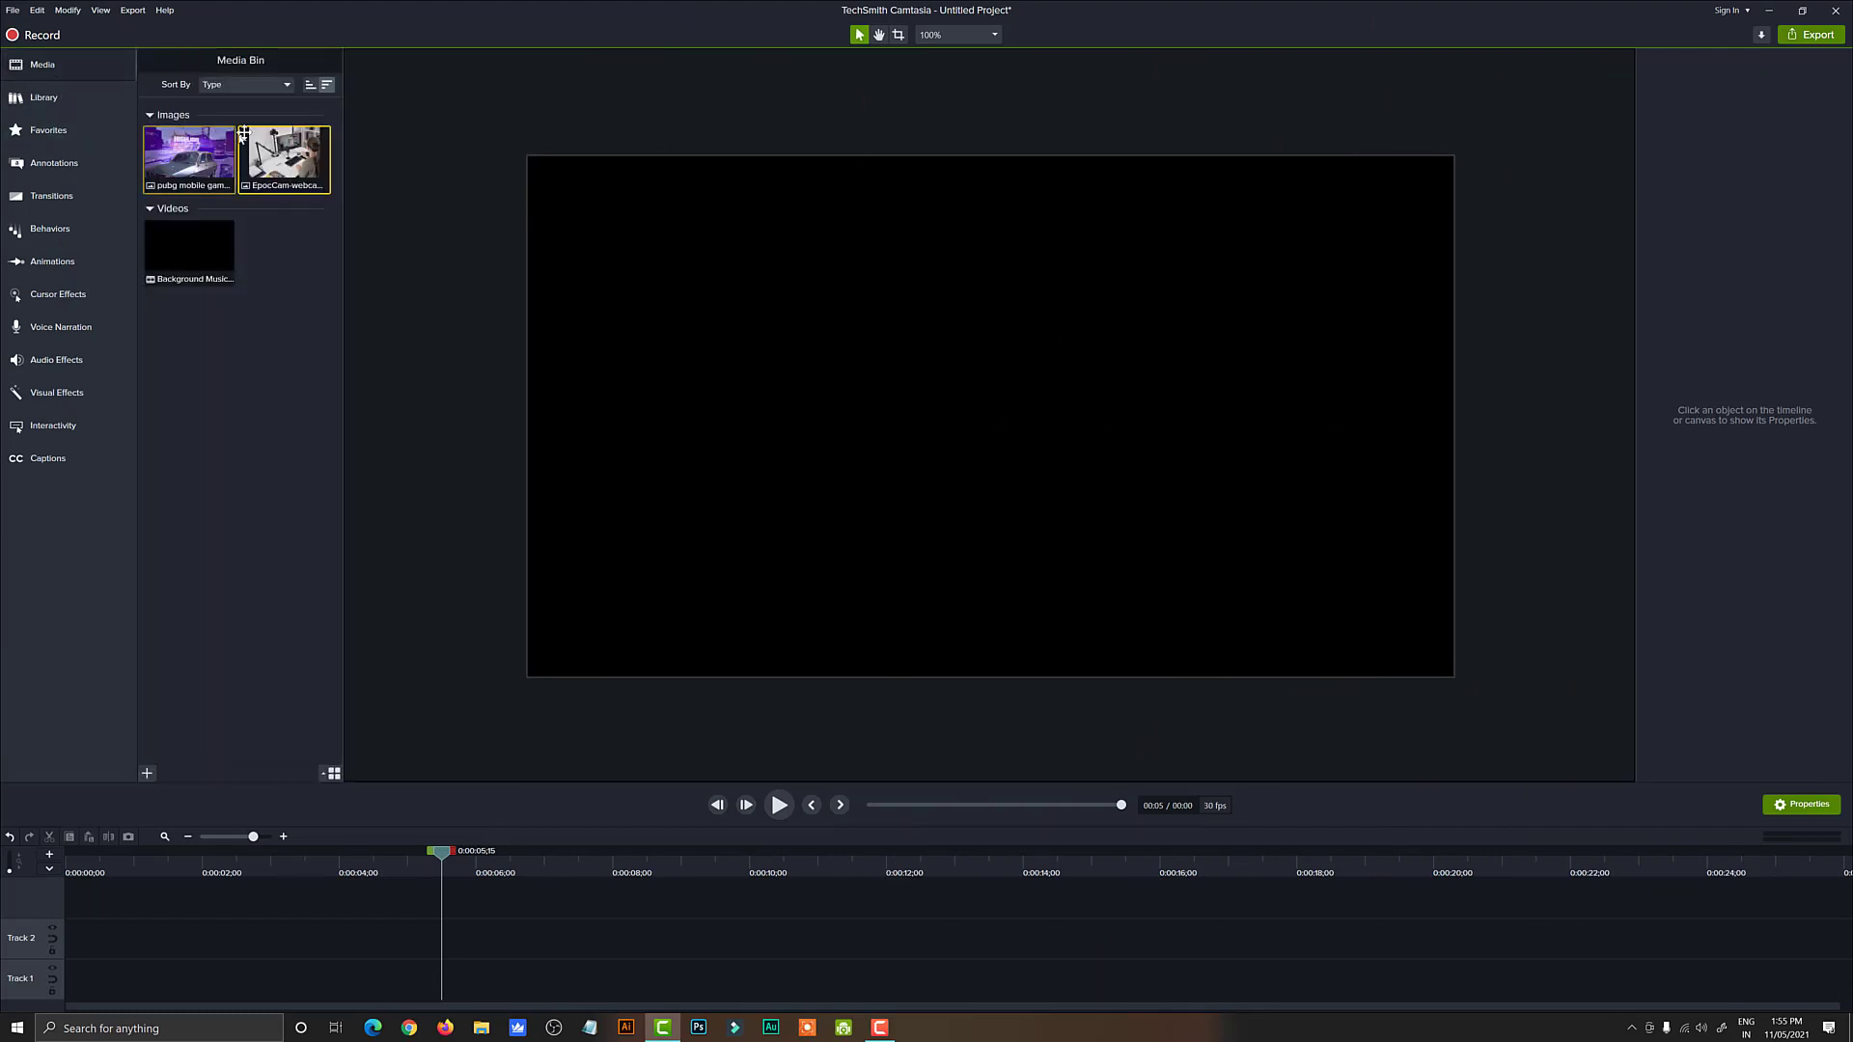
left_click(307, 158)
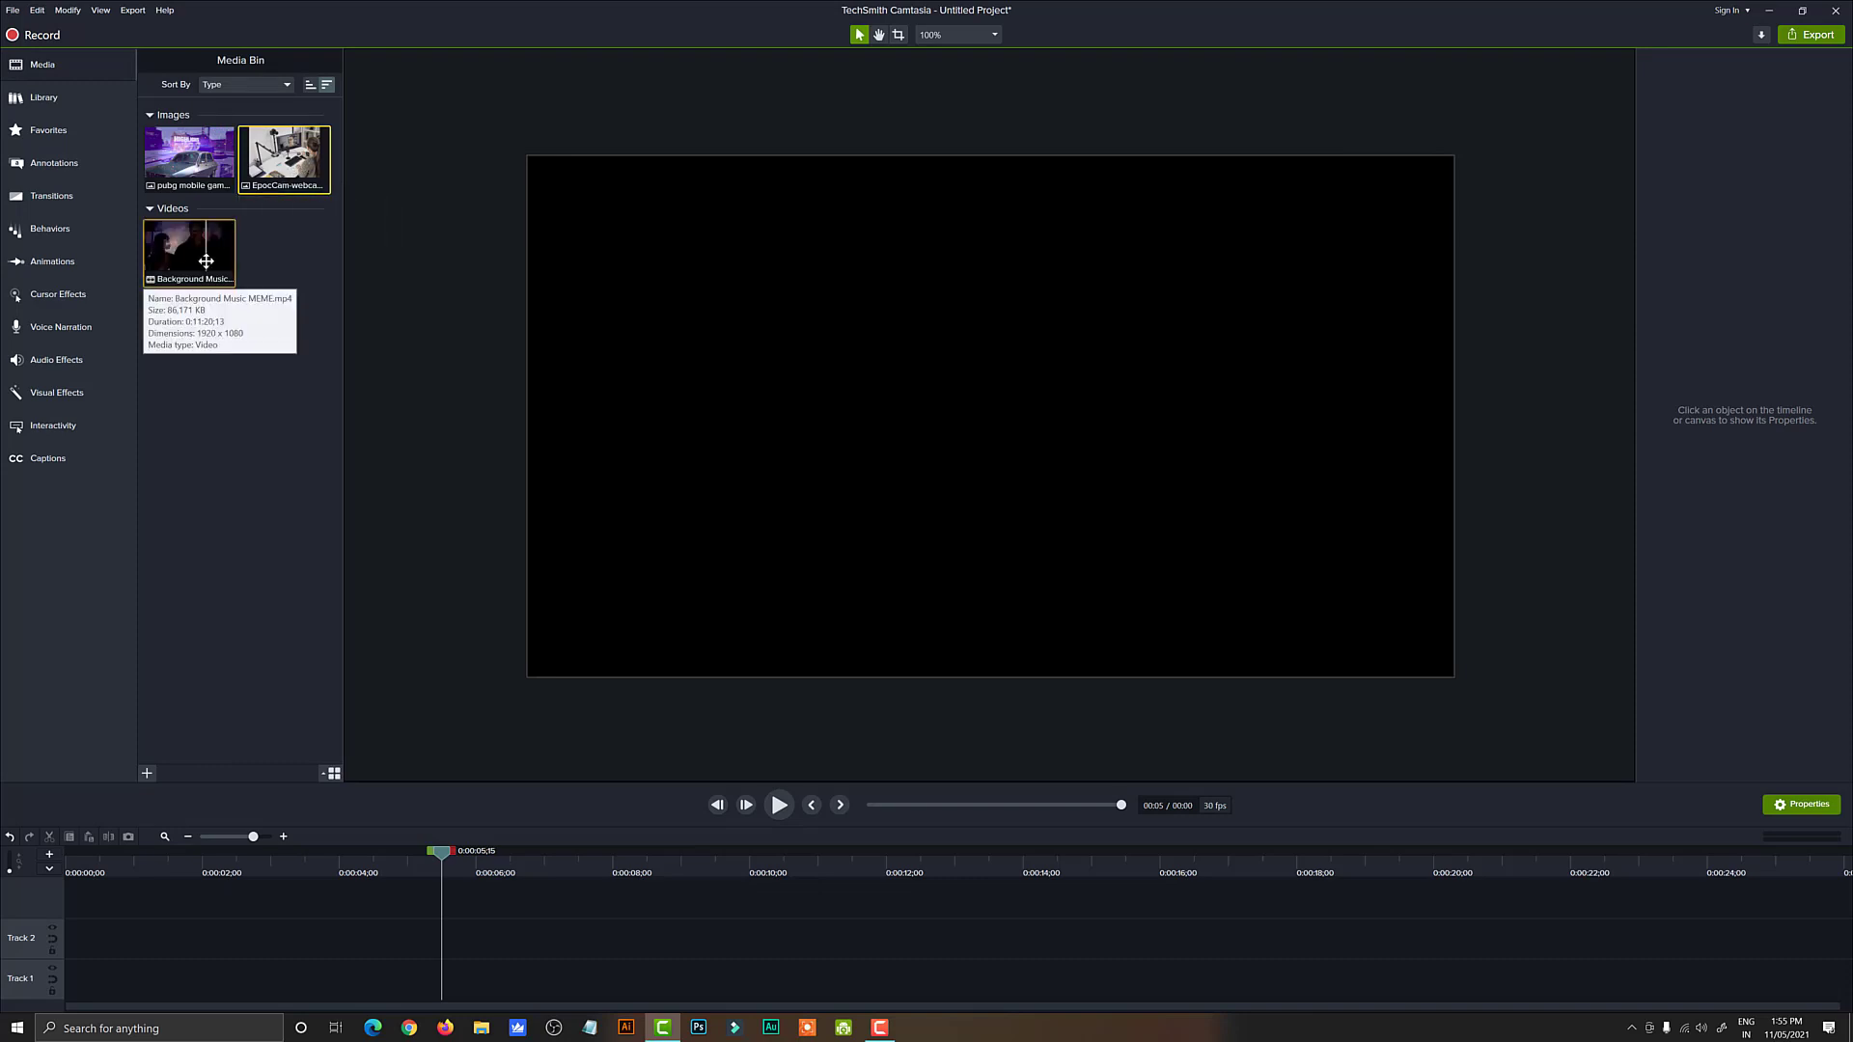
left_click_drag(206, 260, 1000, 425)
left_click_drag(1004, 422, 993, 416)
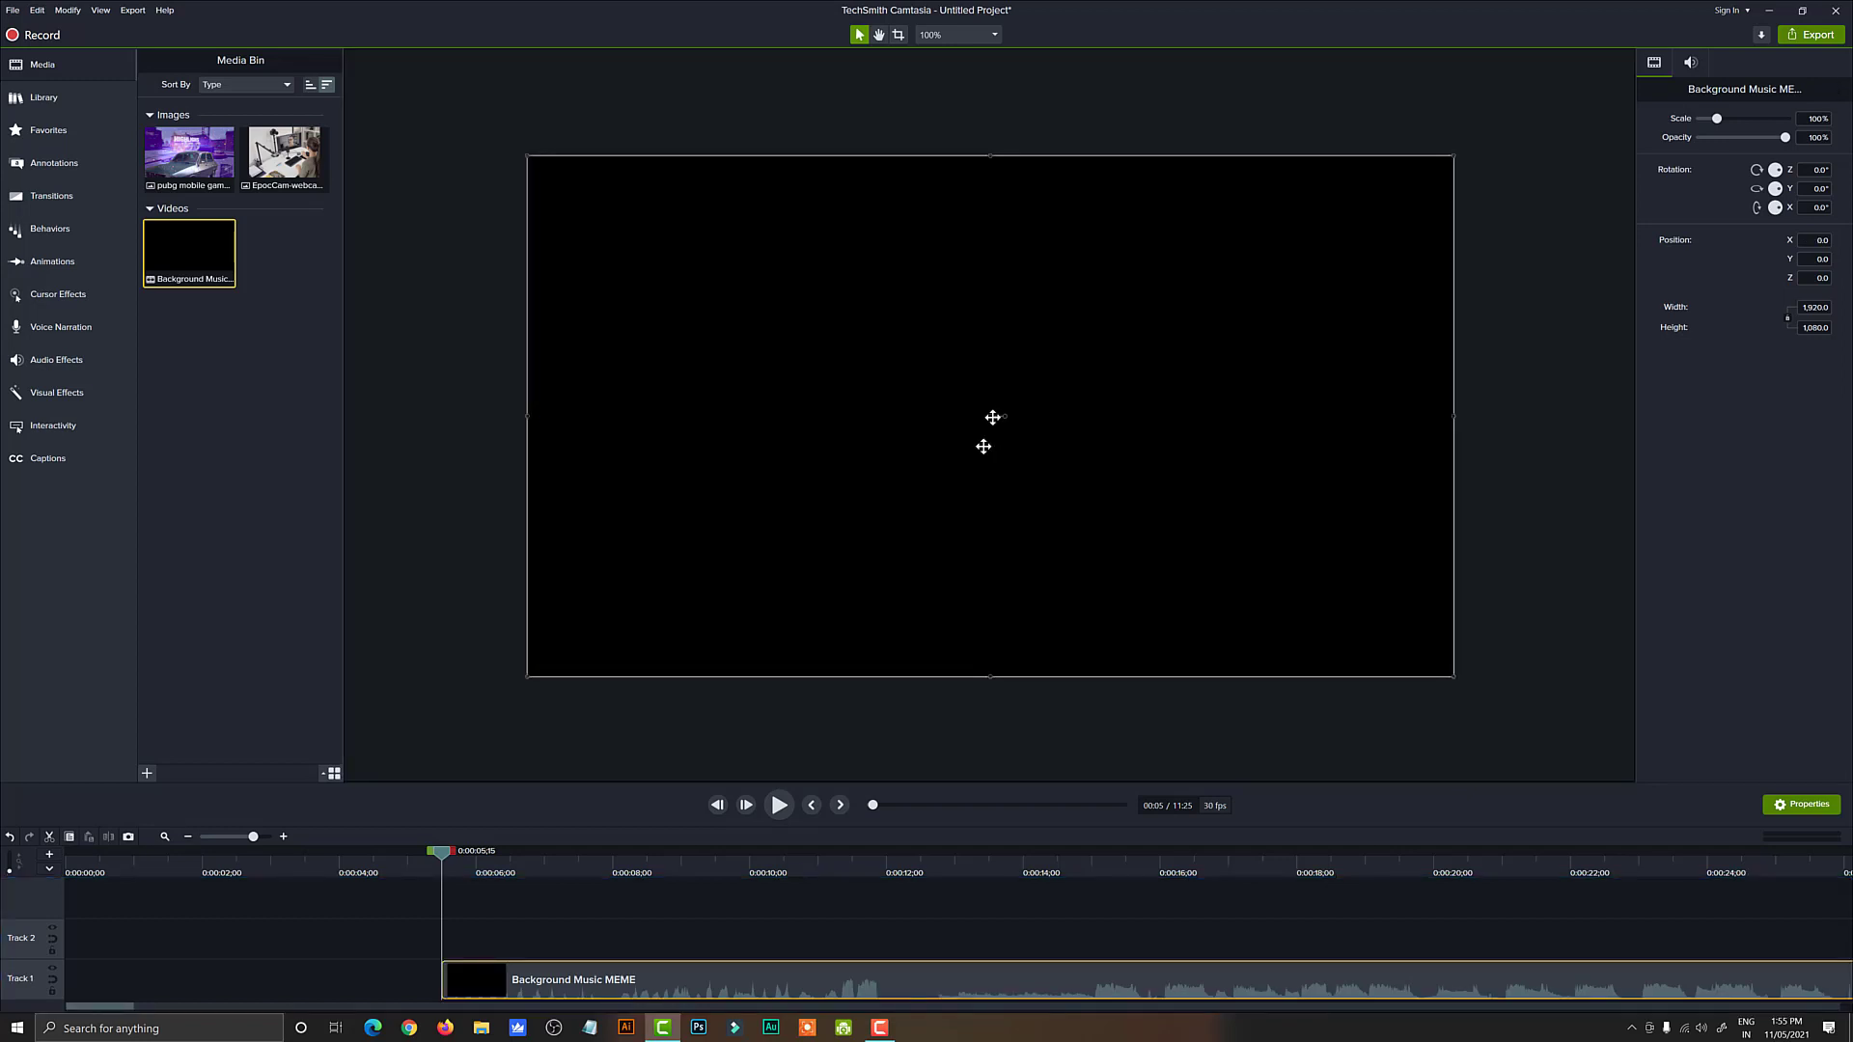
left_click_drag(618, 976, 238, 965)
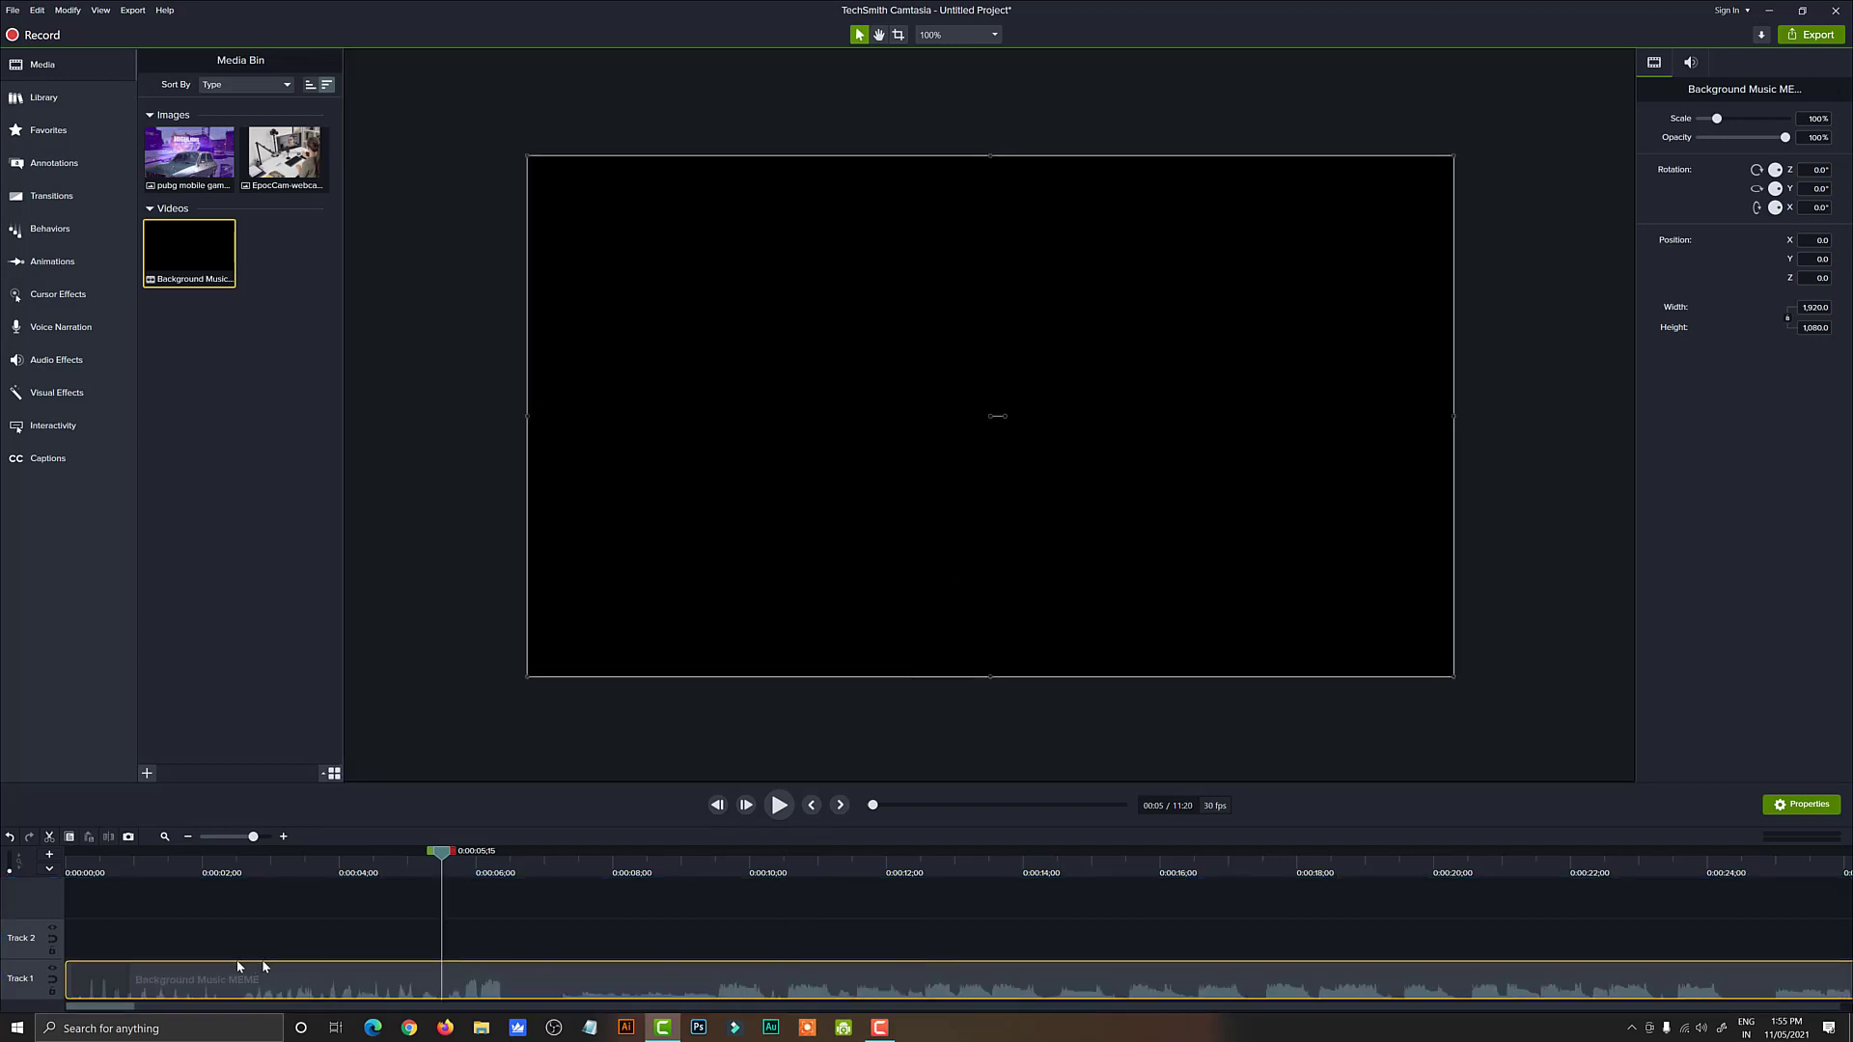
Step: Apply the Device Frame visual effect to the Background Music MEME clip and scrub through the timeline to preview it
left_click(67, 399)
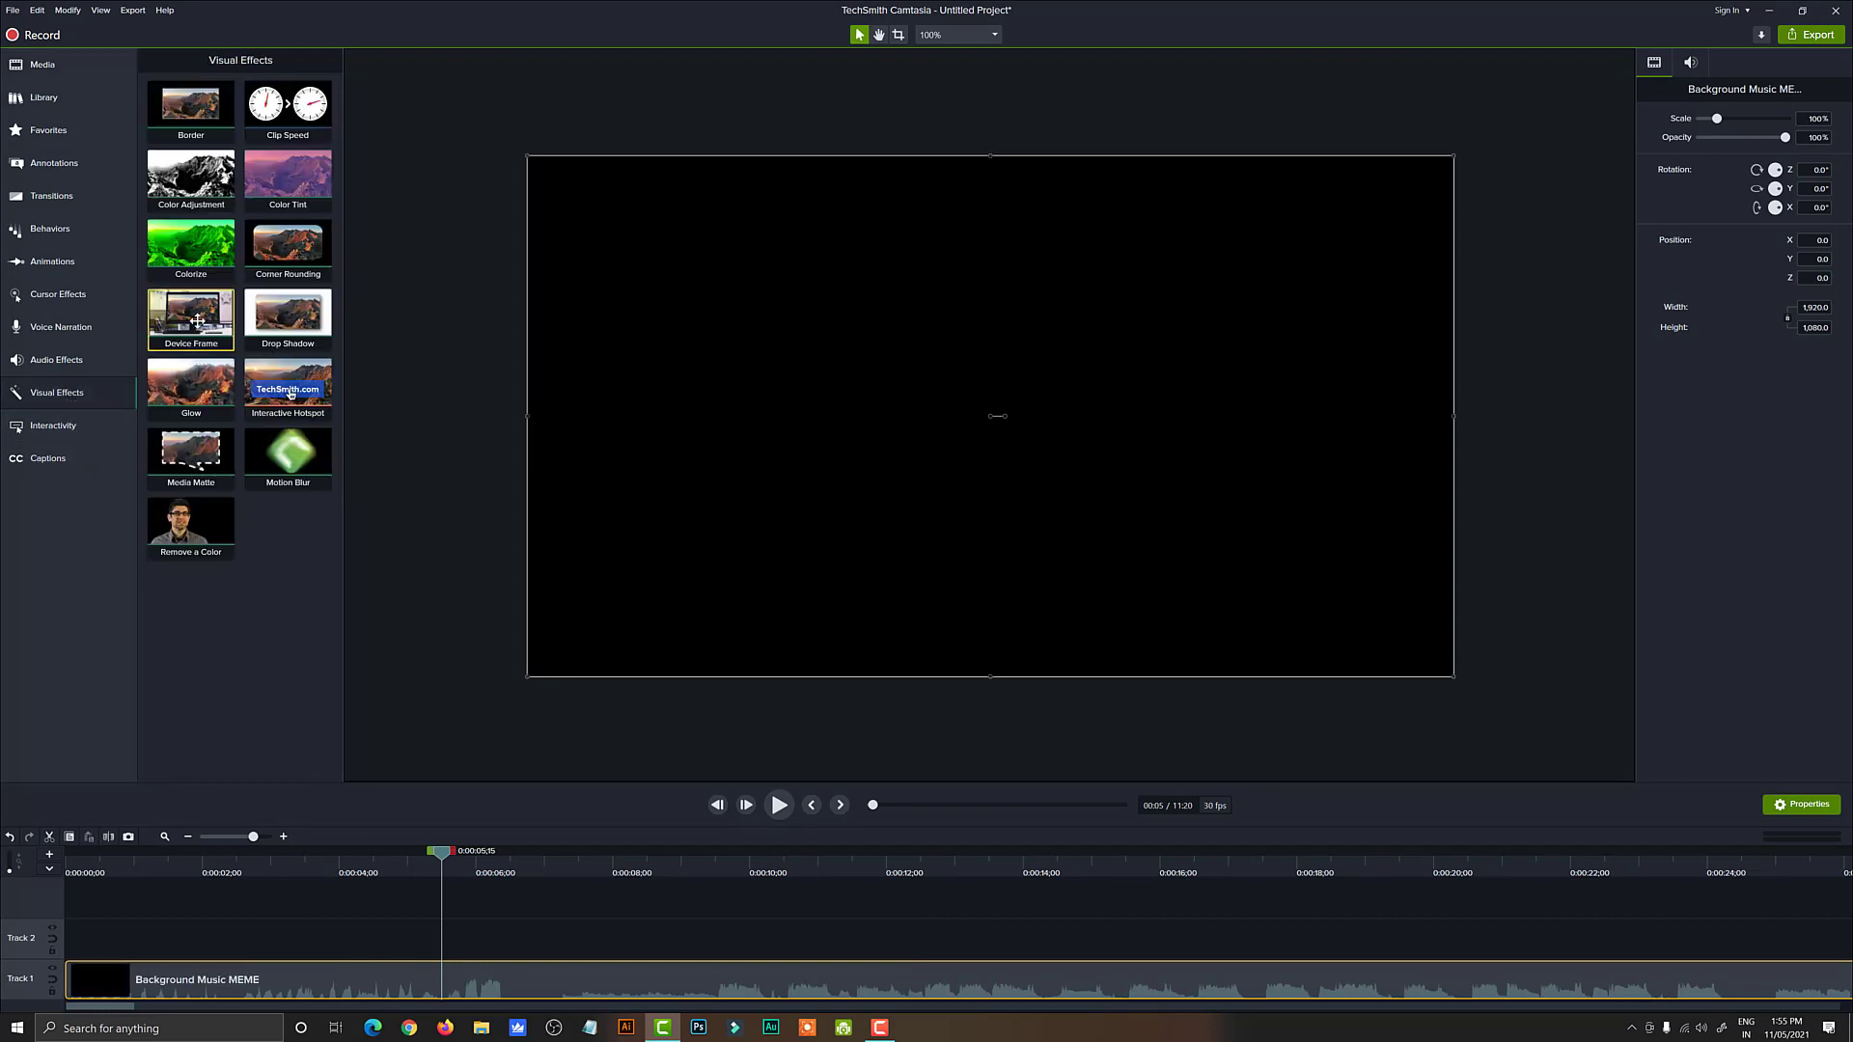
left_click_drag(197, 320, 255, 959)
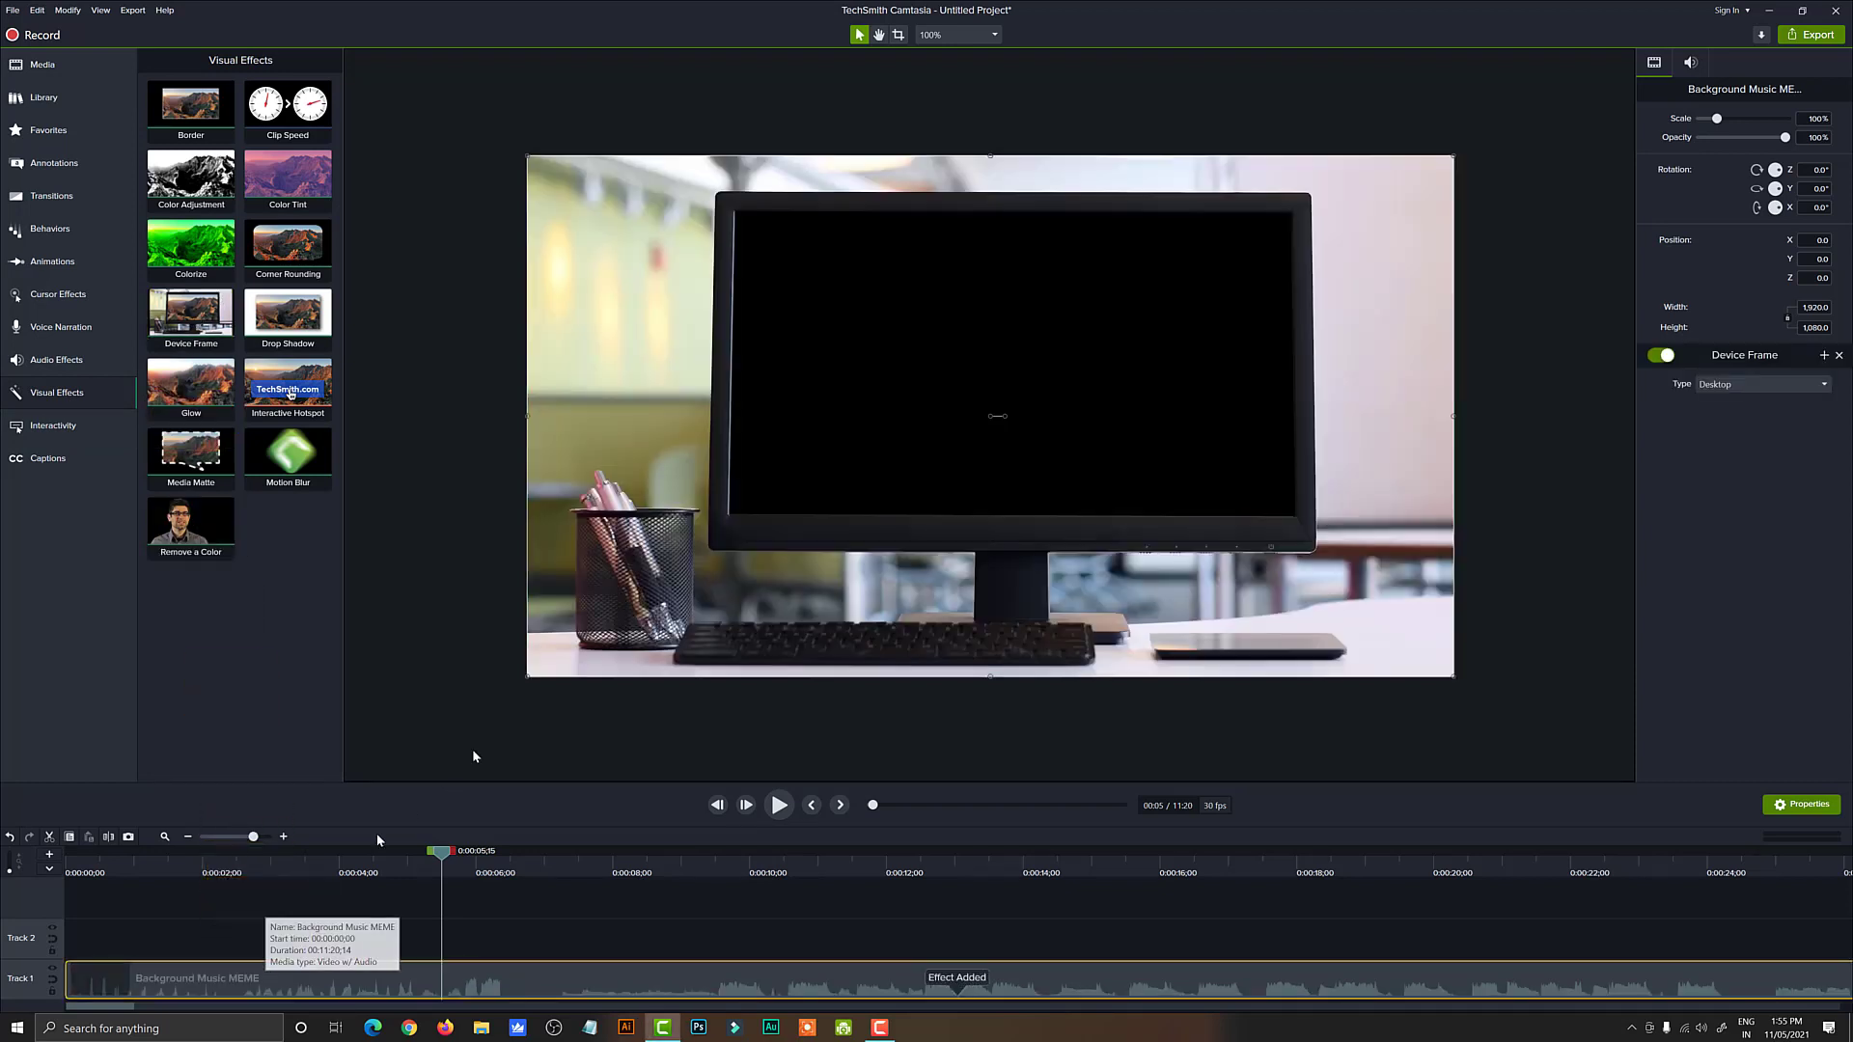
left_click(837, 867)
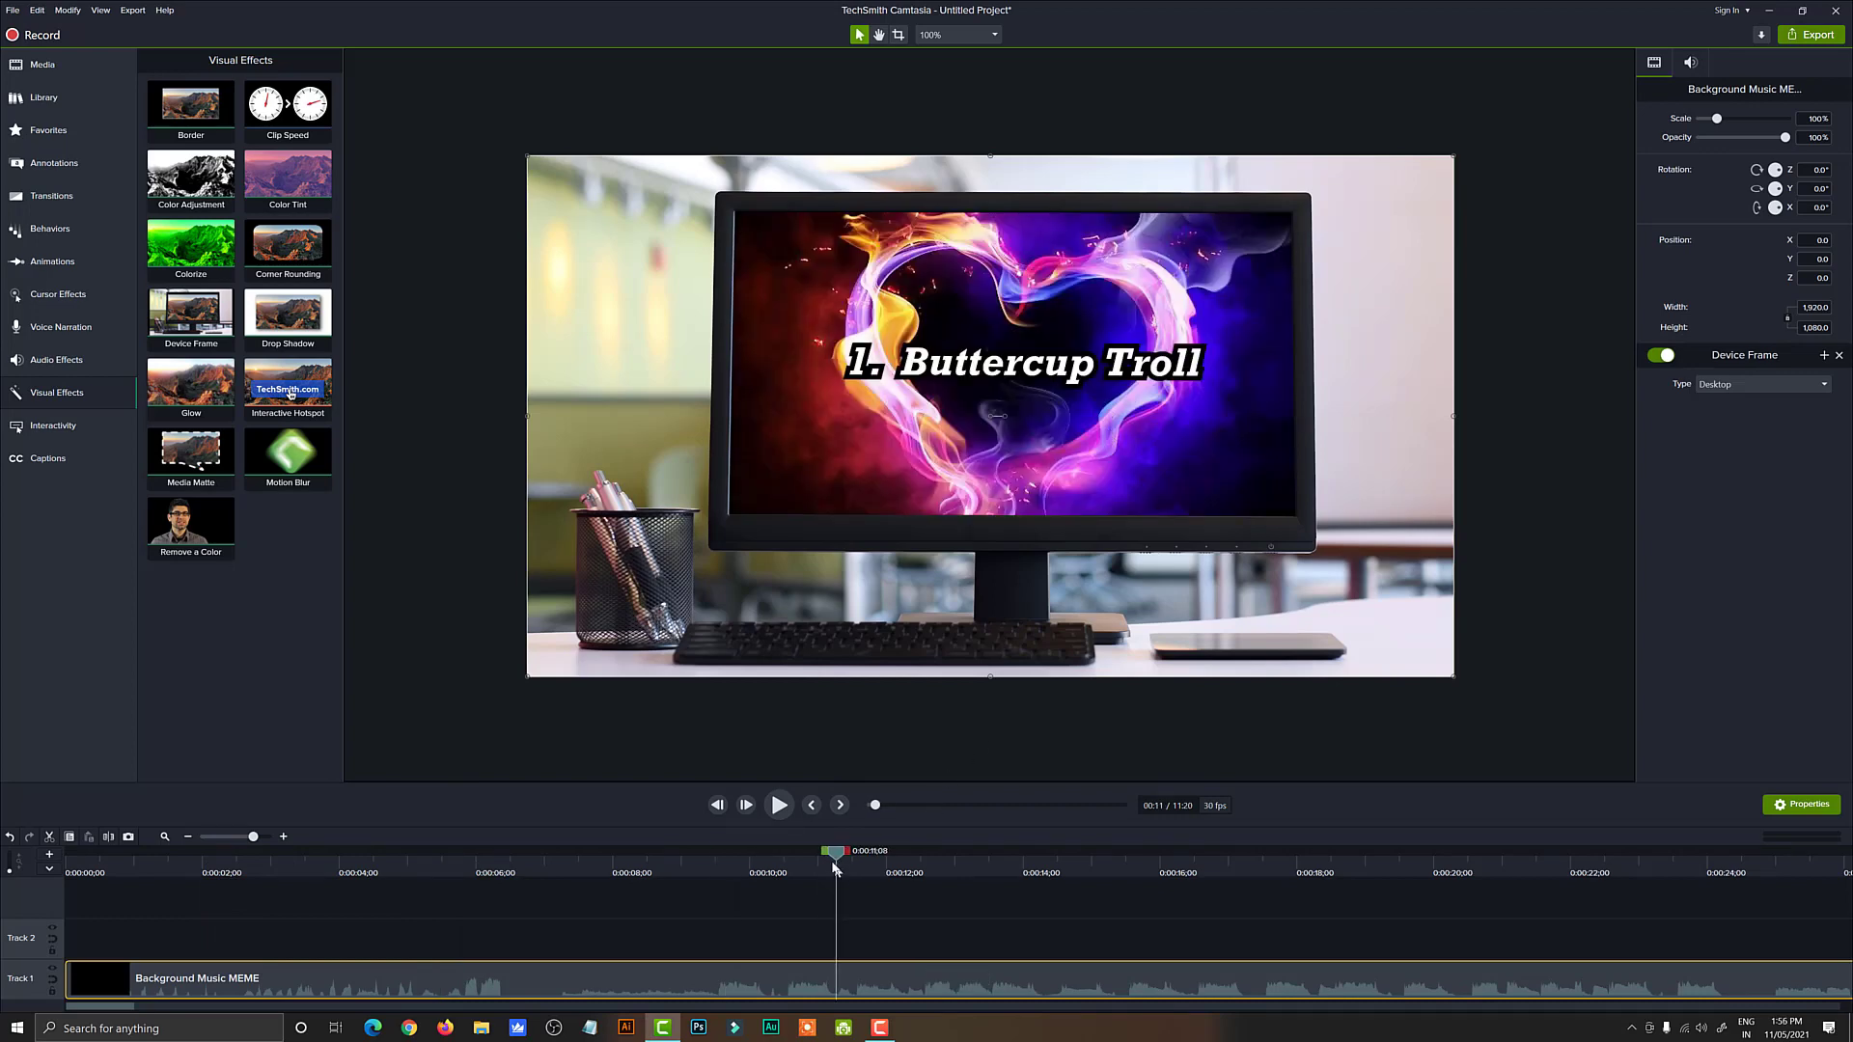
left_click_drag(837, 862, 1749, 898)
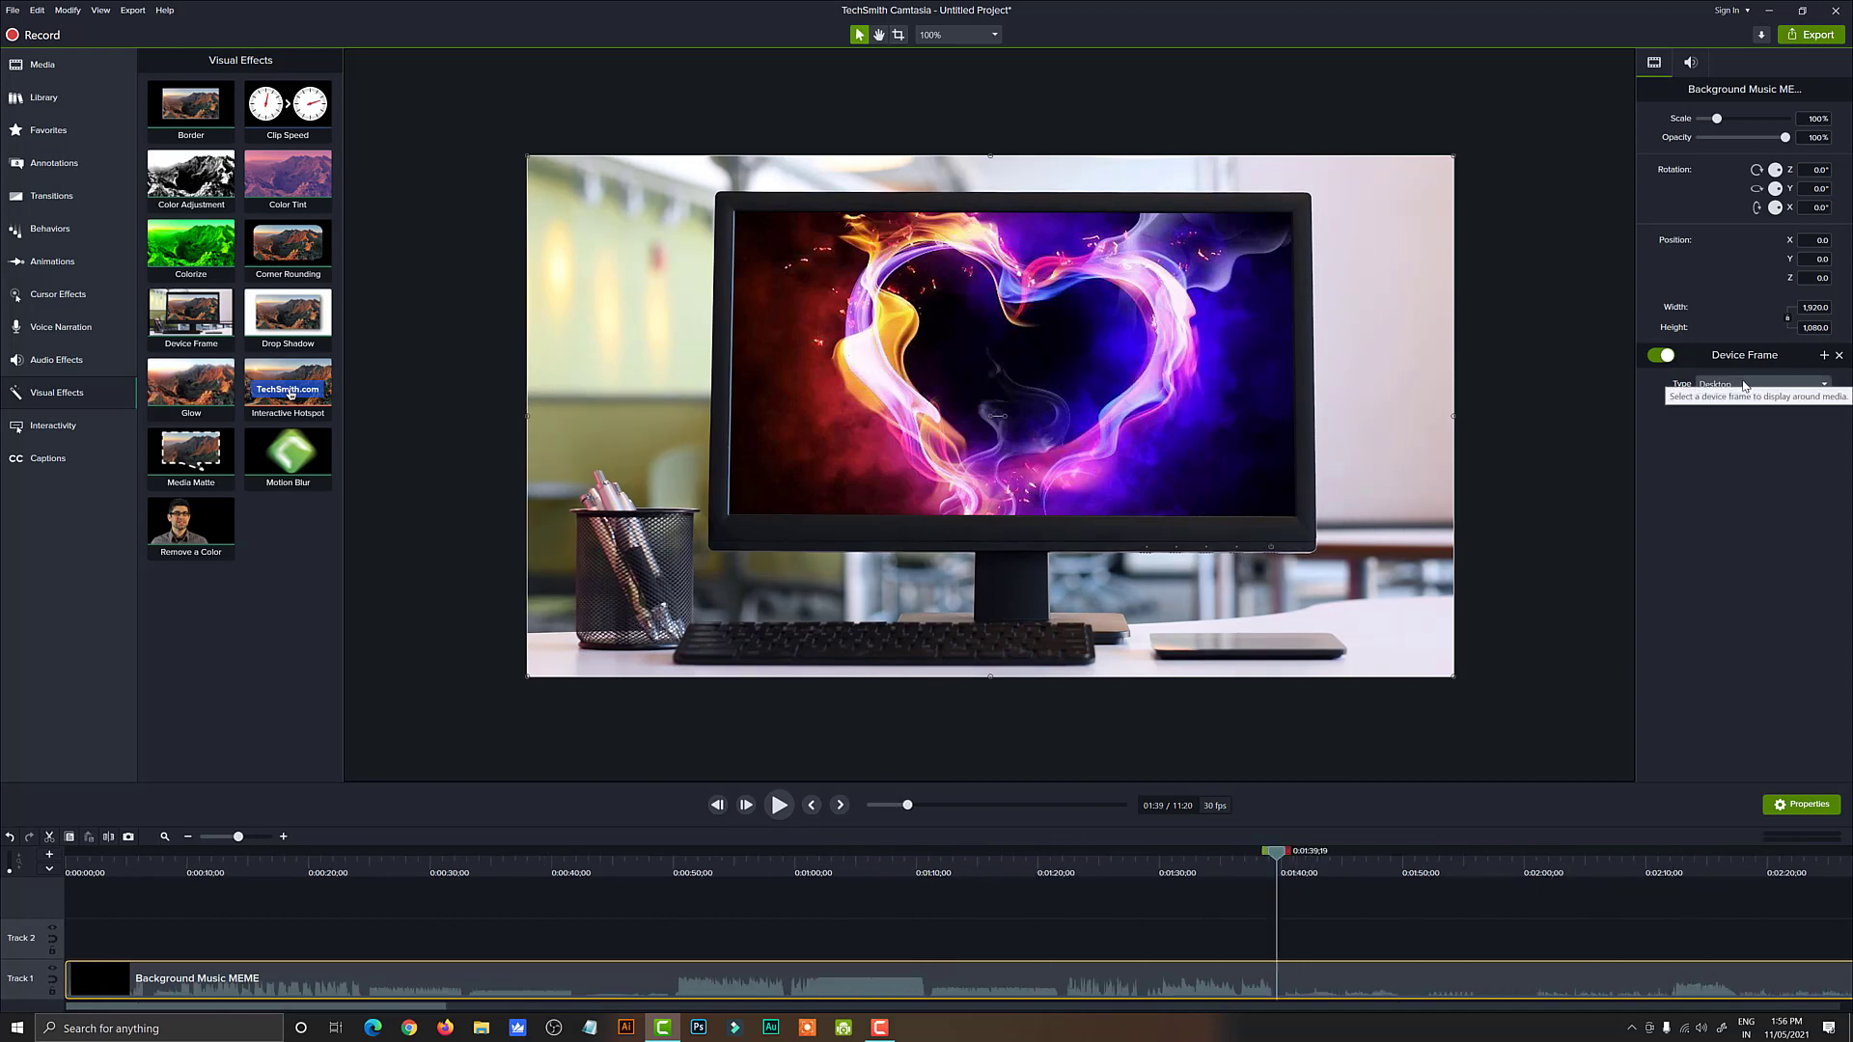
Step: Try the iPhone, Google Pixel and MacBook Pro device frame types on the clip and switch back to Desktop
left_click(1741, 379)
left_click(1747, 420)
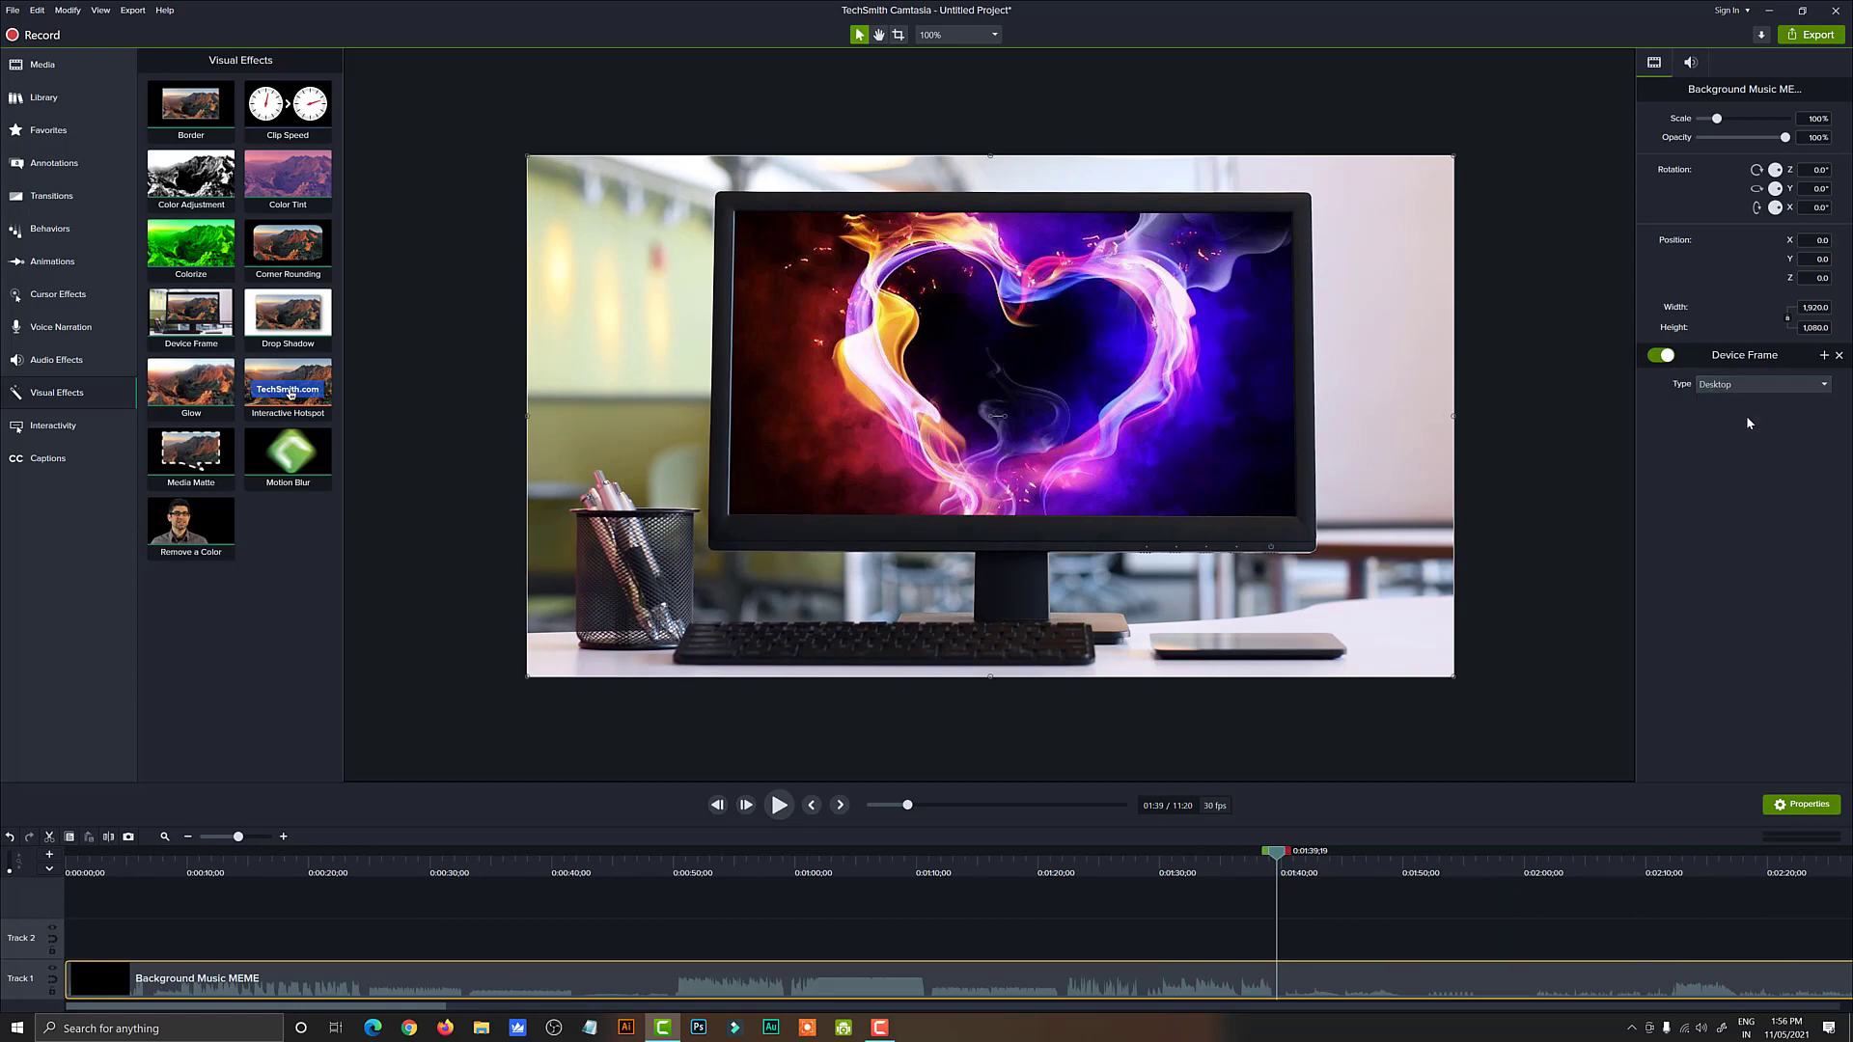
left_click(1753, 383)
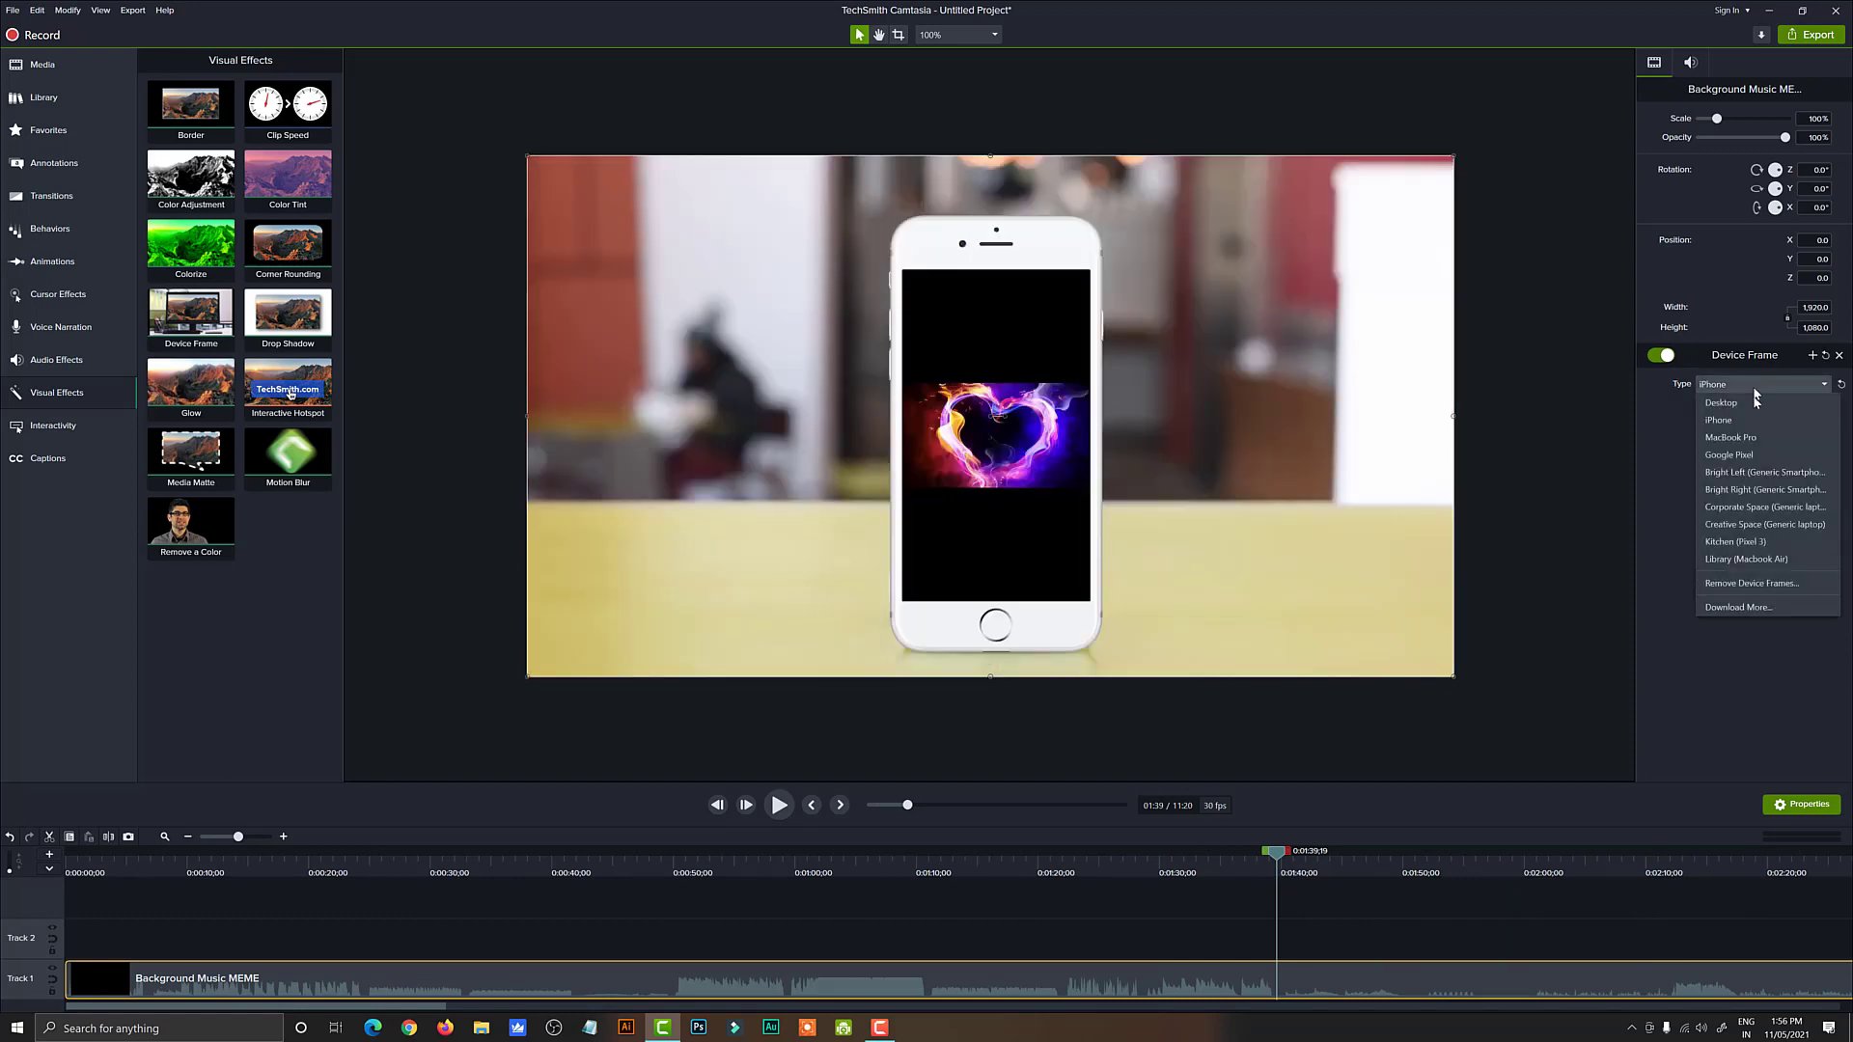
left_click(1759, 455)
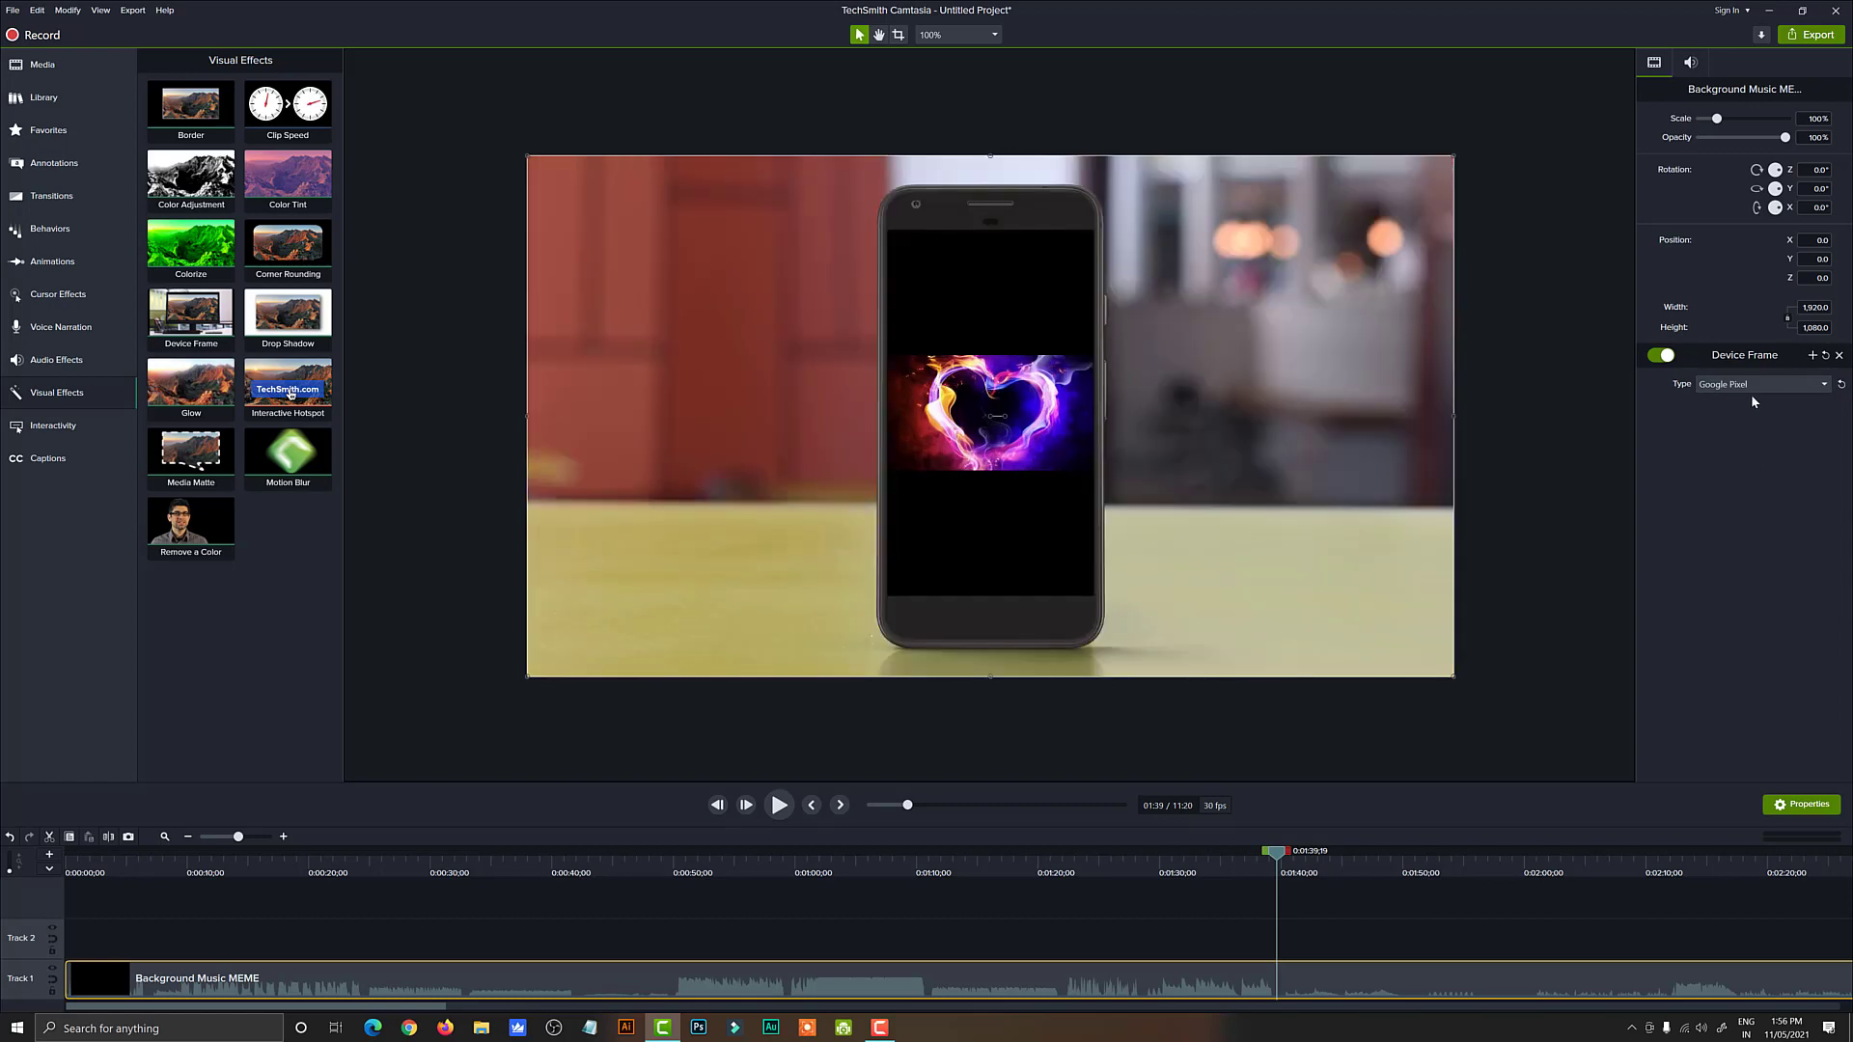
left_click(1751, 385)
left_click(1752, 437)
left_click(1757, 386)
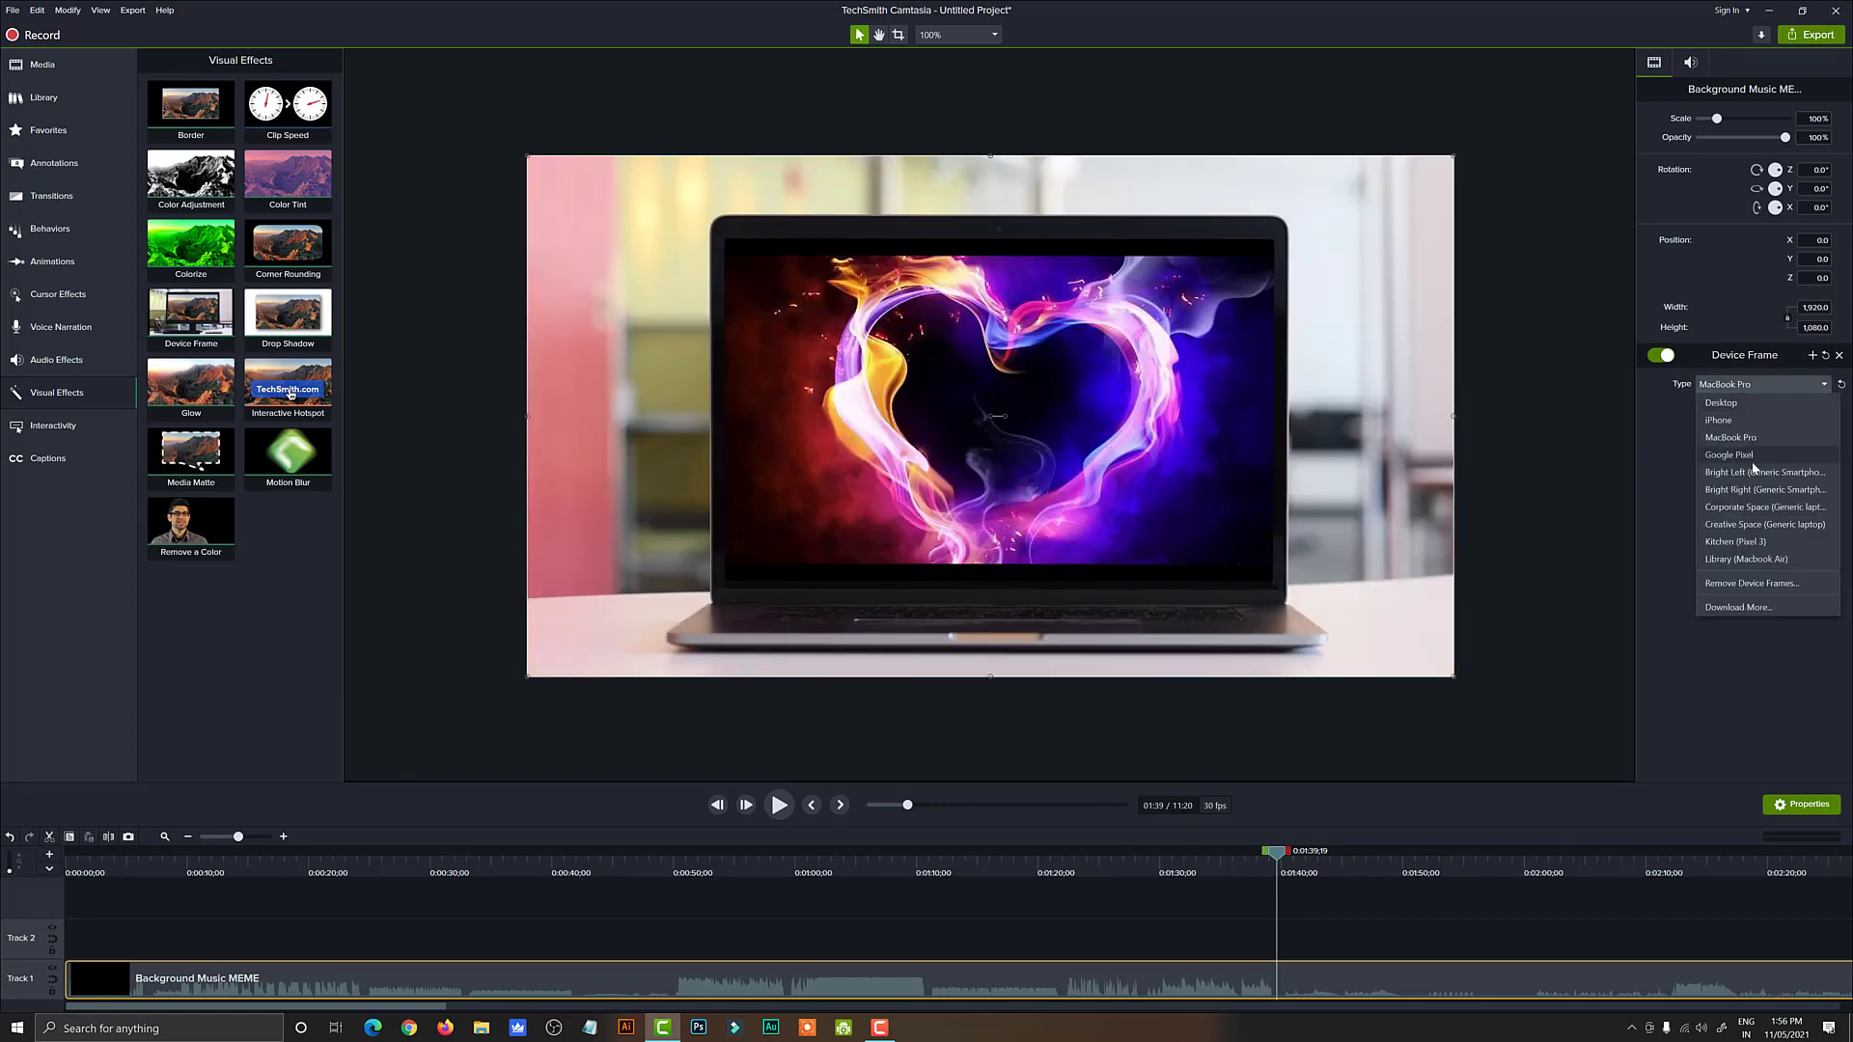
left_click(1753, 399)
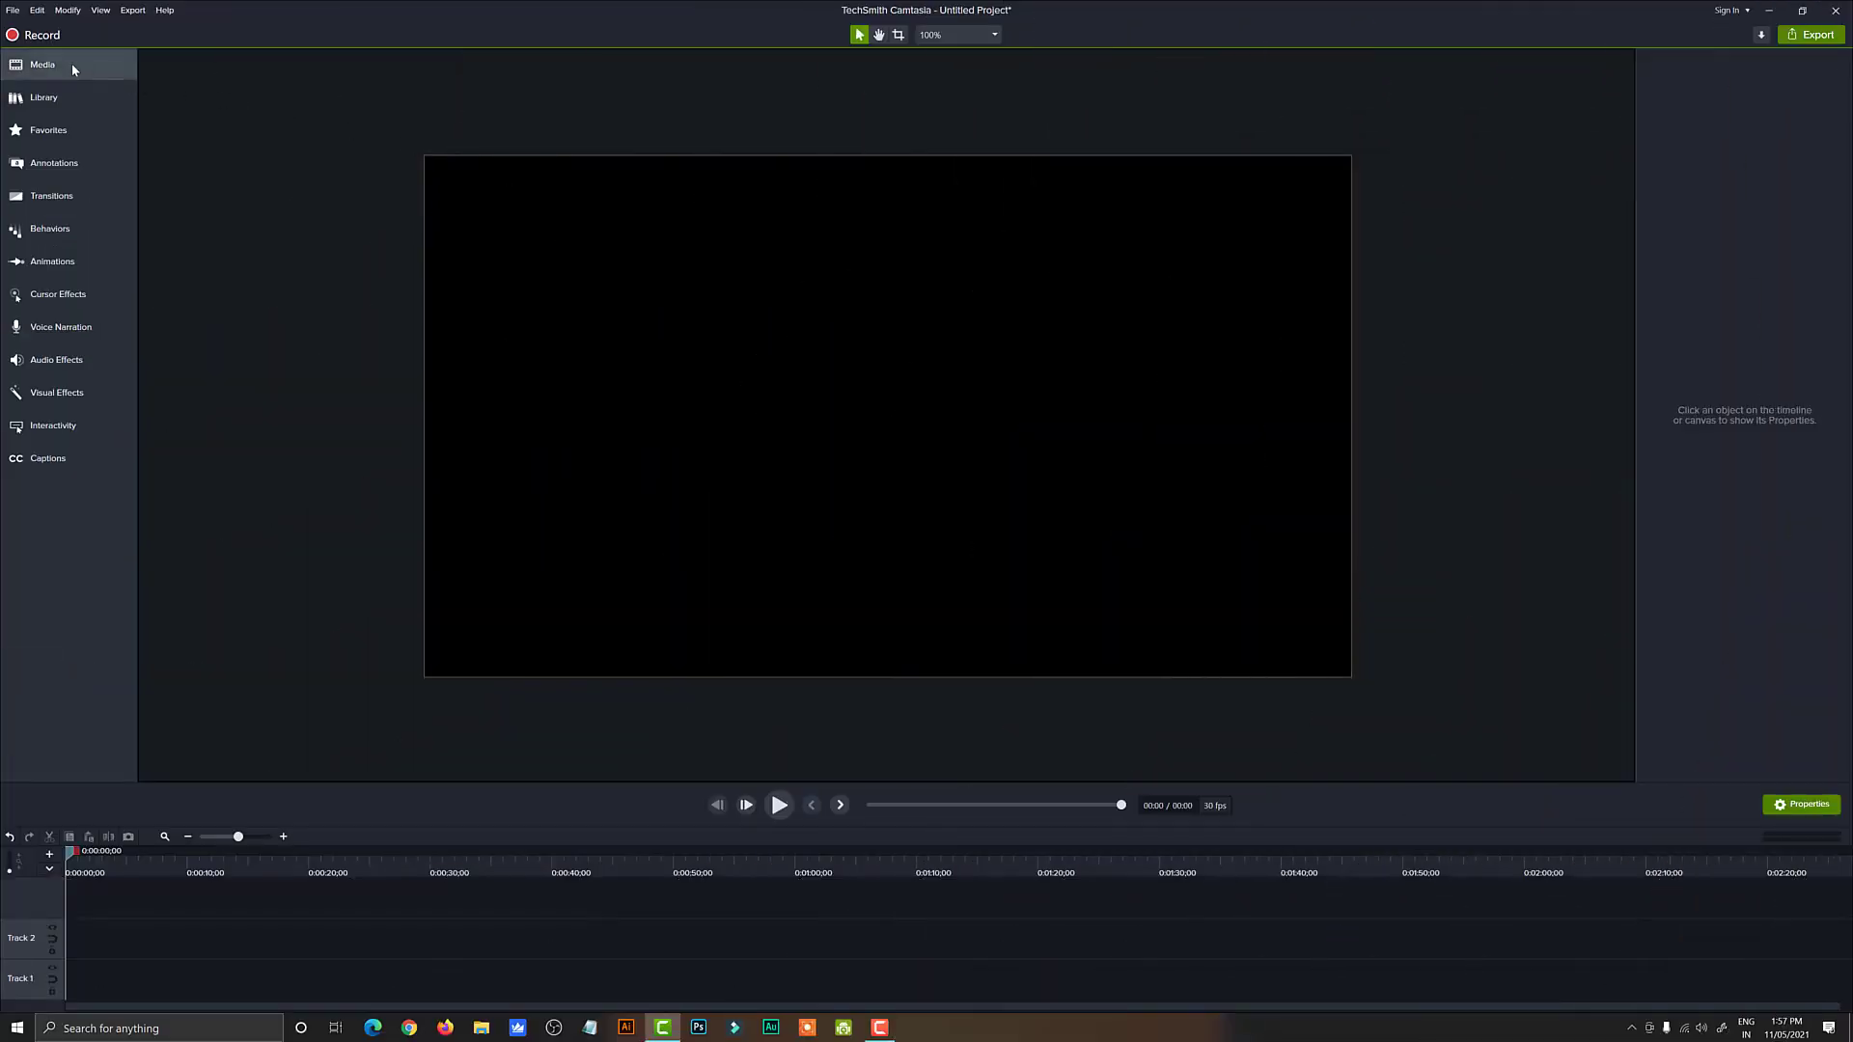
Step: Create a proxy video for the Background Music MEME video in the Media Bin
left_click(71, 63)
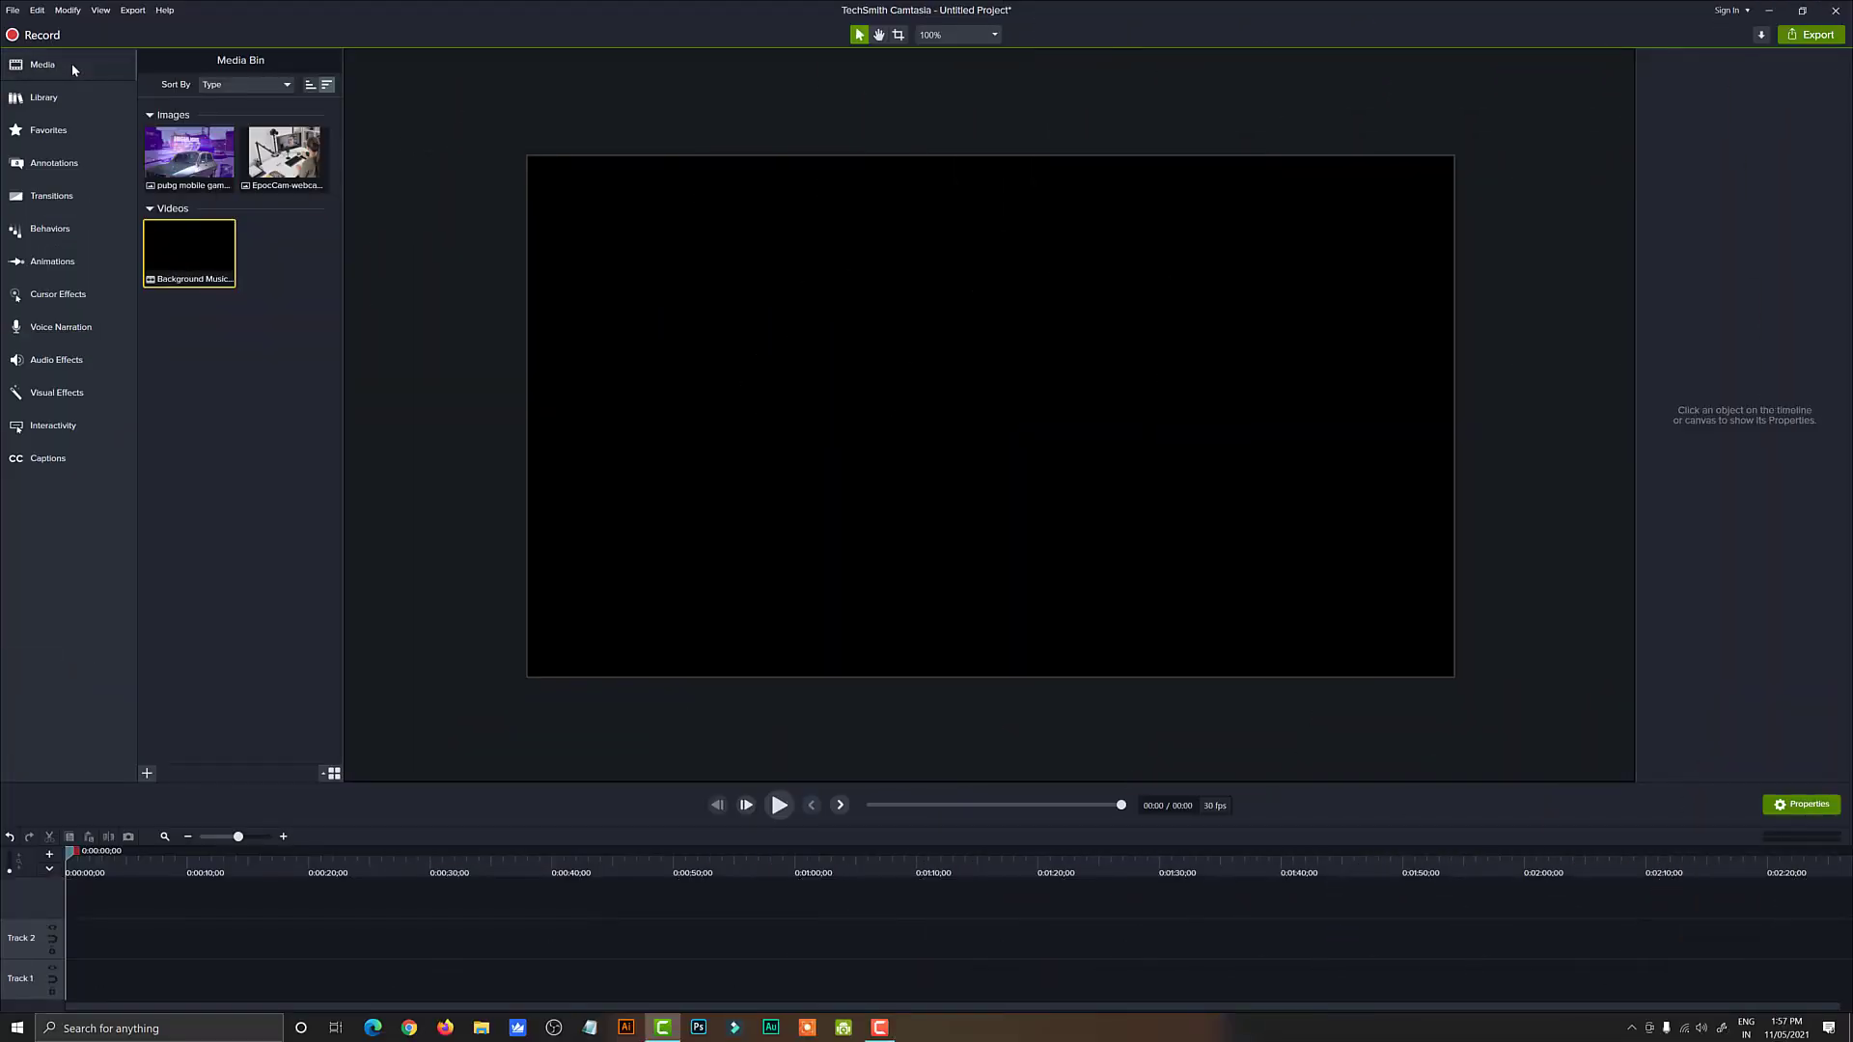
right_click(198, 256)
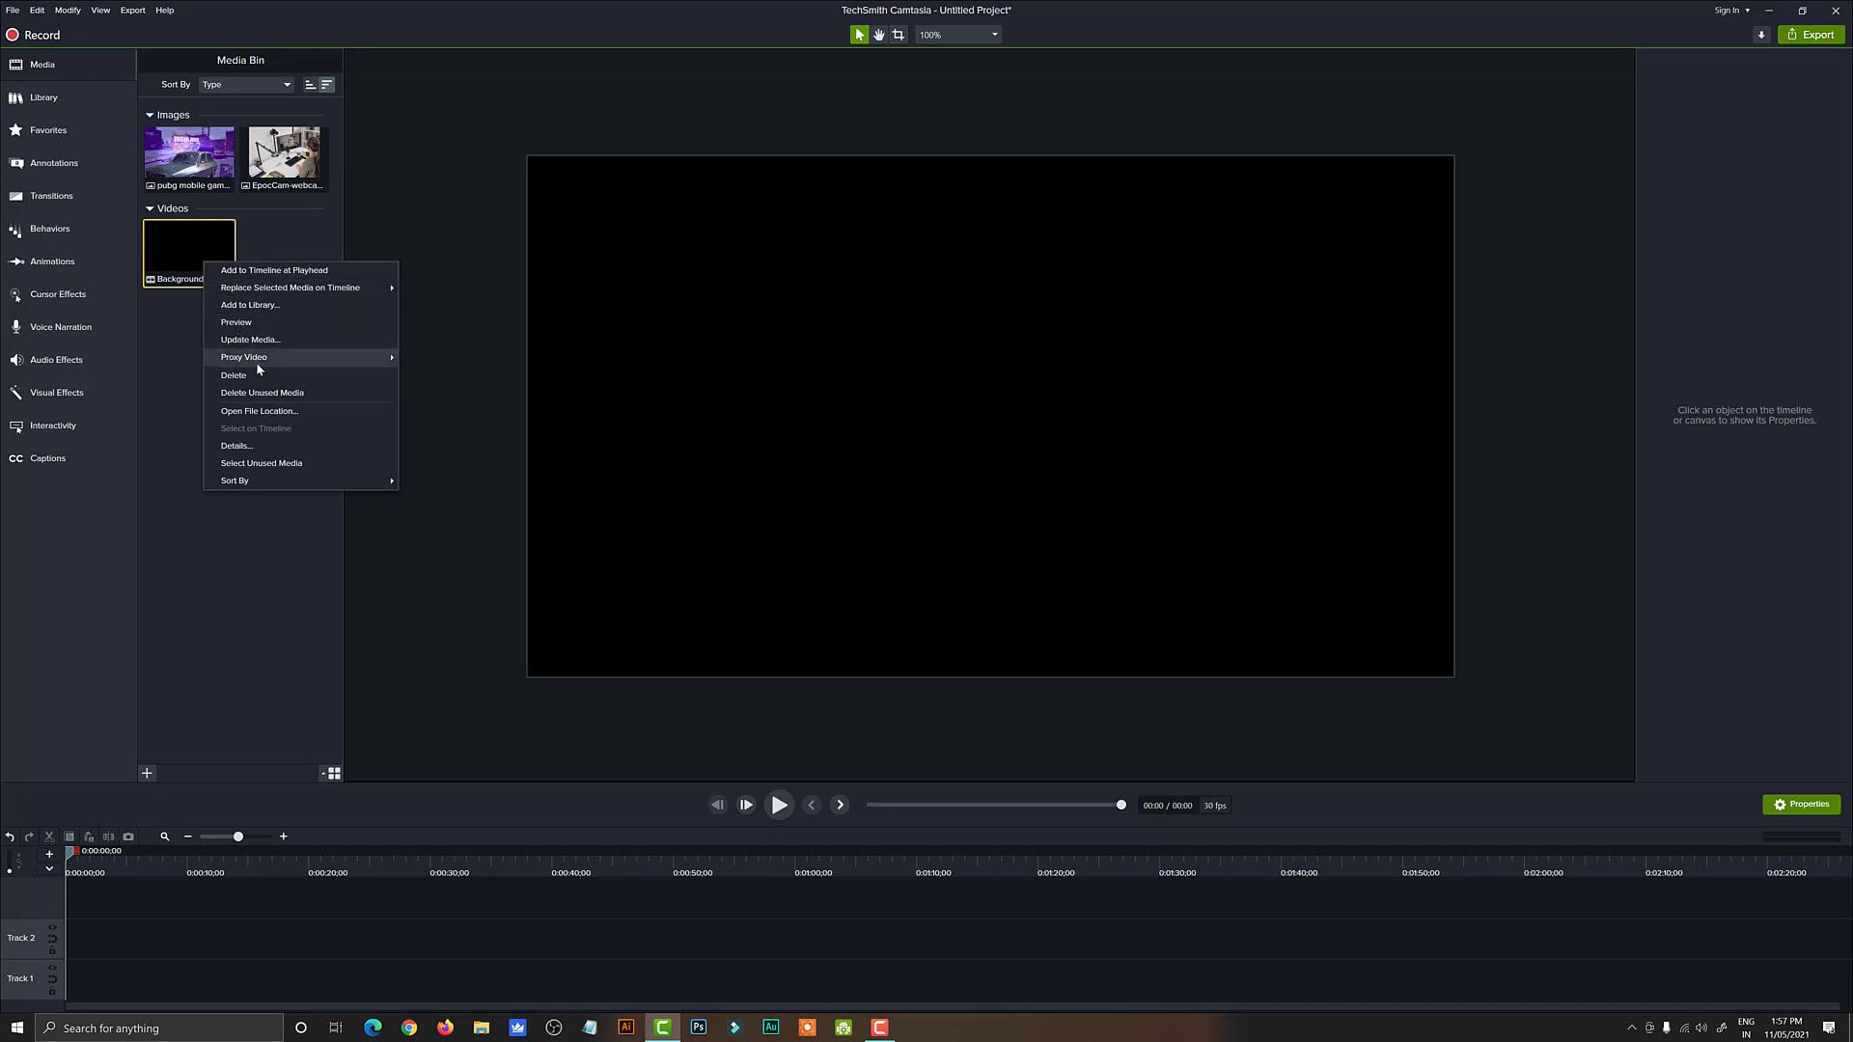
mouse_move(359, 359)
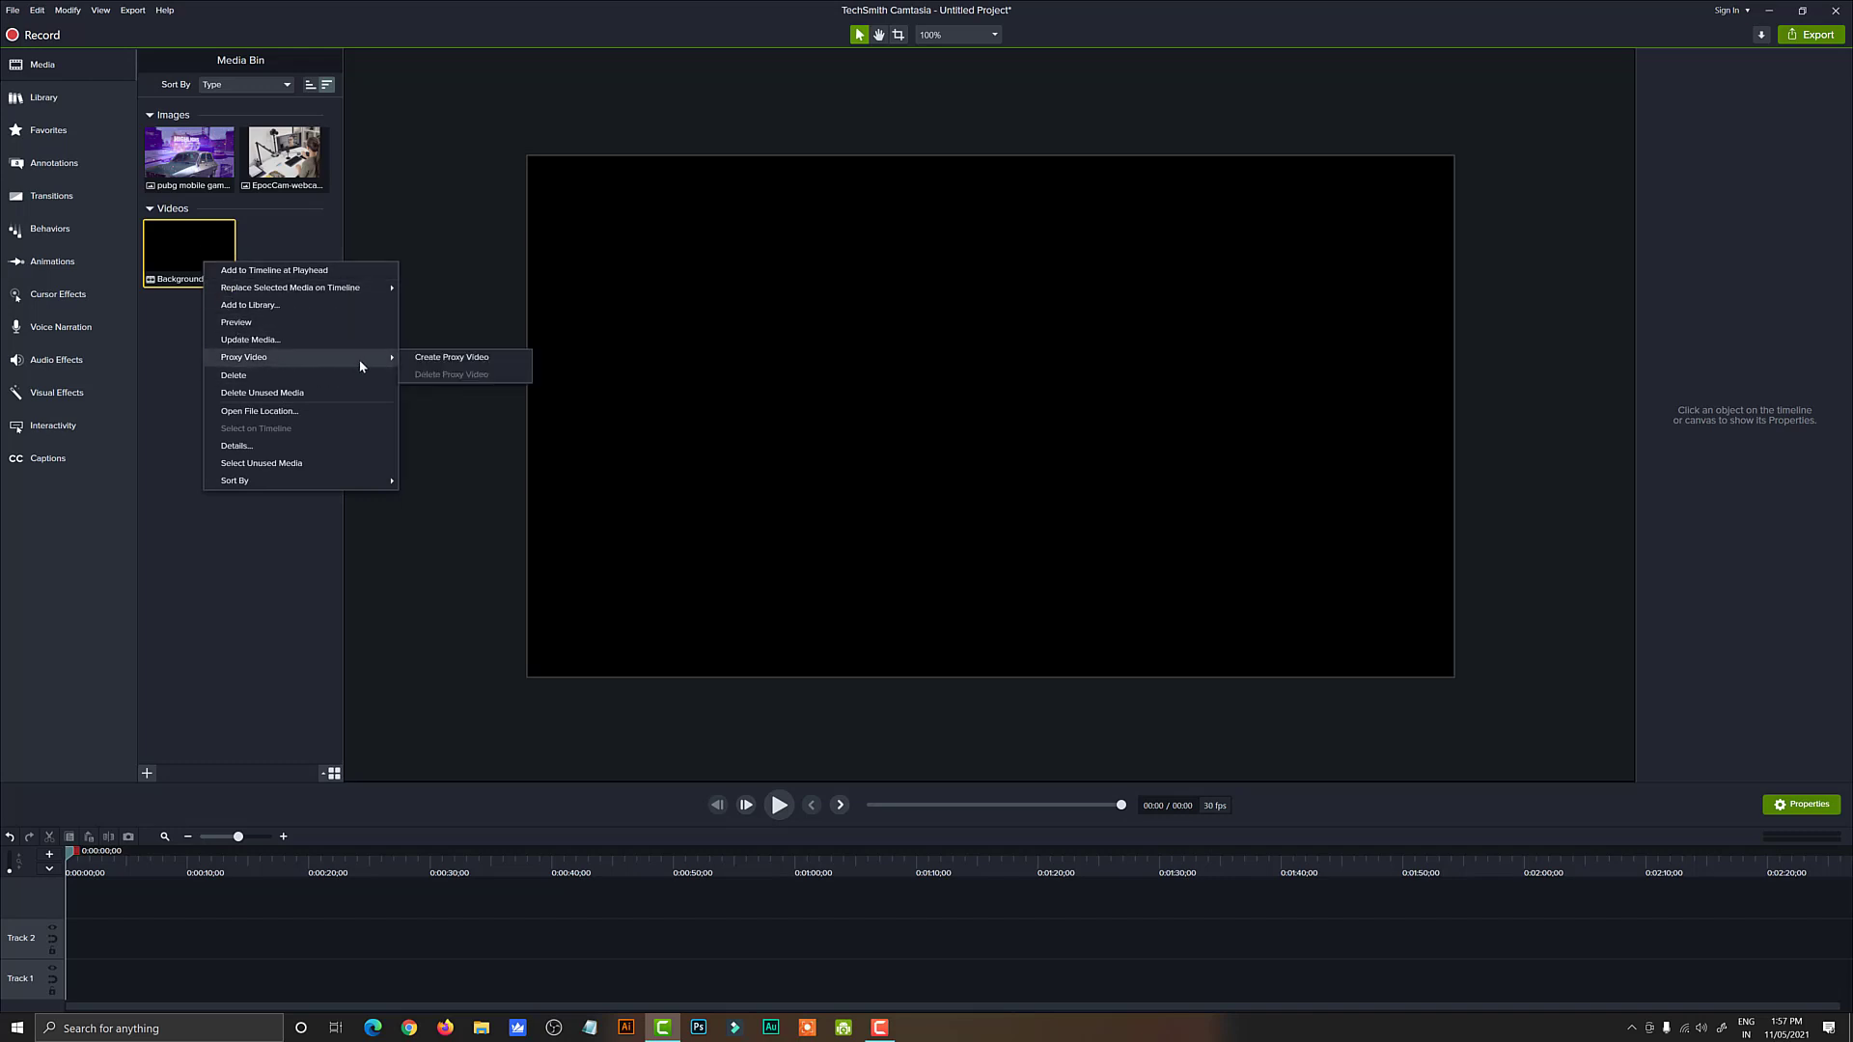
left_click(443, 361)
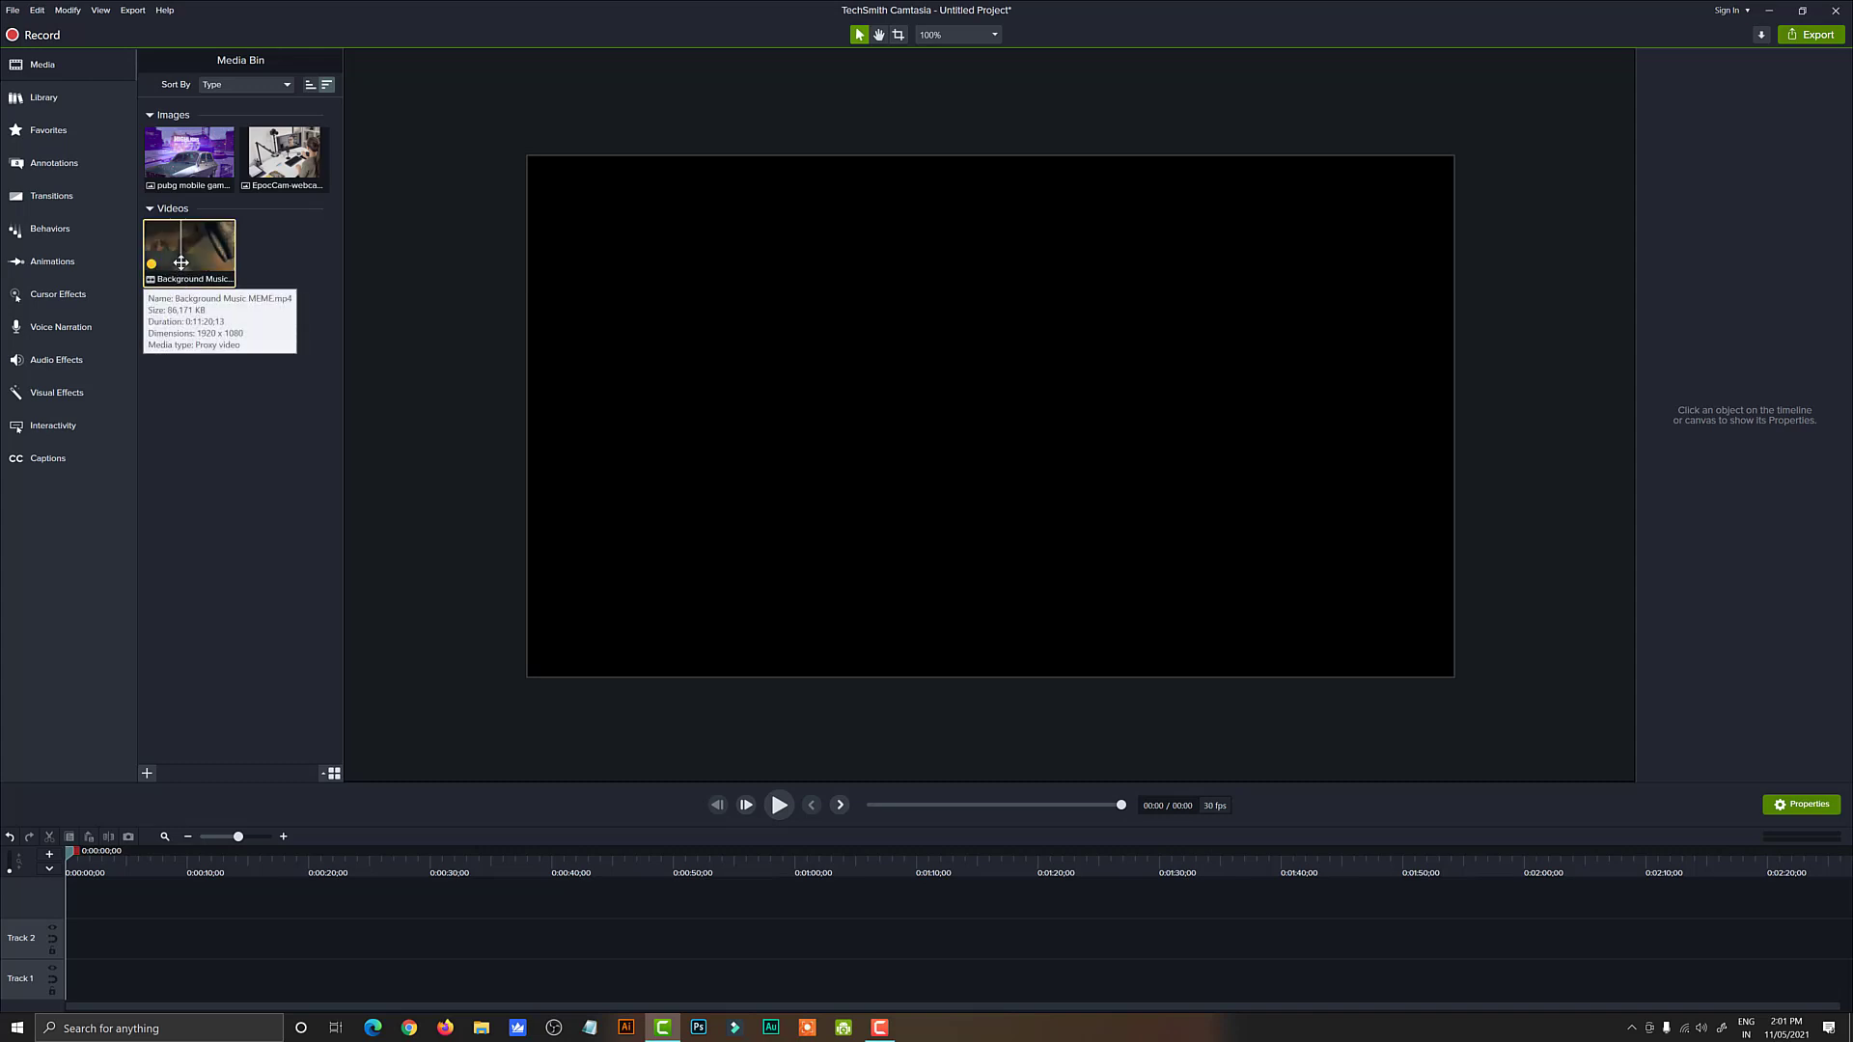
Step: Place the proxied Background Music MEME video at the start of Track 1 and scrub through it to preview playback
left_click_drag(181, 263, 62, 1004)
left_click_drag(151, 874, 650, 936)
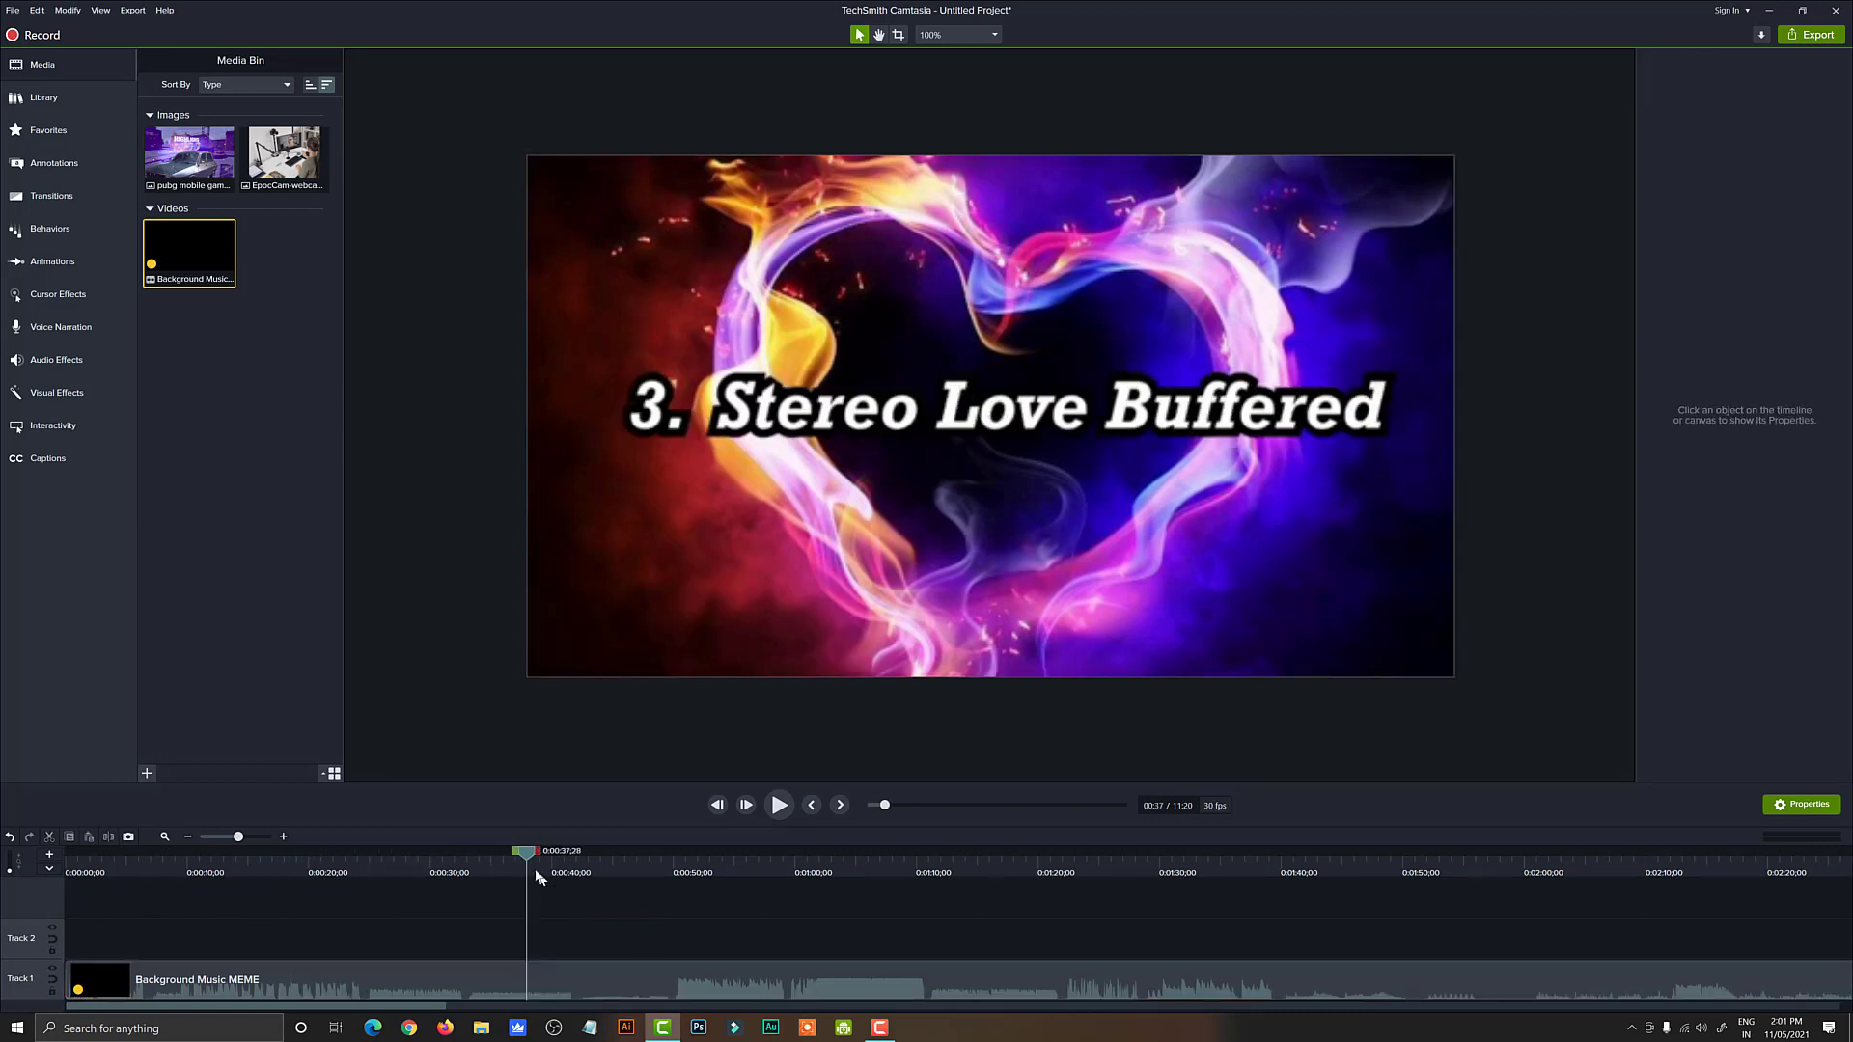
left_click_drag(530, 864, 612, 862)
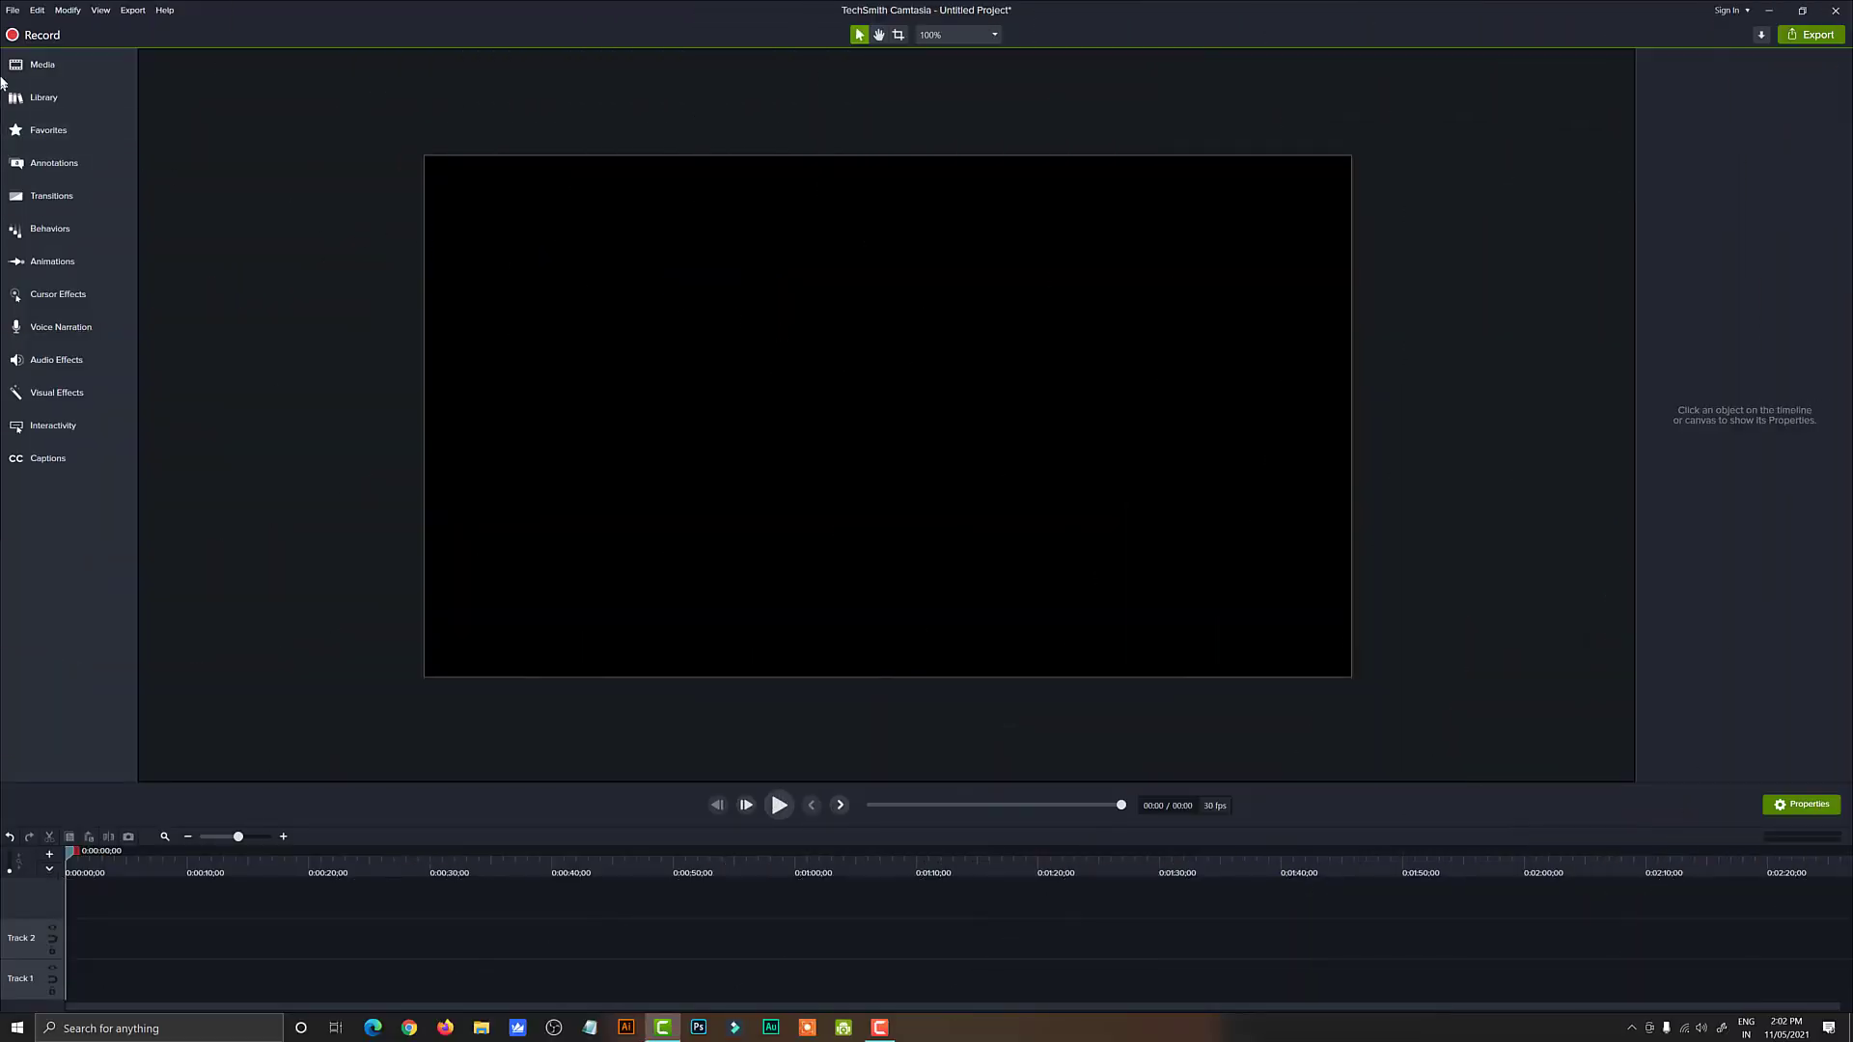
Step: Add the EpocCam webcam image to the start of Track 2 and apply the Fade behavior to it
left_click(16, 68)
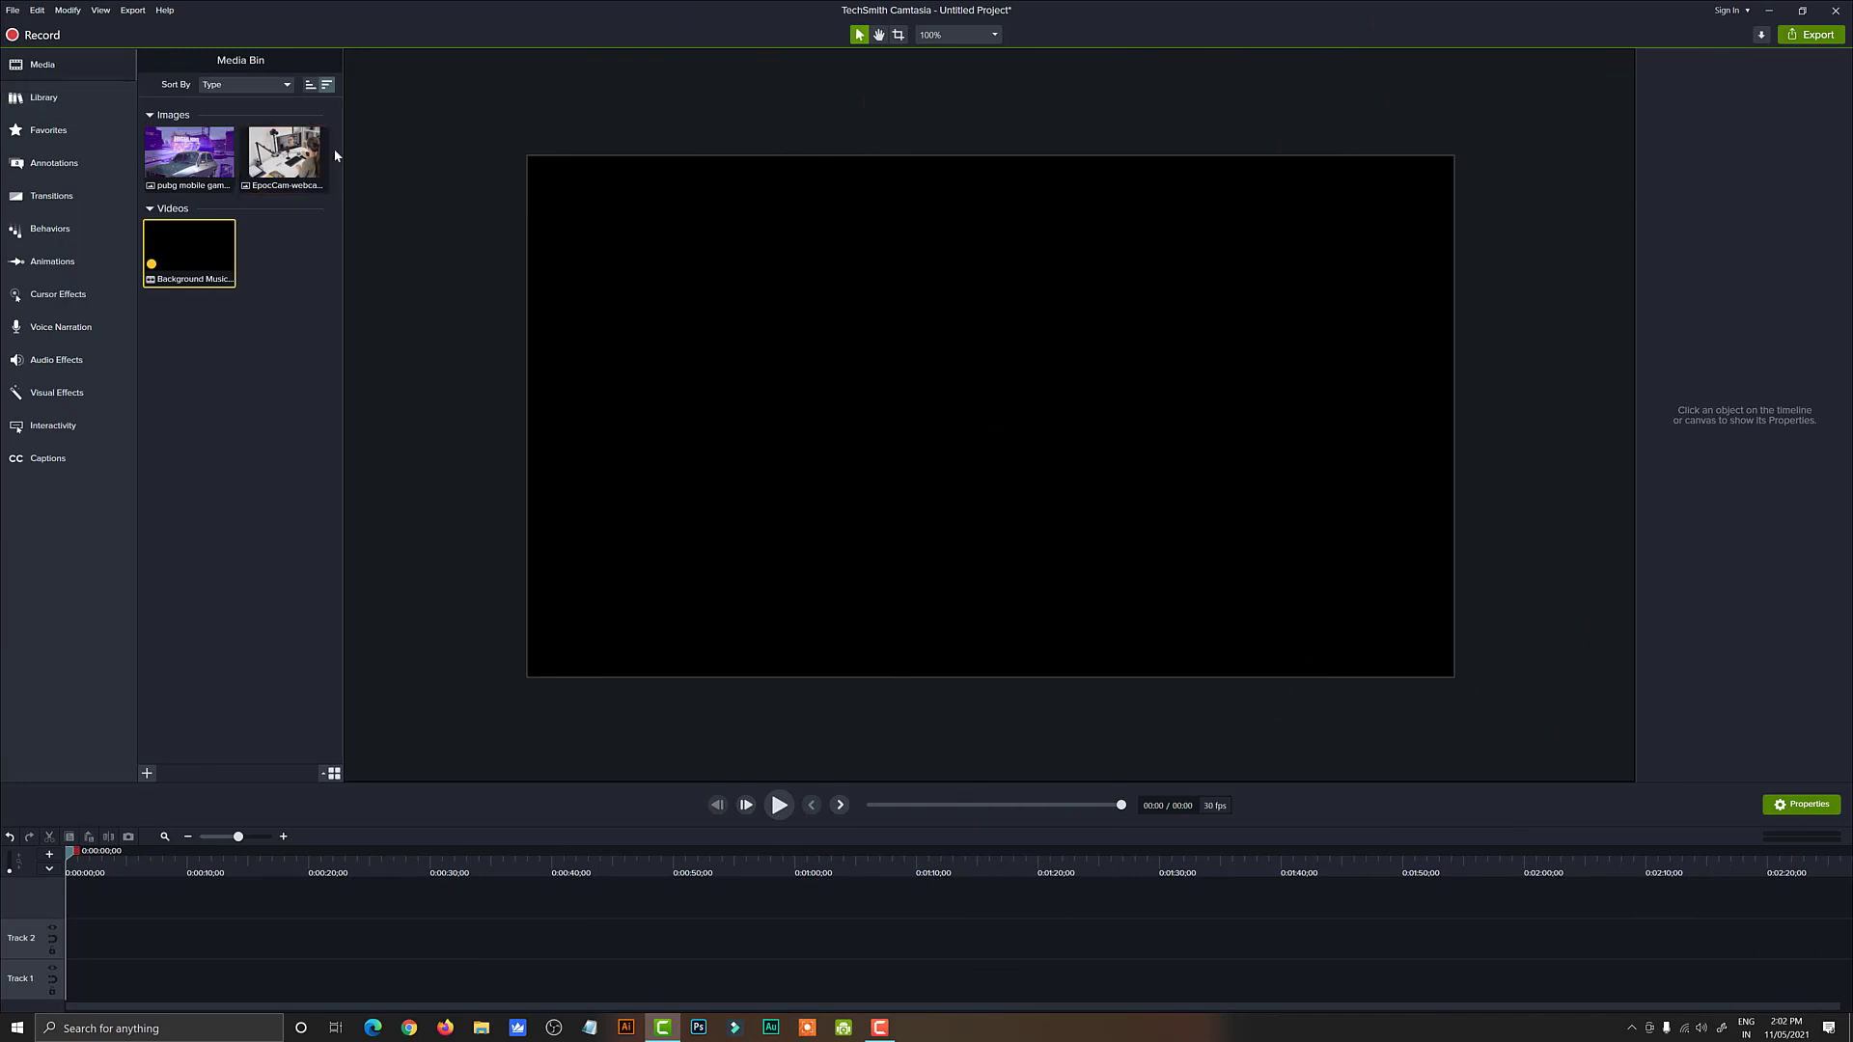
left_click_drag(311, 150, 57, 950)
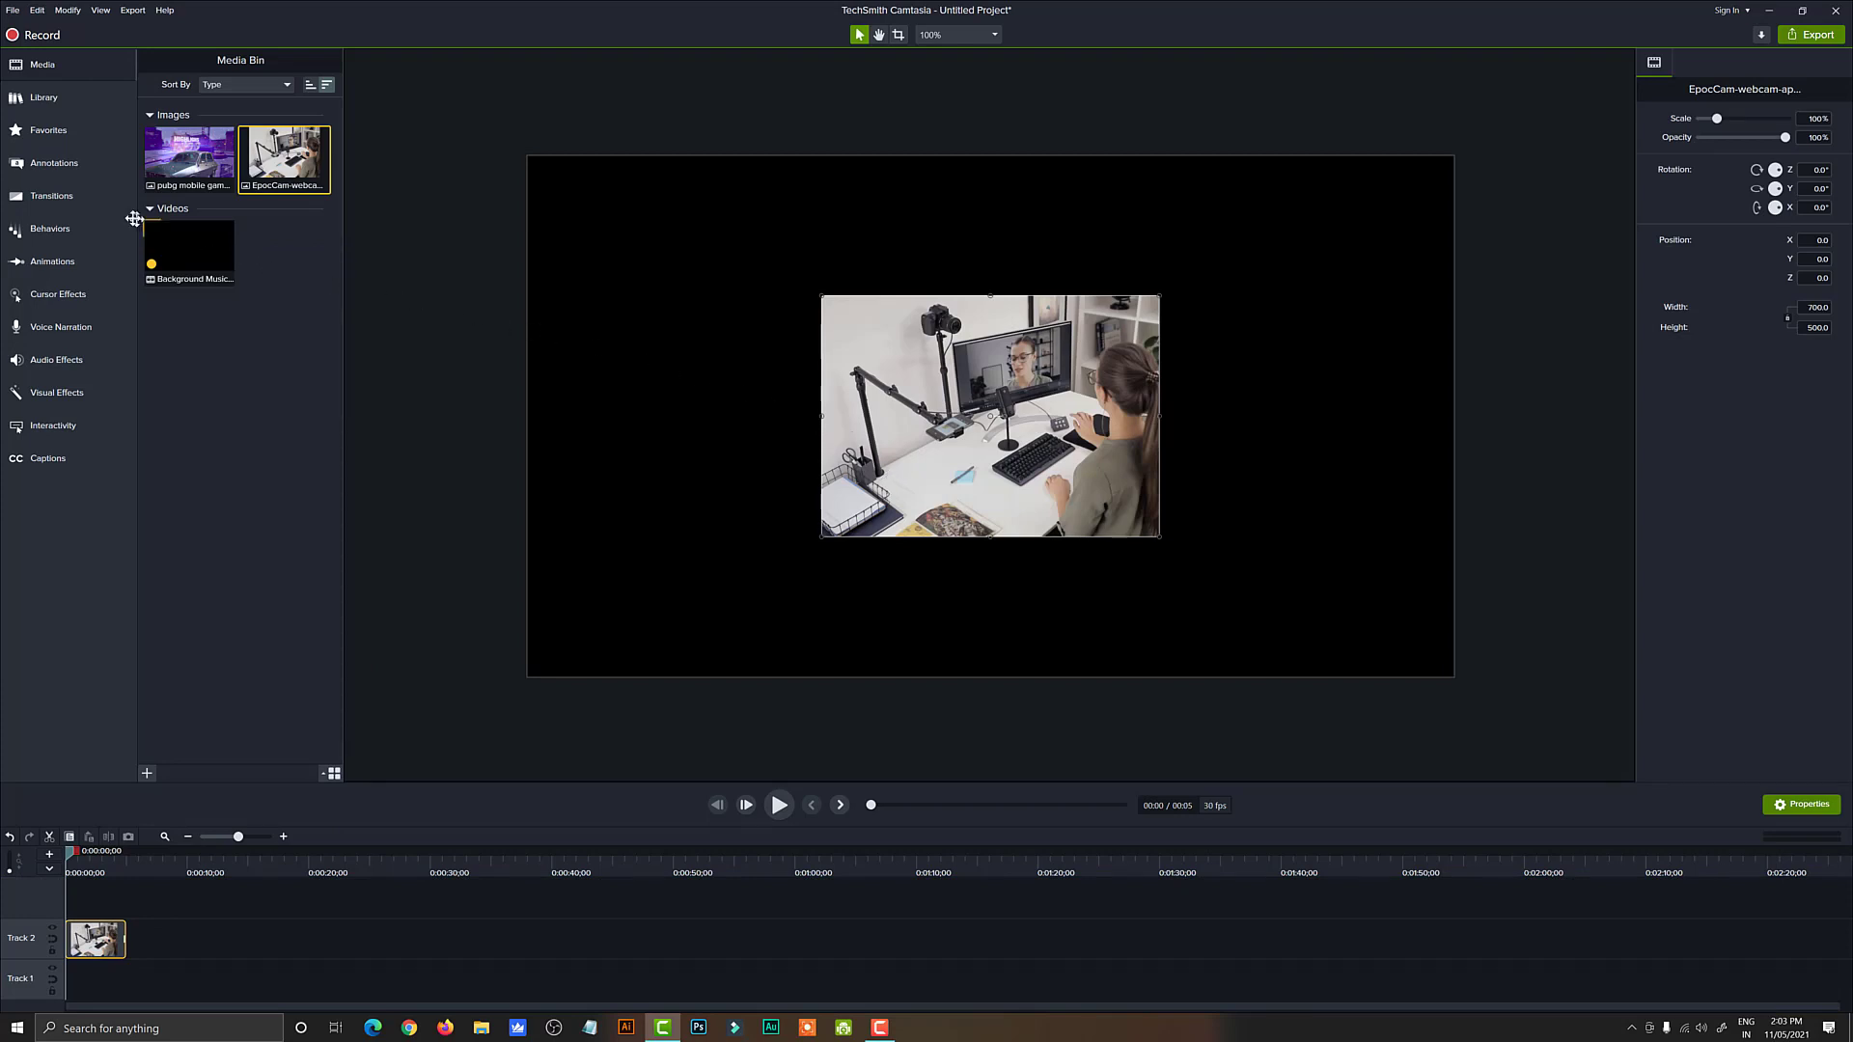
left_click(69, 235)
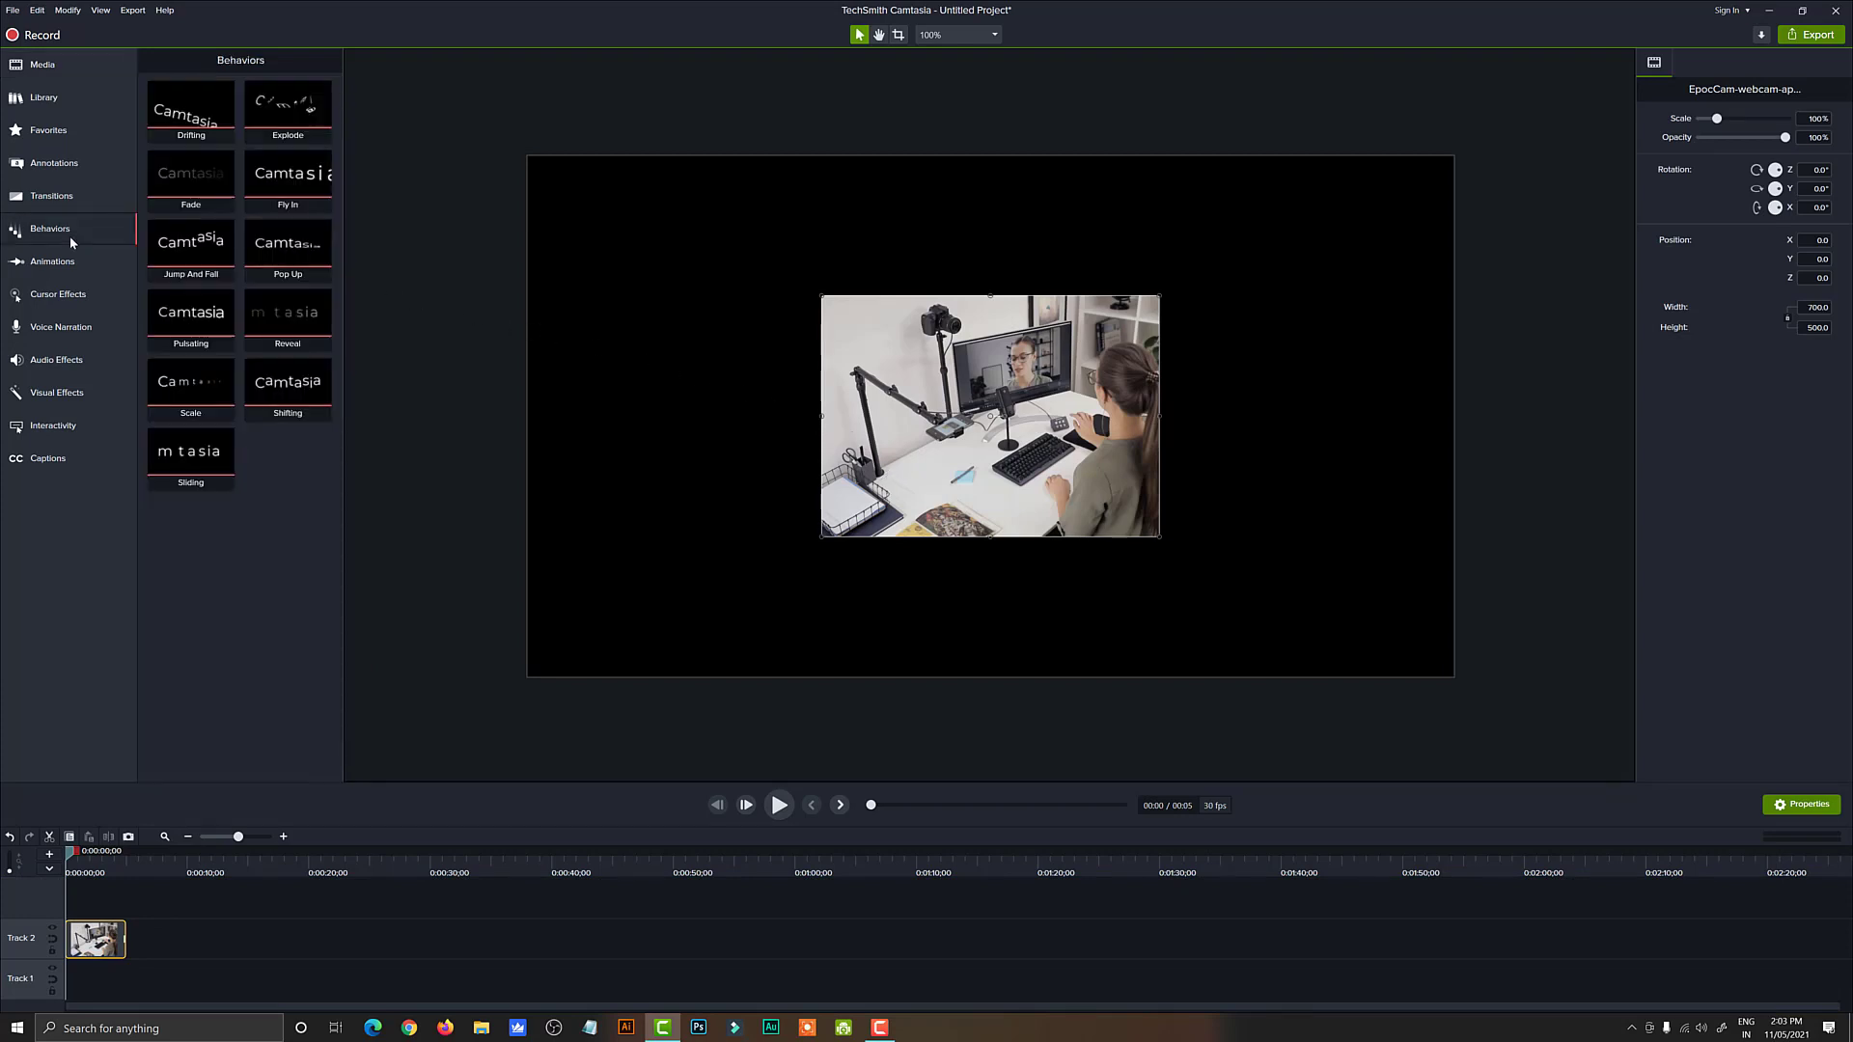
left_click_drag(213, 179, 992, 370)
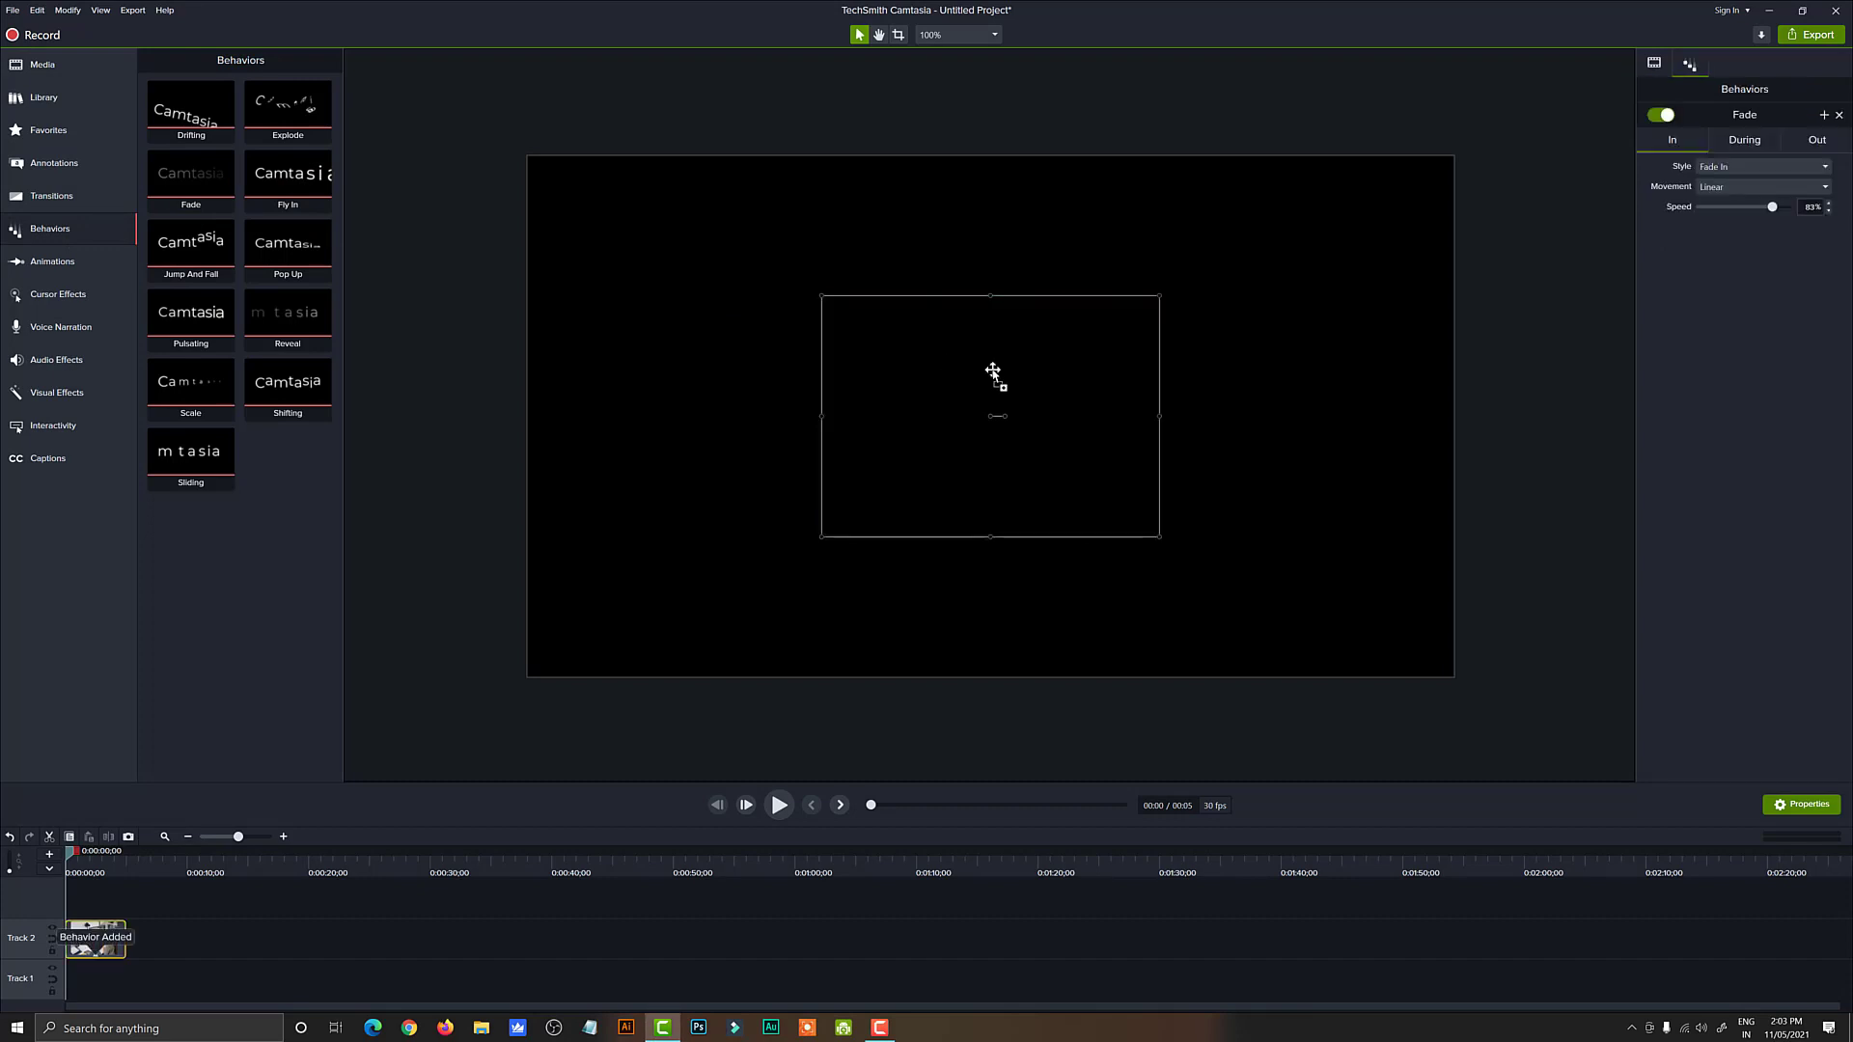
Step: Toggle the Fade behavior off and on, dismiss saving it as a preset, and remove it from the image
left_click(1654, 116)
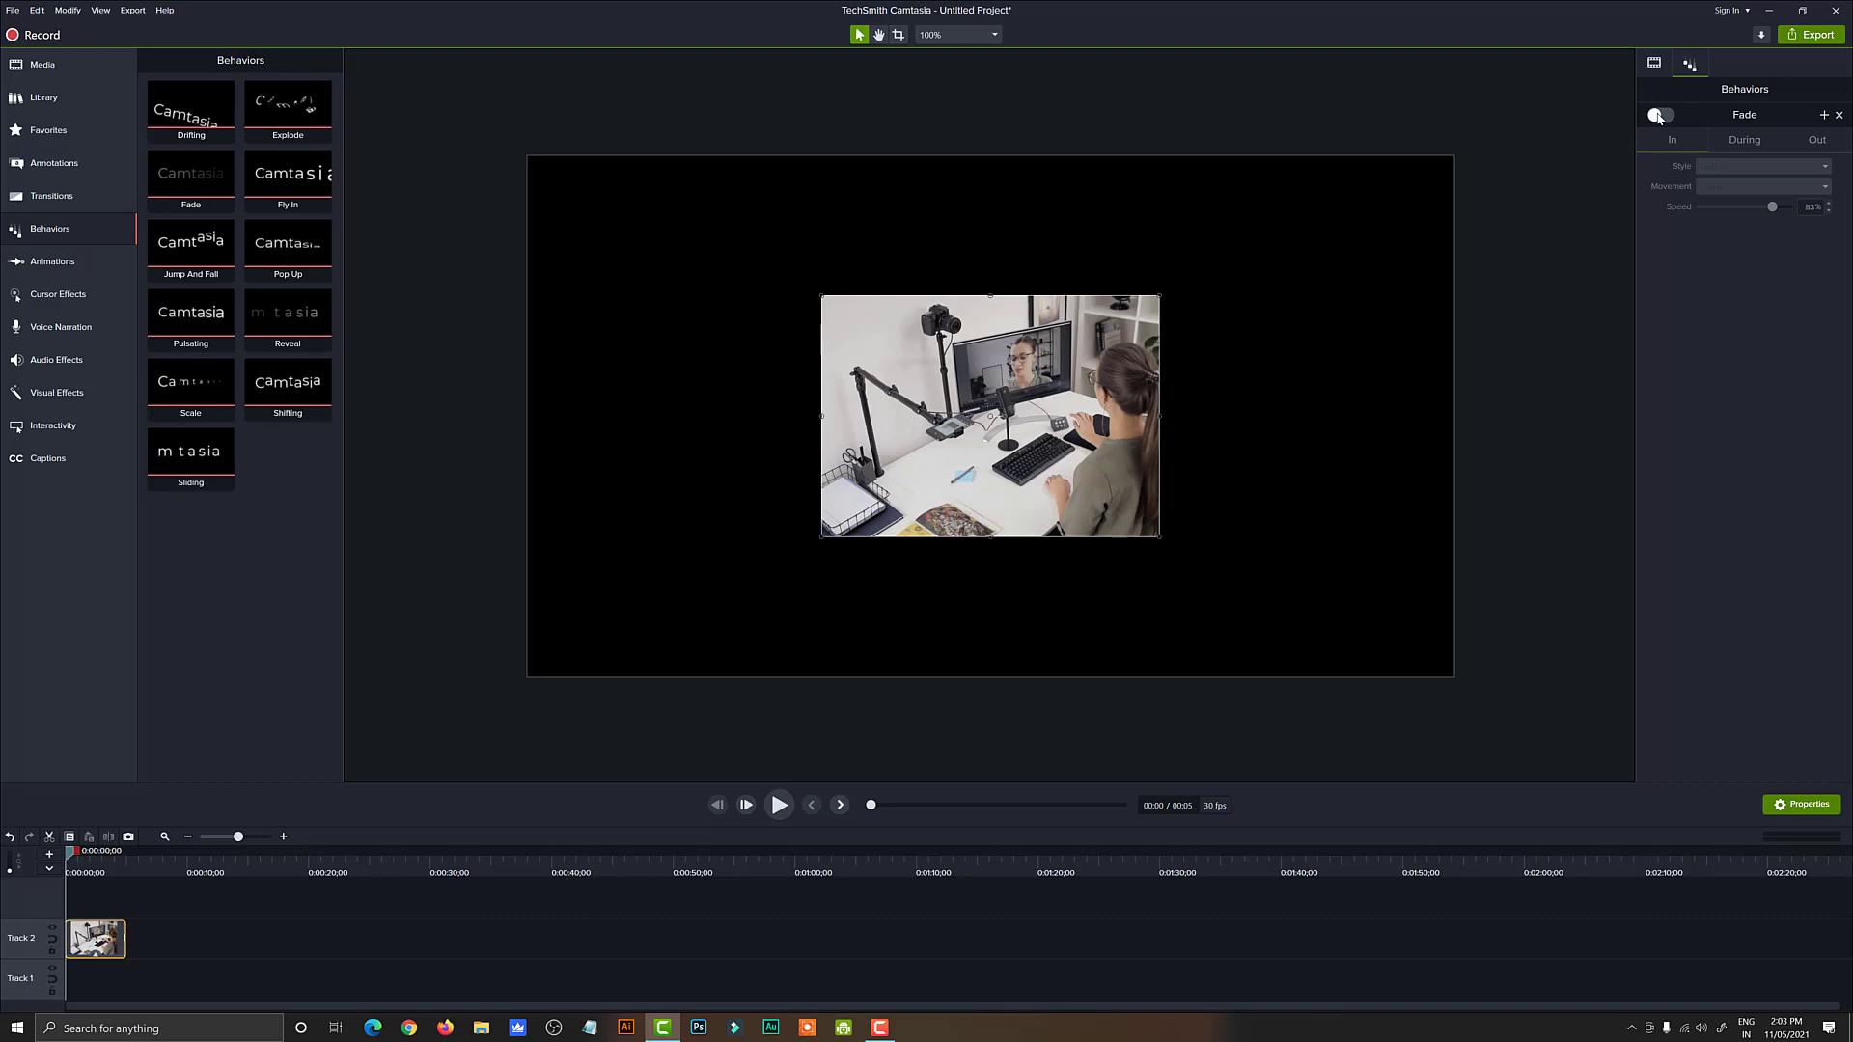
left_click(1658, 116)
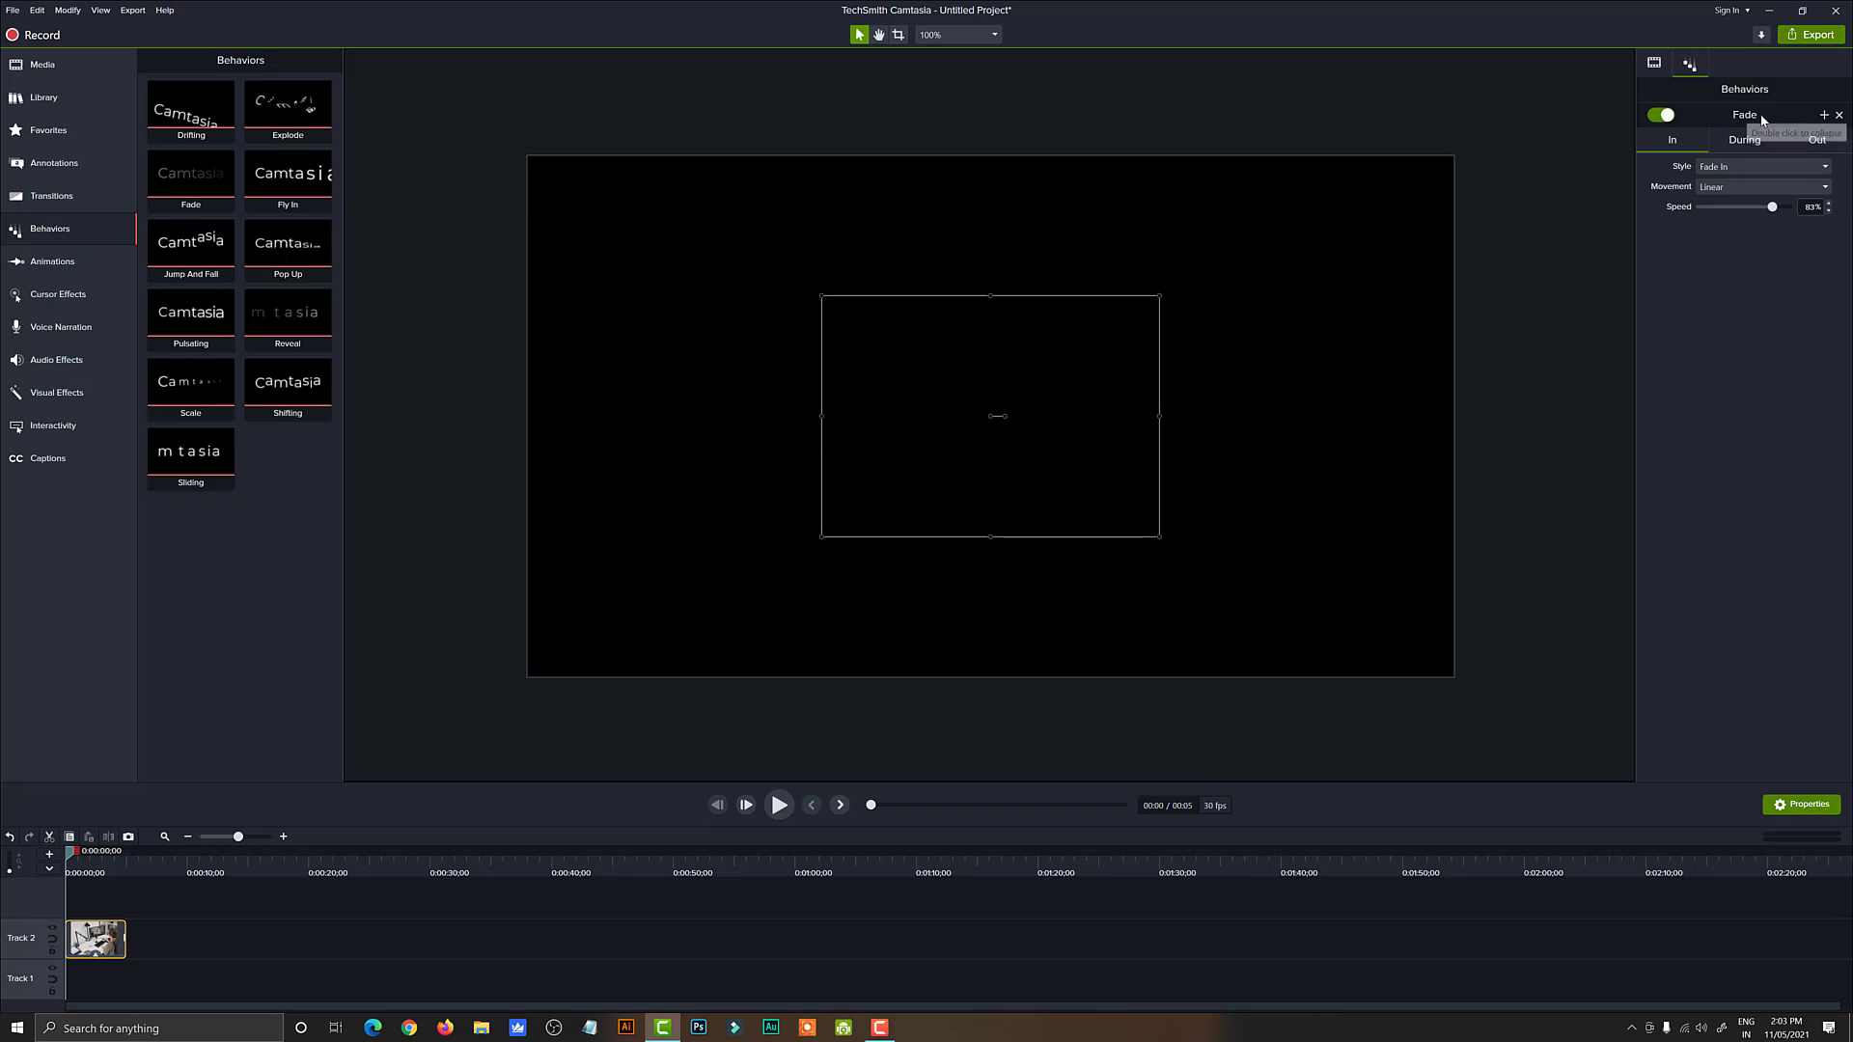
left_click(1825, 116)
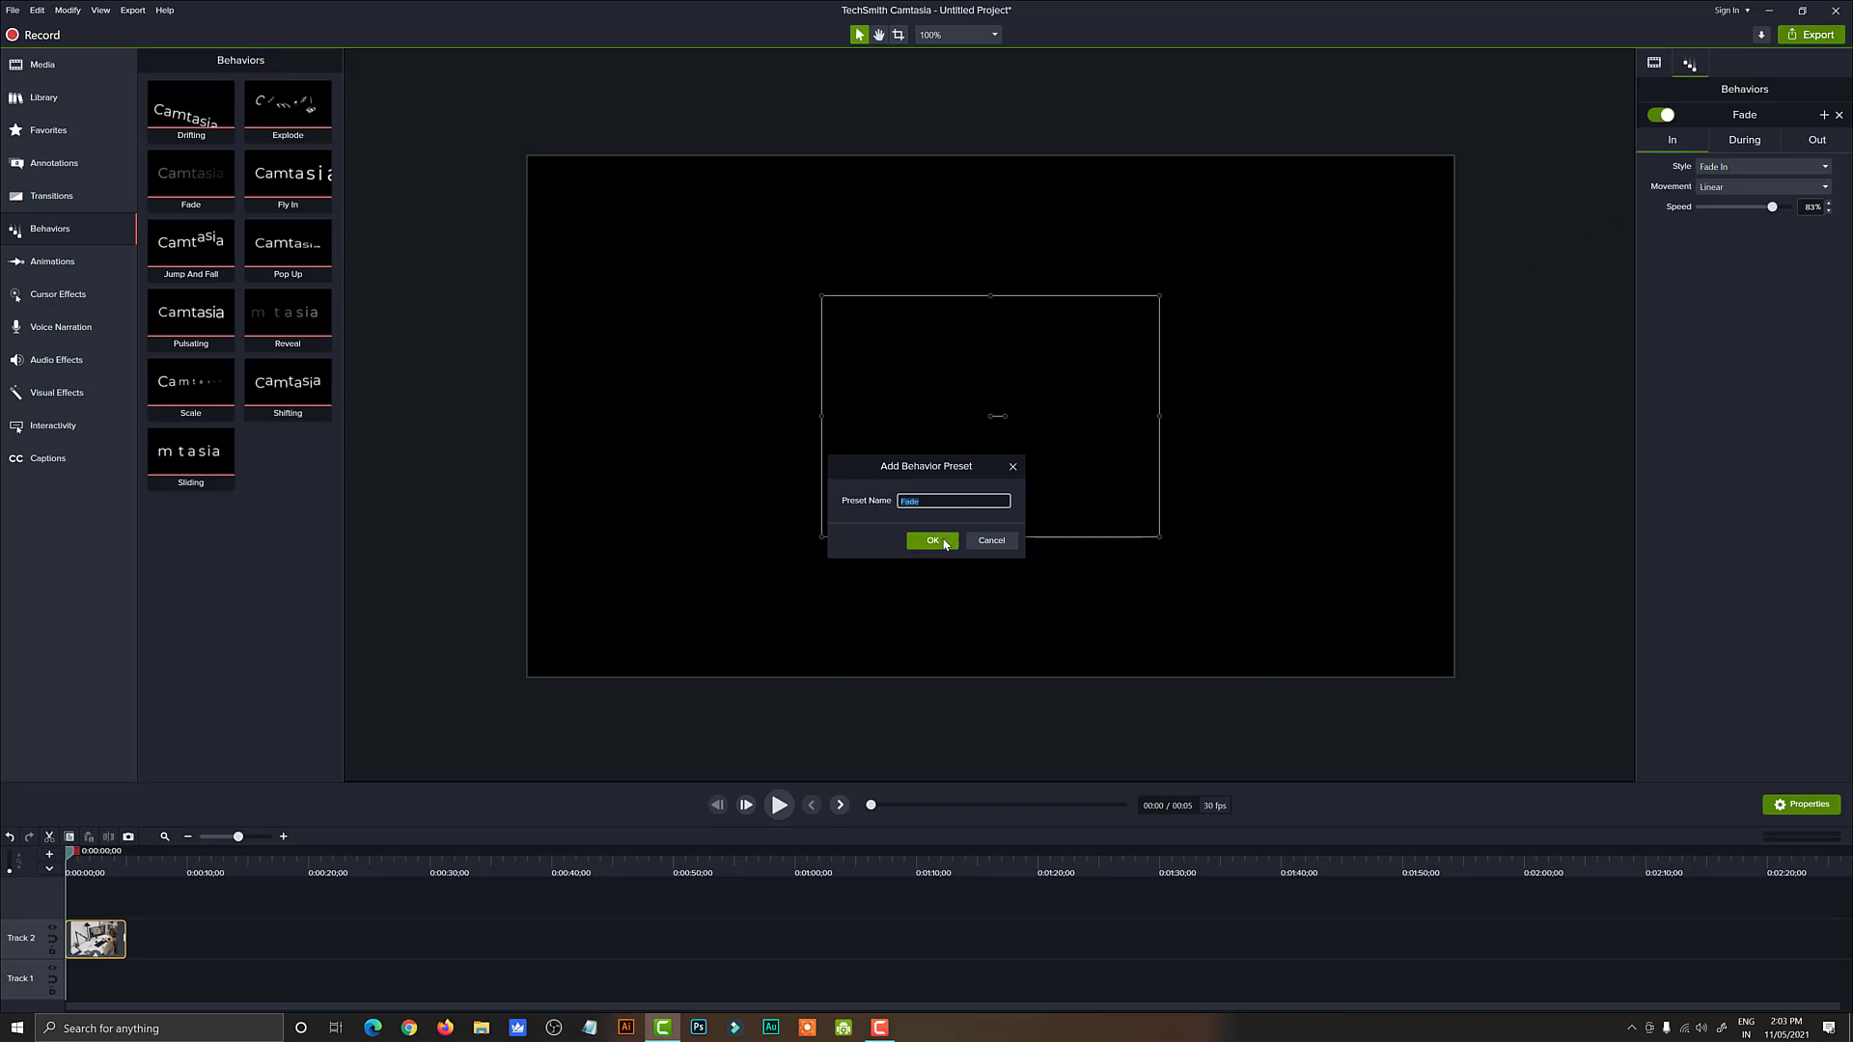
left_click(985, 540)
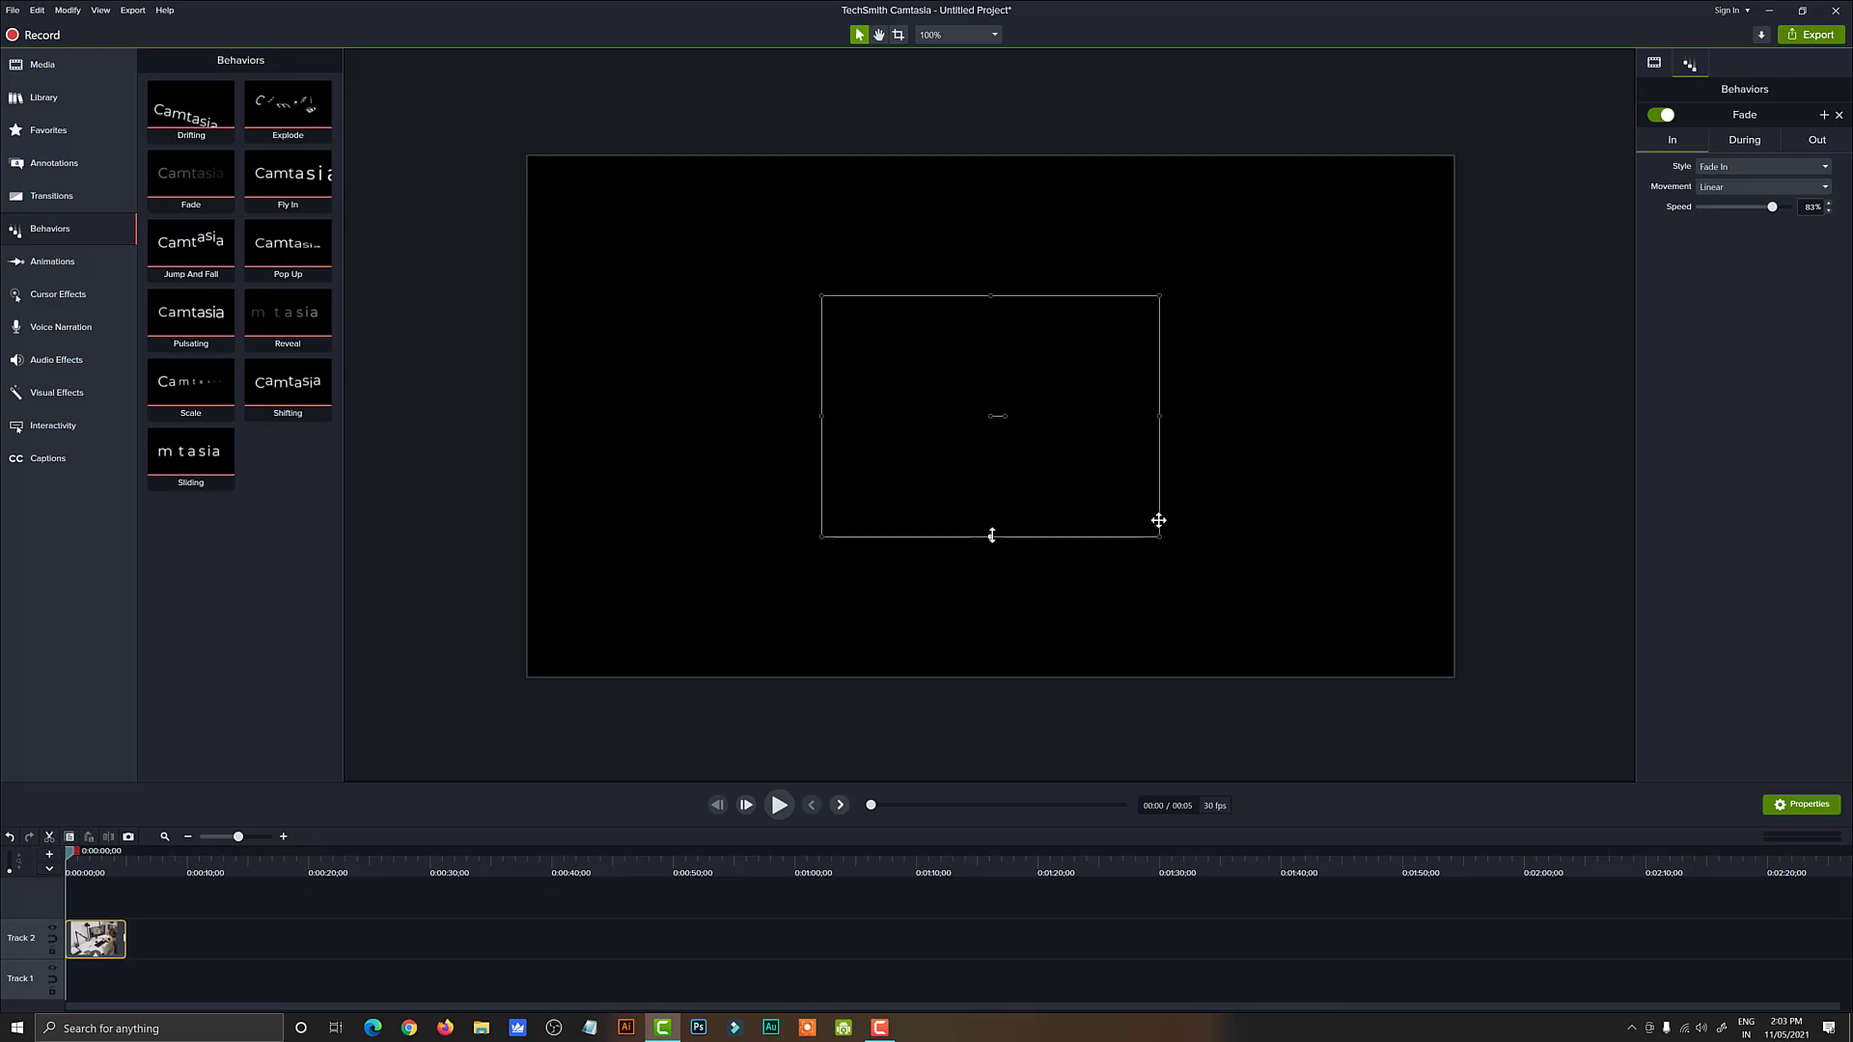
left_click(1839, 117)
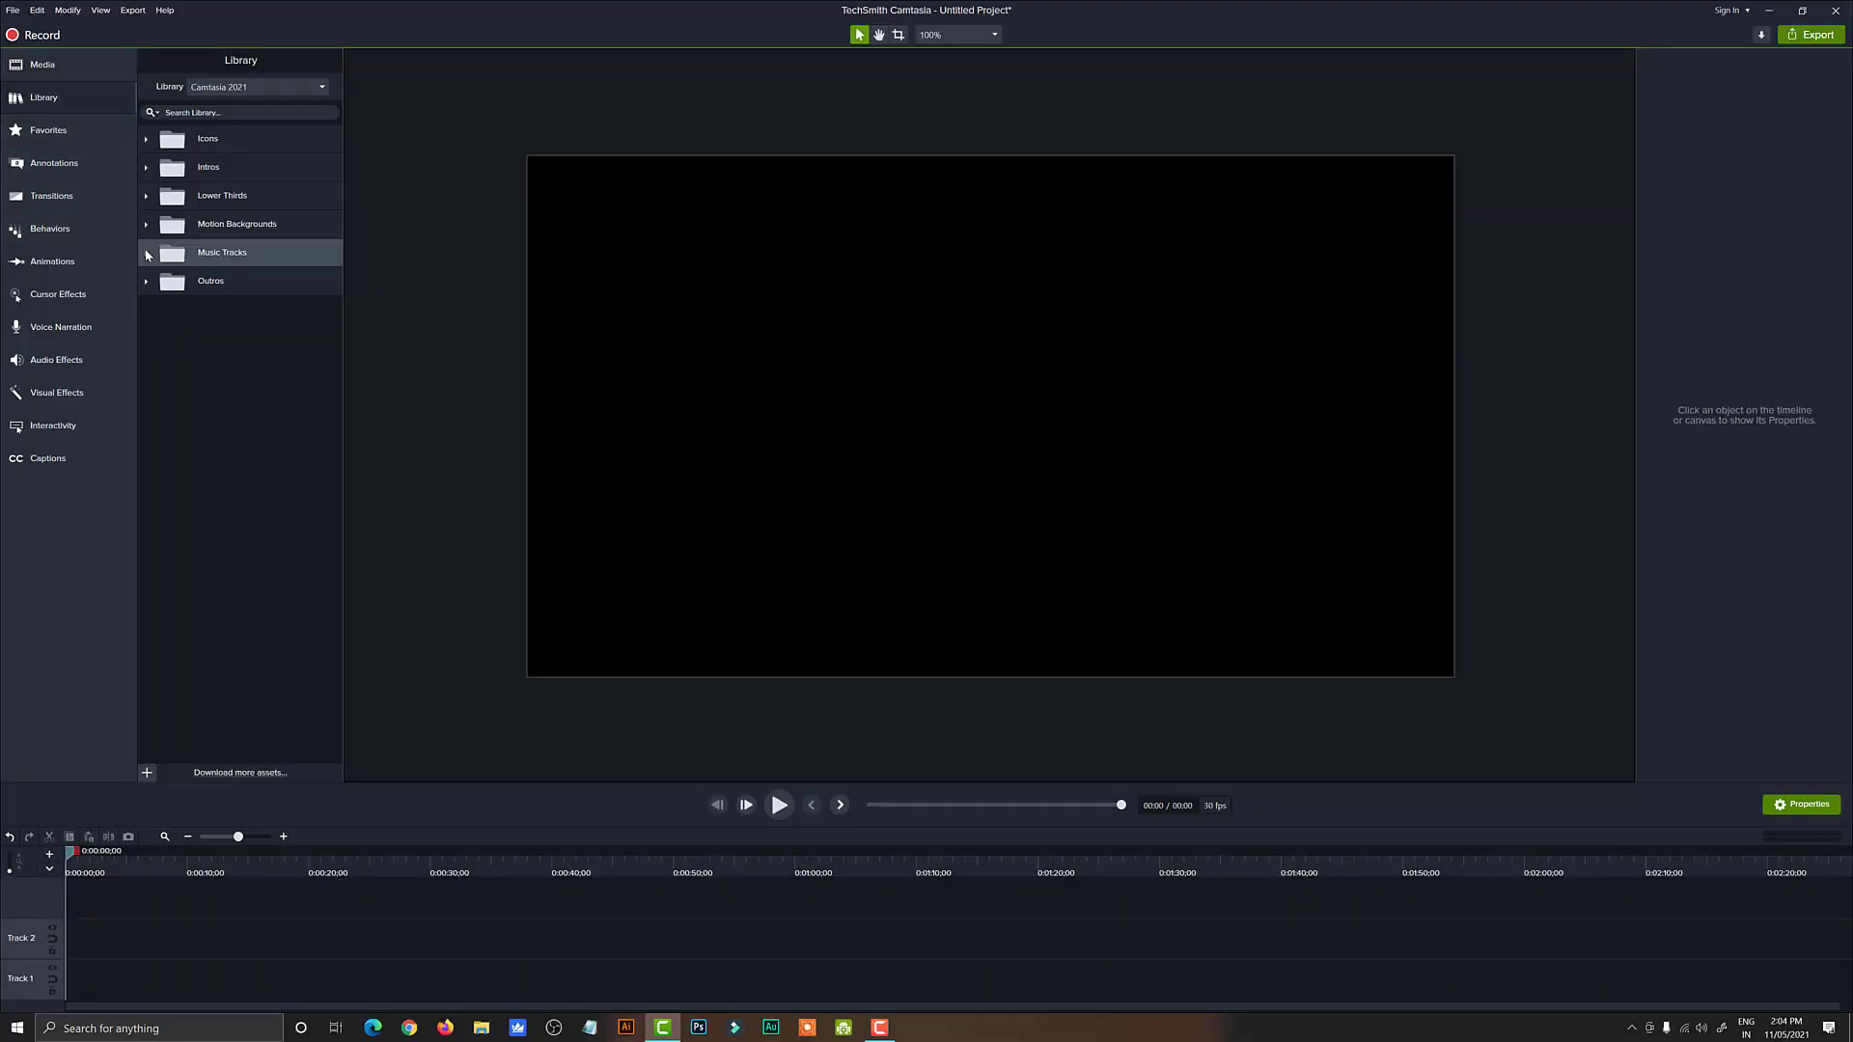
Step: Add the library music track asweetfeeling to the start of Track 1 and firefly to Track 2 at about 25 seconds
left_click(148, 254)
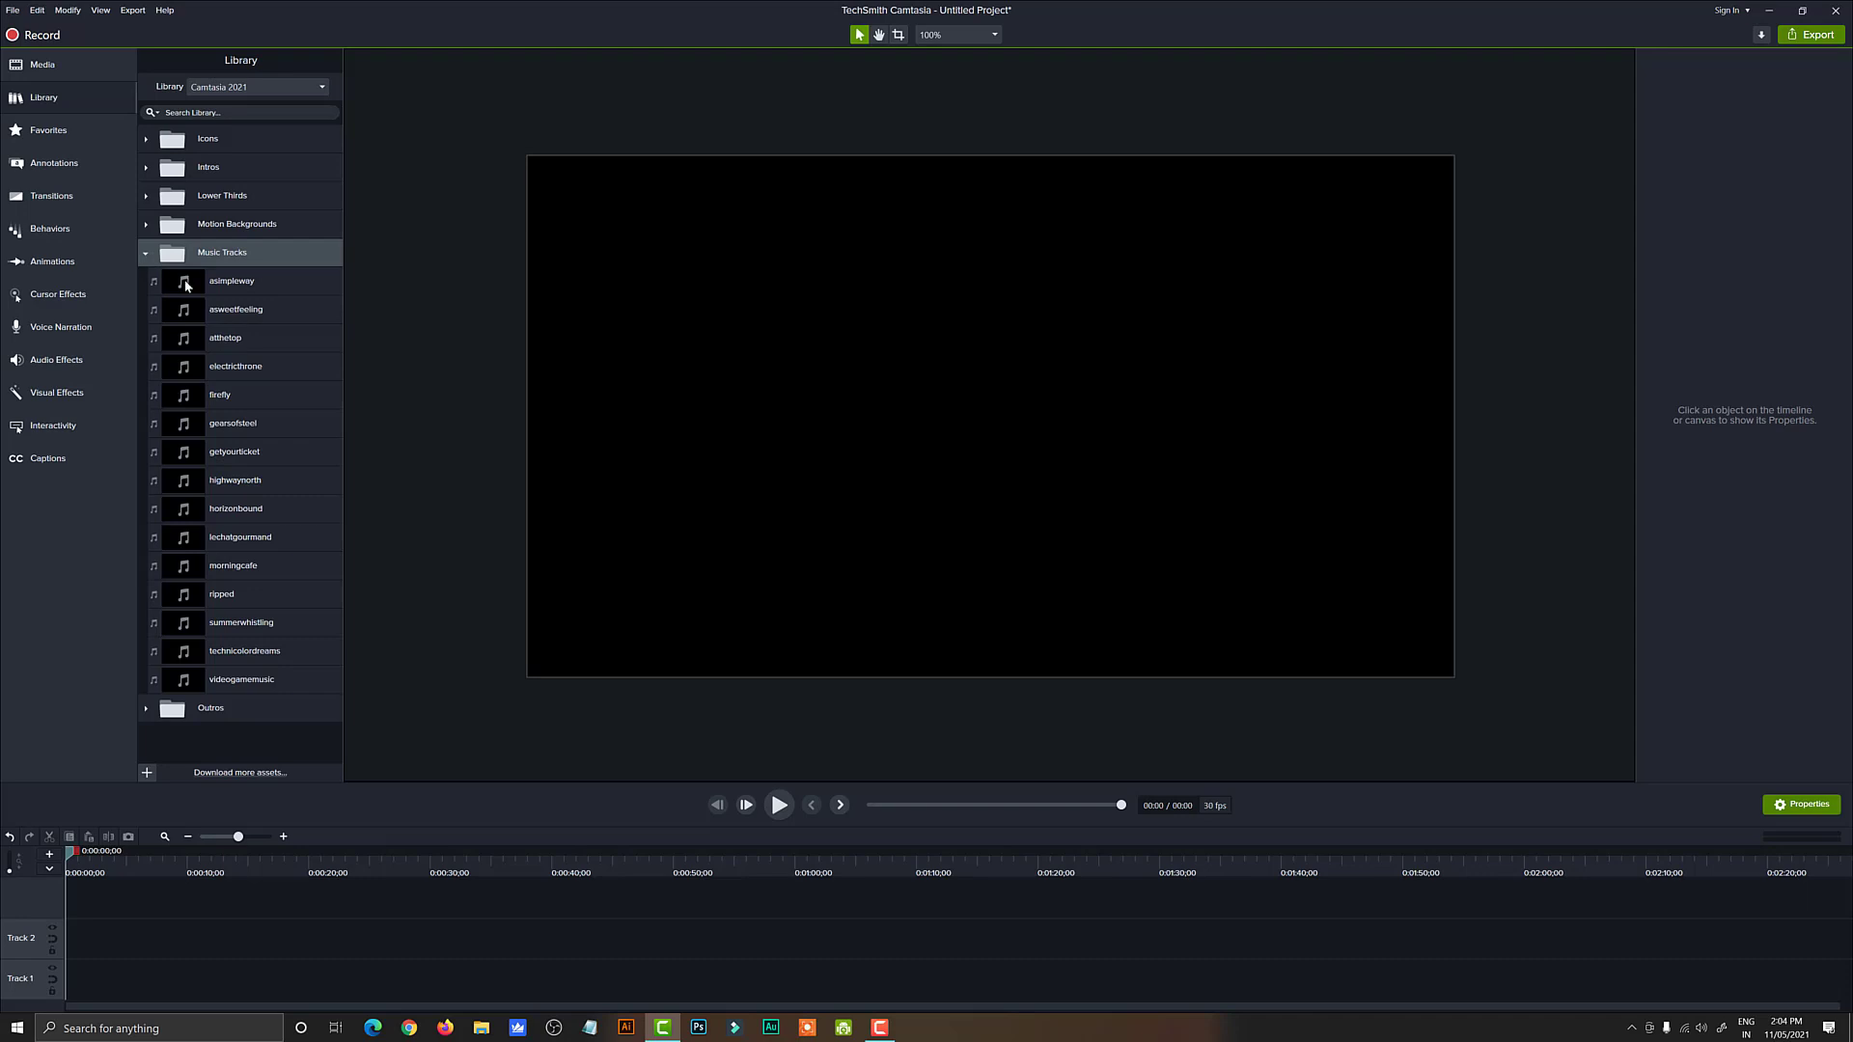
left_click_drag(213, 312, 77, 994)
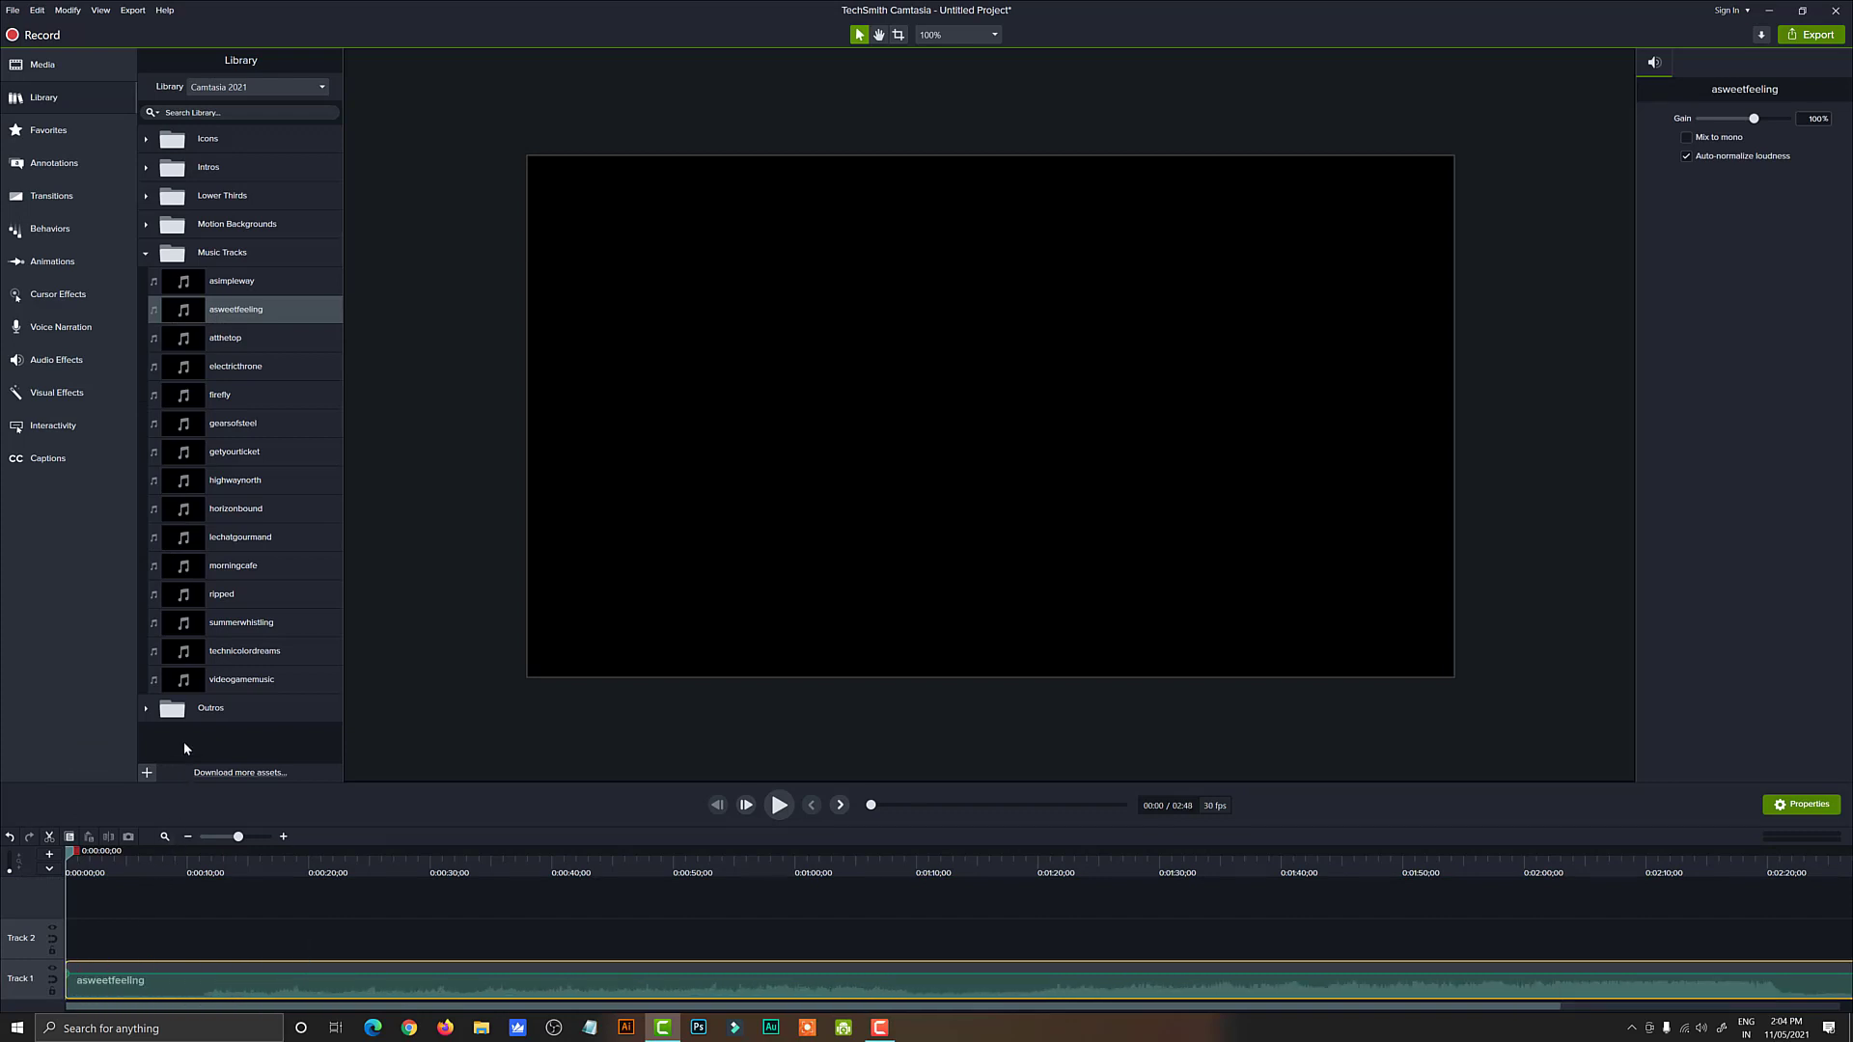
left_click_drag(217, 396, 198, 941)
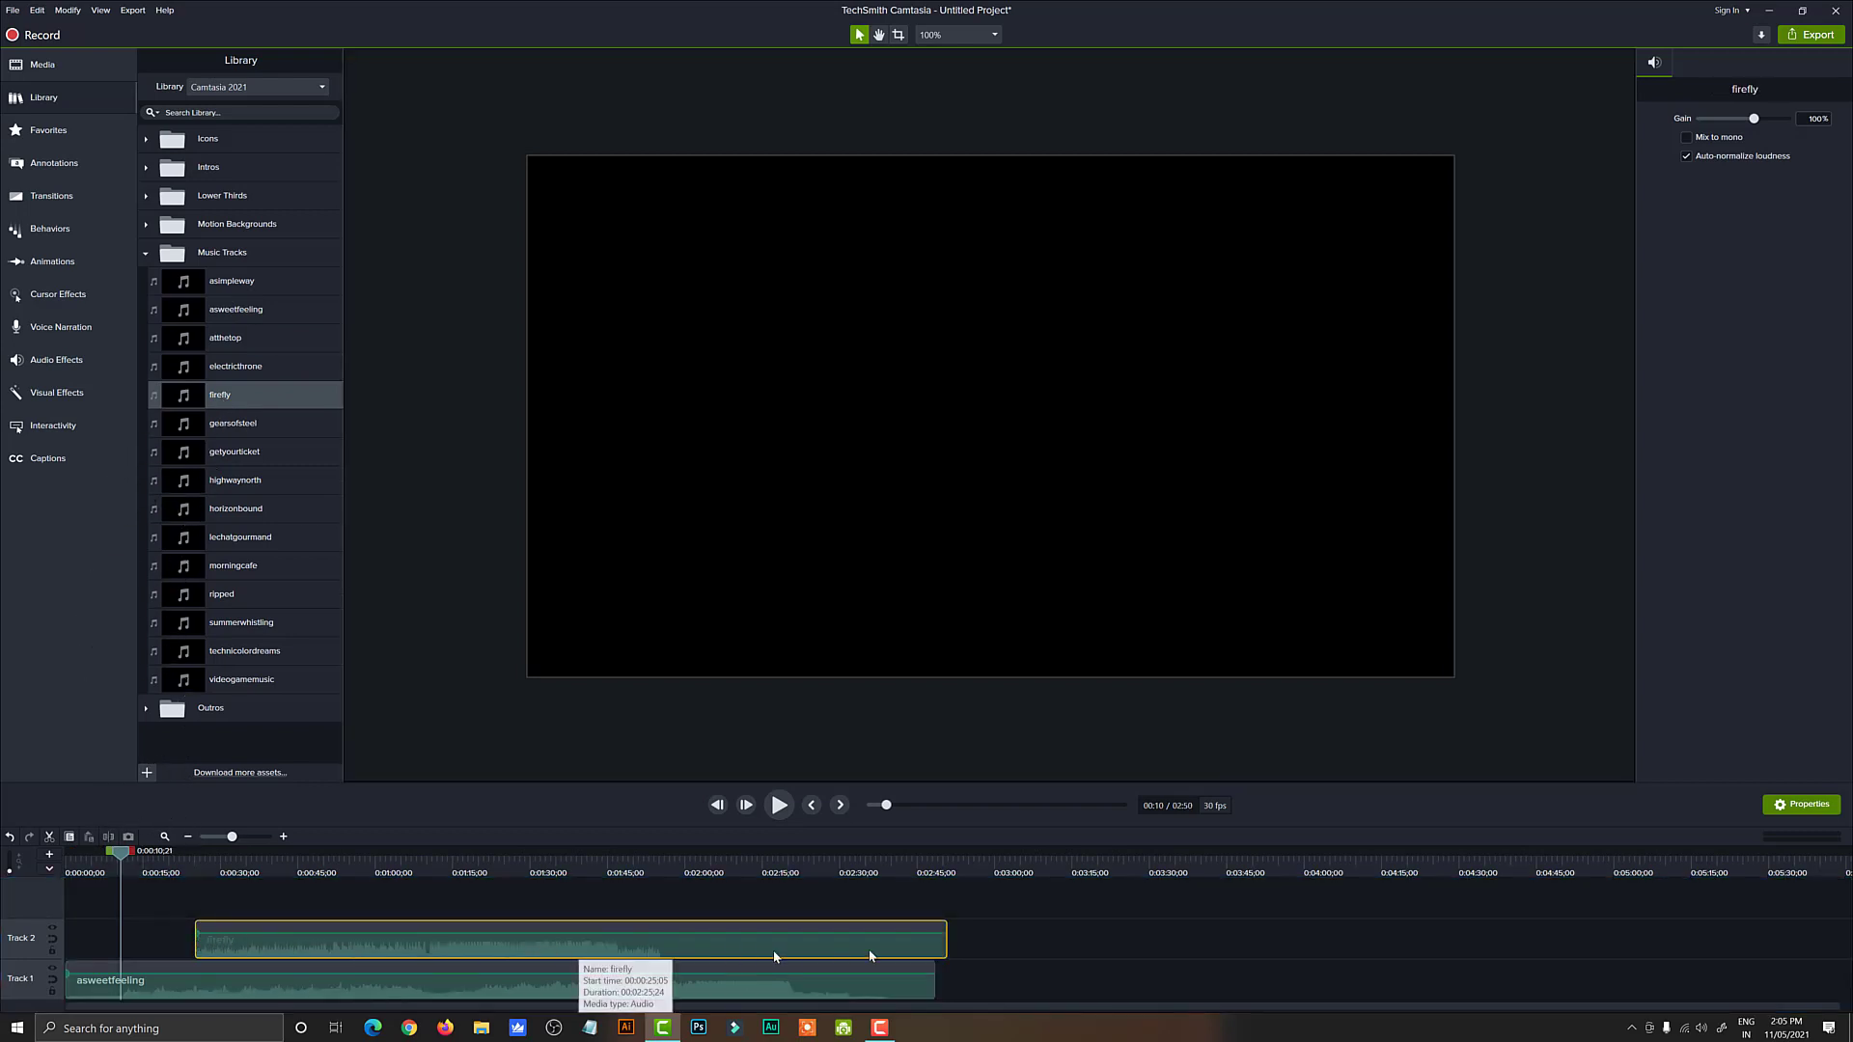
Step: Trim the firefly clip to about 12 seconds and position it from about 0:55 to 1:07 on Track 2
left_click_drag(950, 955, 359, 959)
left_click(324, 938)
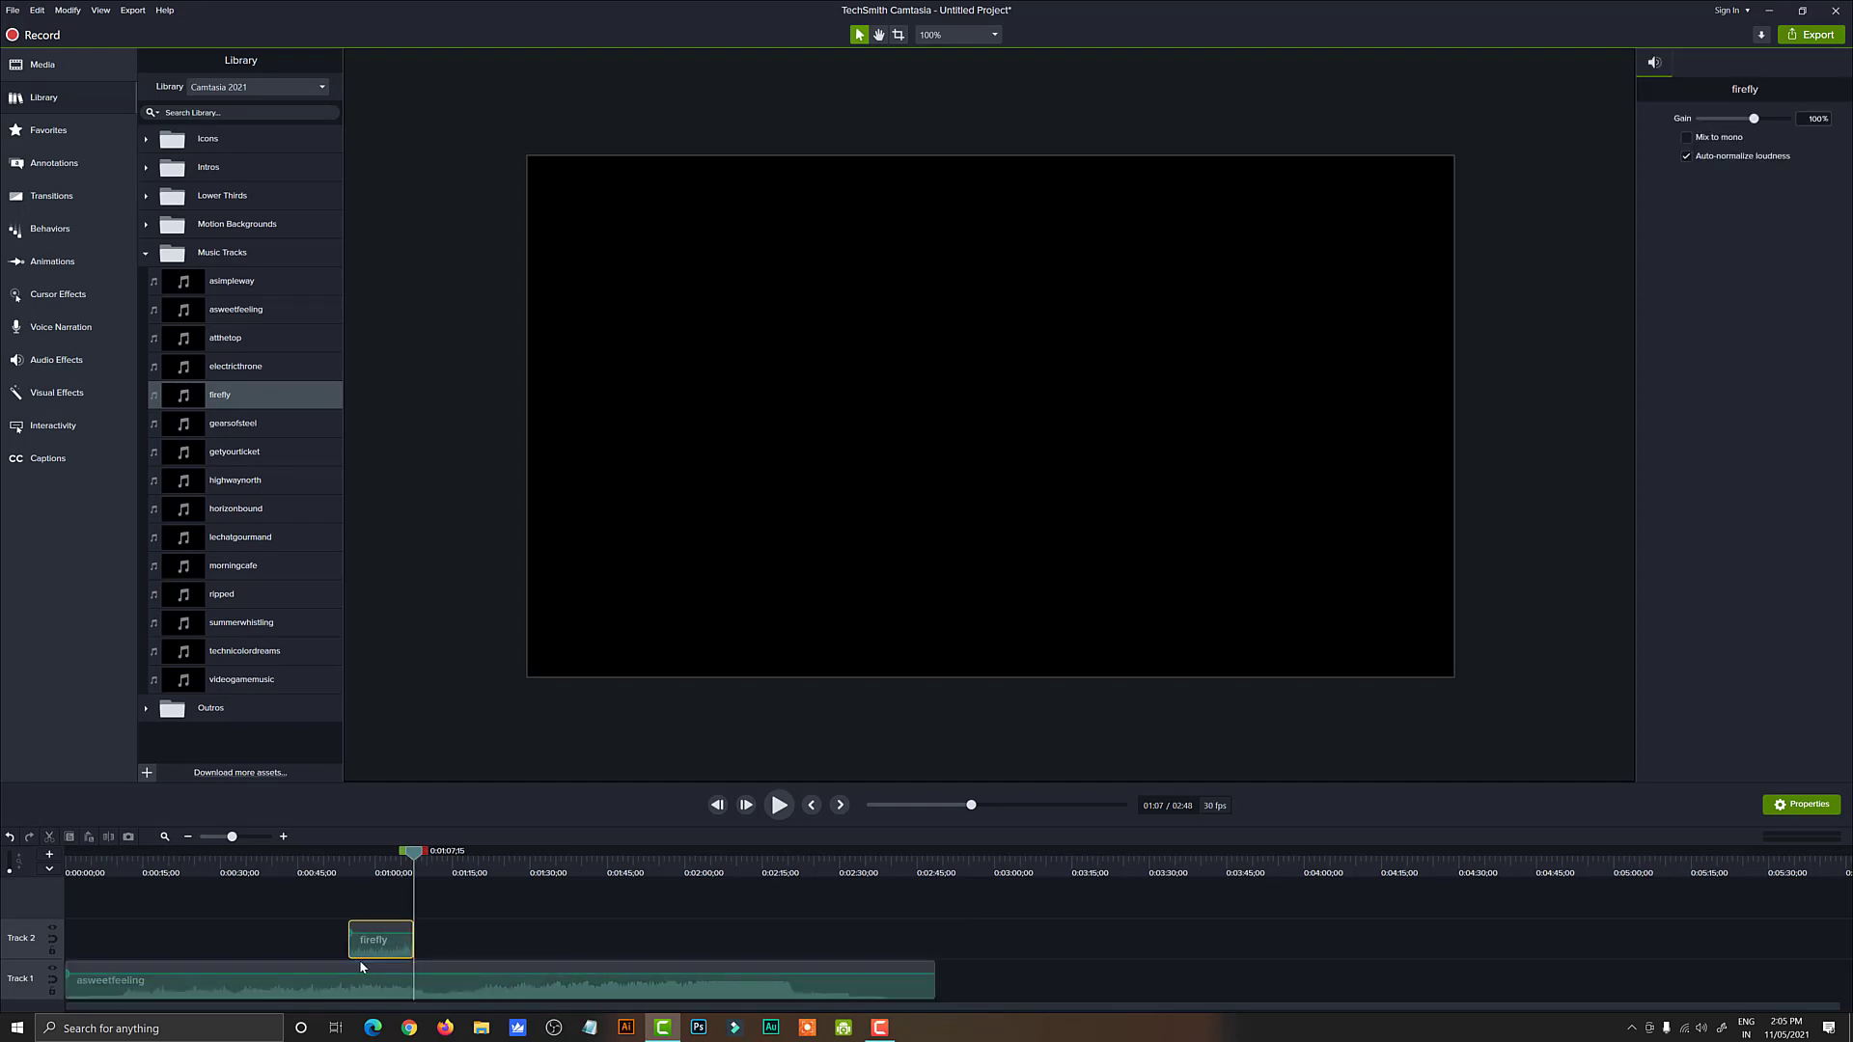
left_click(489, 953)
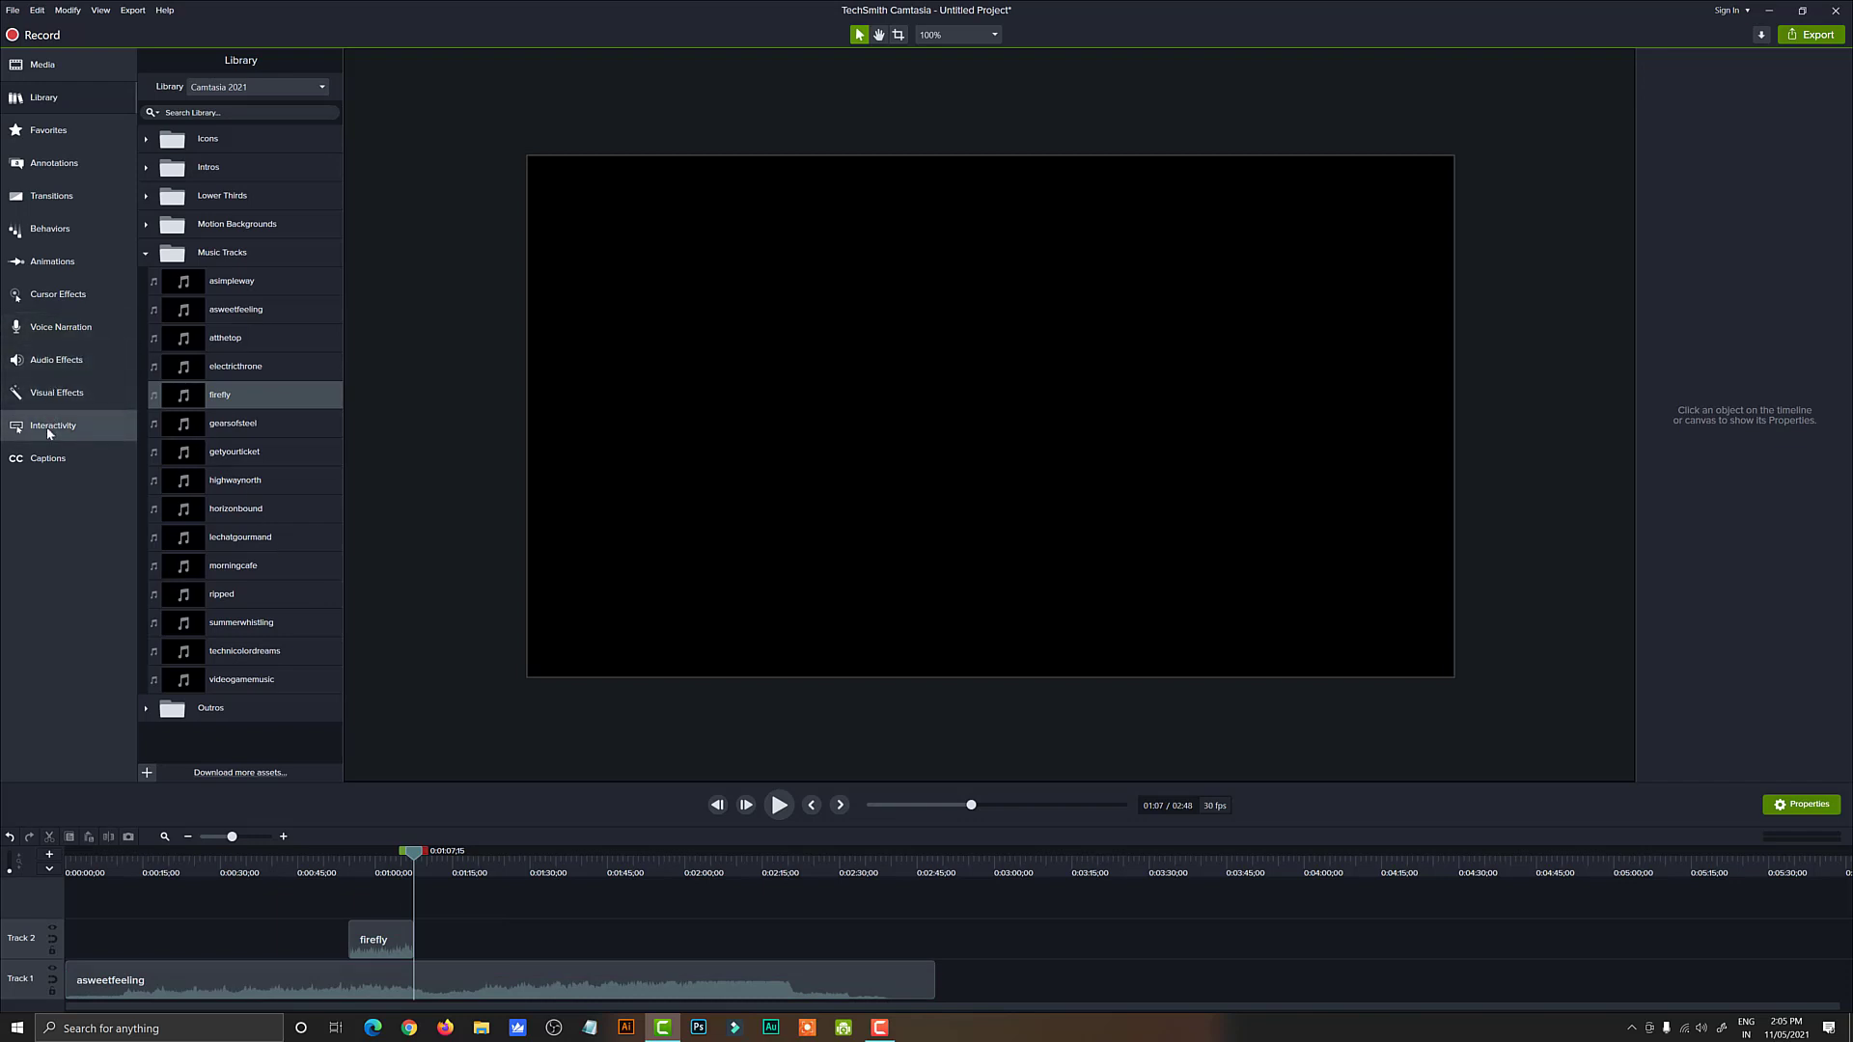
Step: Apply the Emphasize audio effect to the firefly clip and play the timeline from about 0:49 to hear it
left_click(39, 368)
left_click(39, 368)
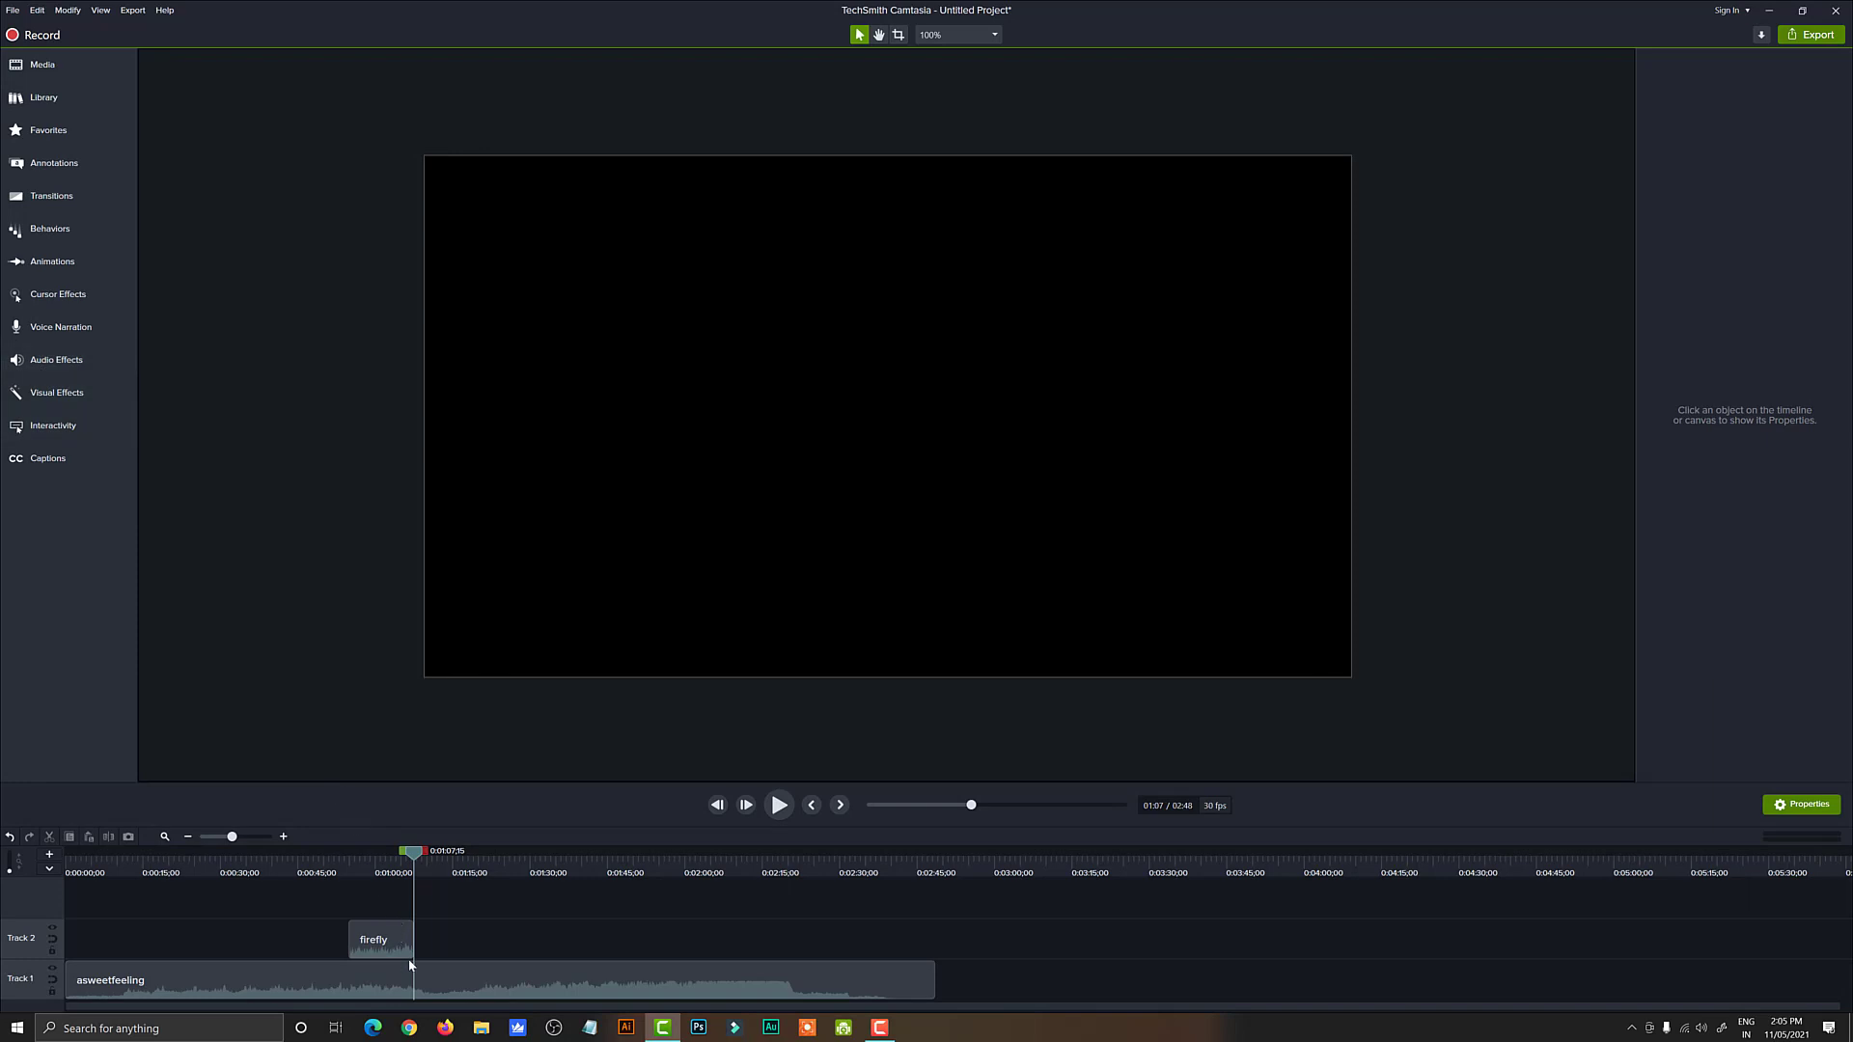
left_click(83, 359)
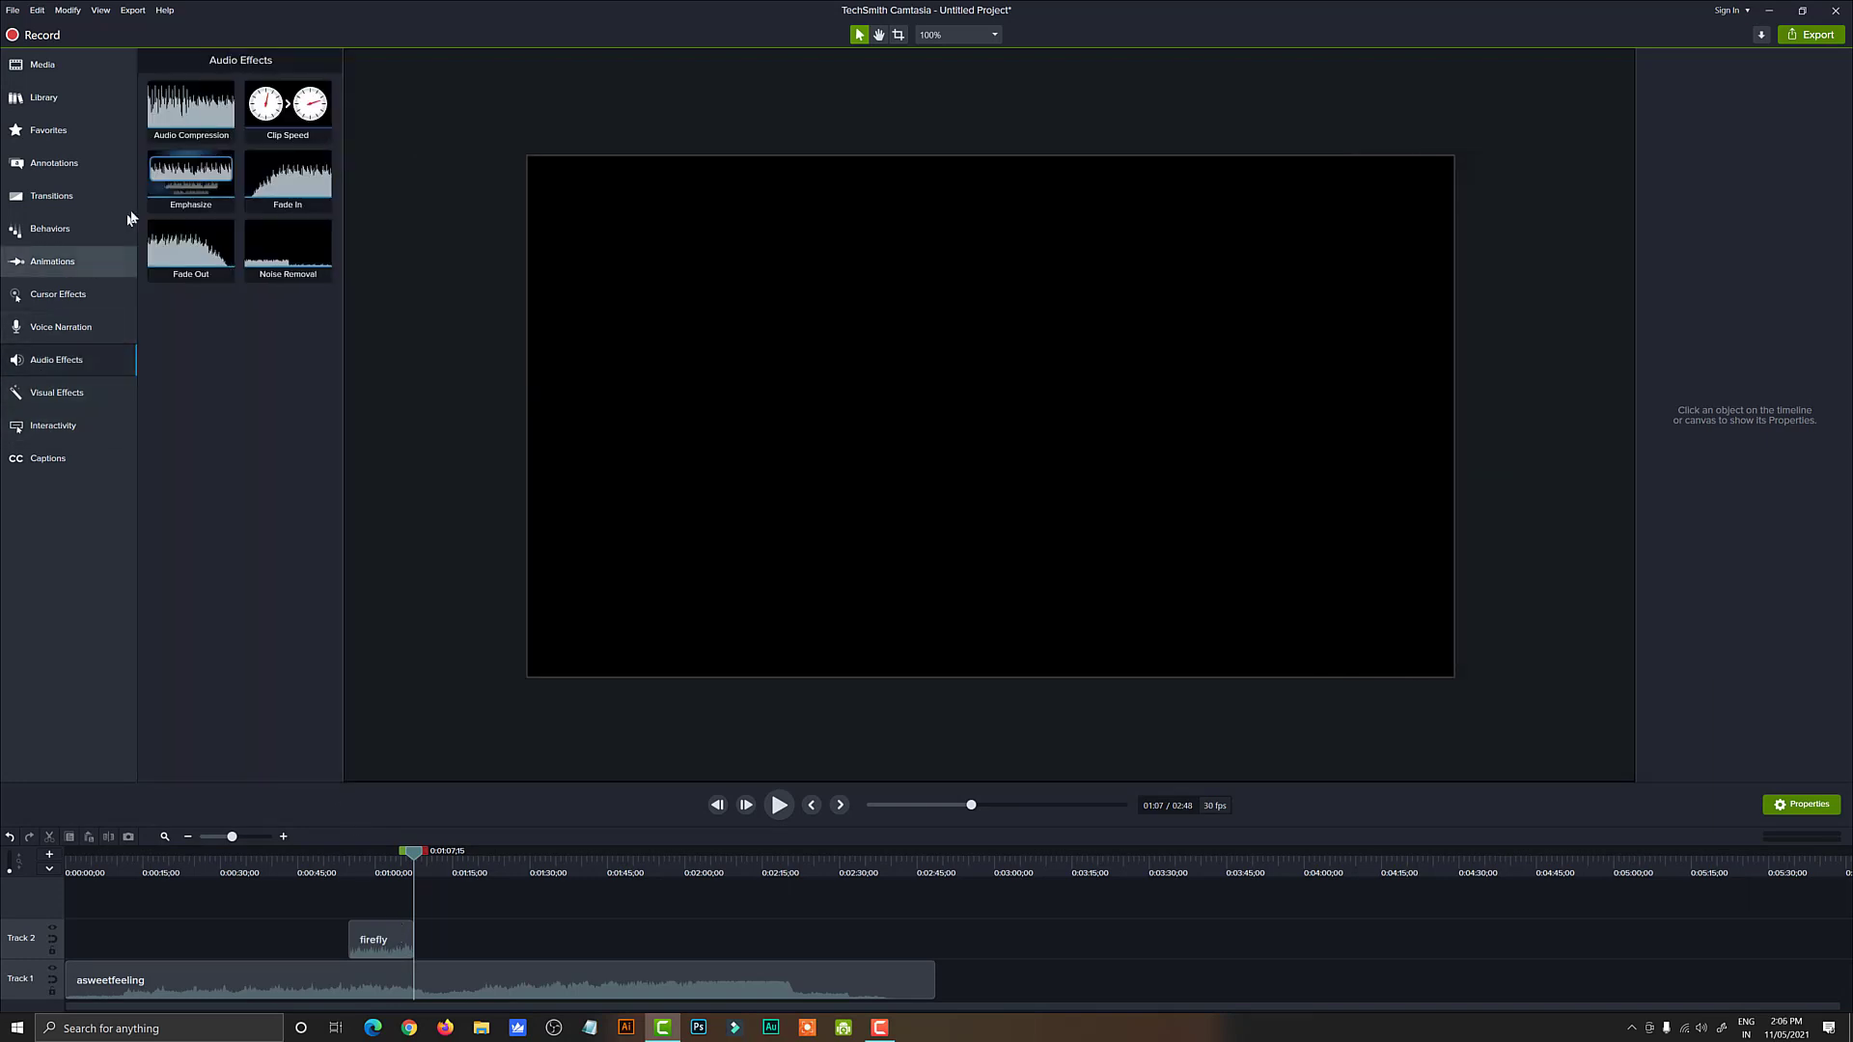
left_click_drag(160, 176, 381, 938)
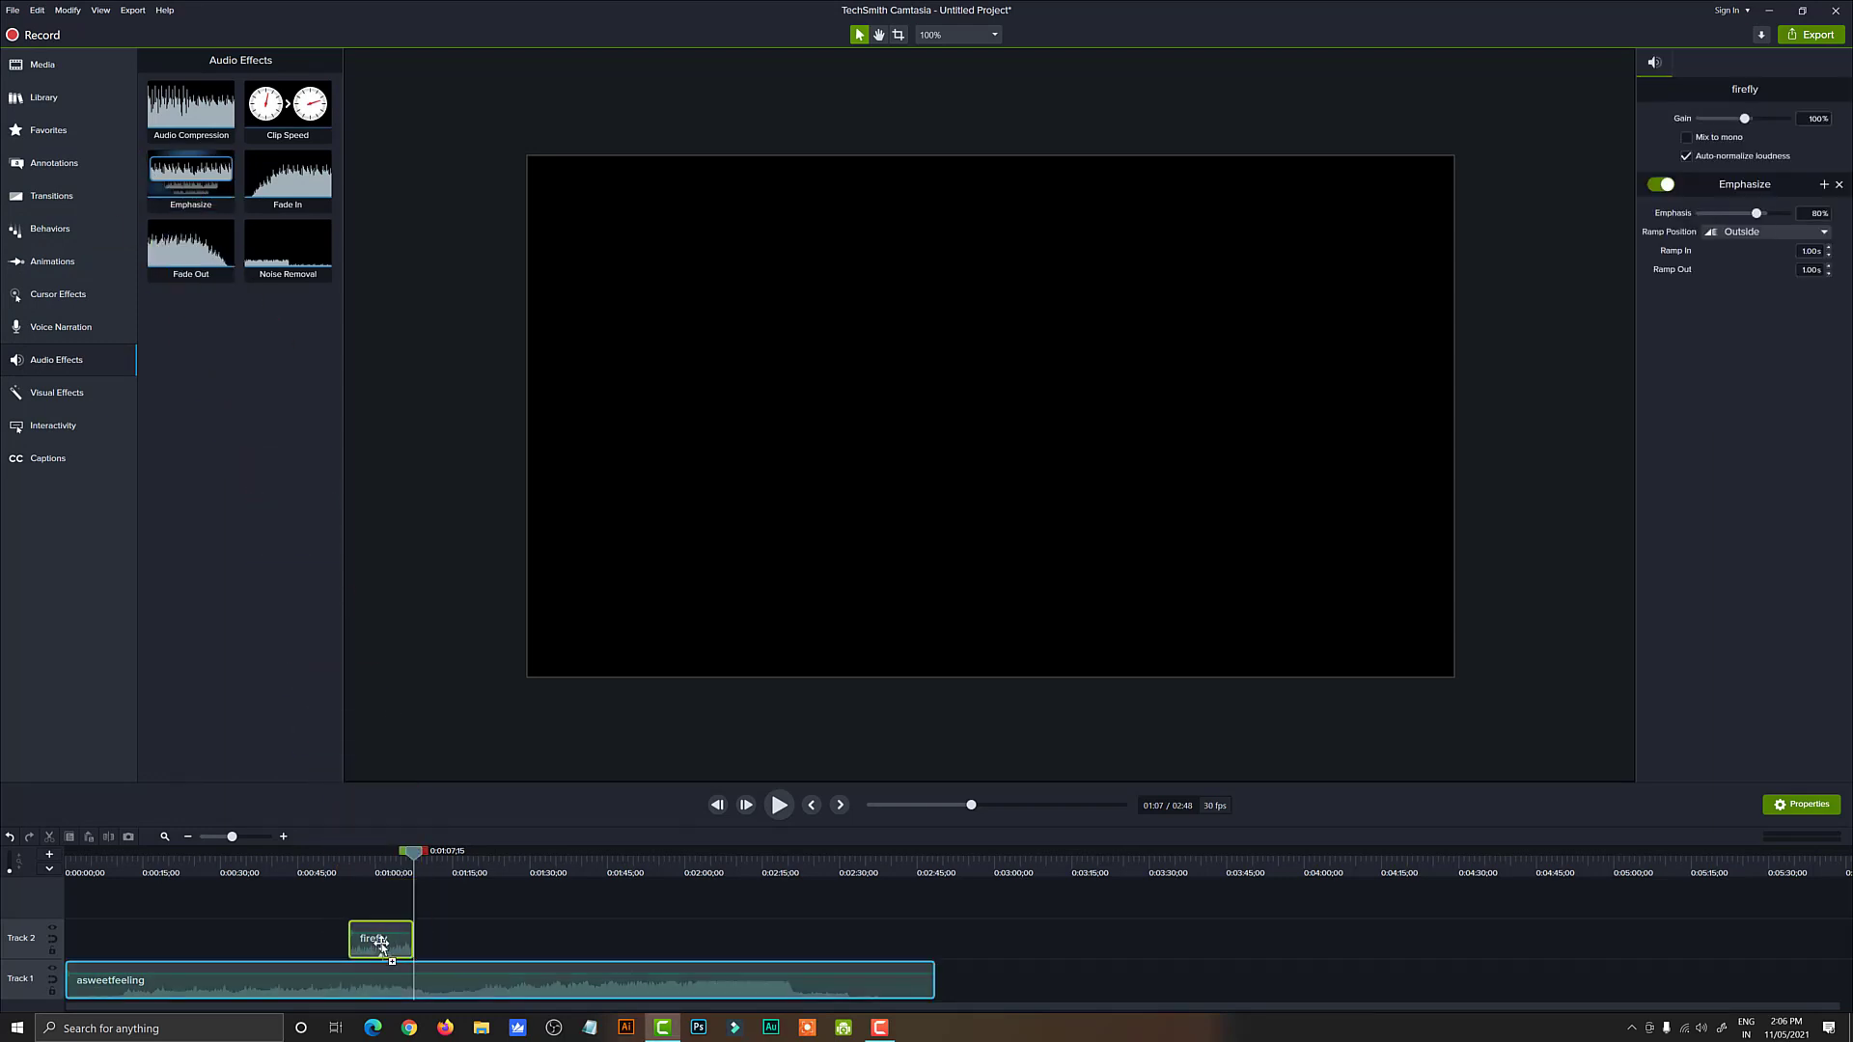
left_click(326, 883)
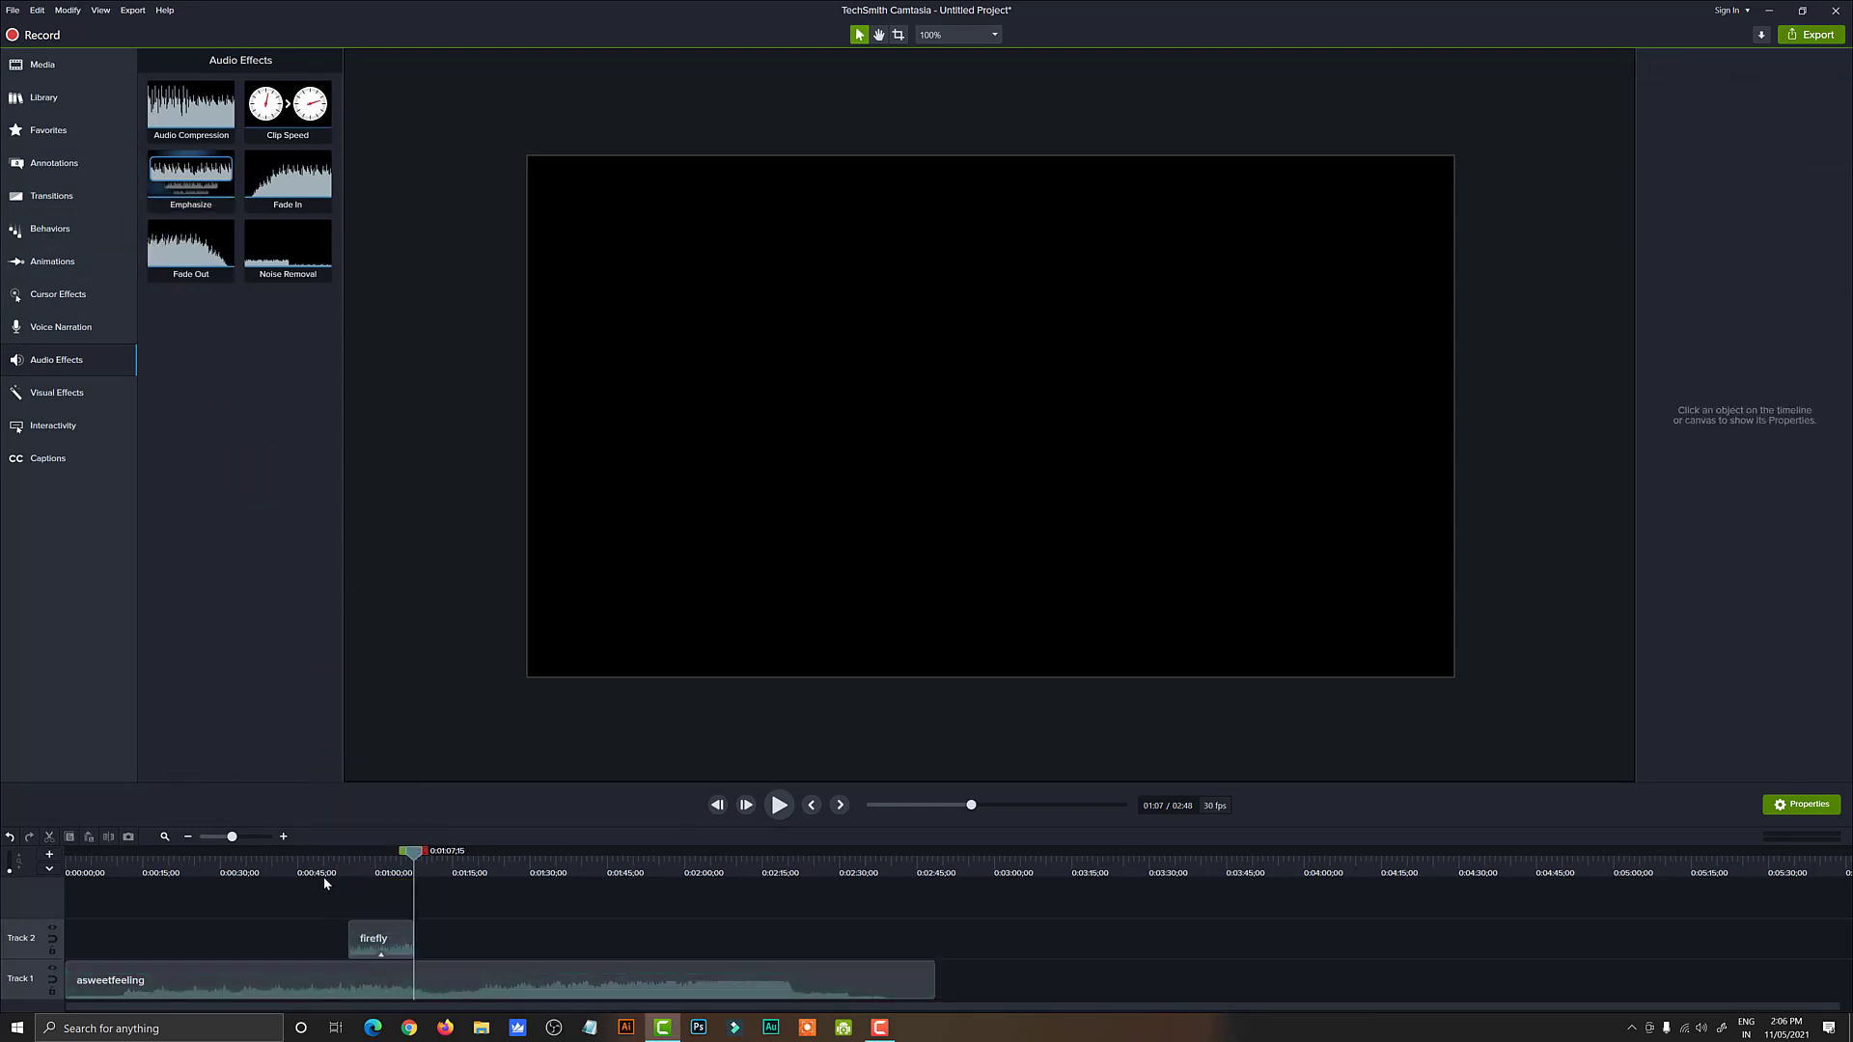
left_click(323, 876)
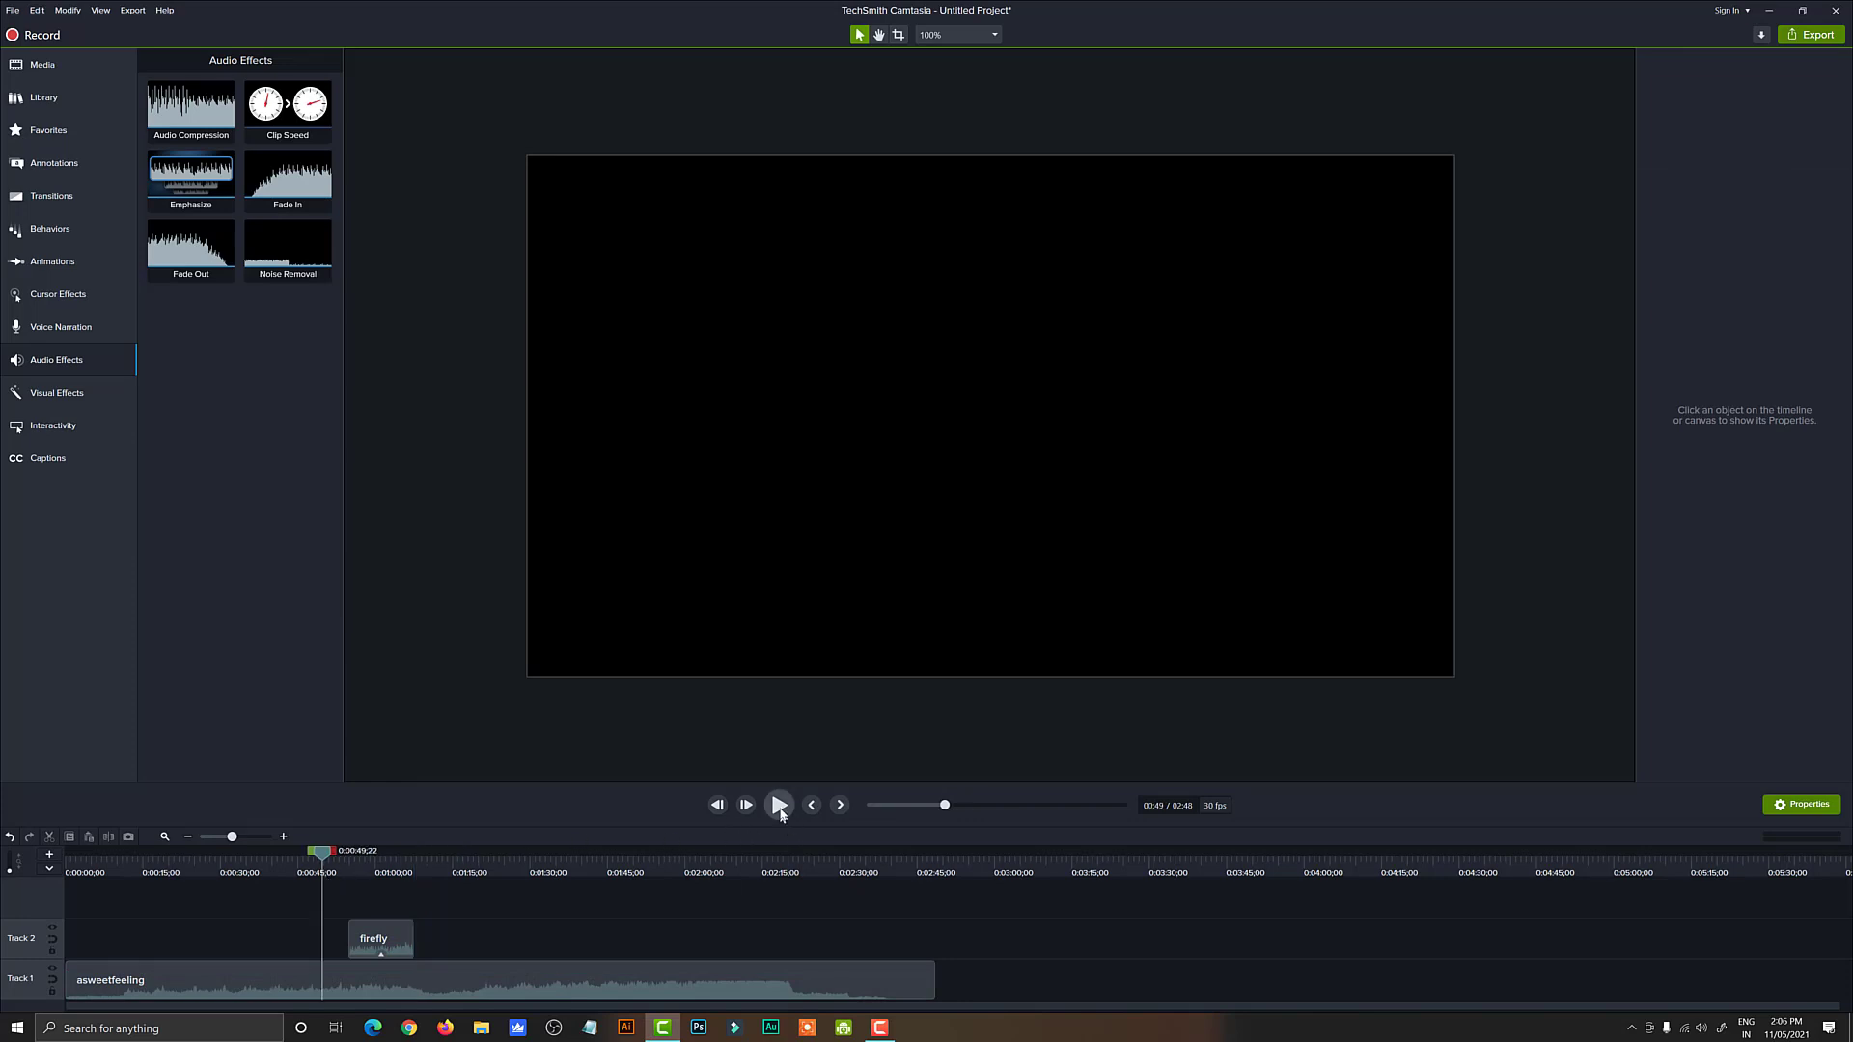
left_click(779, 806)
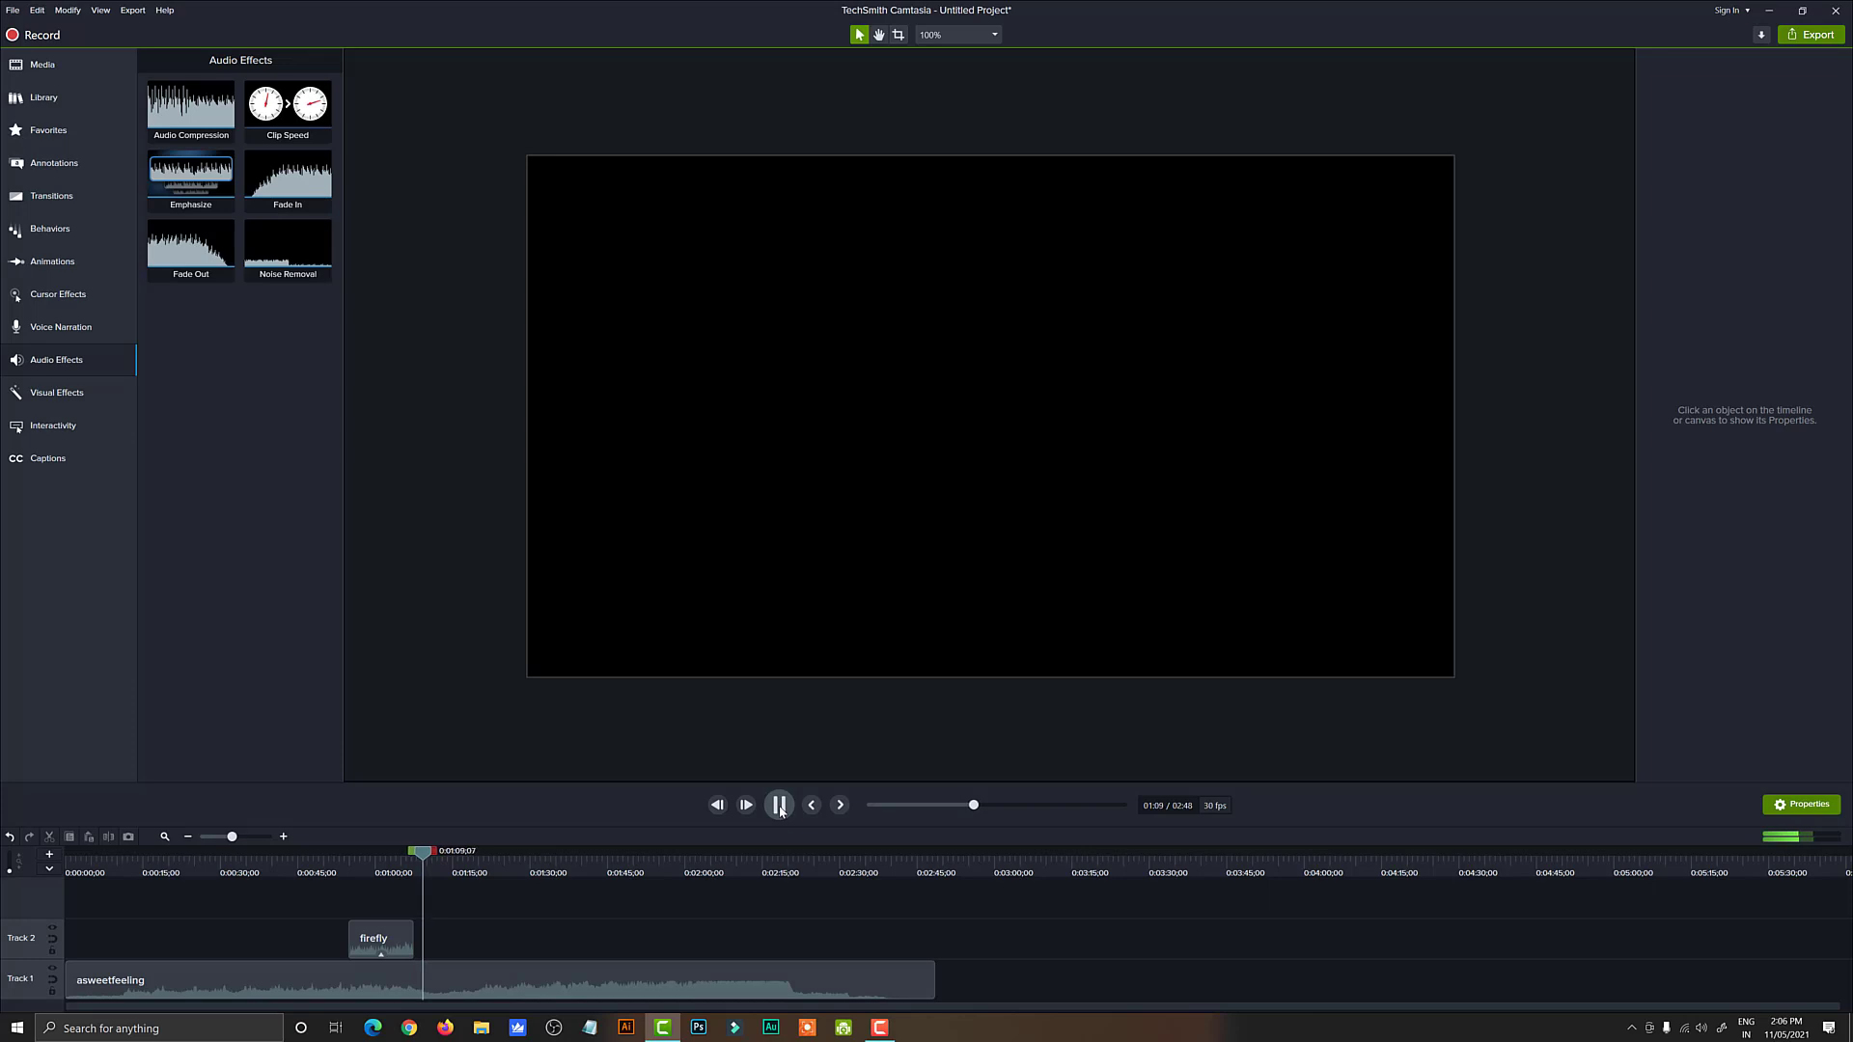
Step: Pause the timeline playback and close the Audio Effects collection
left_click(780, 806)
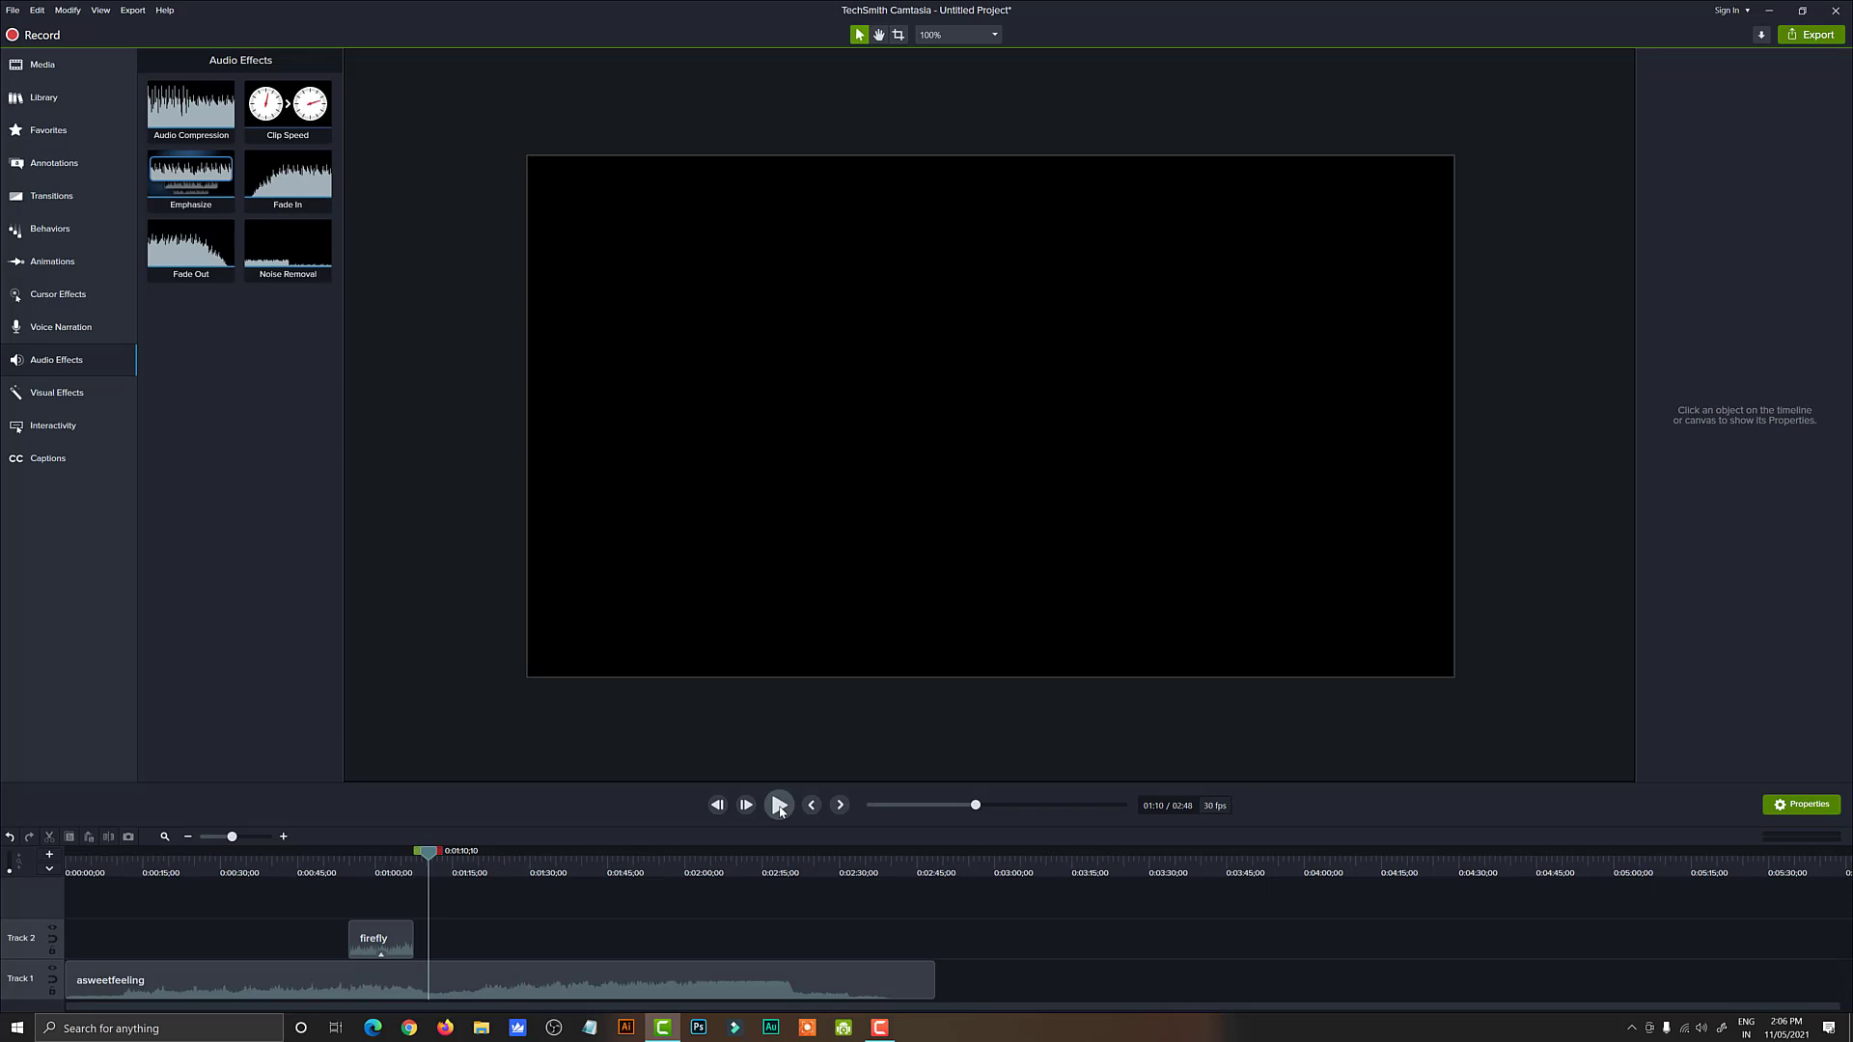
left_click(97, 359)
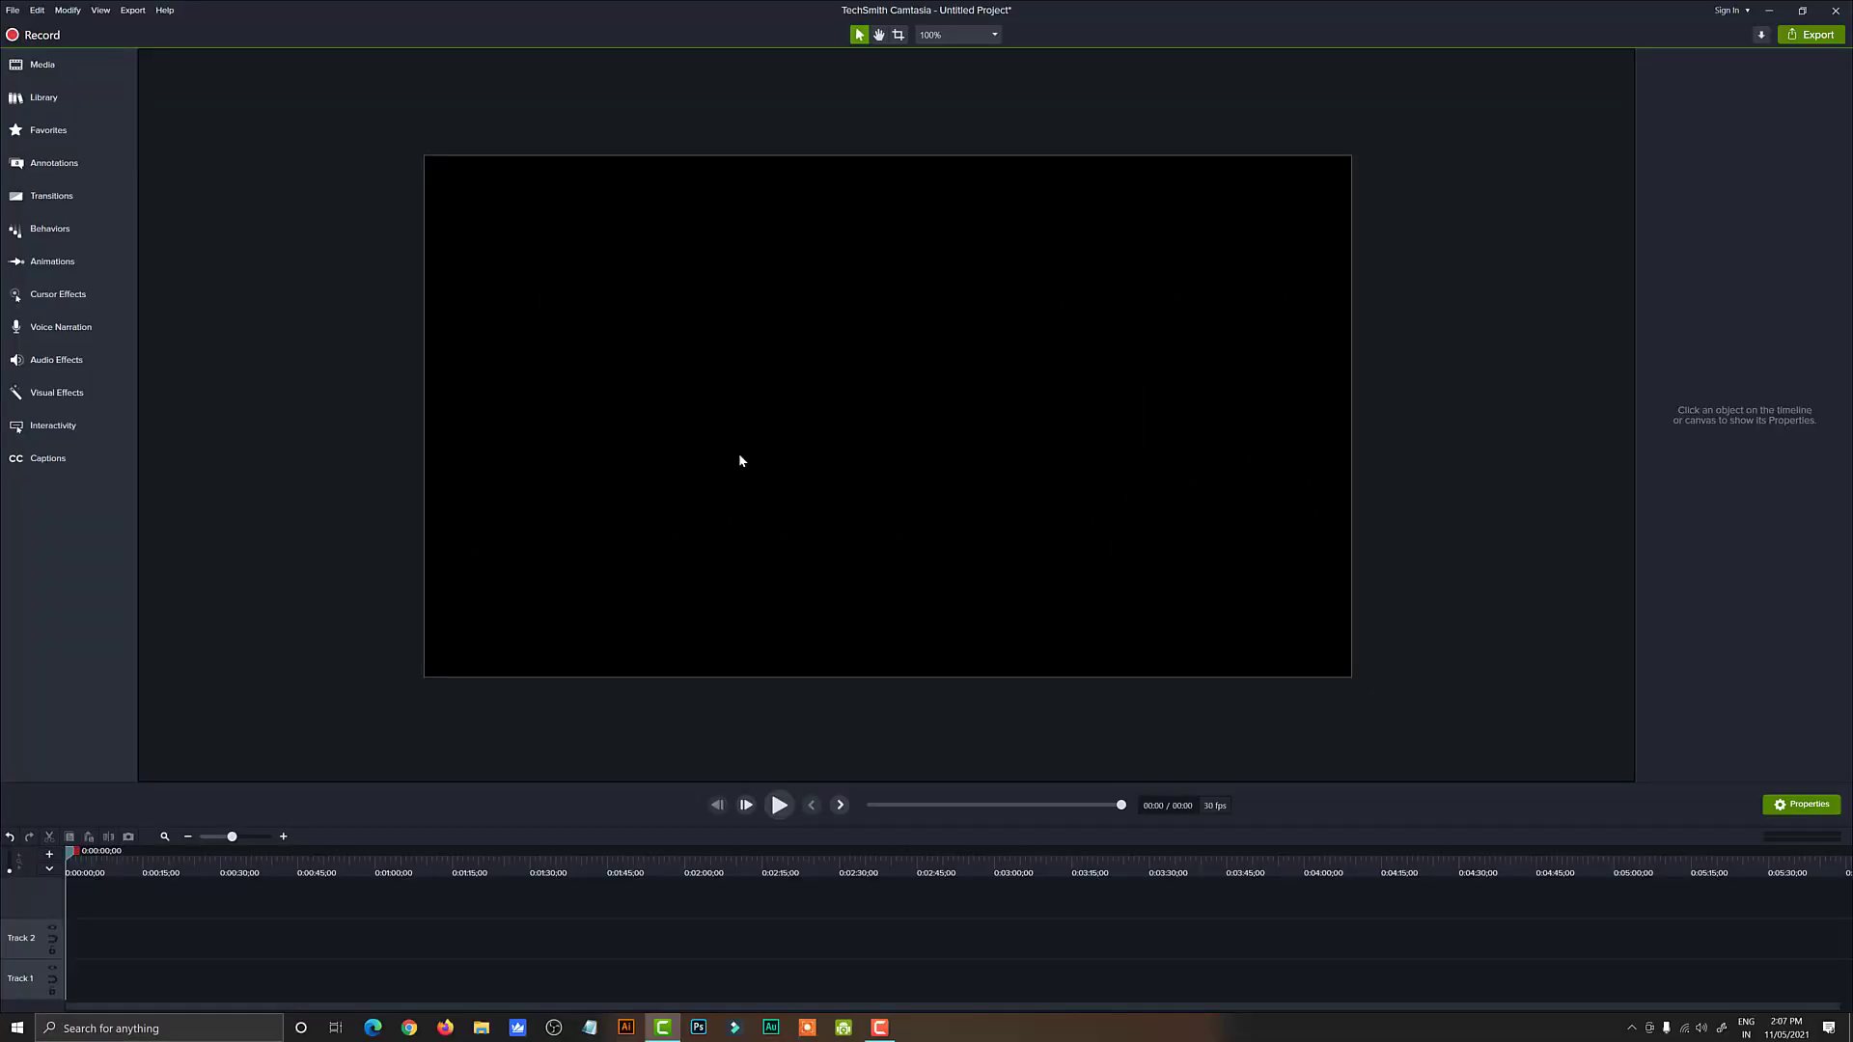
Step: Add a plain ABC text callout at the start of Track 1 and a white rectangle callout on Track 2, positioned above the plain text
left_click(68, 166)
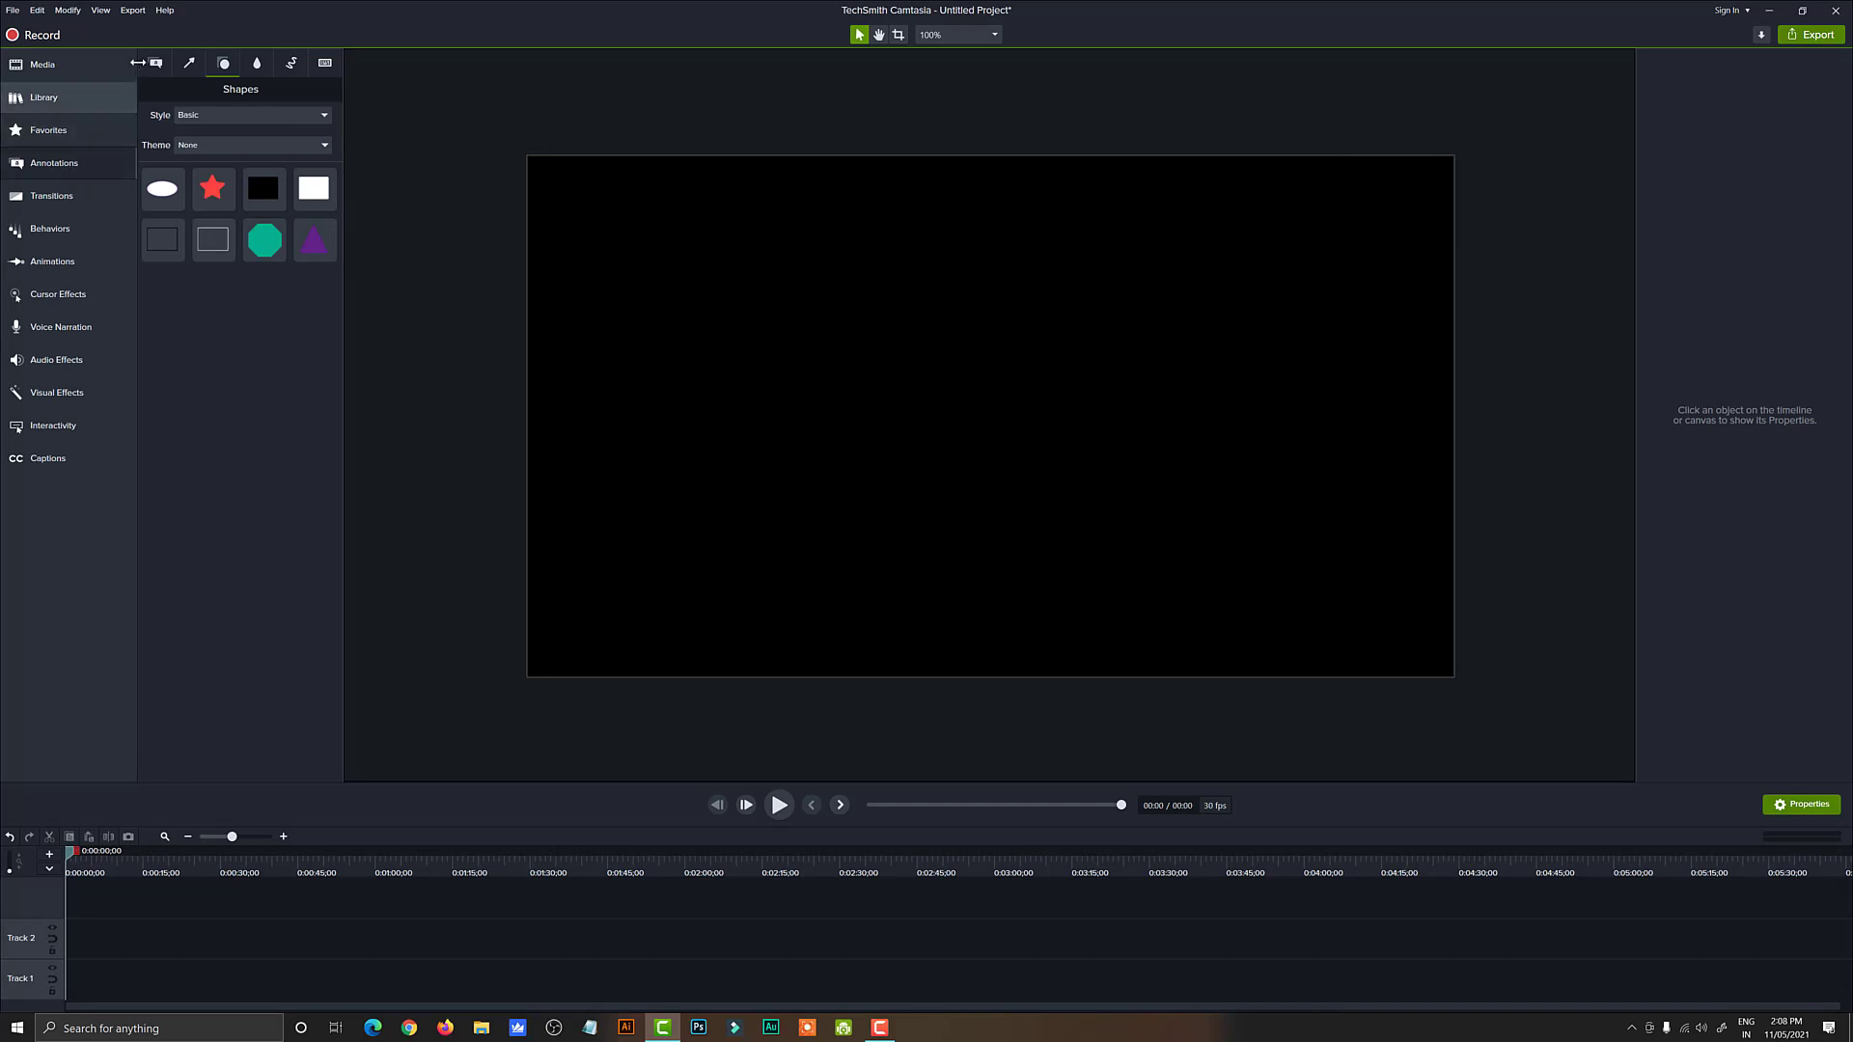
left_click(155, 64)
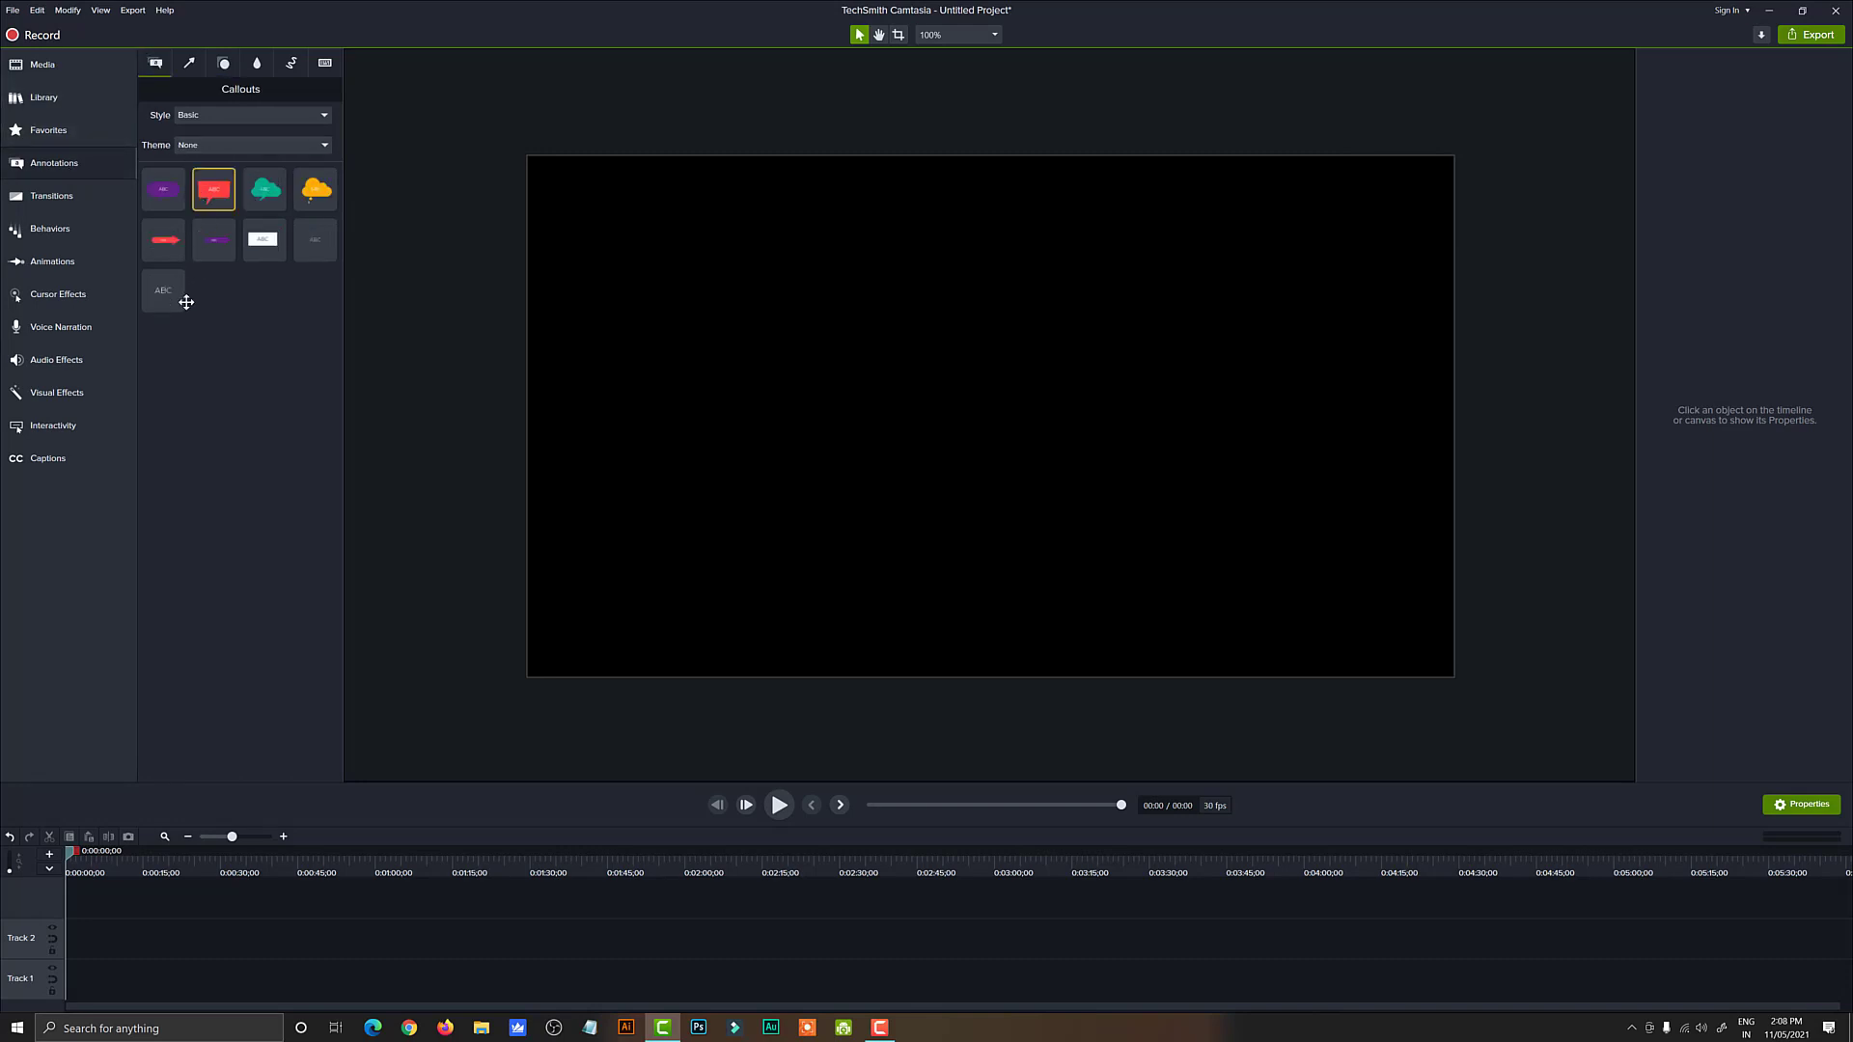
left_click_drag(164, 289, 101, 984)
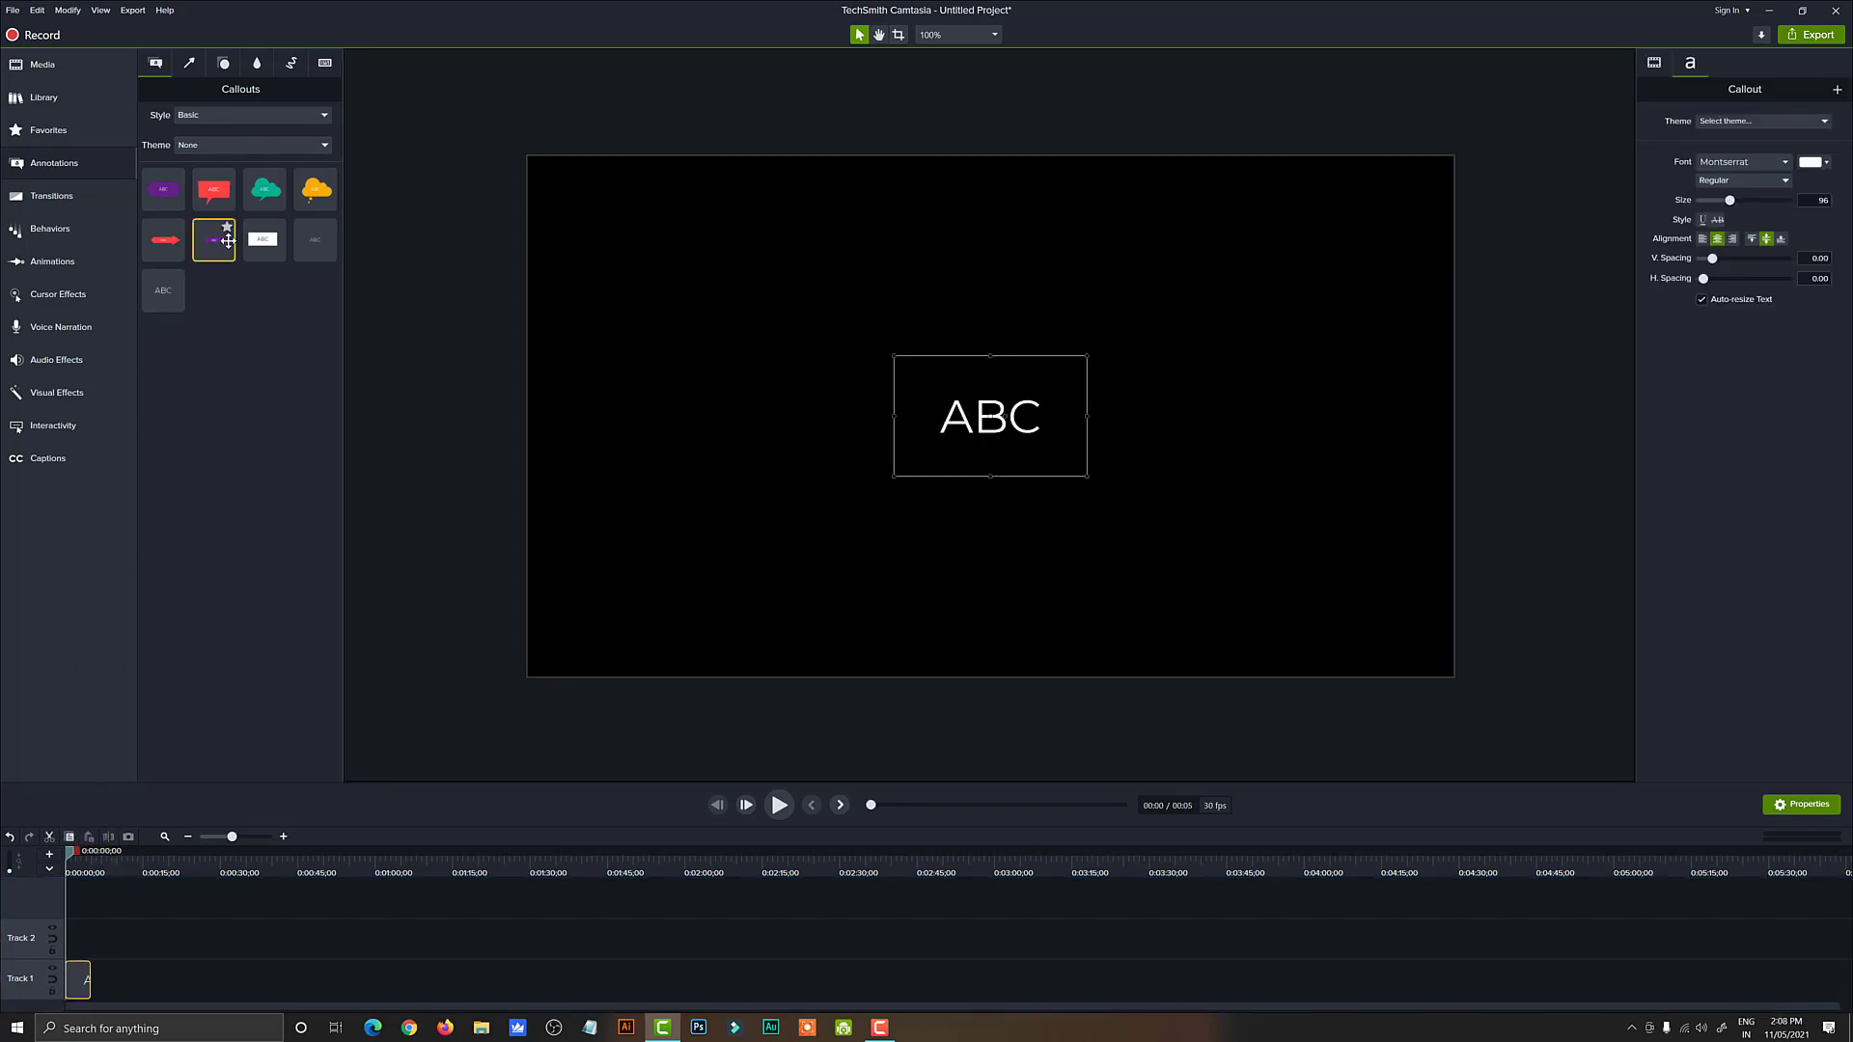
left_click_drag(264, 244, 81, 938)
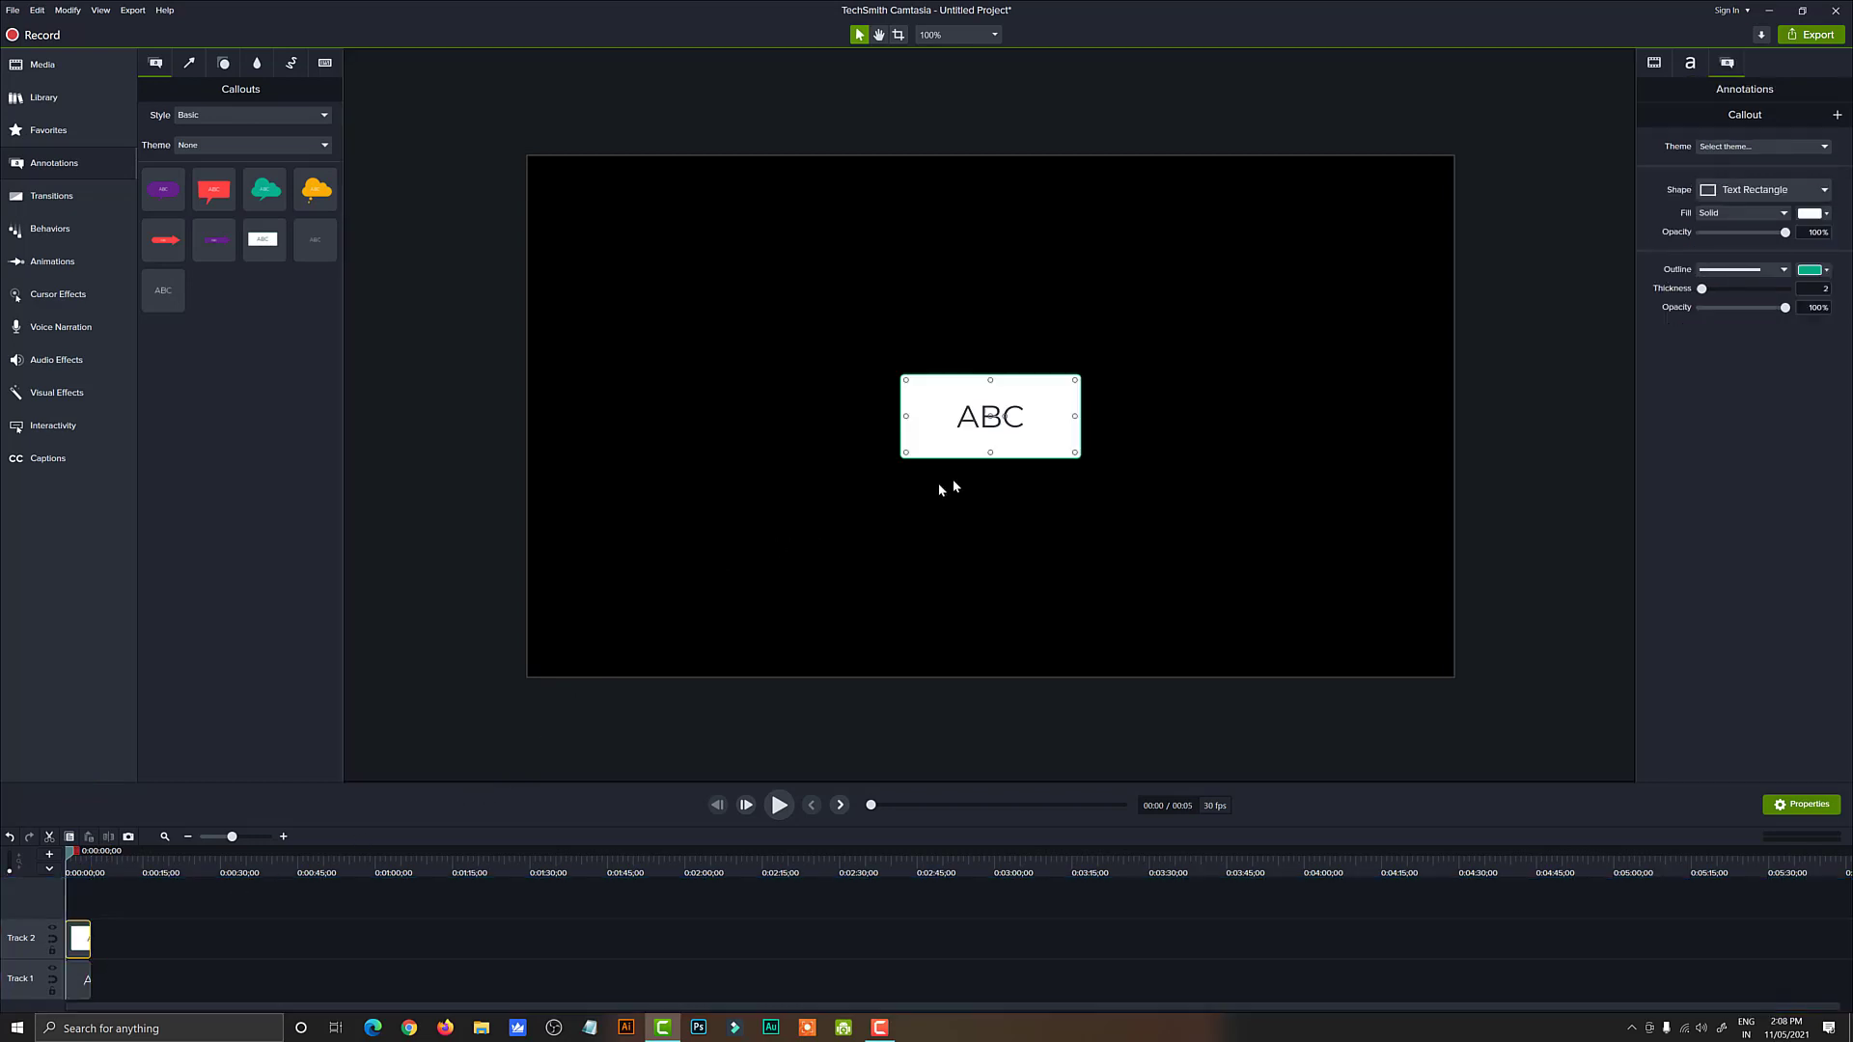
left_click_drag(956, 397, 962, 356)
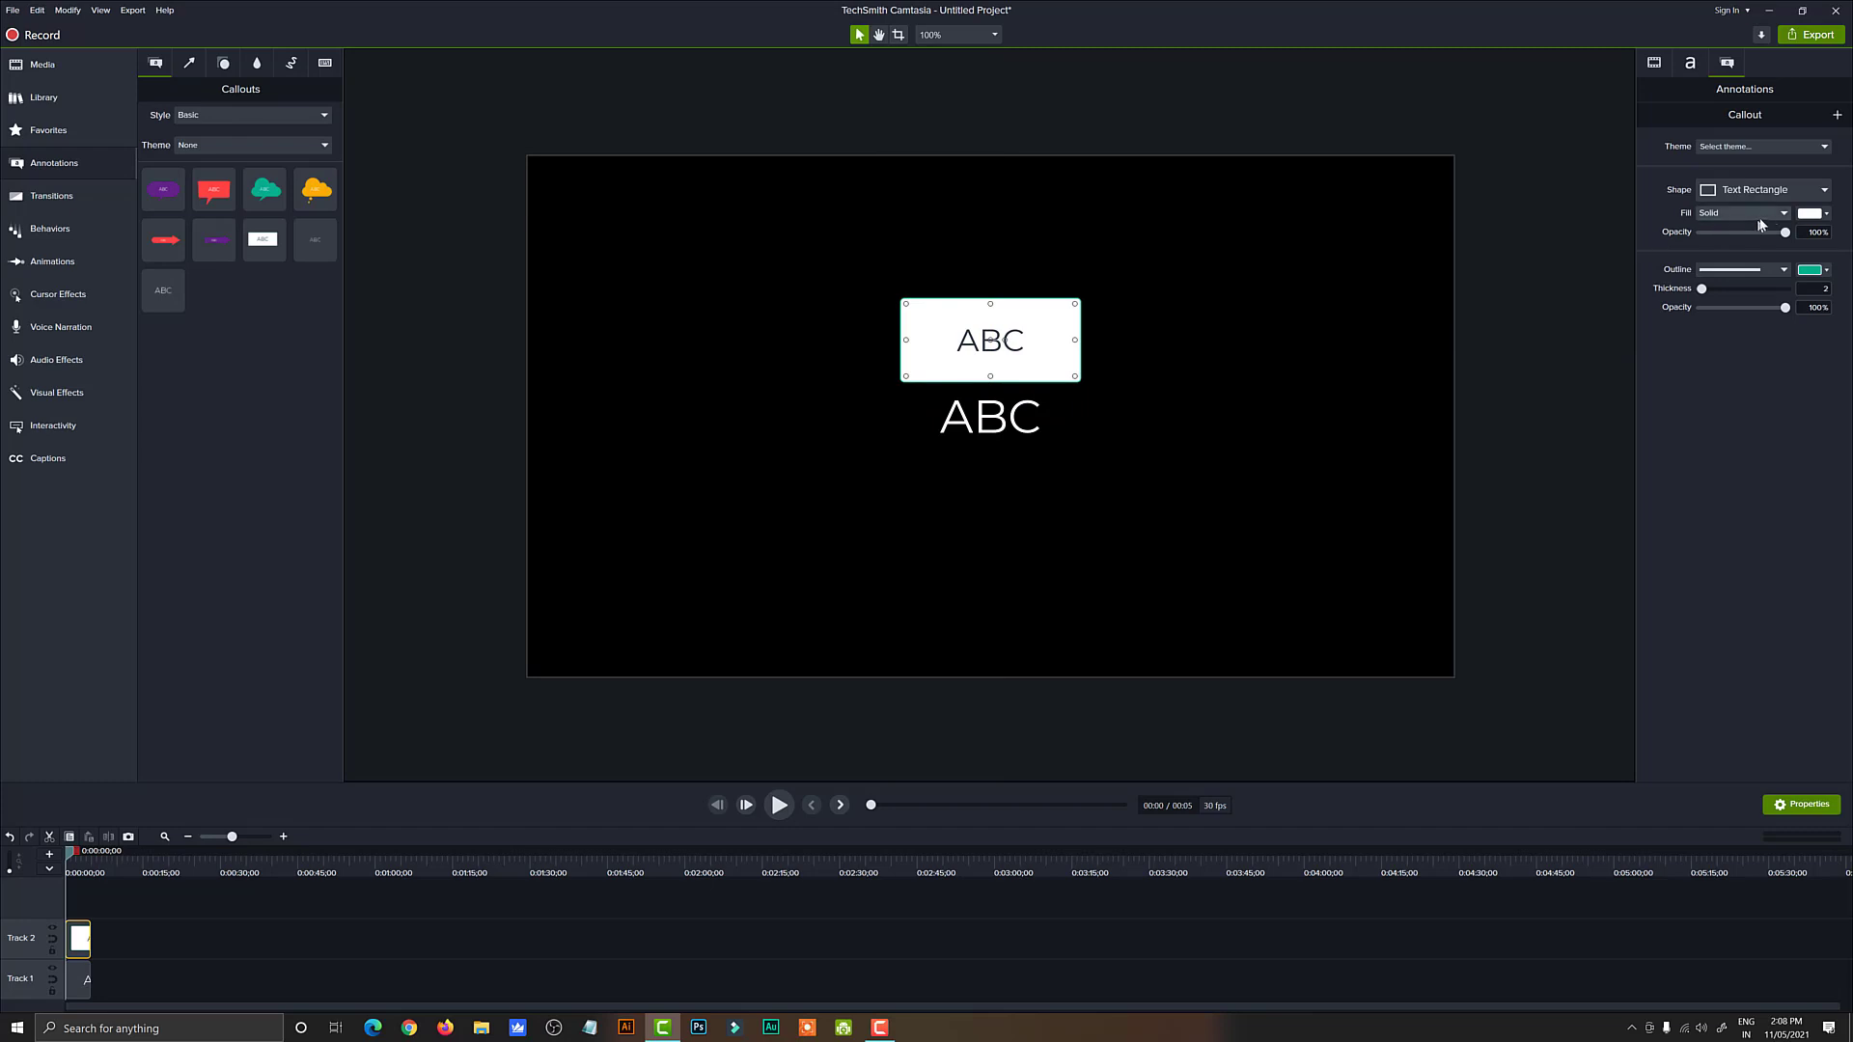
Step: Set the rectangle callout's fill to dark blue-grey and its outline to white
left_click(1826, 213)
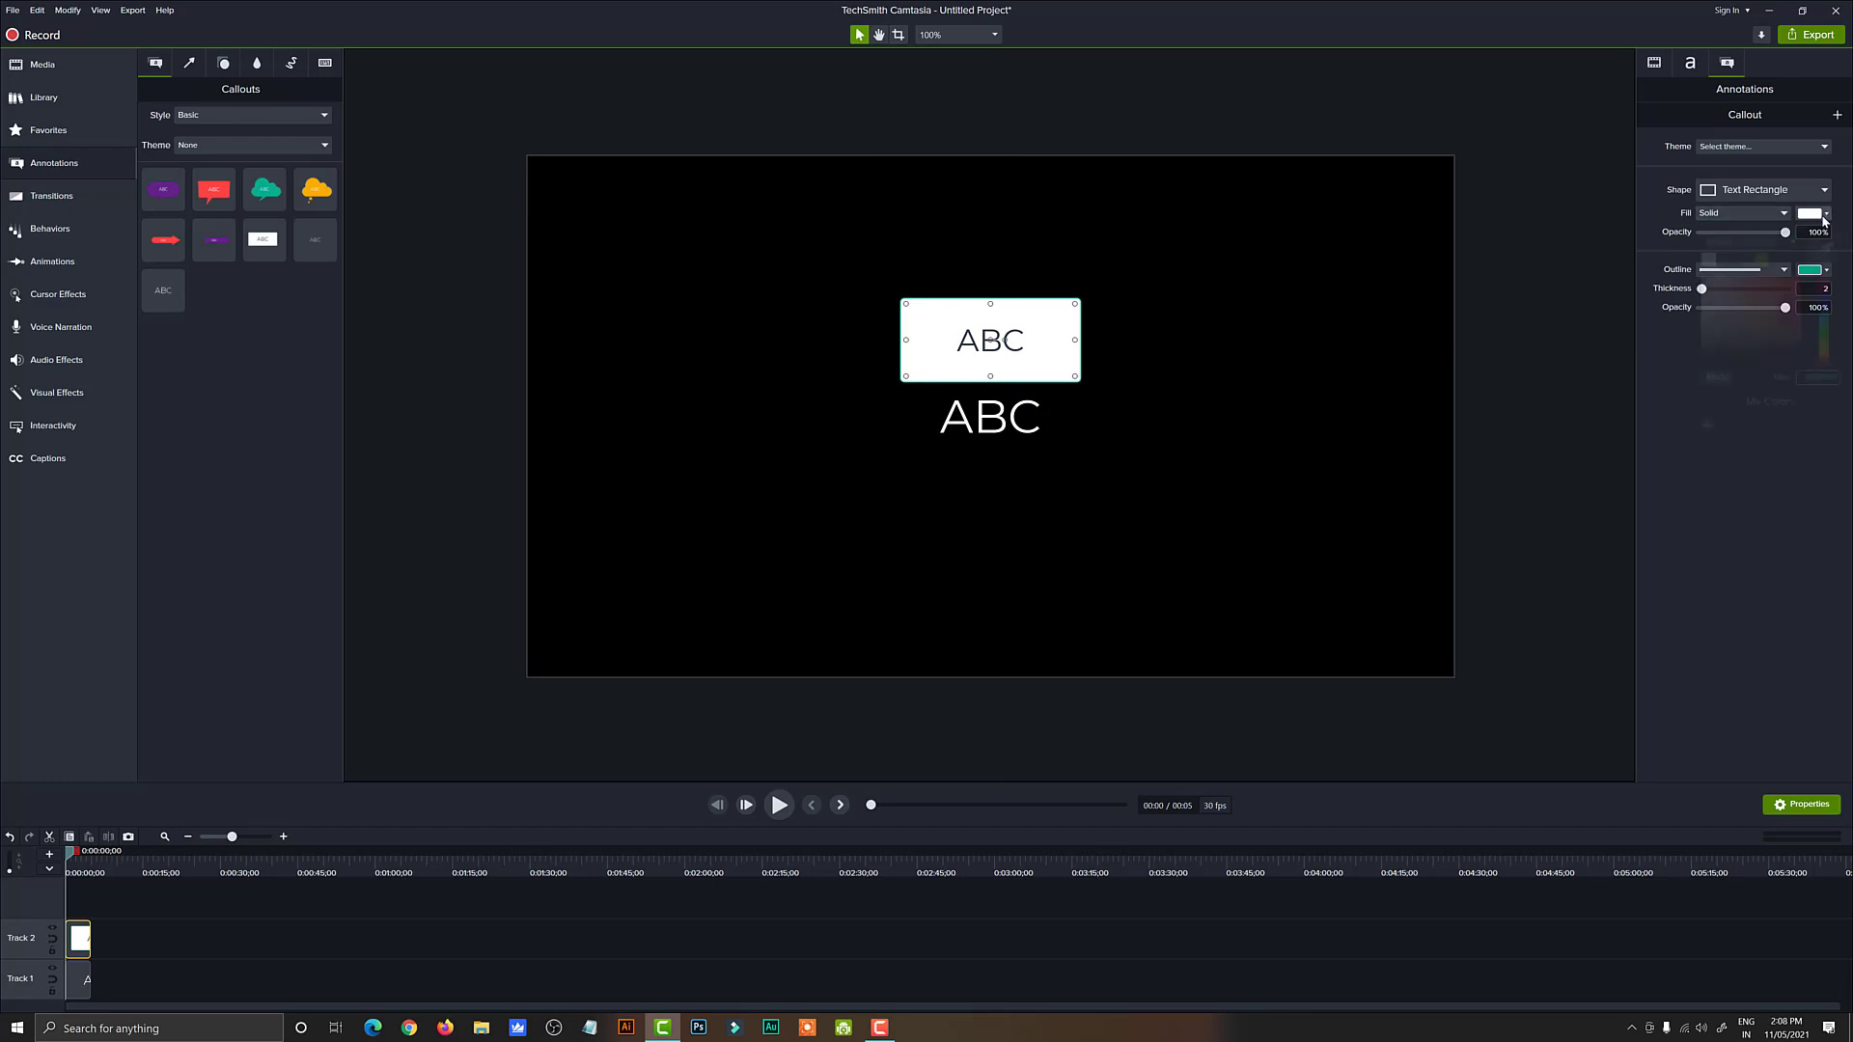
left_click(1725, 264)
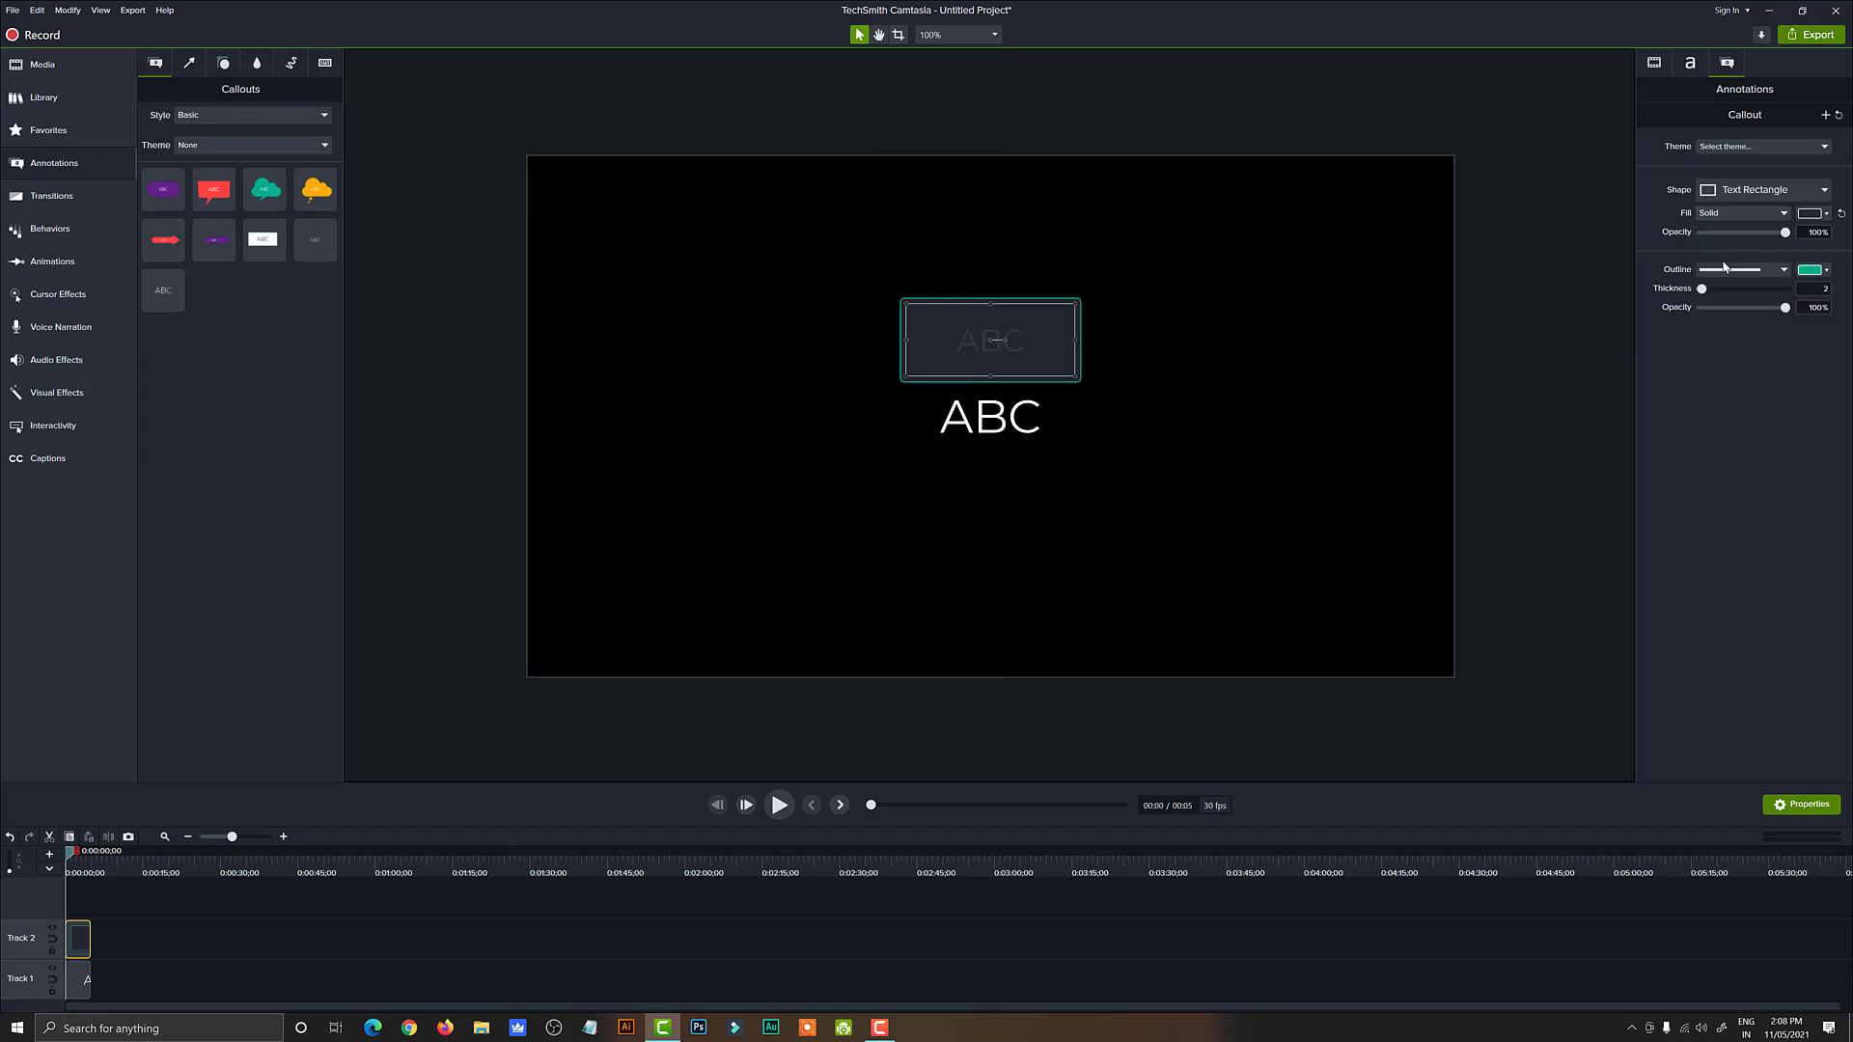
left_click(1805, 276)
left_click(1747, 319)
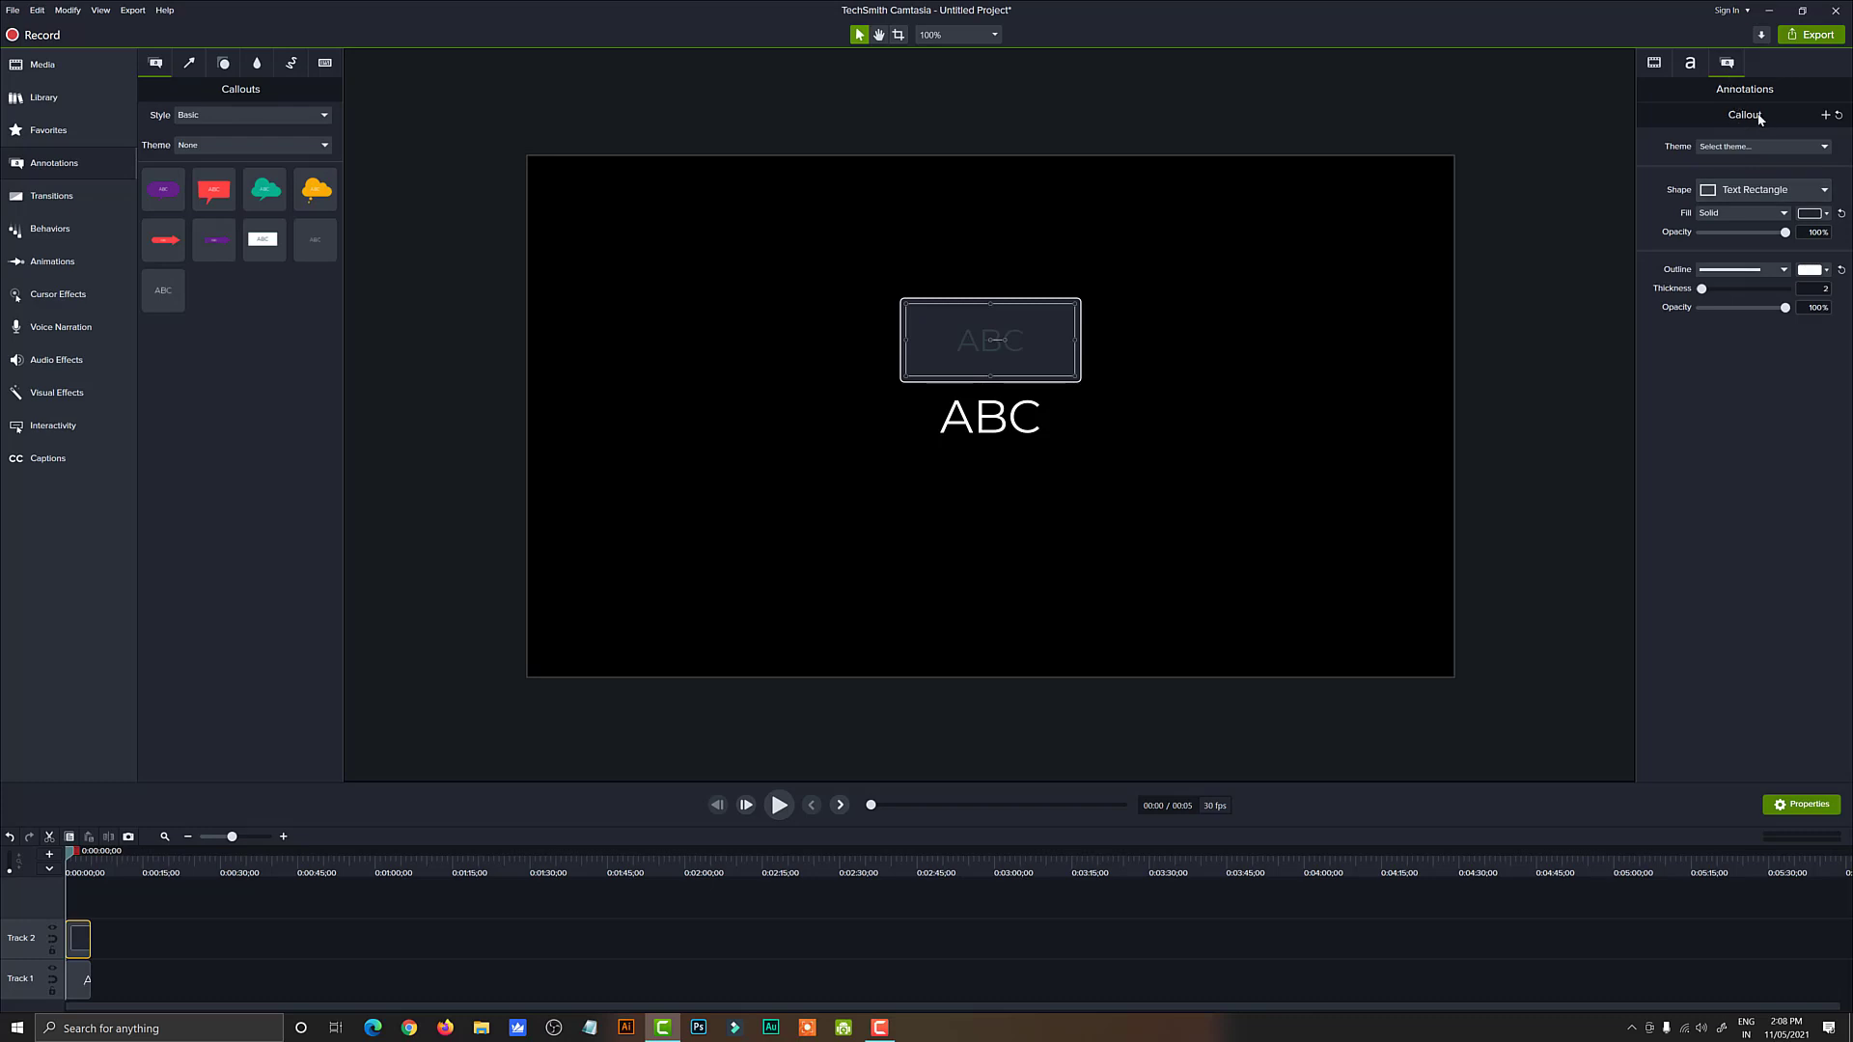
Step: Change the rectangle callout's font color to white and deselect the callout
left_click(1691, 63)
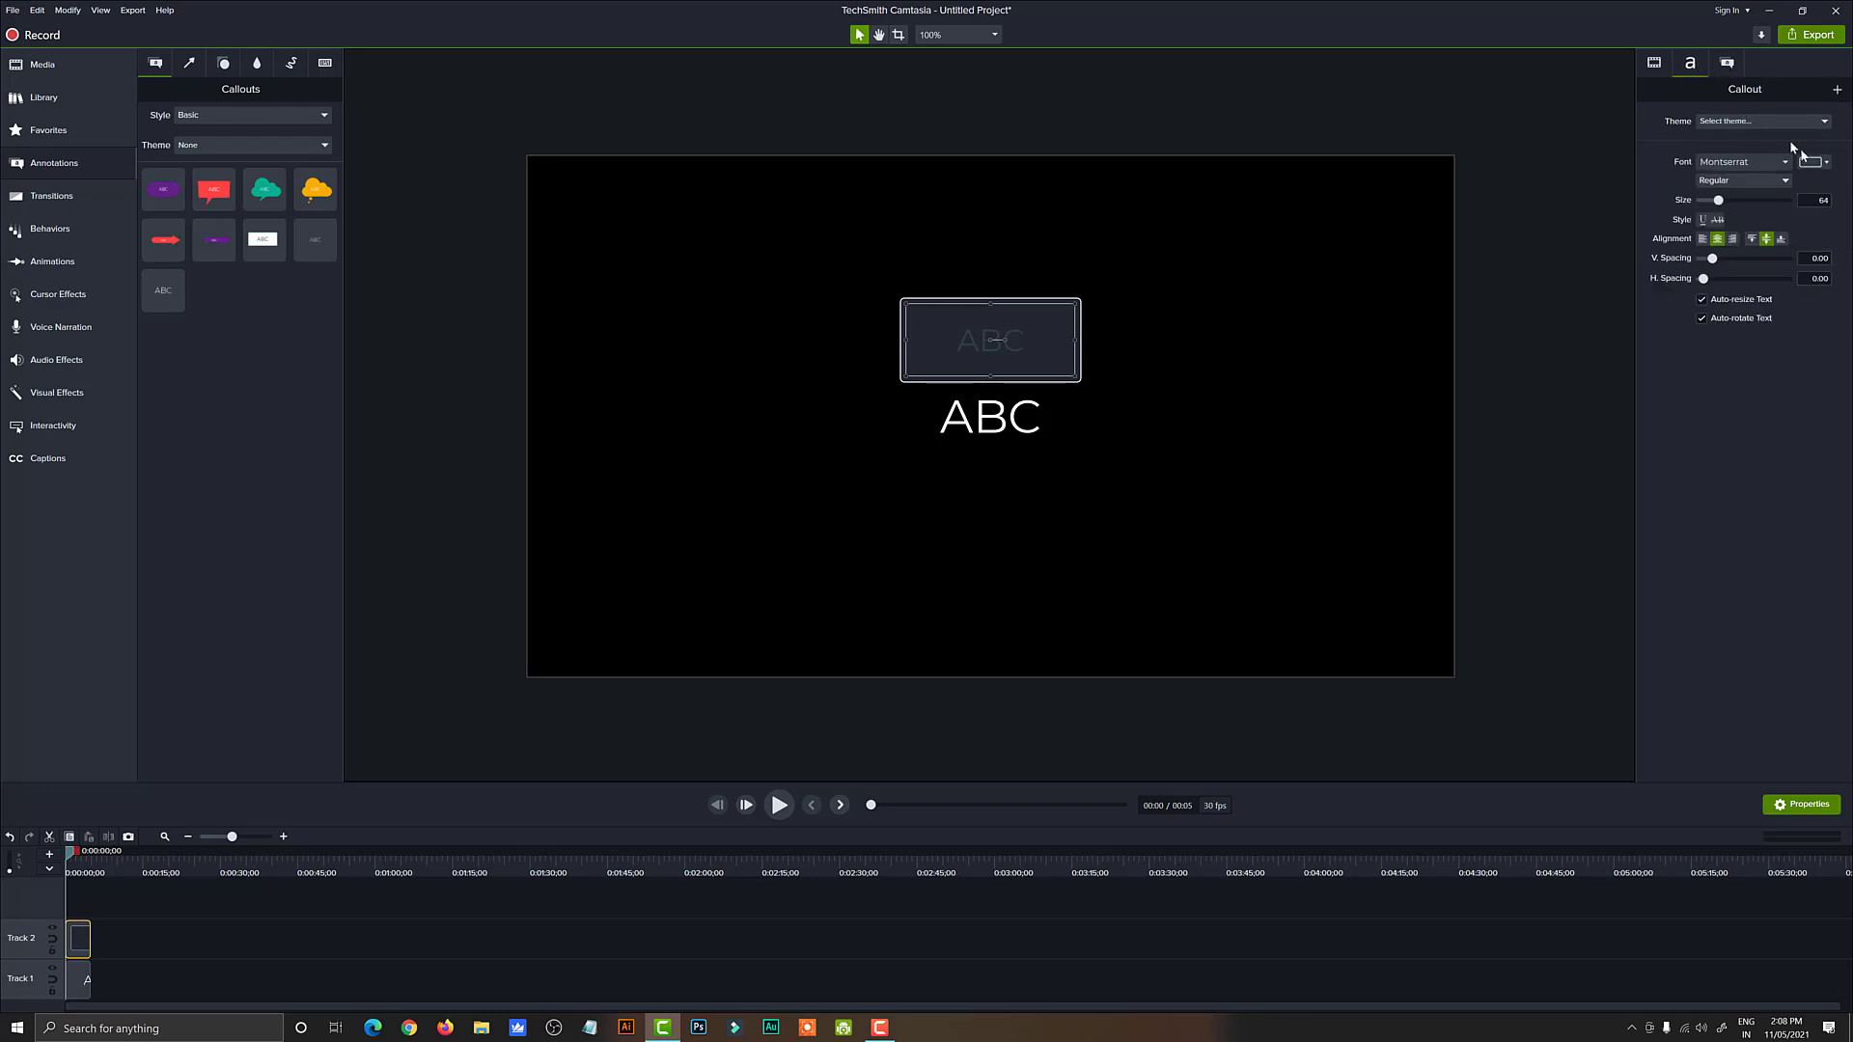
left_click(1814, 163)
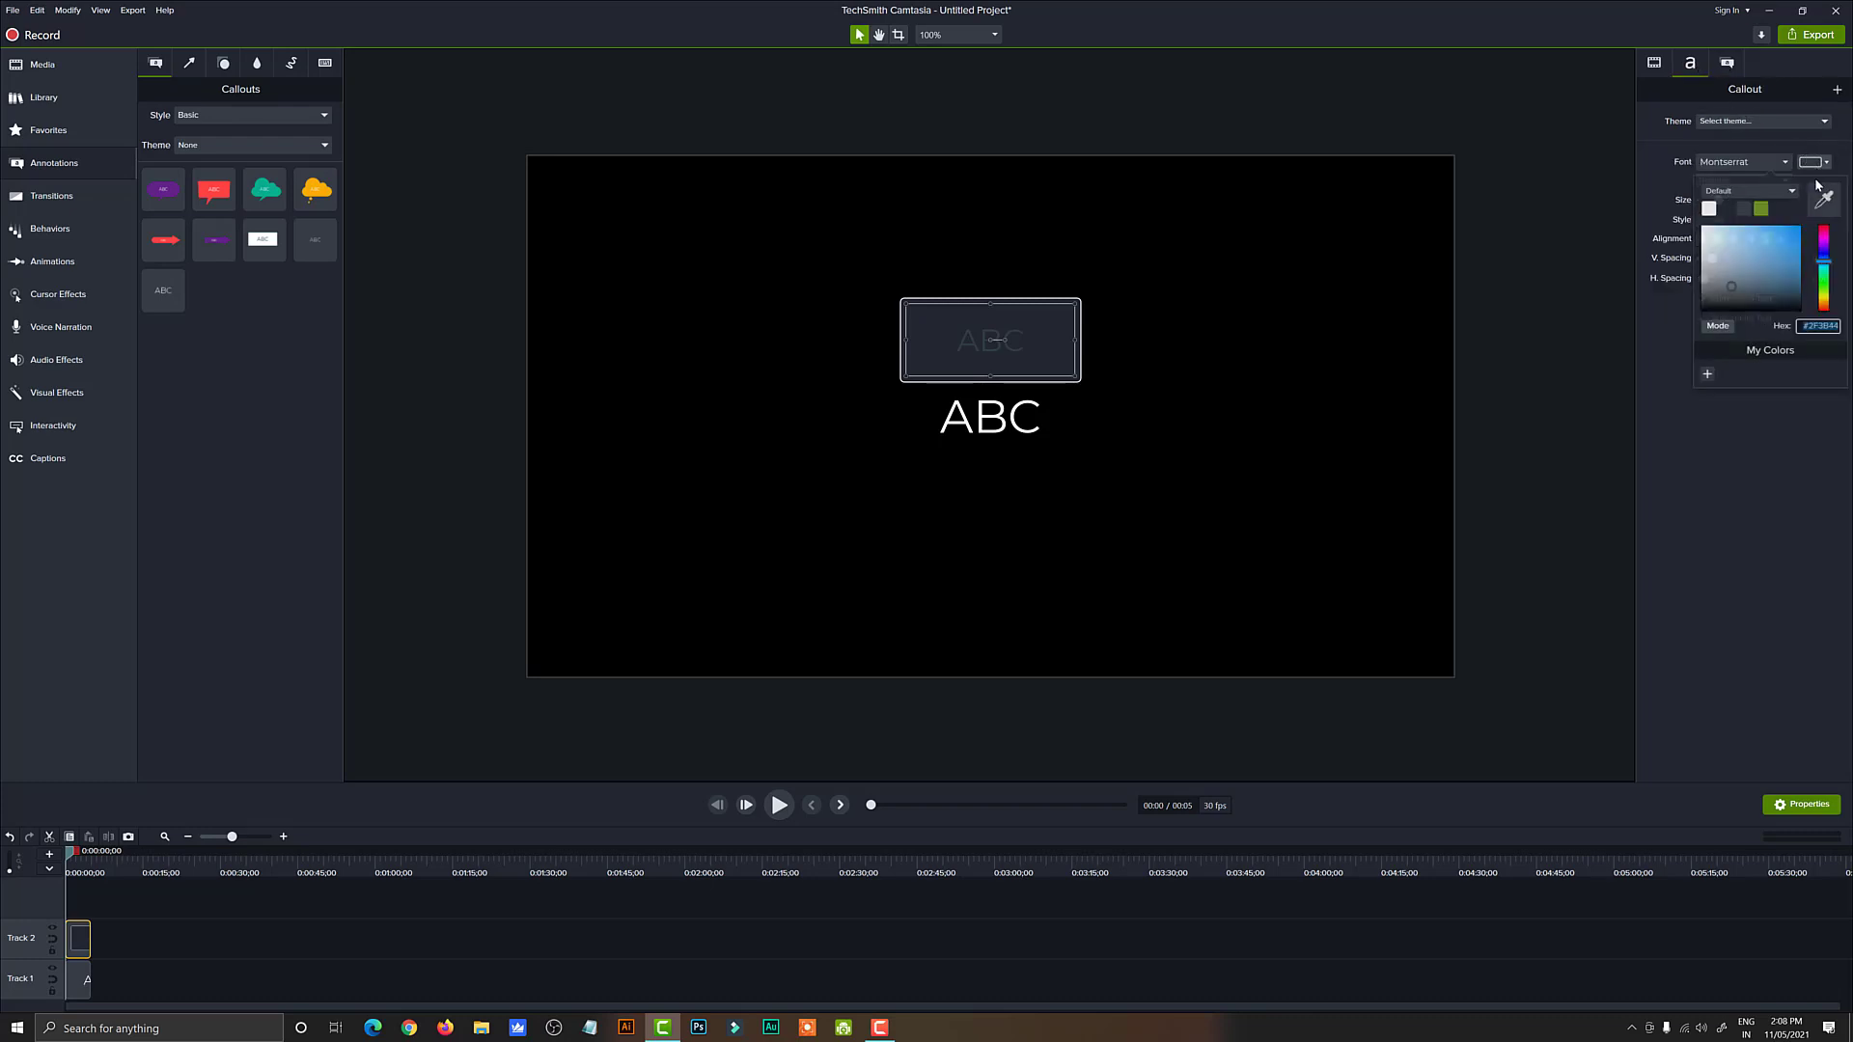
left_click(1711, 214)
left_click(1541, 263)
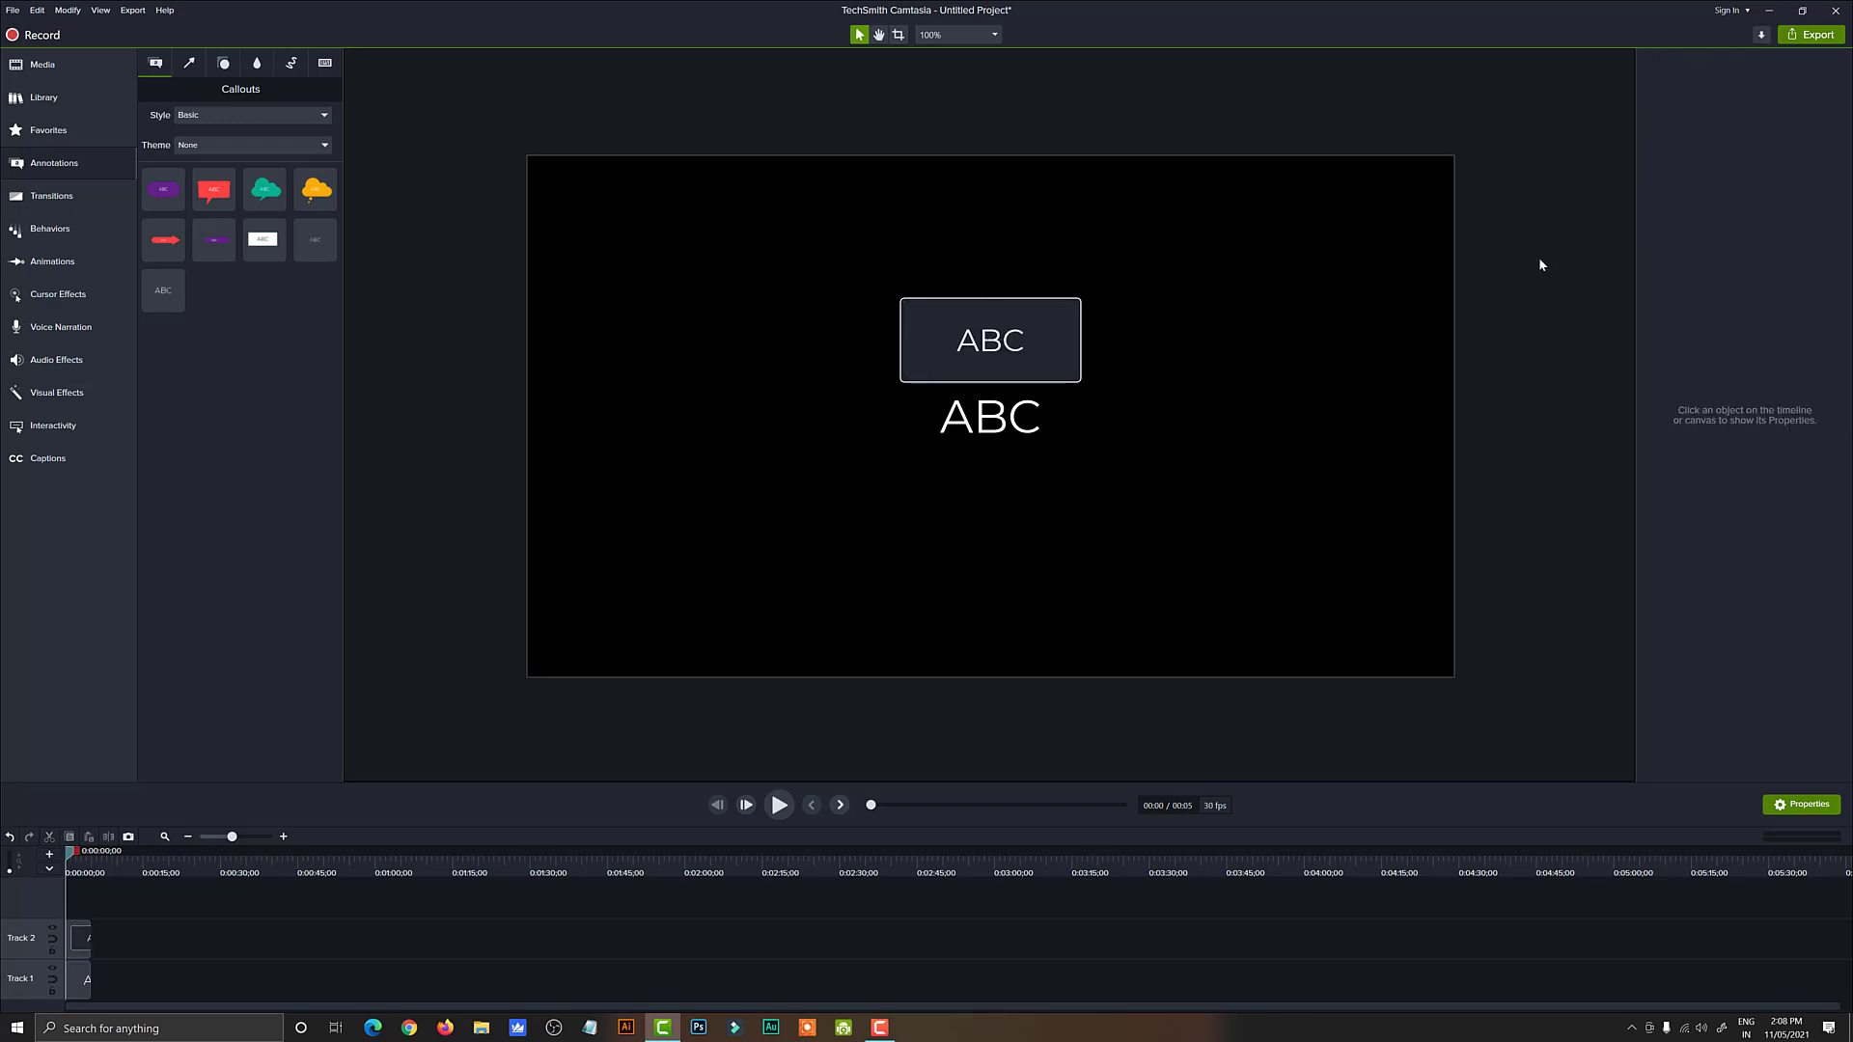
Step: Select both callouts on the canvas and combine them into one group
left_click_drag(866, 263, 1140, 475)
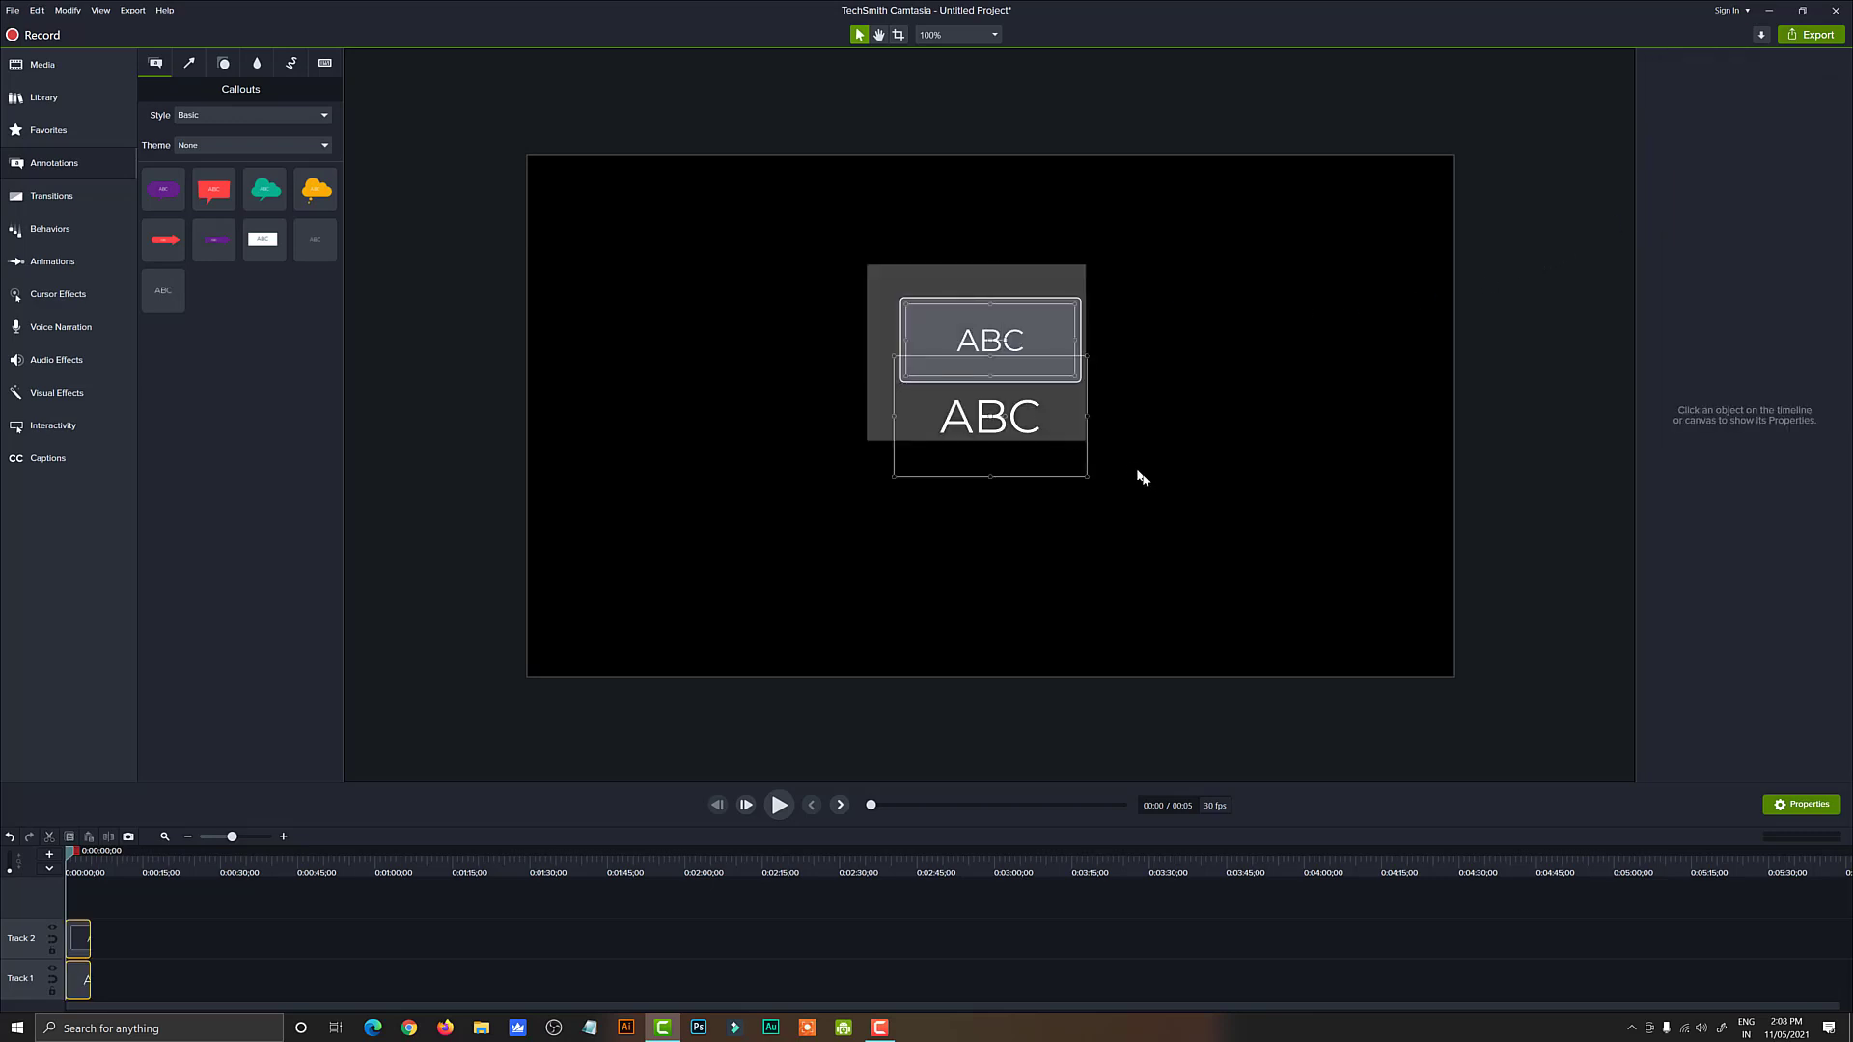
right_click(1004, 346)
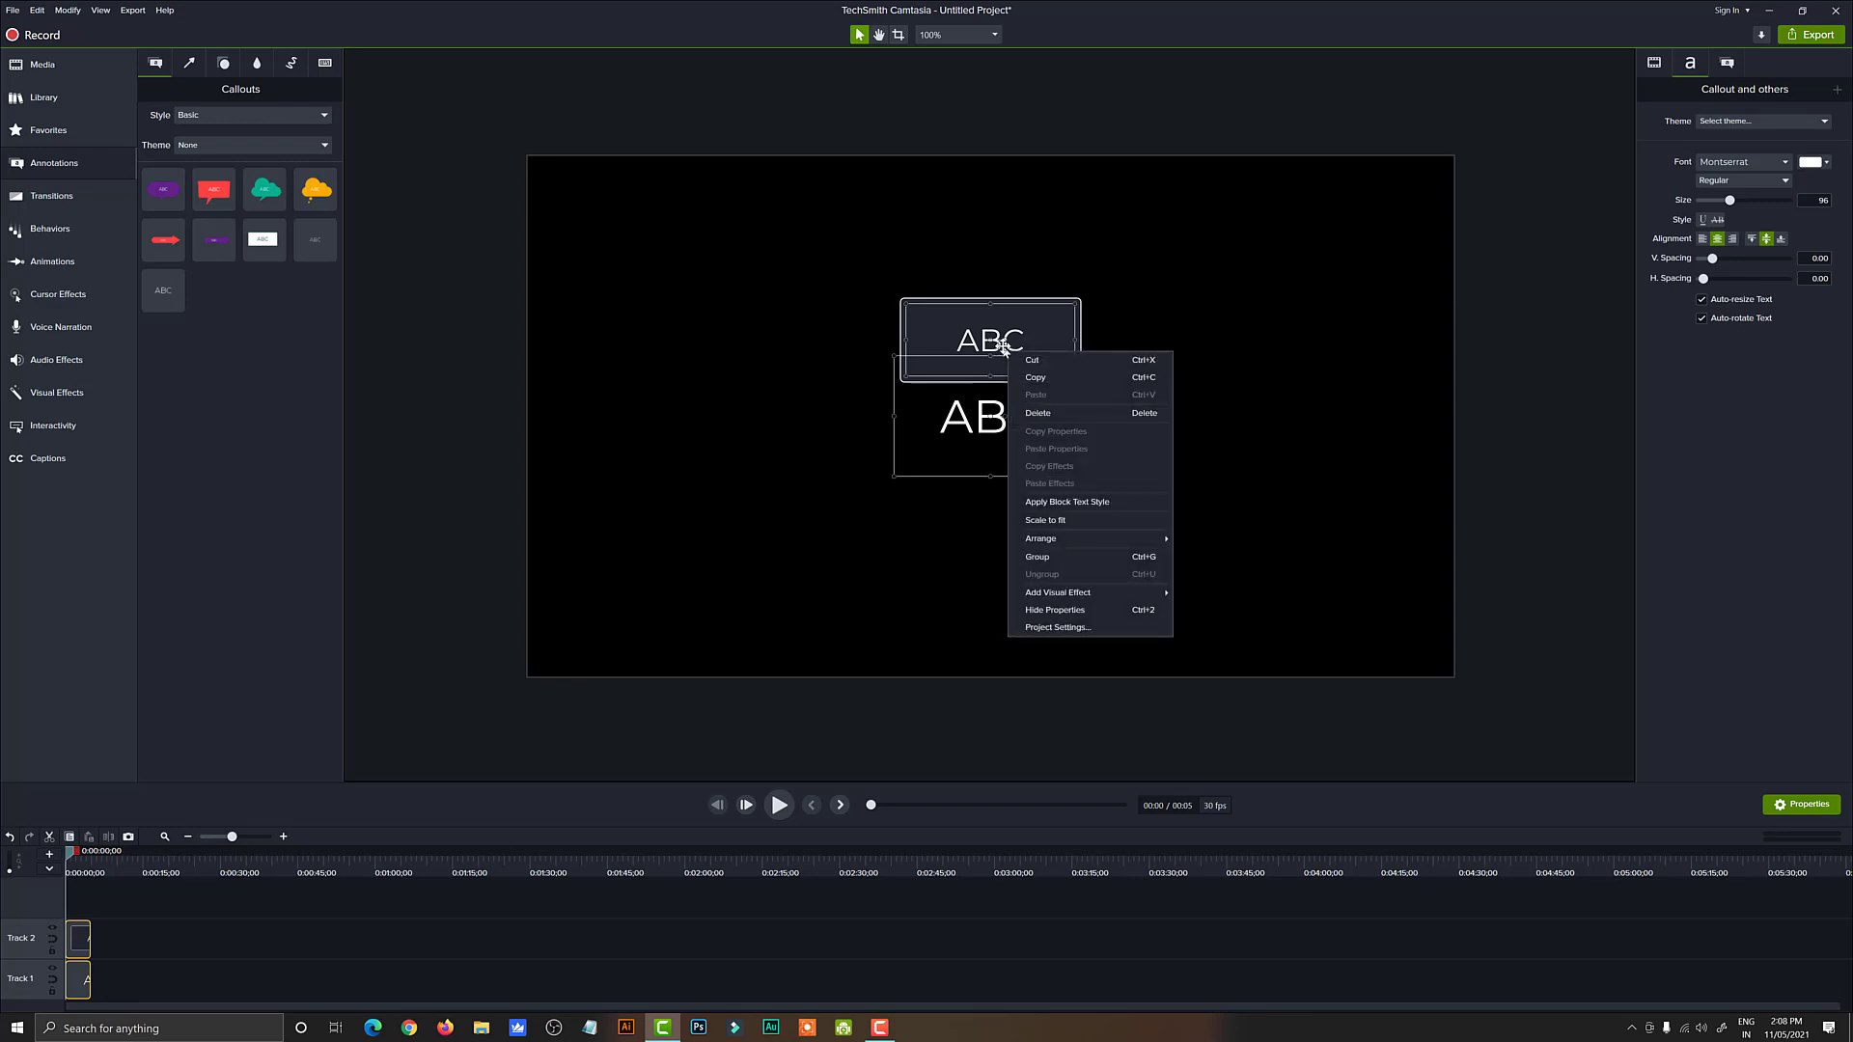
left_click(1037, 557)
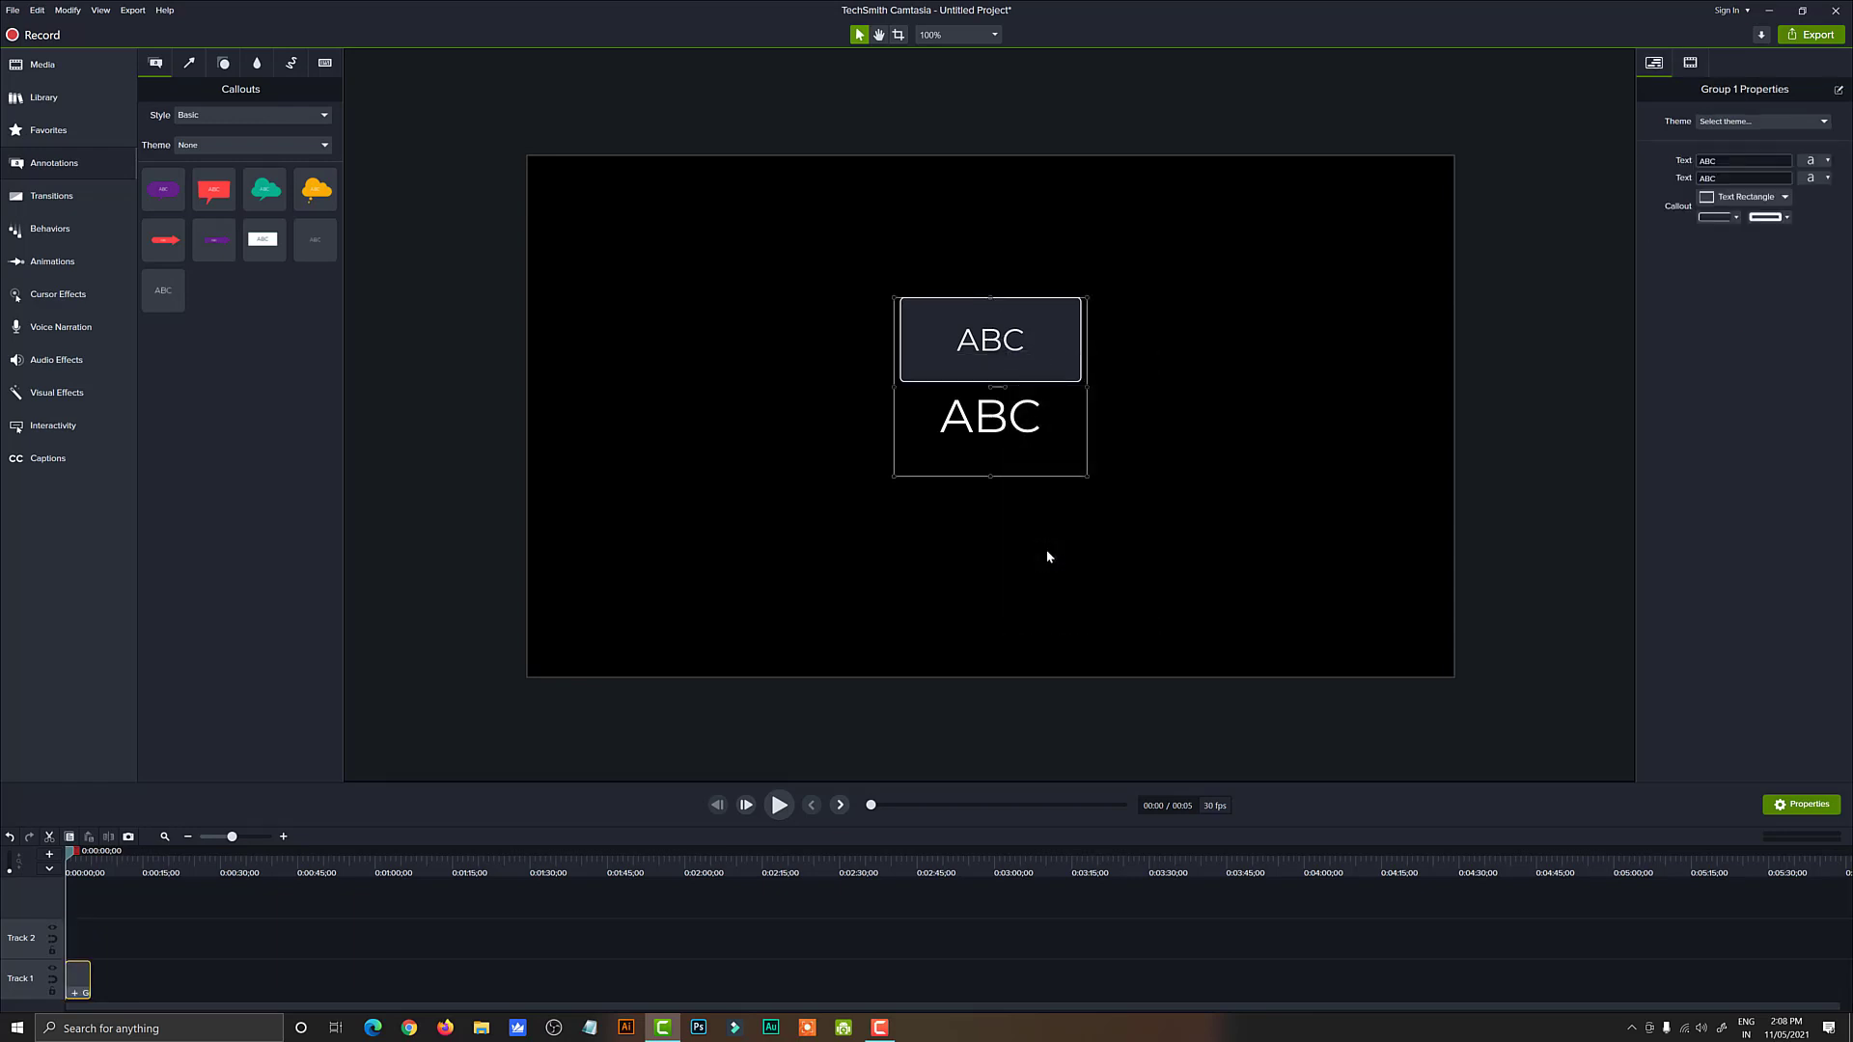
left_click(1047, 557)
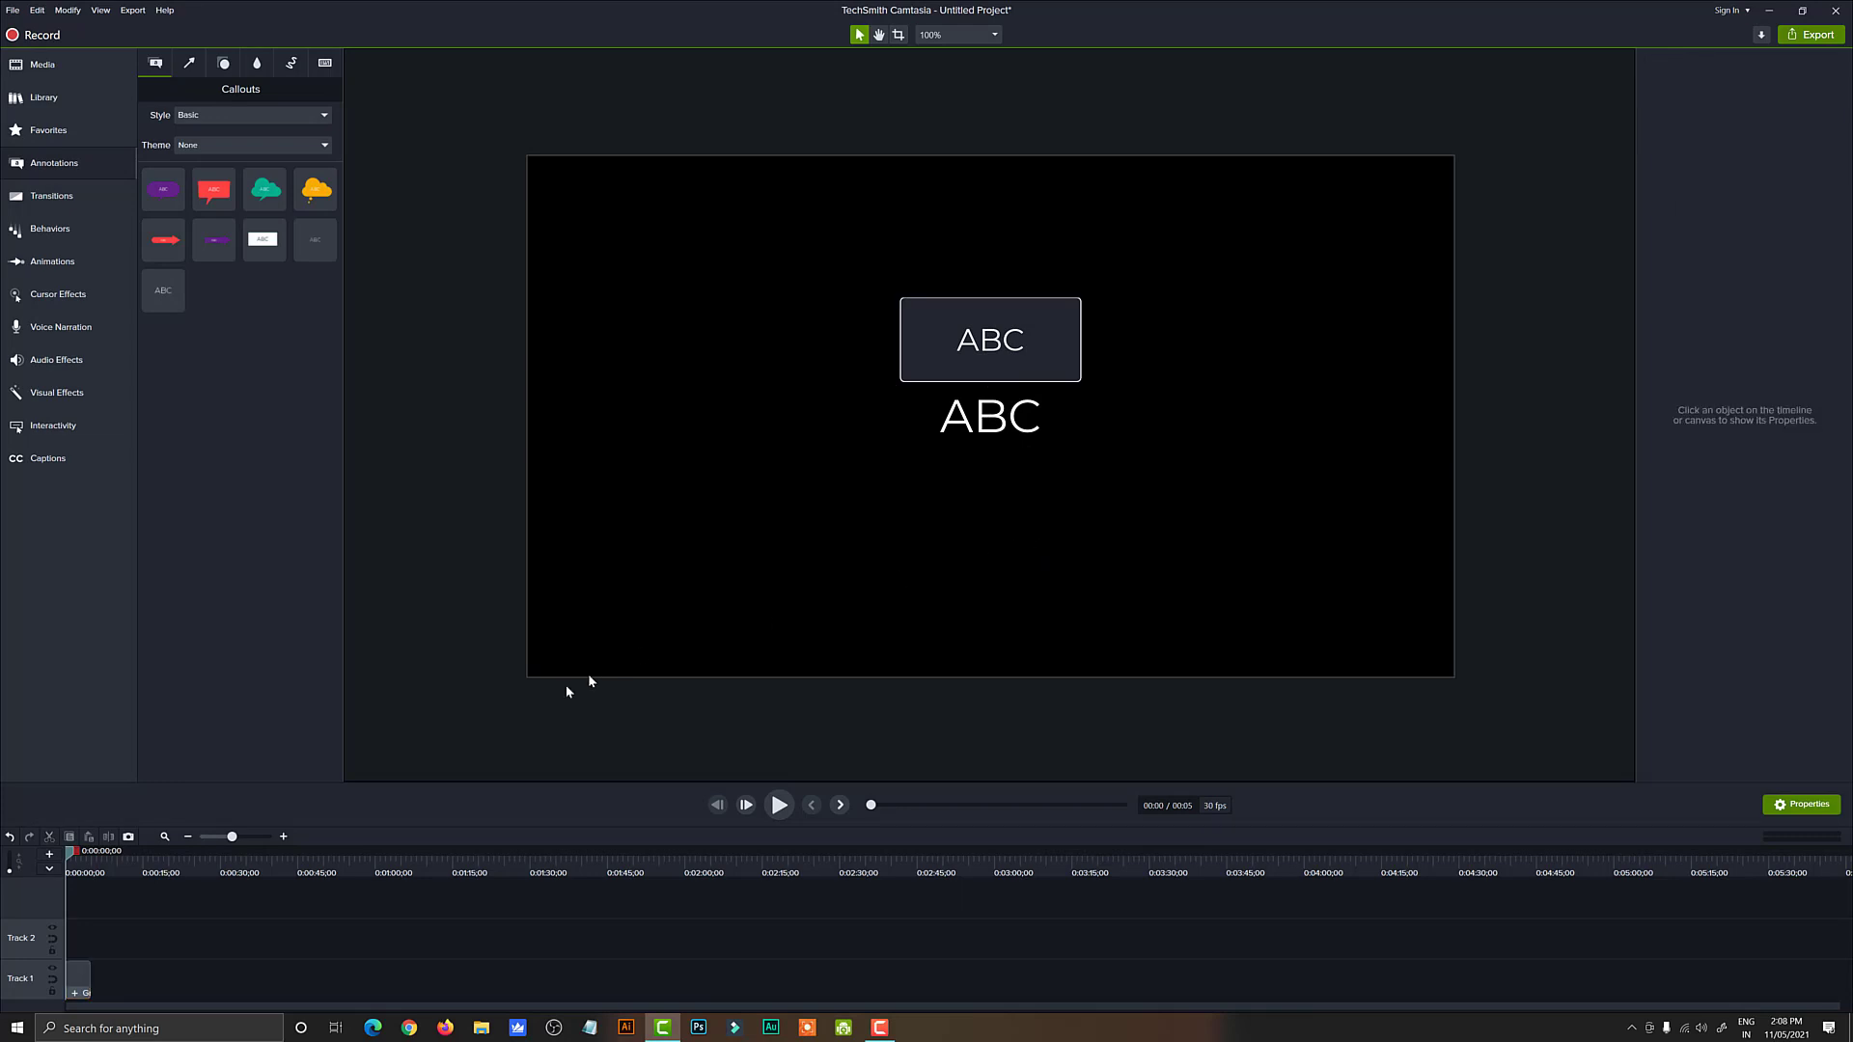
Step: Open the callout group, rename it Text, and close it to return to the main timeline
left_click(73, 994)
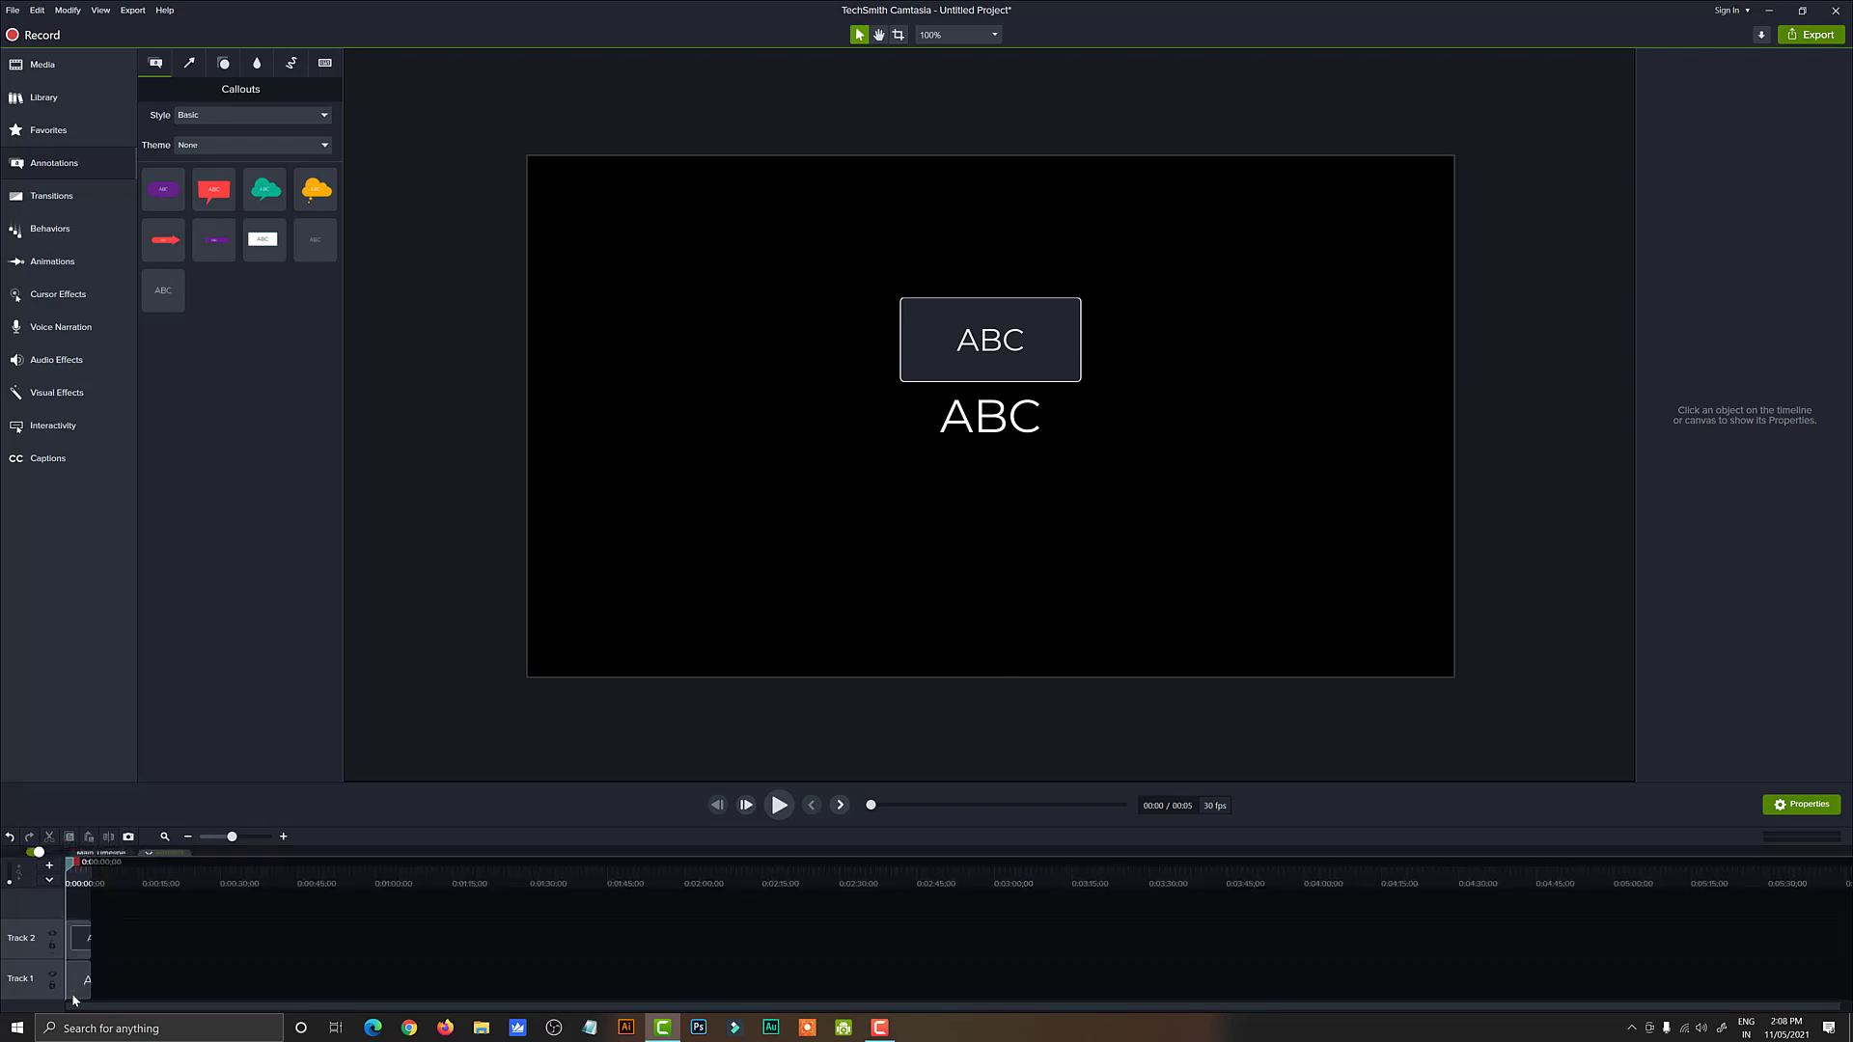
double_click(174, 855)
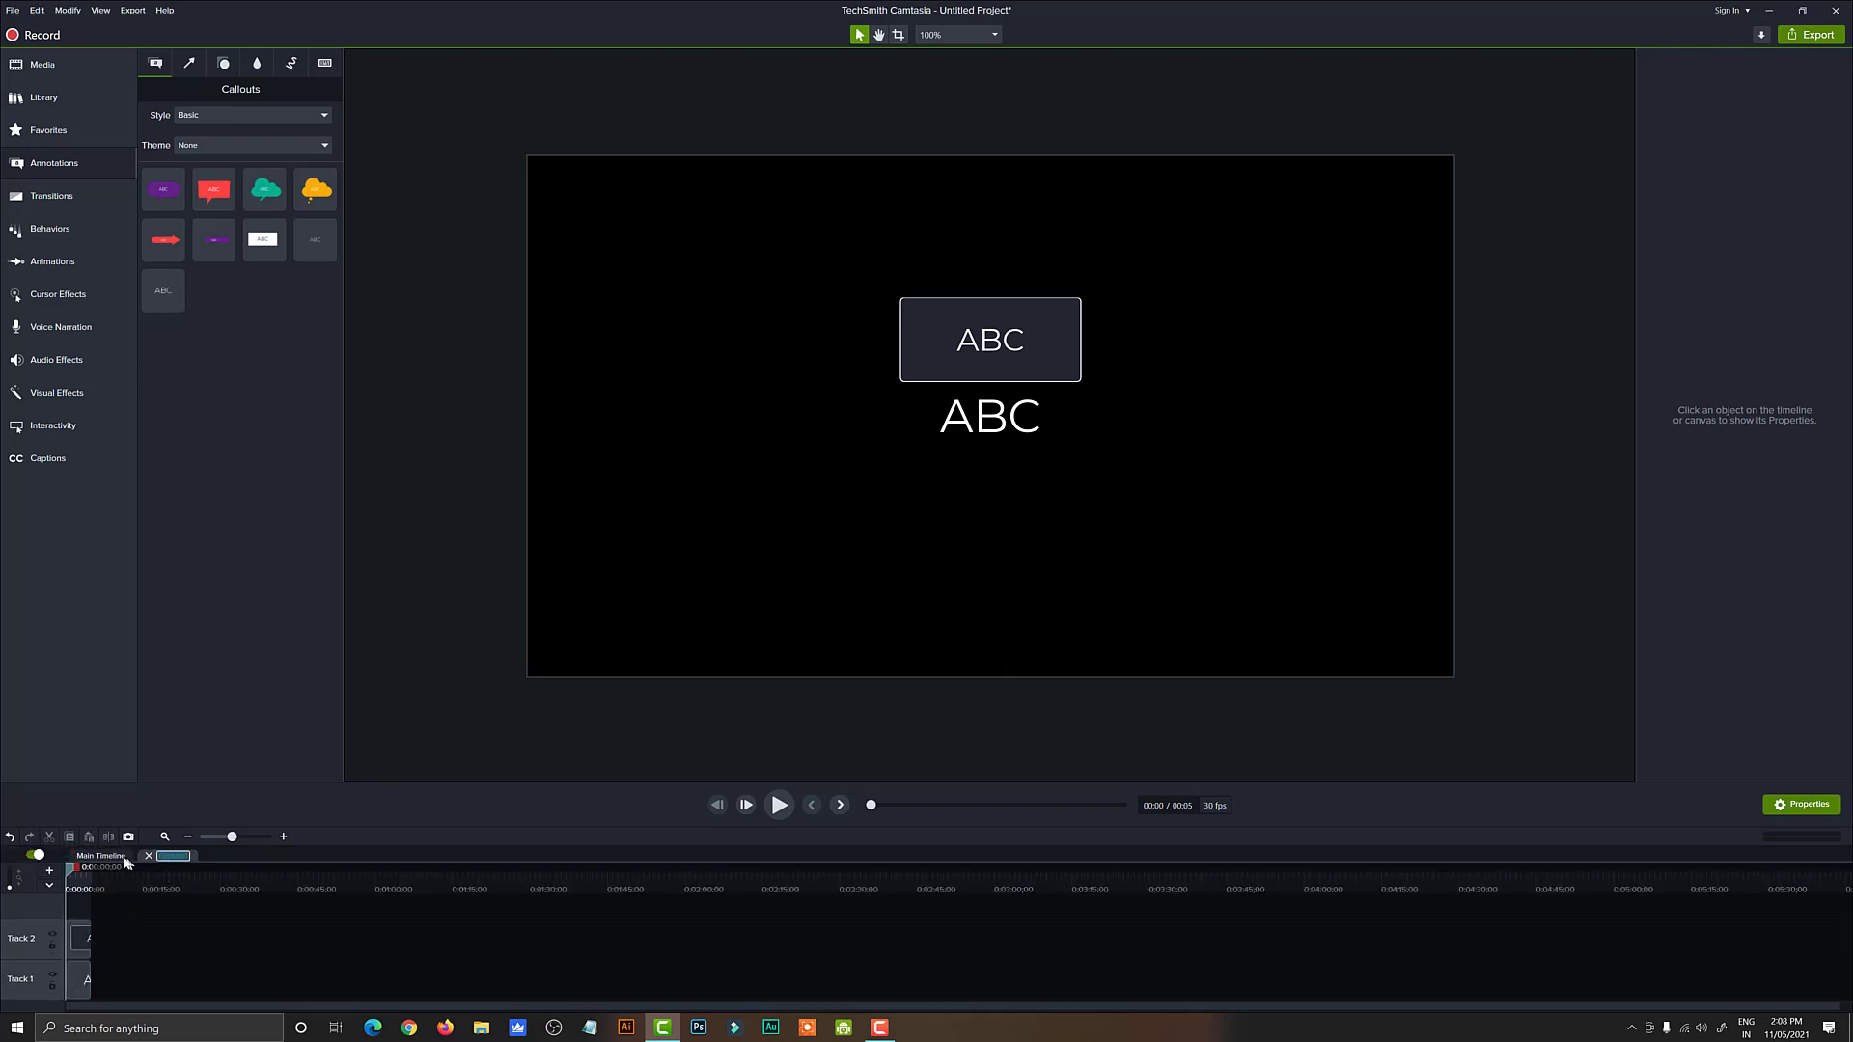
key("Return")
left_click(149, 858)
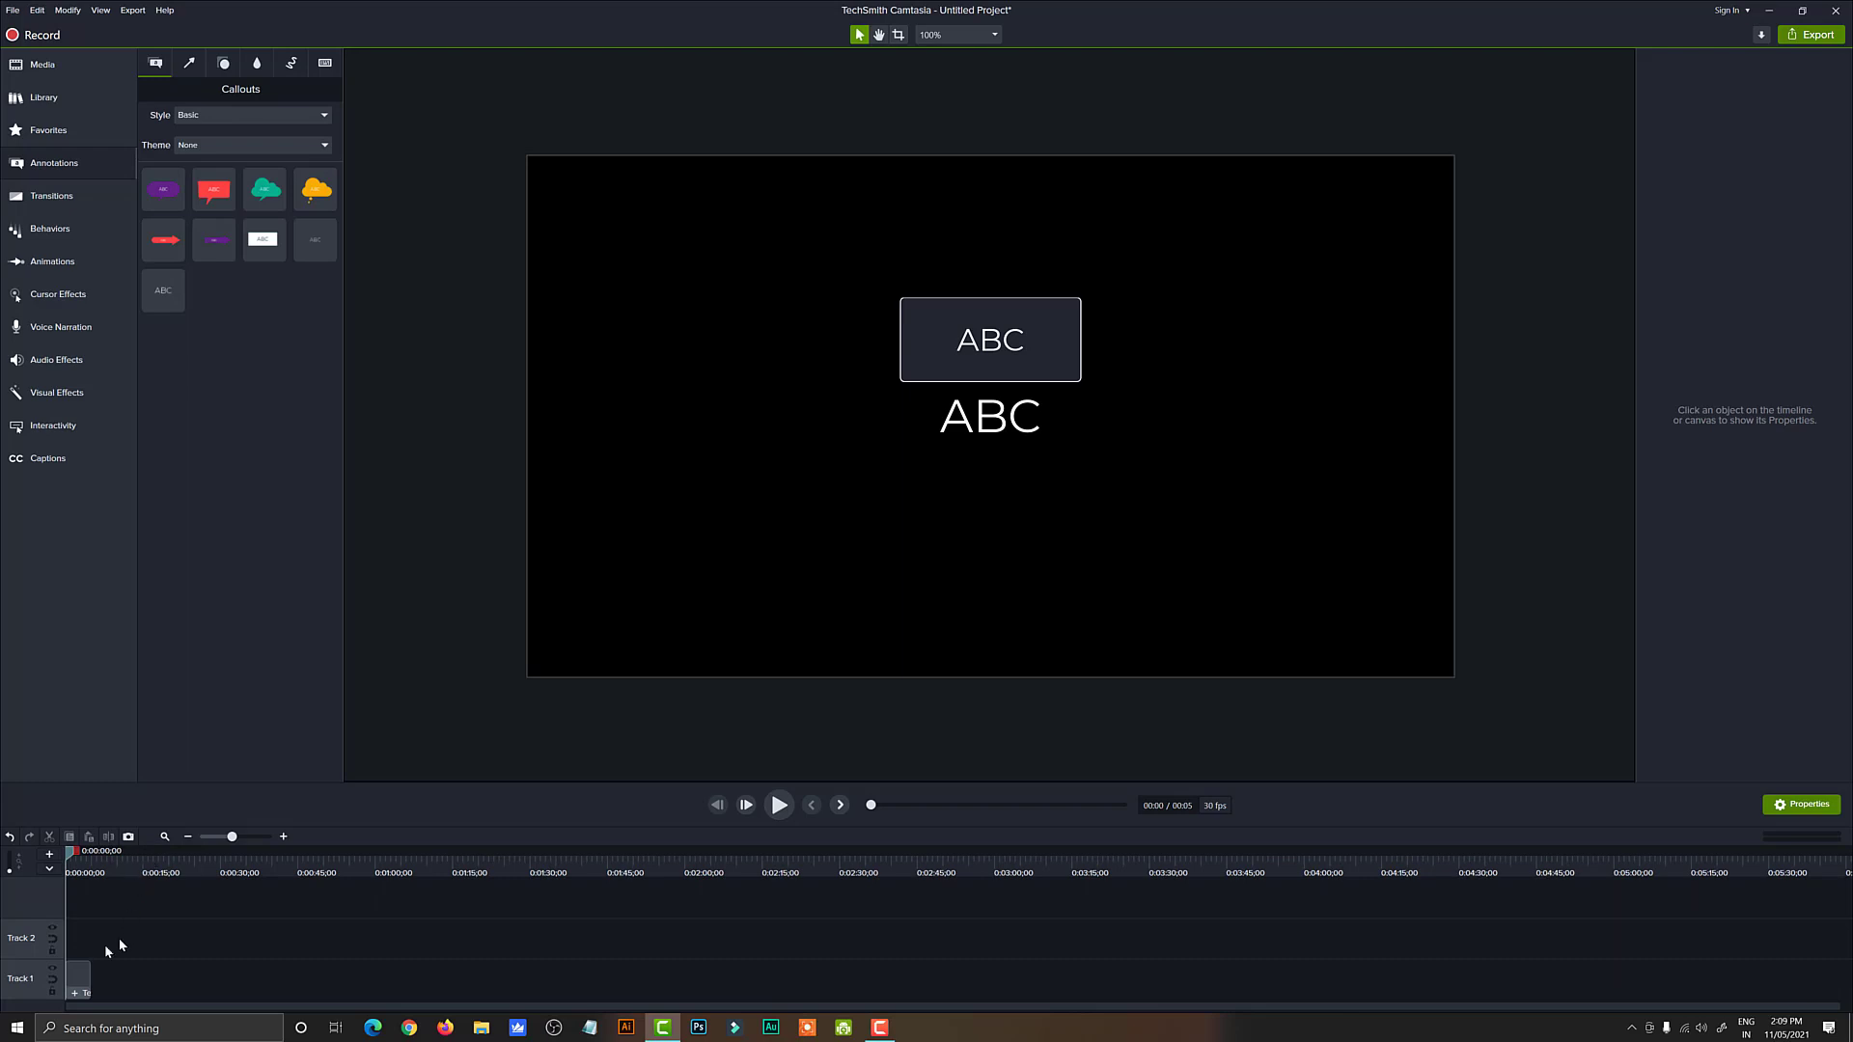
Step: Replace the group's first ABC text with "Your Name" through its exposed text property
left_click(77, 978)
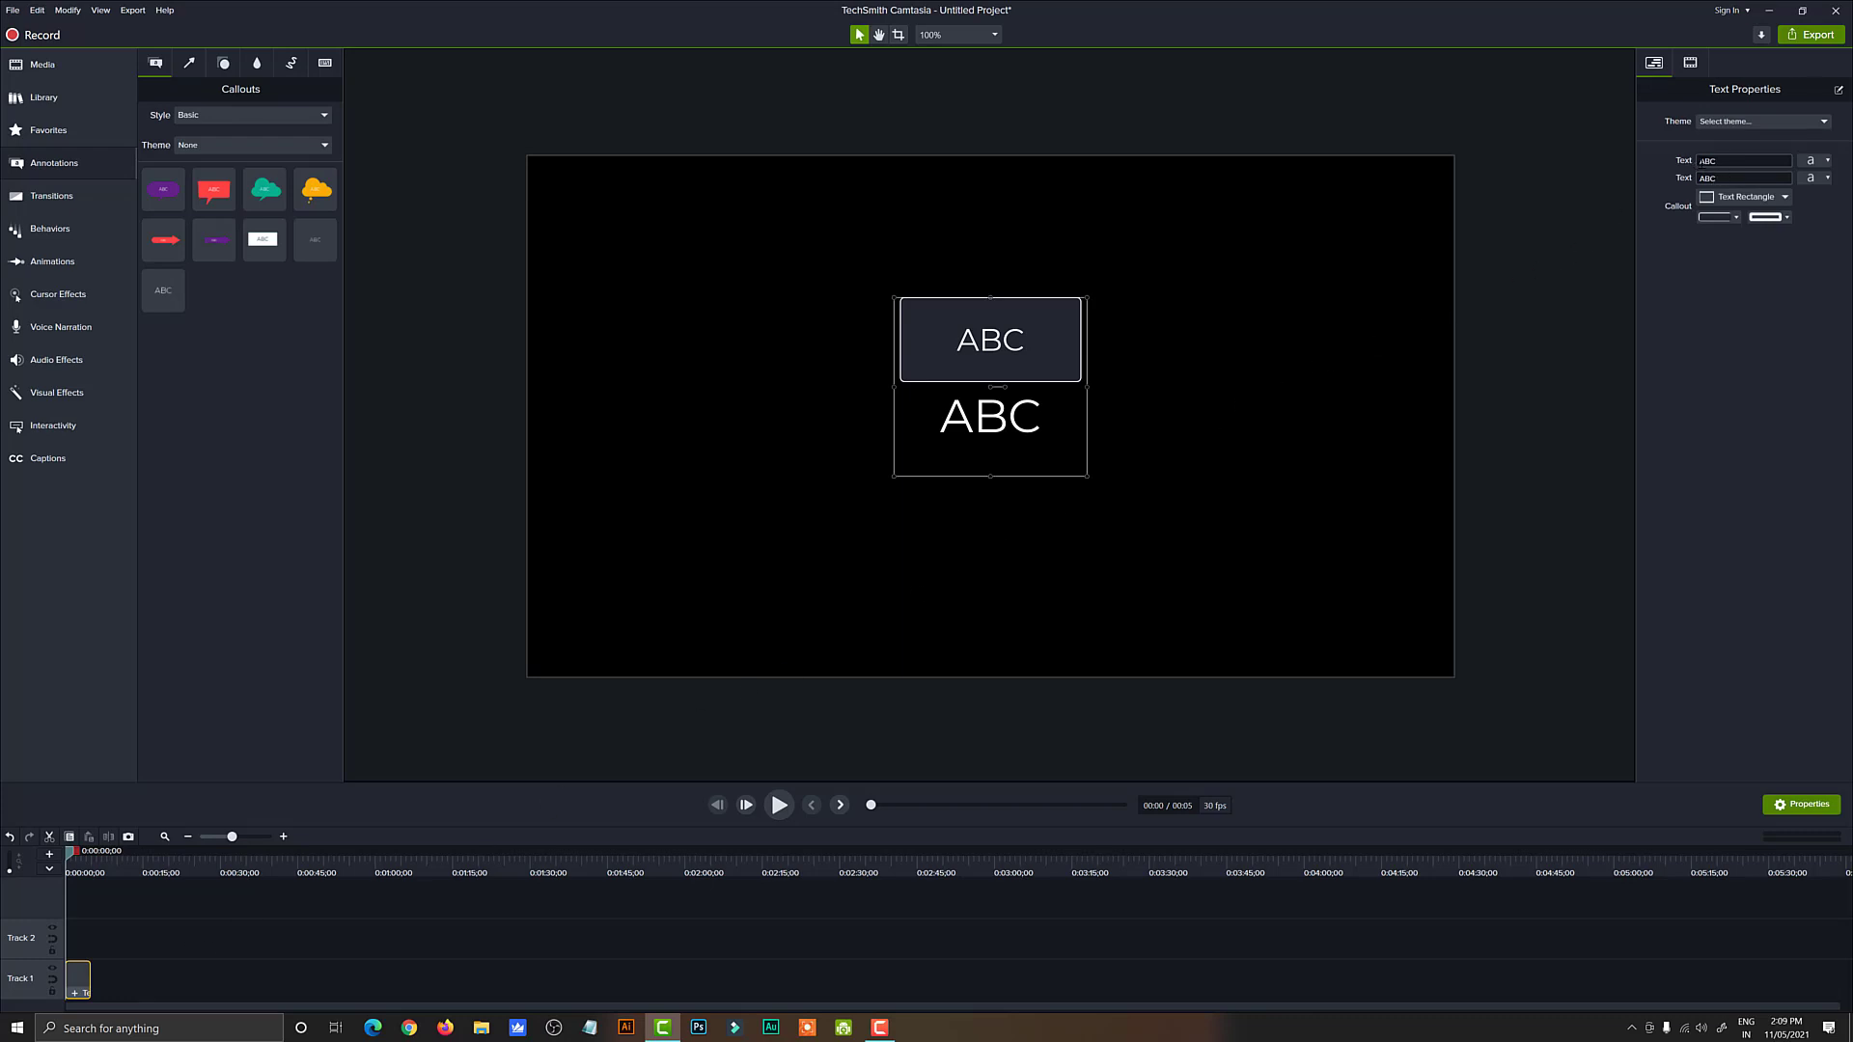
double_click(1717, 162)
type("Your Name")
key("Return")
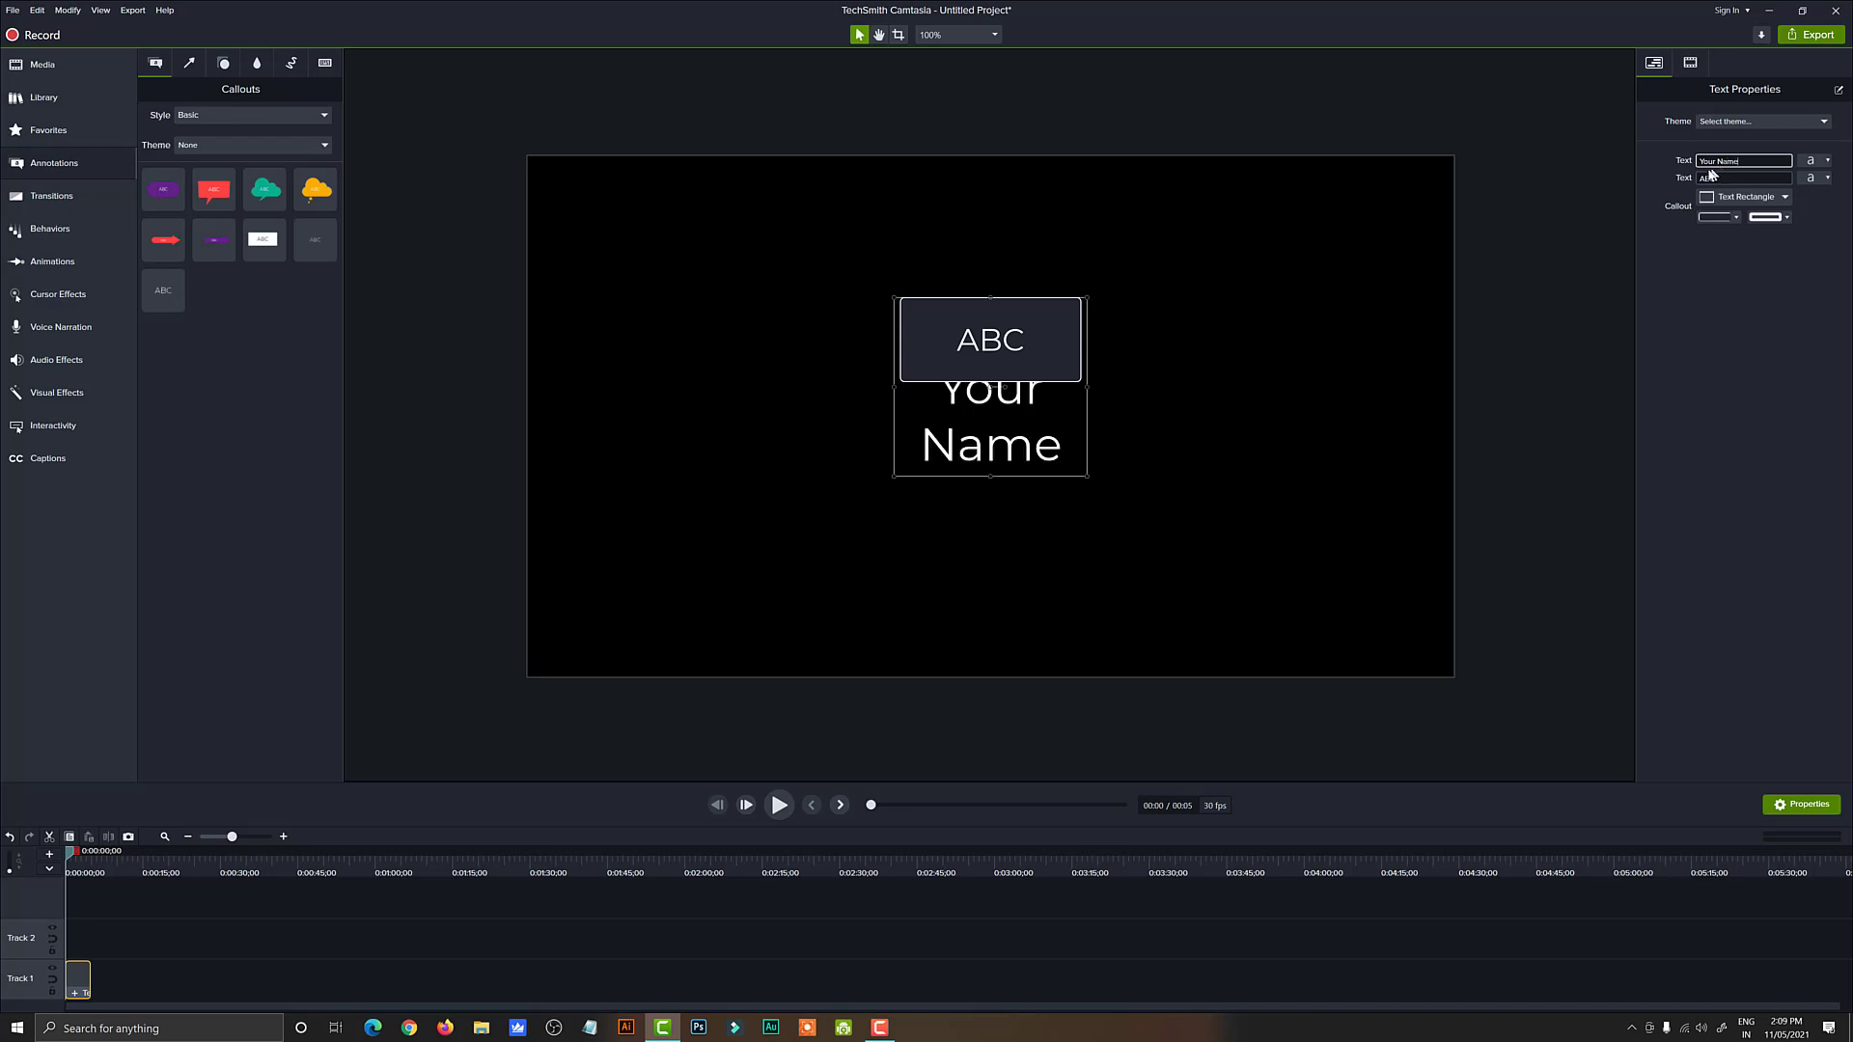
Step: Reduce the font size of the "Your Name" text to about 71 in the group properties
left_click(1041, 438)
left_click(1827, 162)
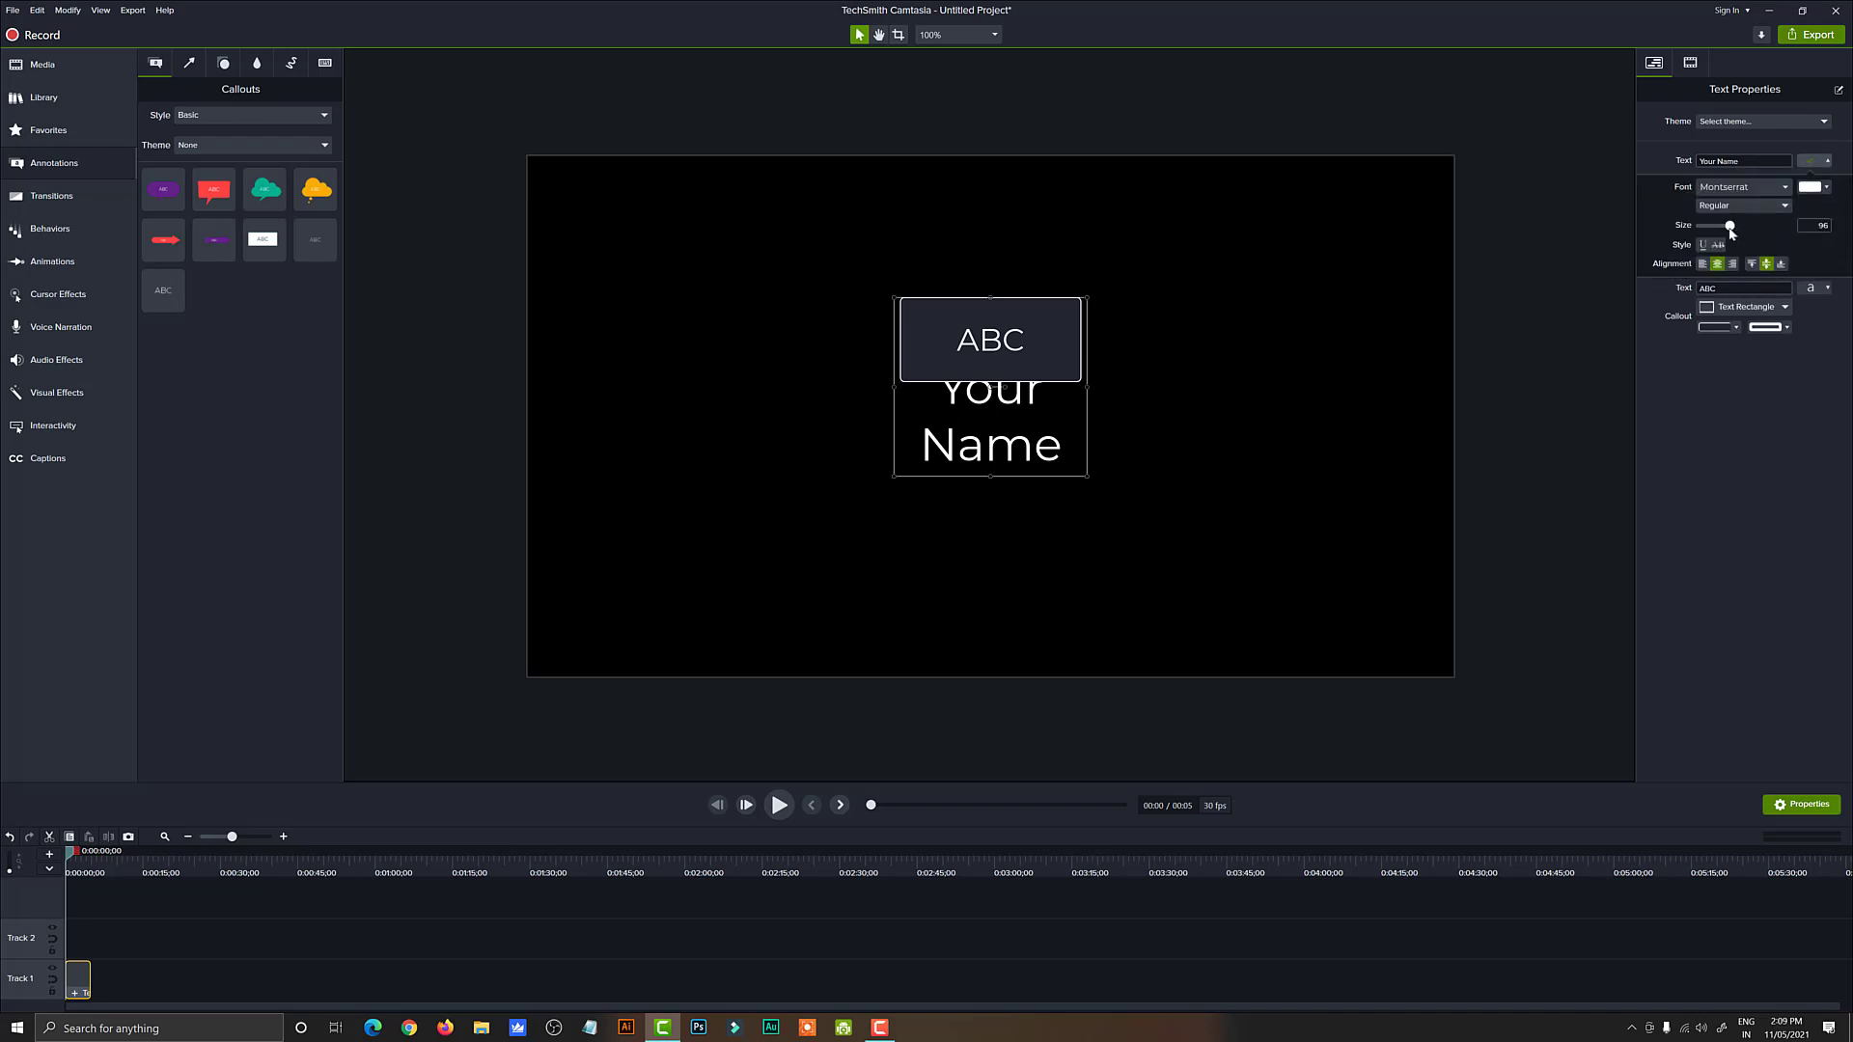
left_click_drag(1730, 231, 1721, 235)
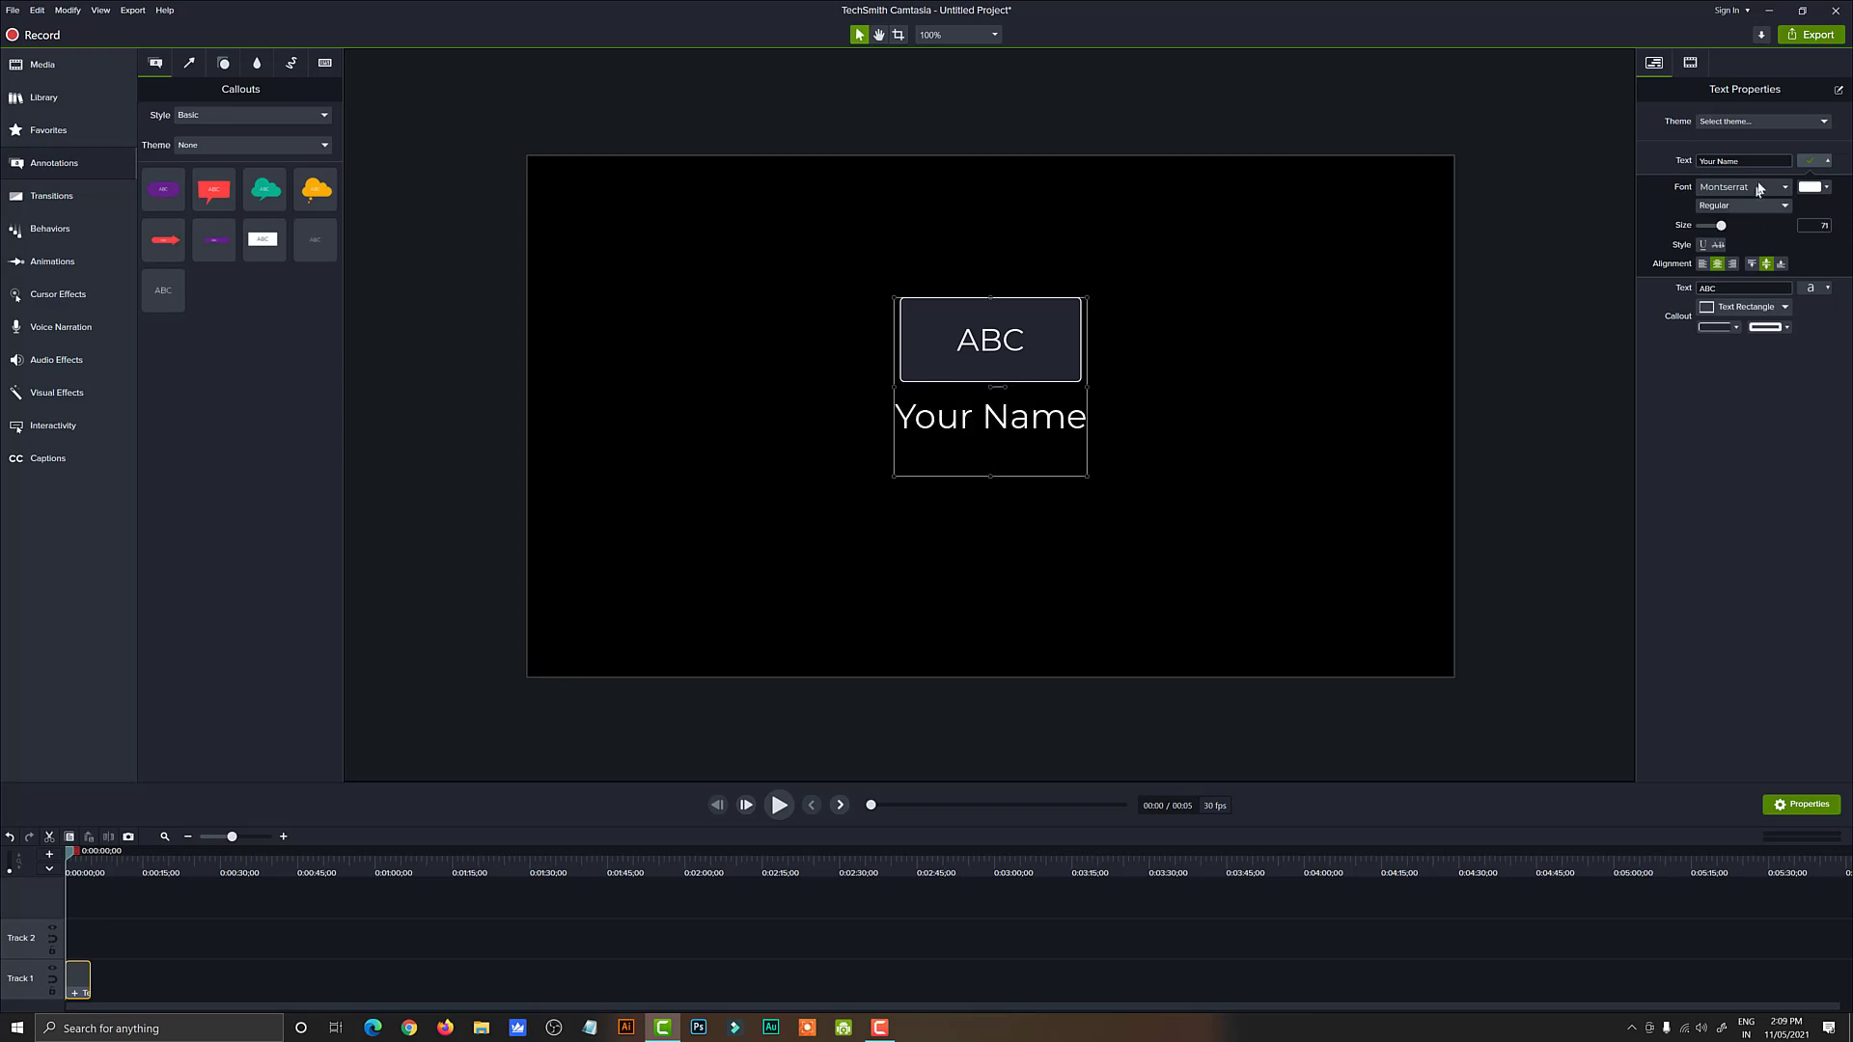
left_click(1828, 161)
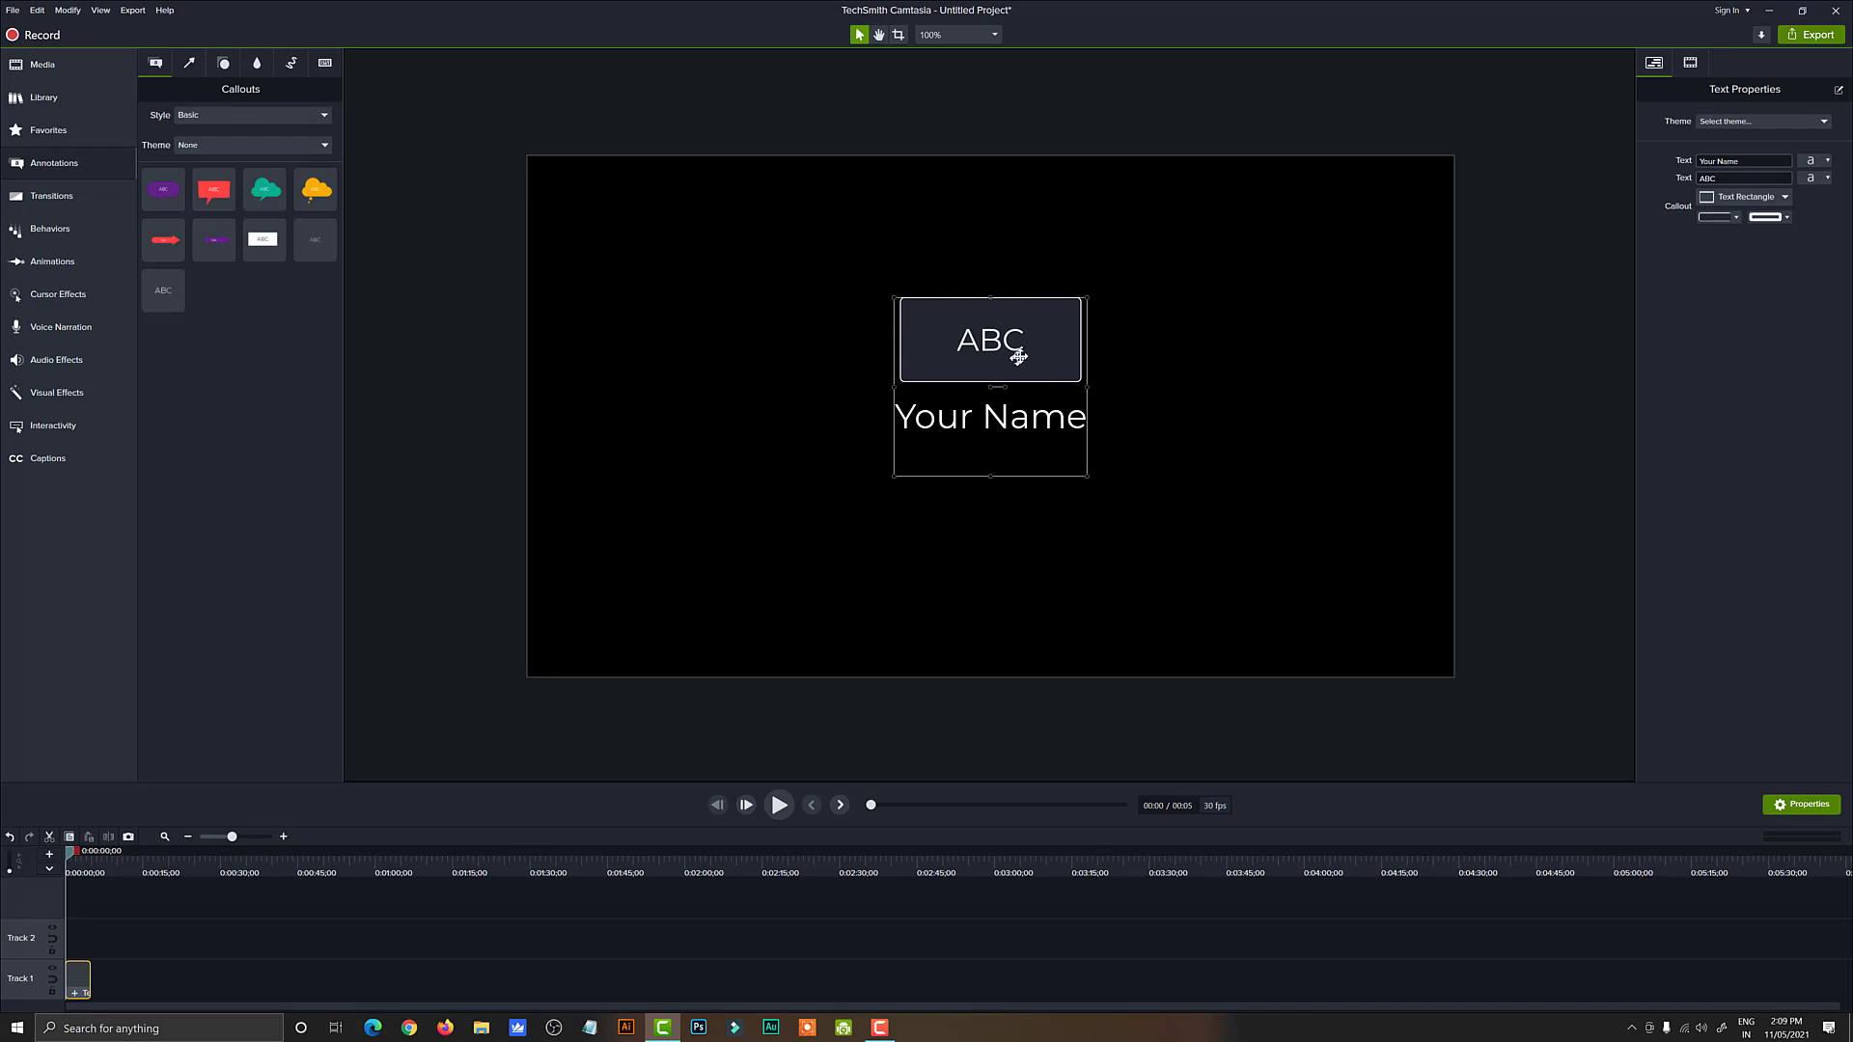
Step: Change the grouped callout's fill color to bright blue
left_click(1739, 214)
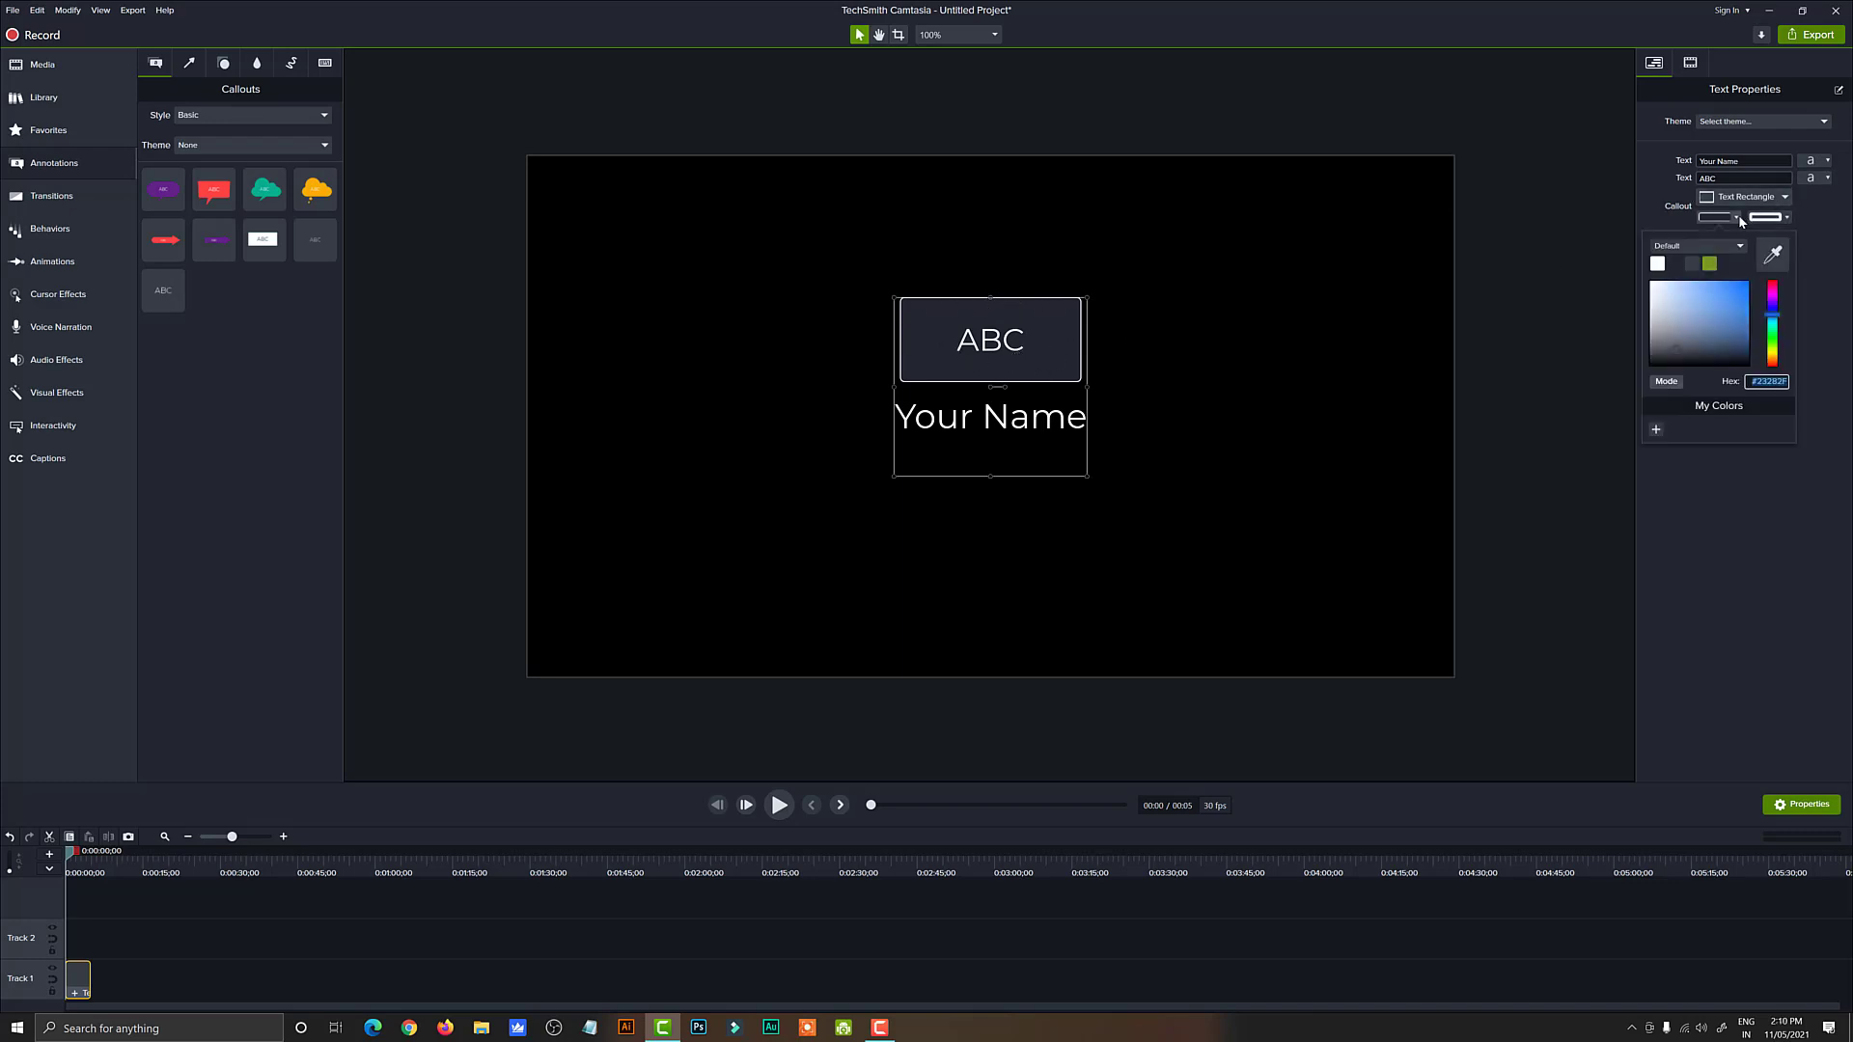
left_click(1700, 335)
mouse_move(1701, 335)
left_mouse_down()
mouse_move(1717, 291)
mouse_move(1754, 283)
left_mouse_up()
left_click(1817, 267)
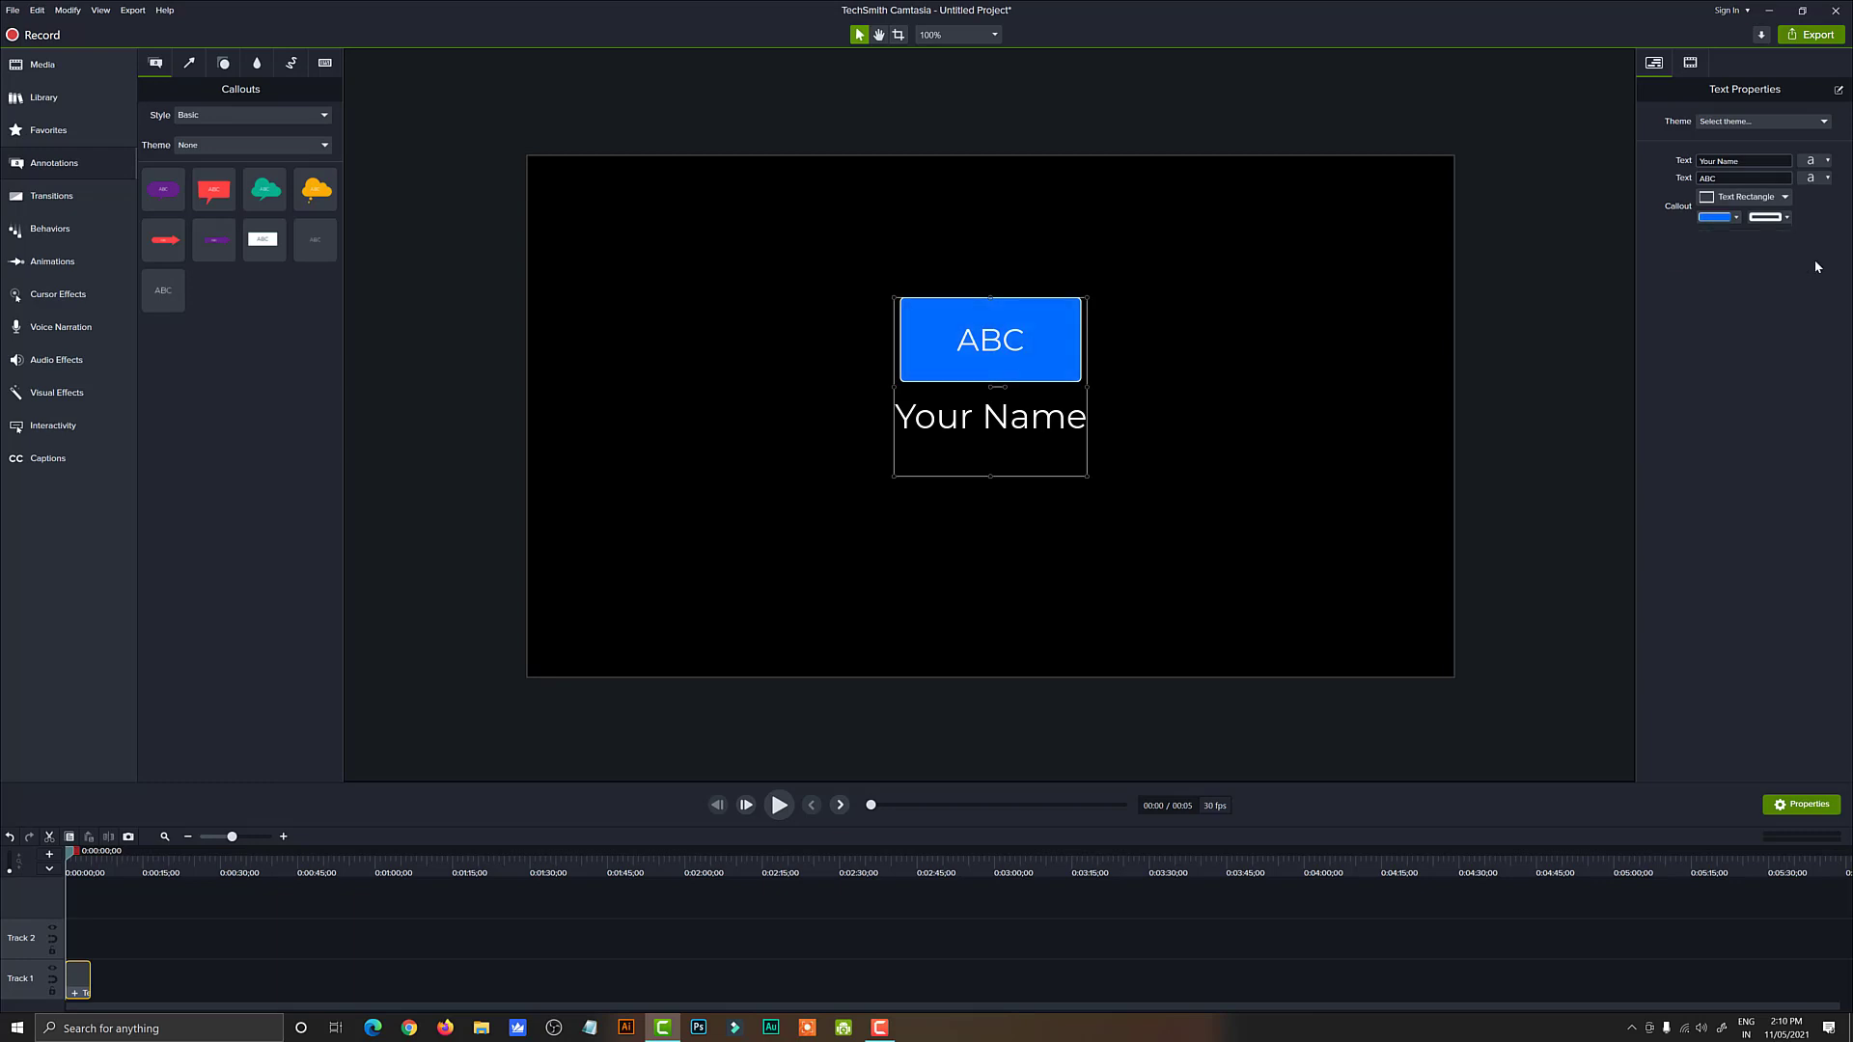
Step: Try a red outline on the grouped callout, and set the outline color to black (#000000)
left_click(1787, 219)
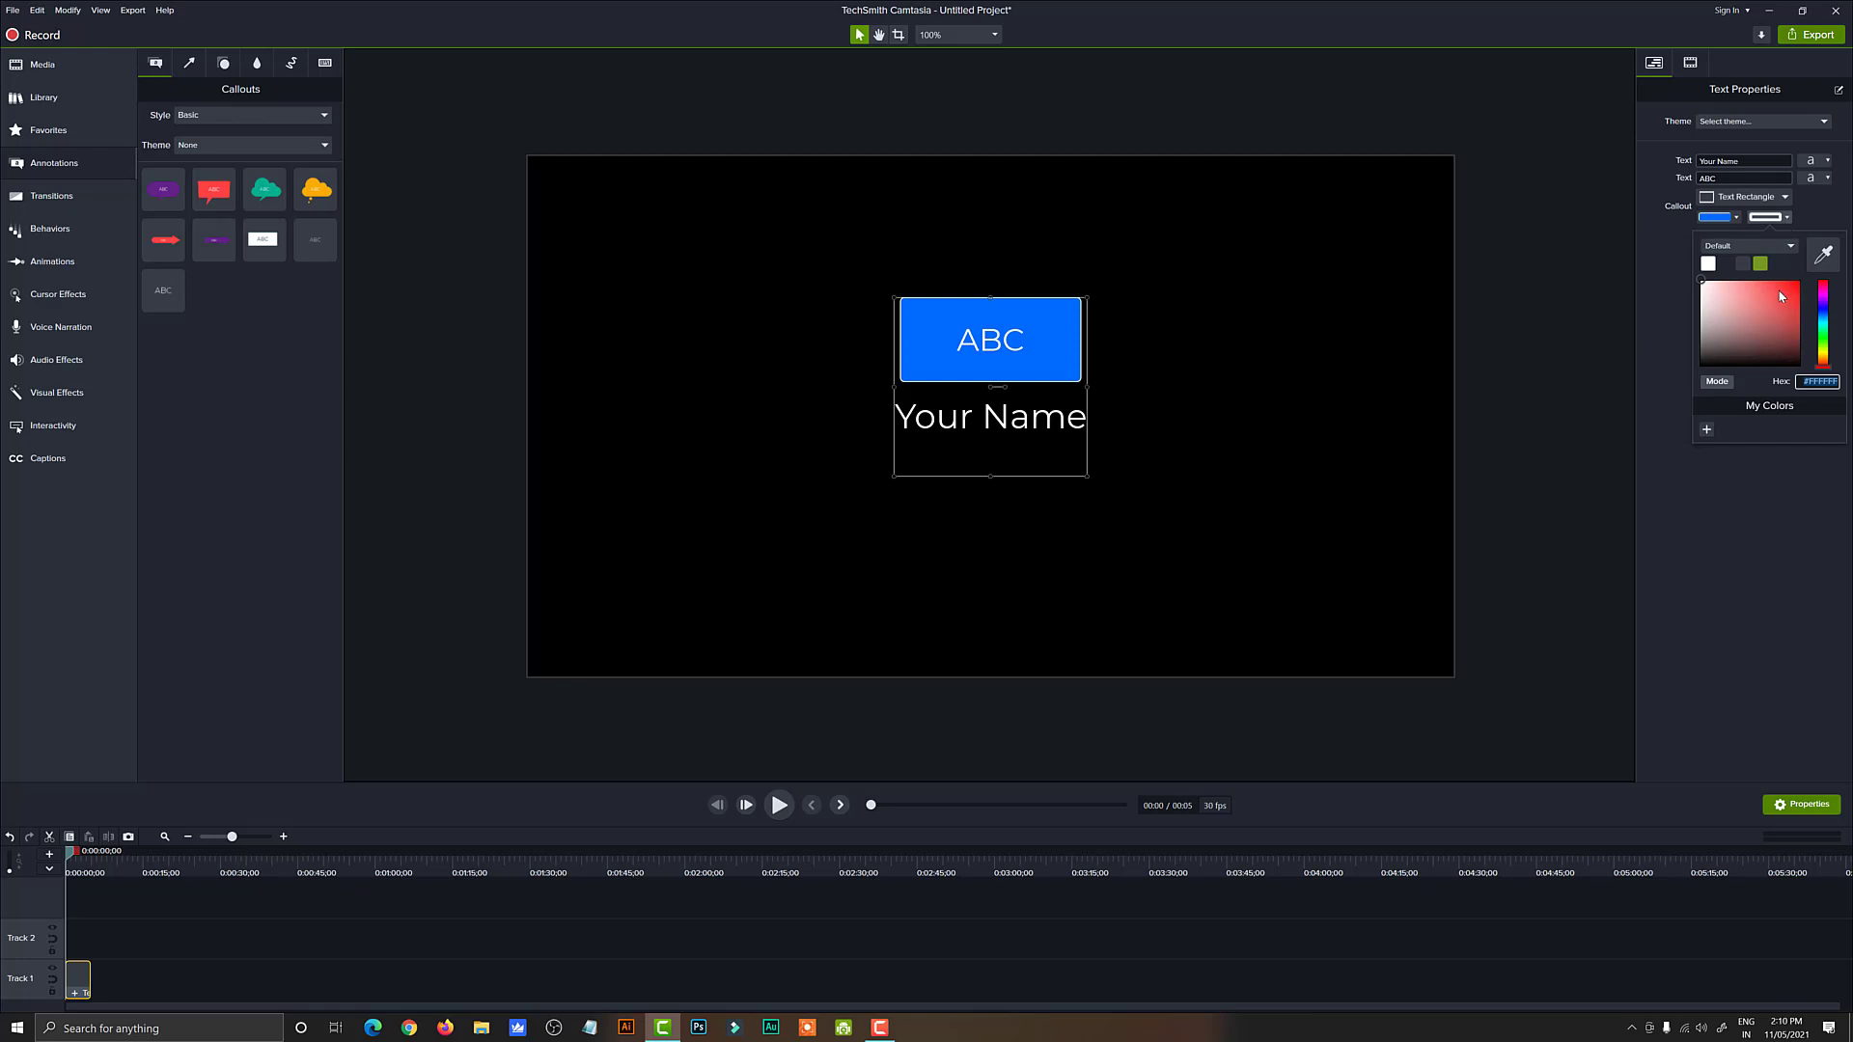
left_click_drag(1781, 297, 1806, 282)
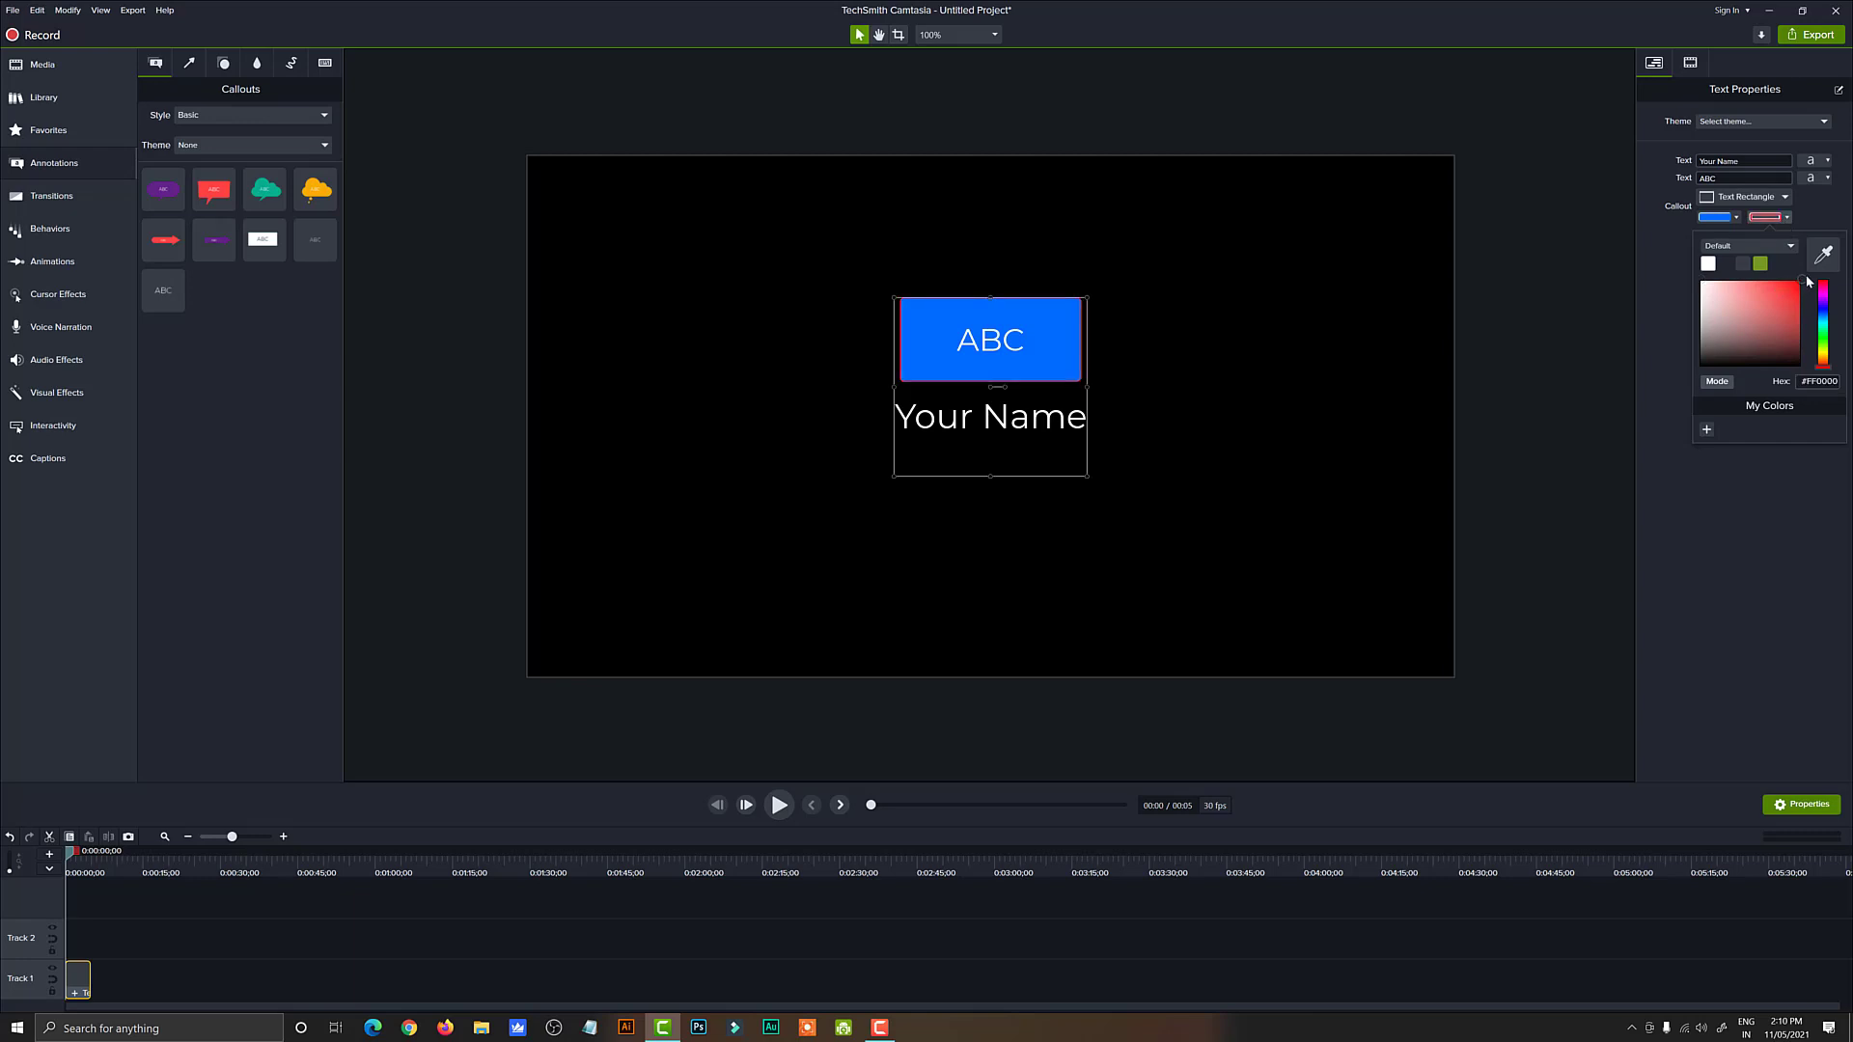
left_click(1701, 319)
left_click_drag(1694, 345, 1690, 379)
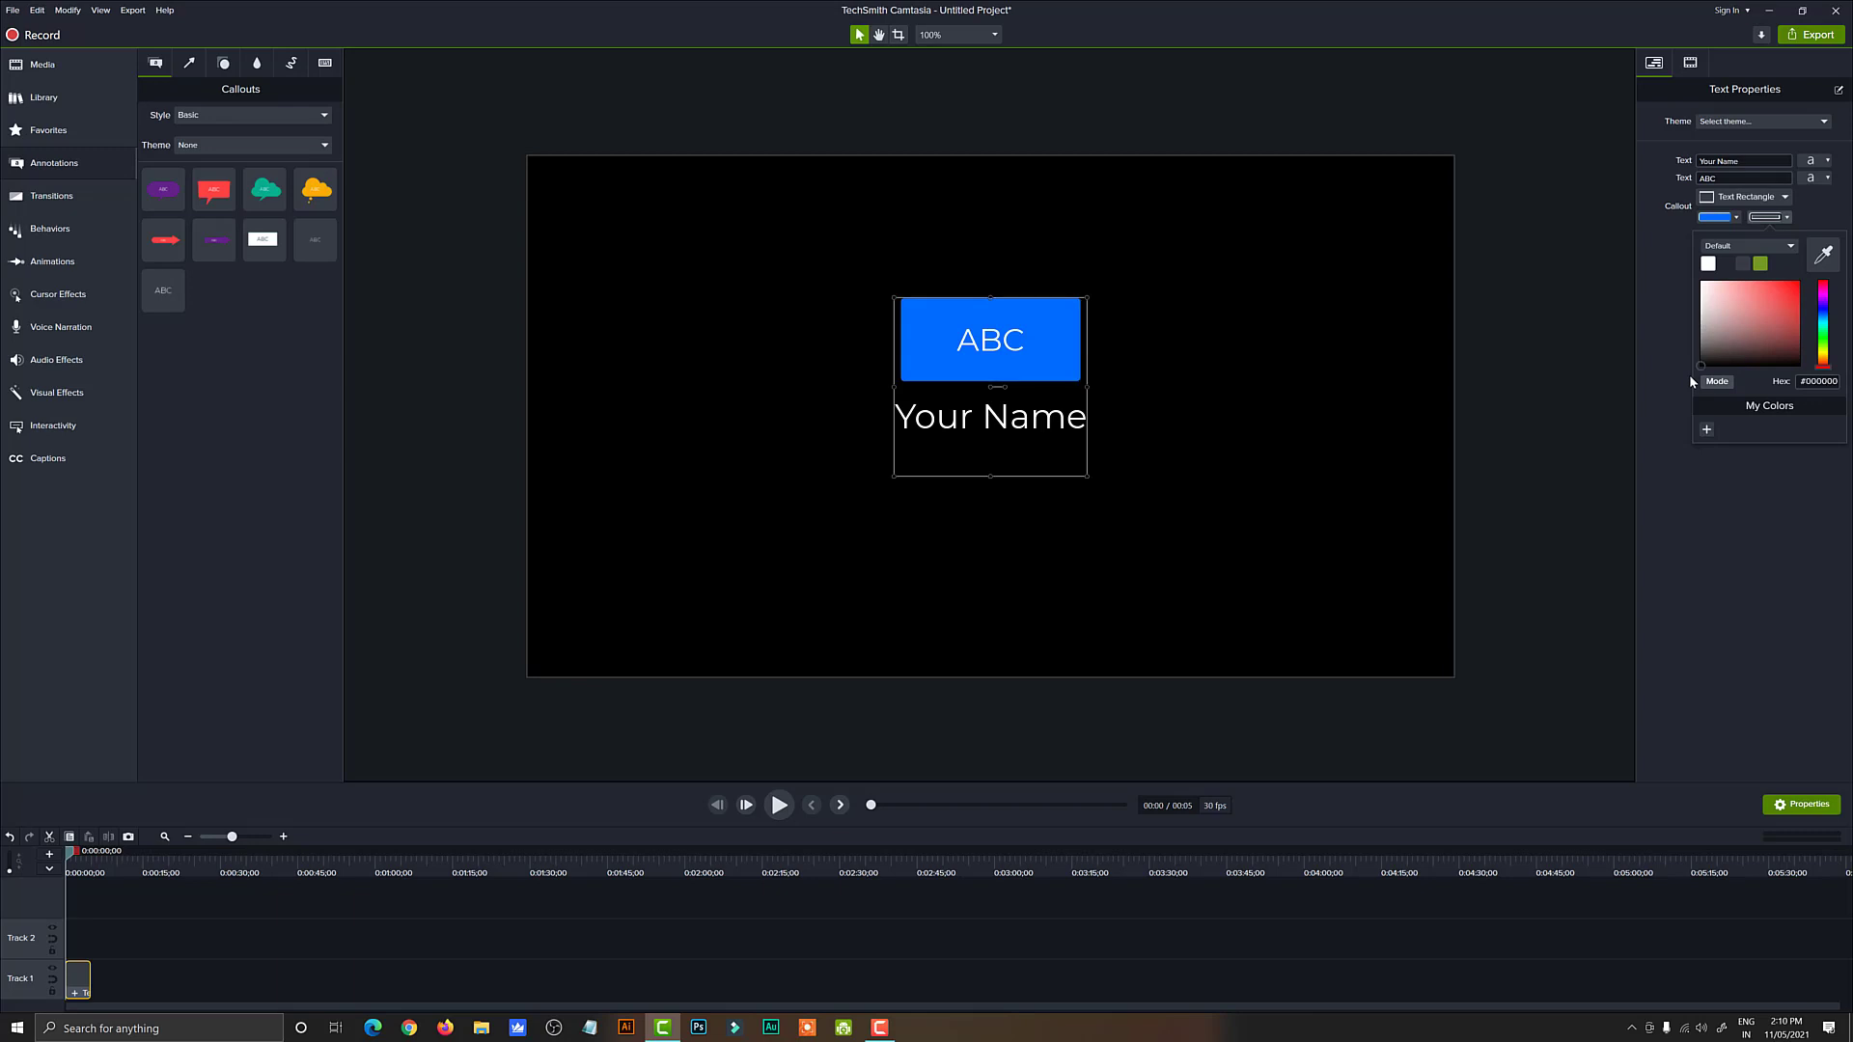
left_click(1815, 231)
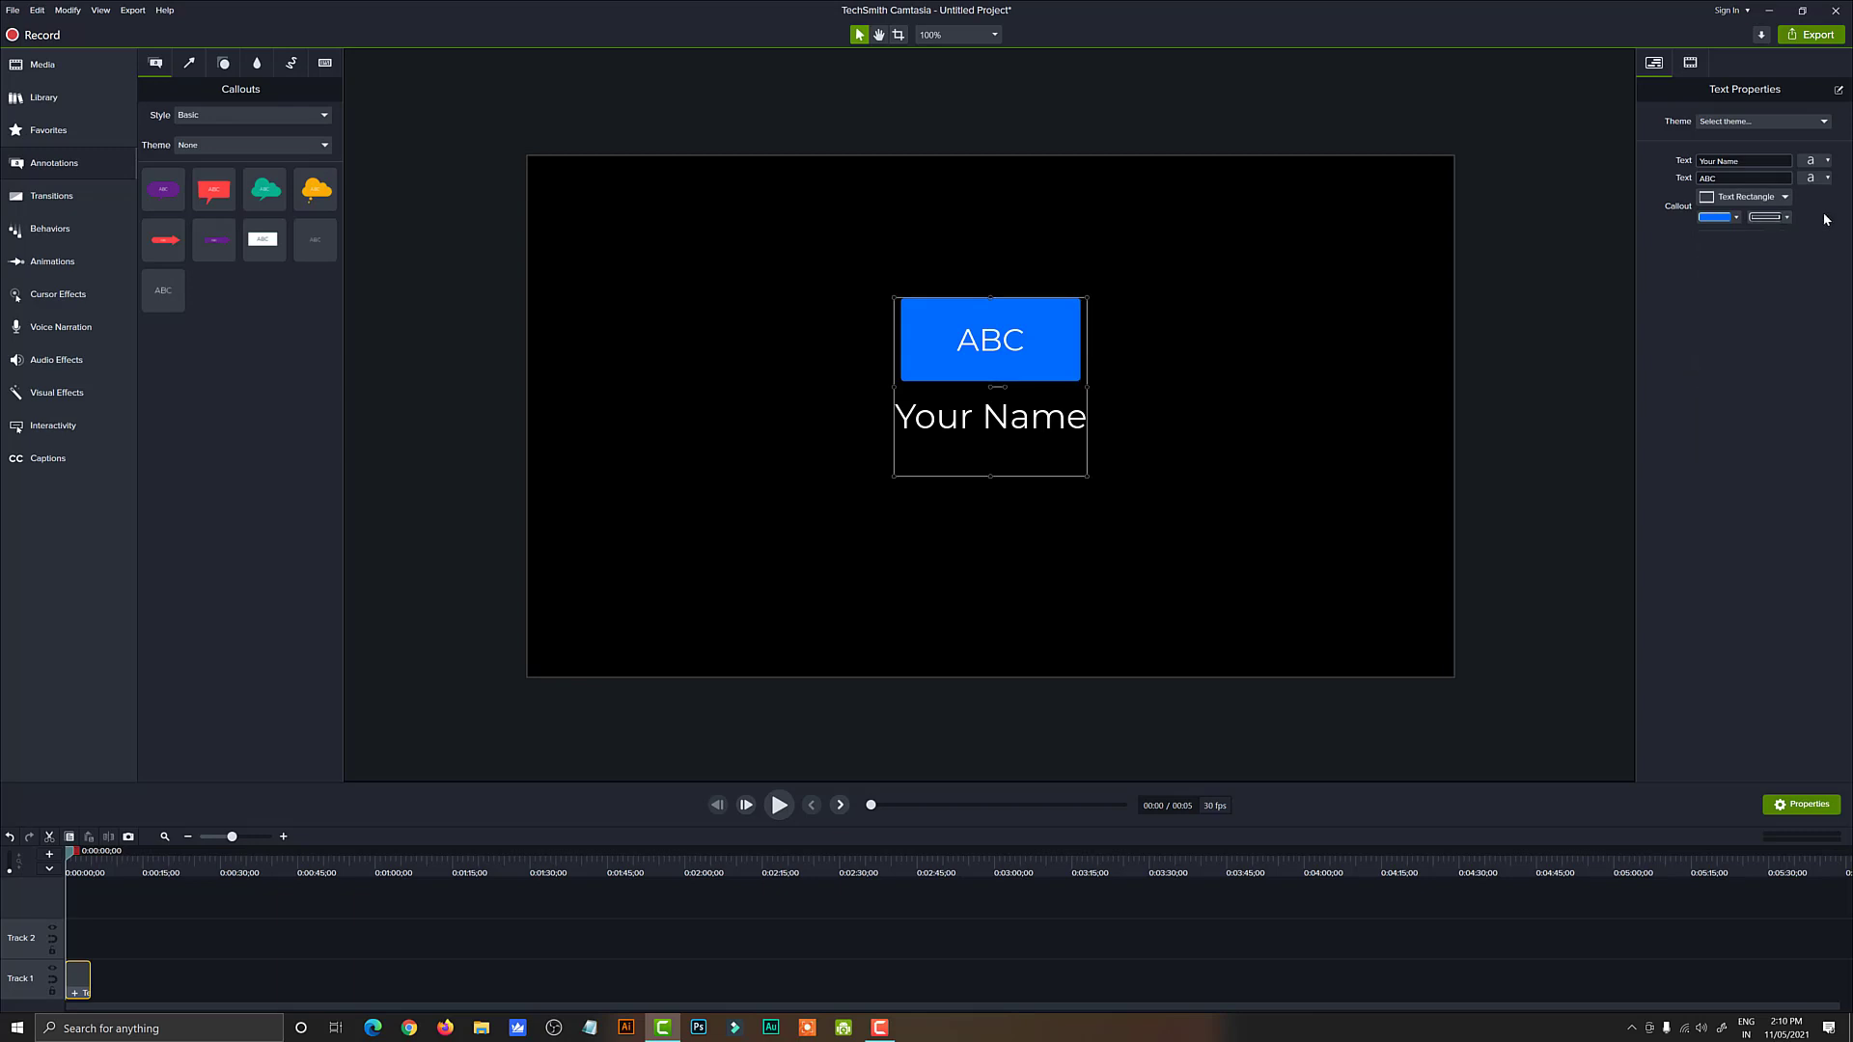
Step: Try the Speech Bubble 1 shape for the grouped callout, and switch it to Thought Bubble 1
left_click(1785, 197)
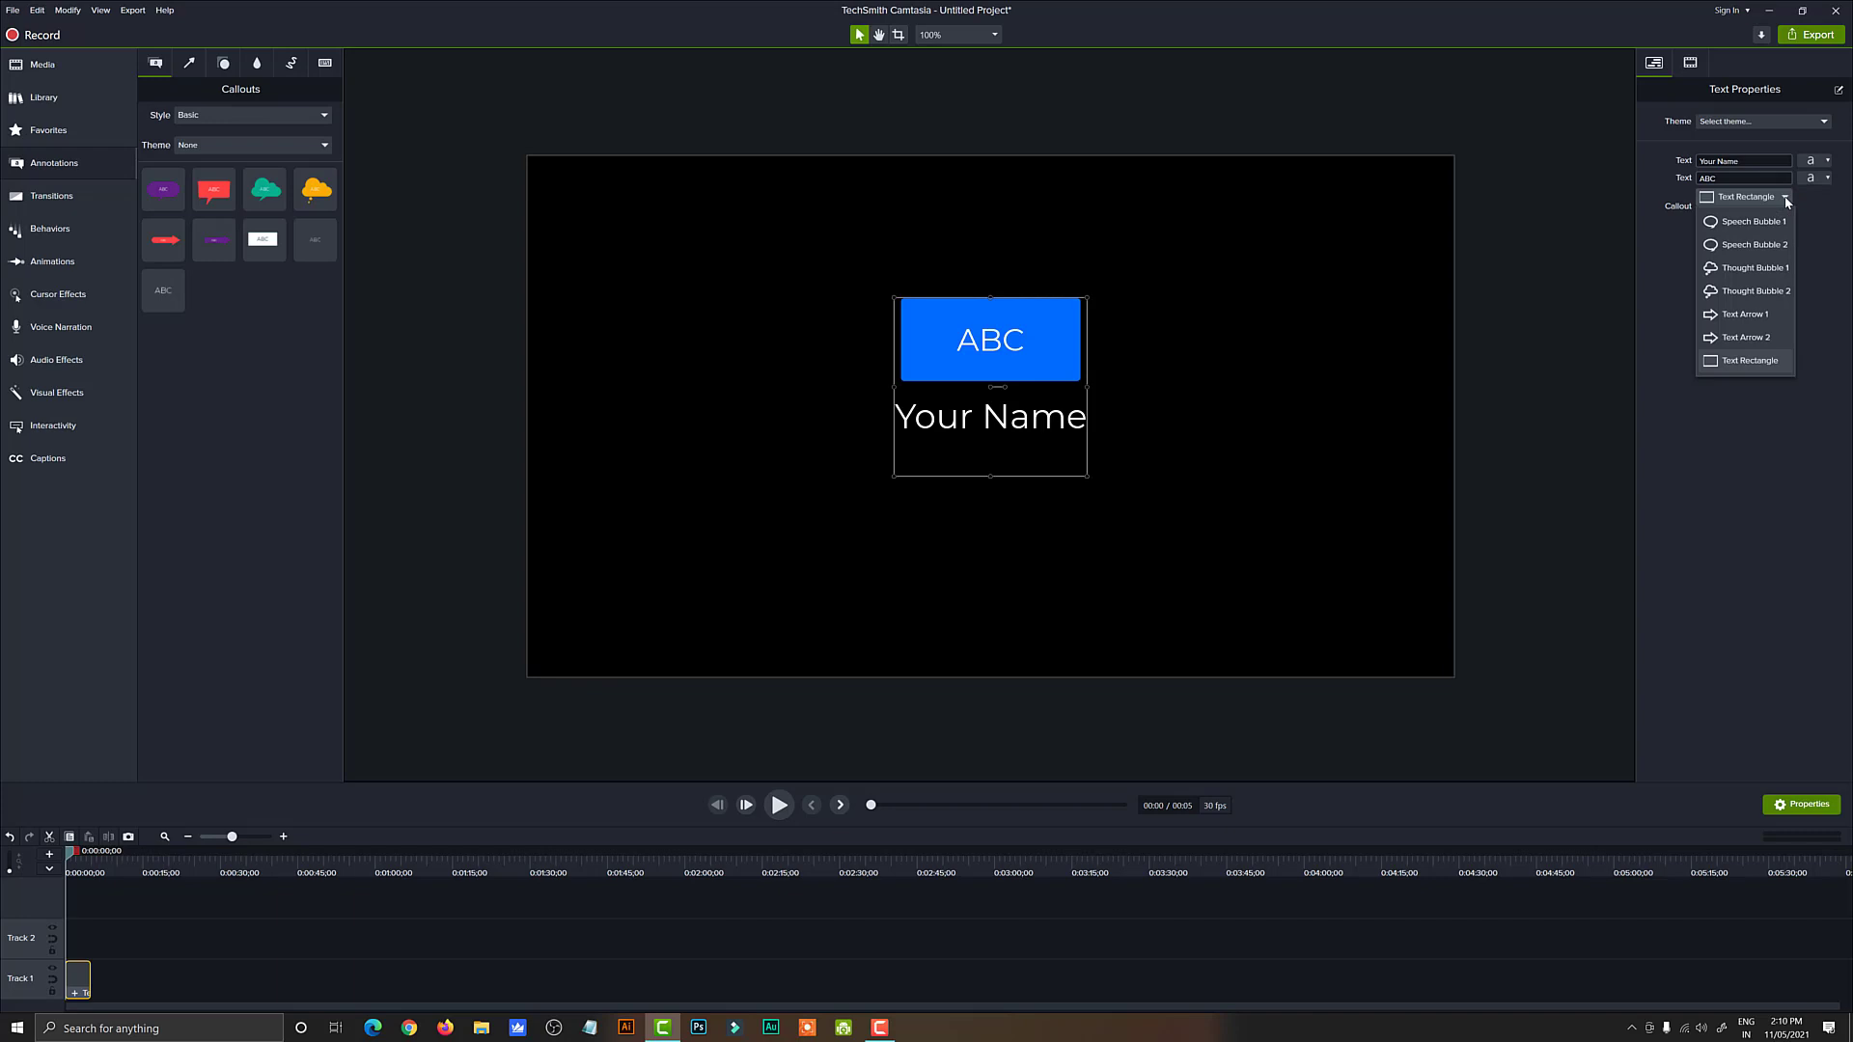
left_click(1743, 226)
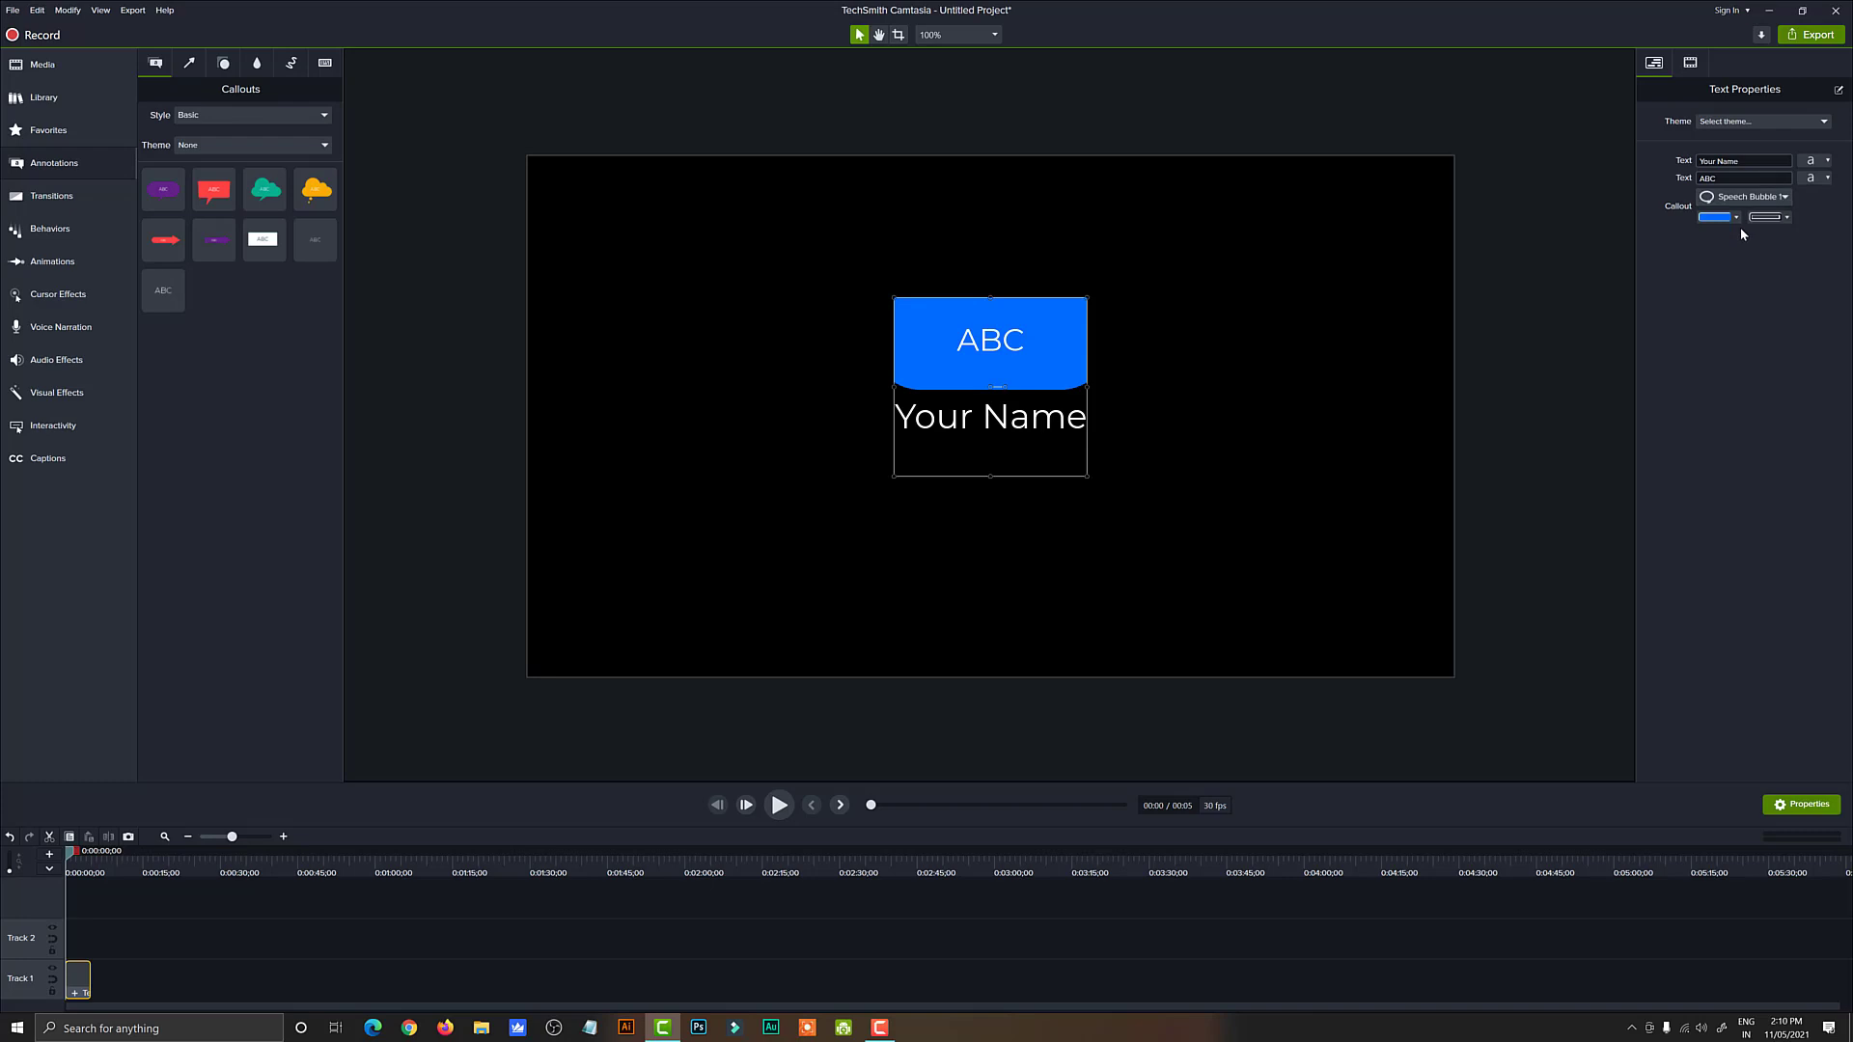
left_click(1749, 197)
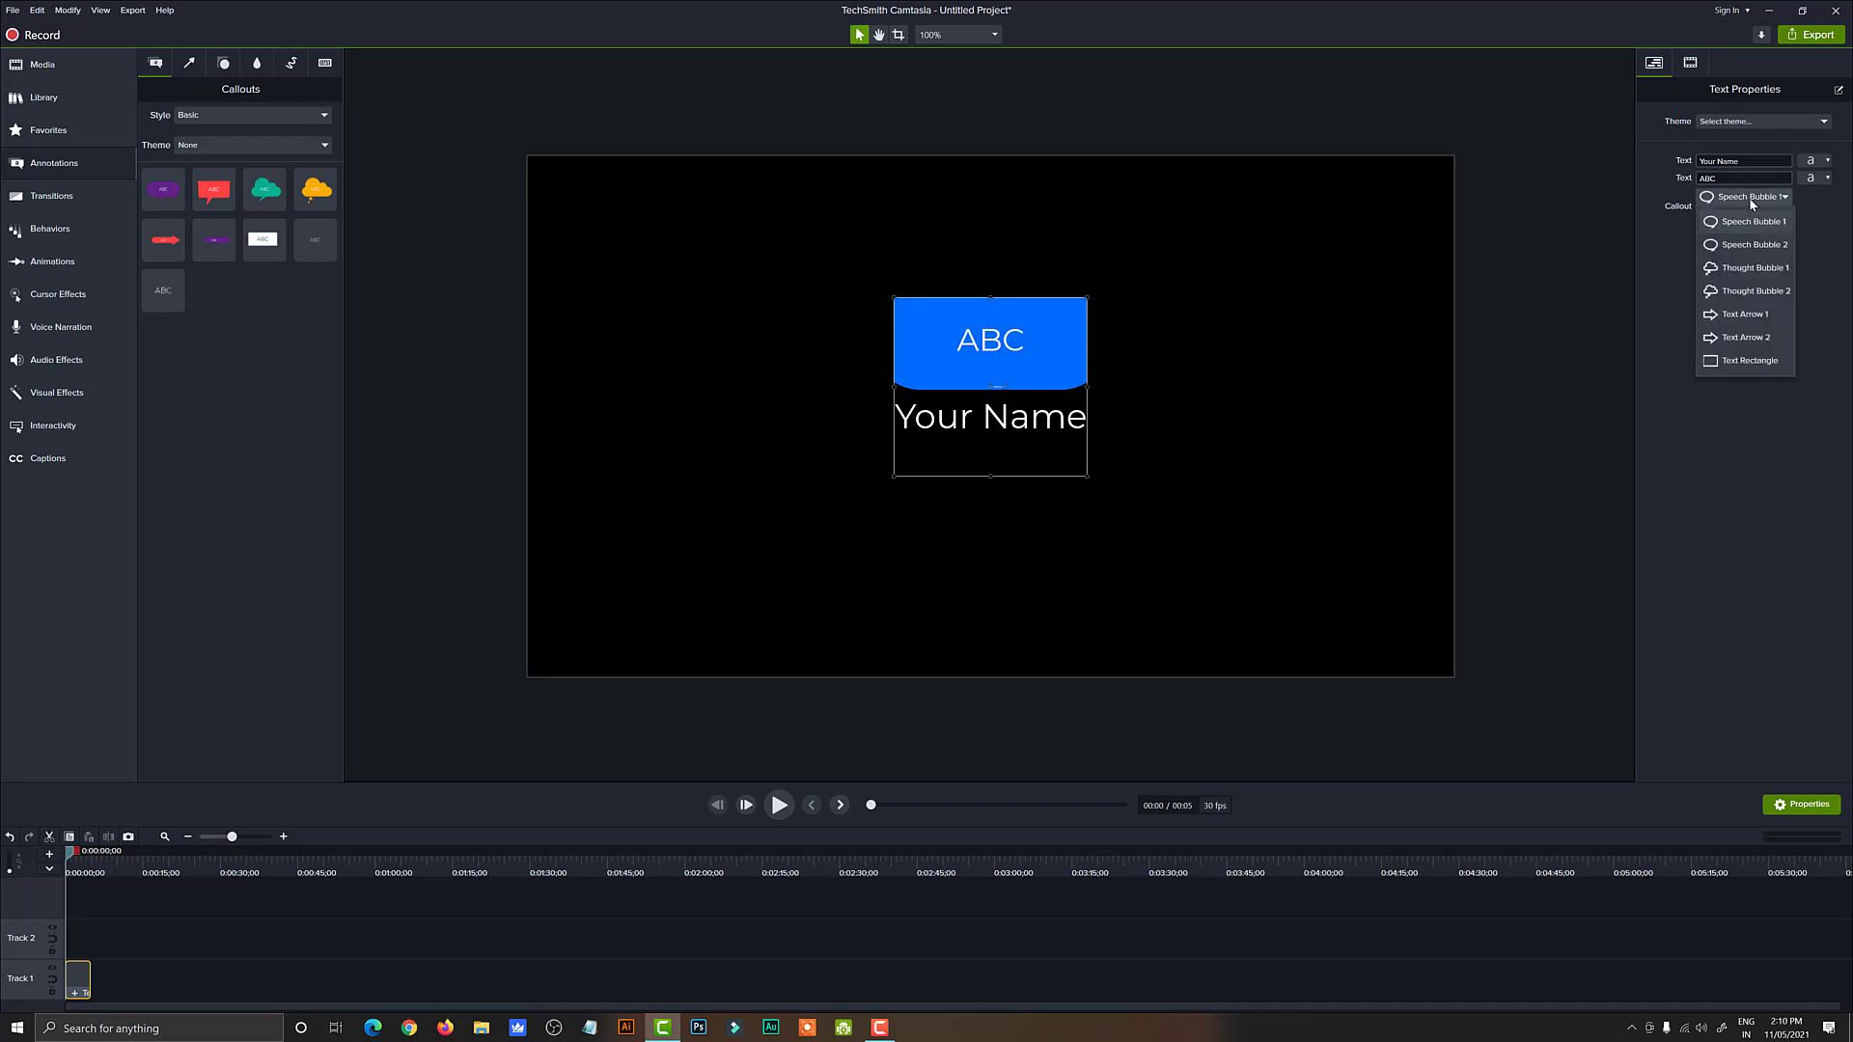
left_click(1746, 268)
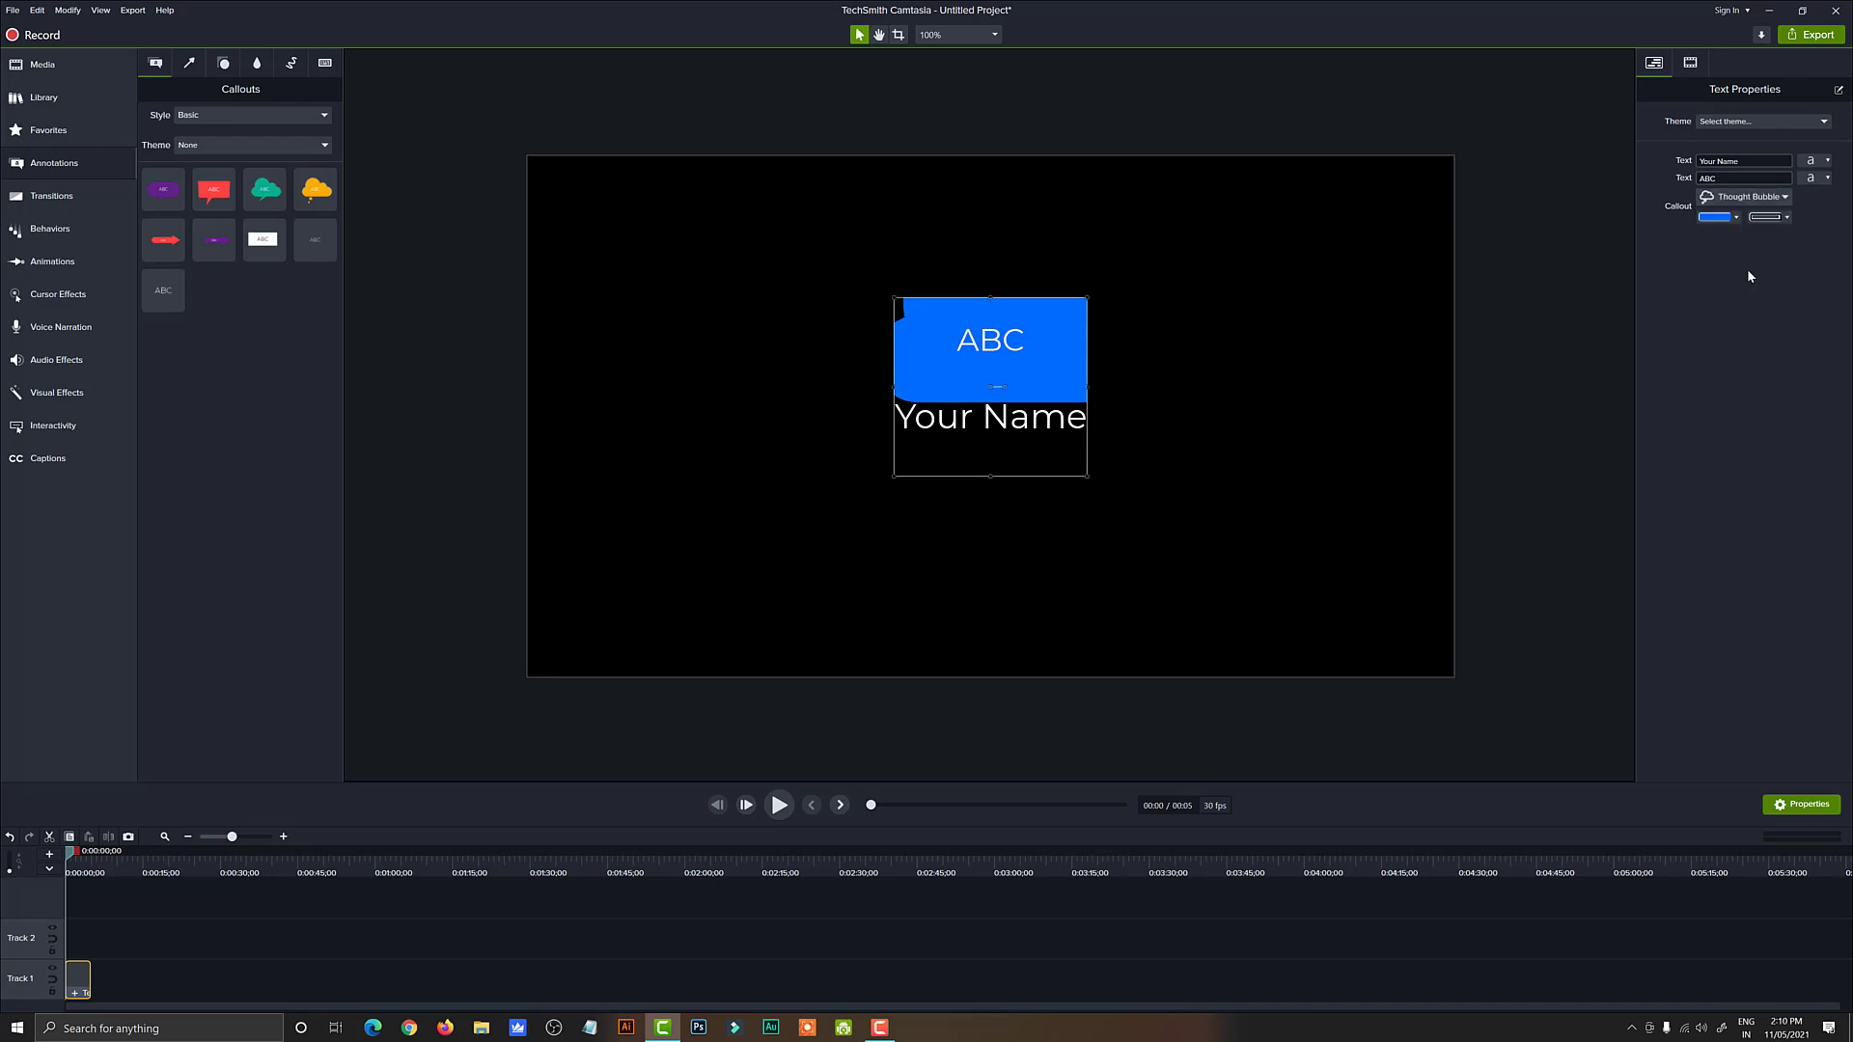
Step: Change the grouped callout's shape to Text Rectangle
left_click(1749, 199)
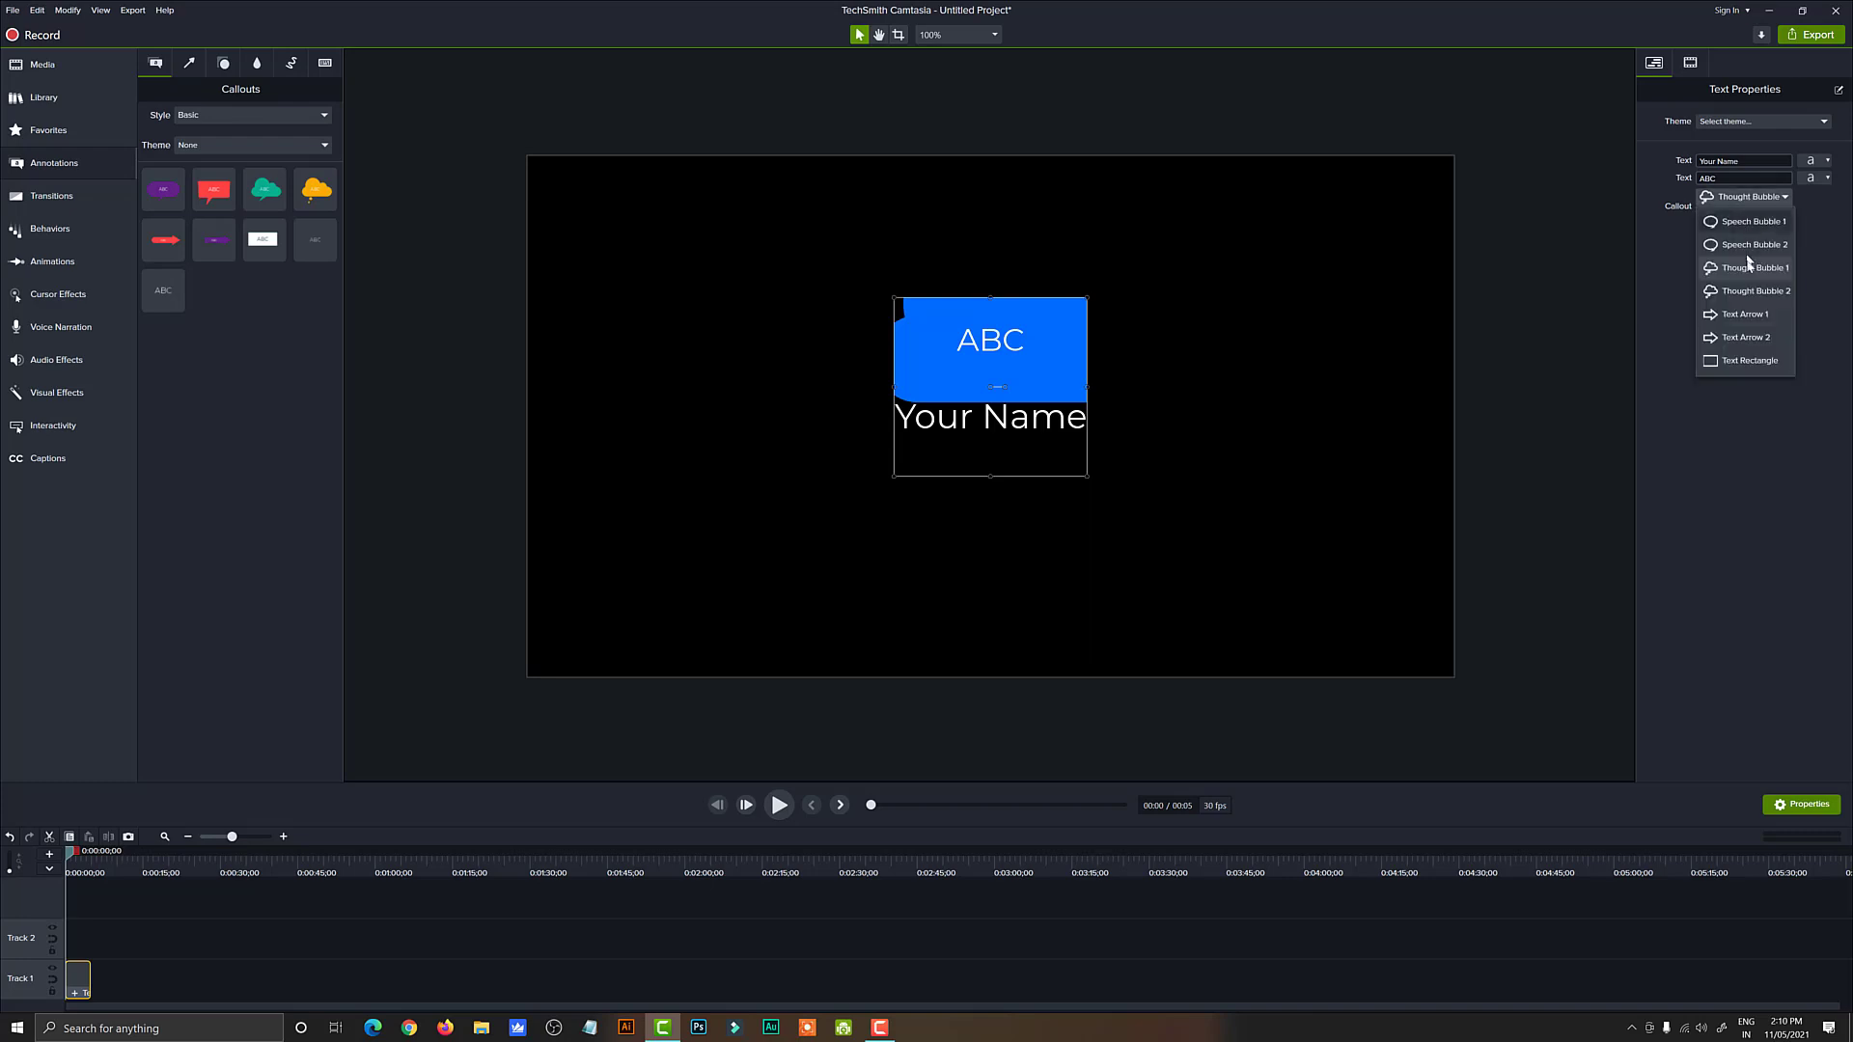
left_click(1752, 360)
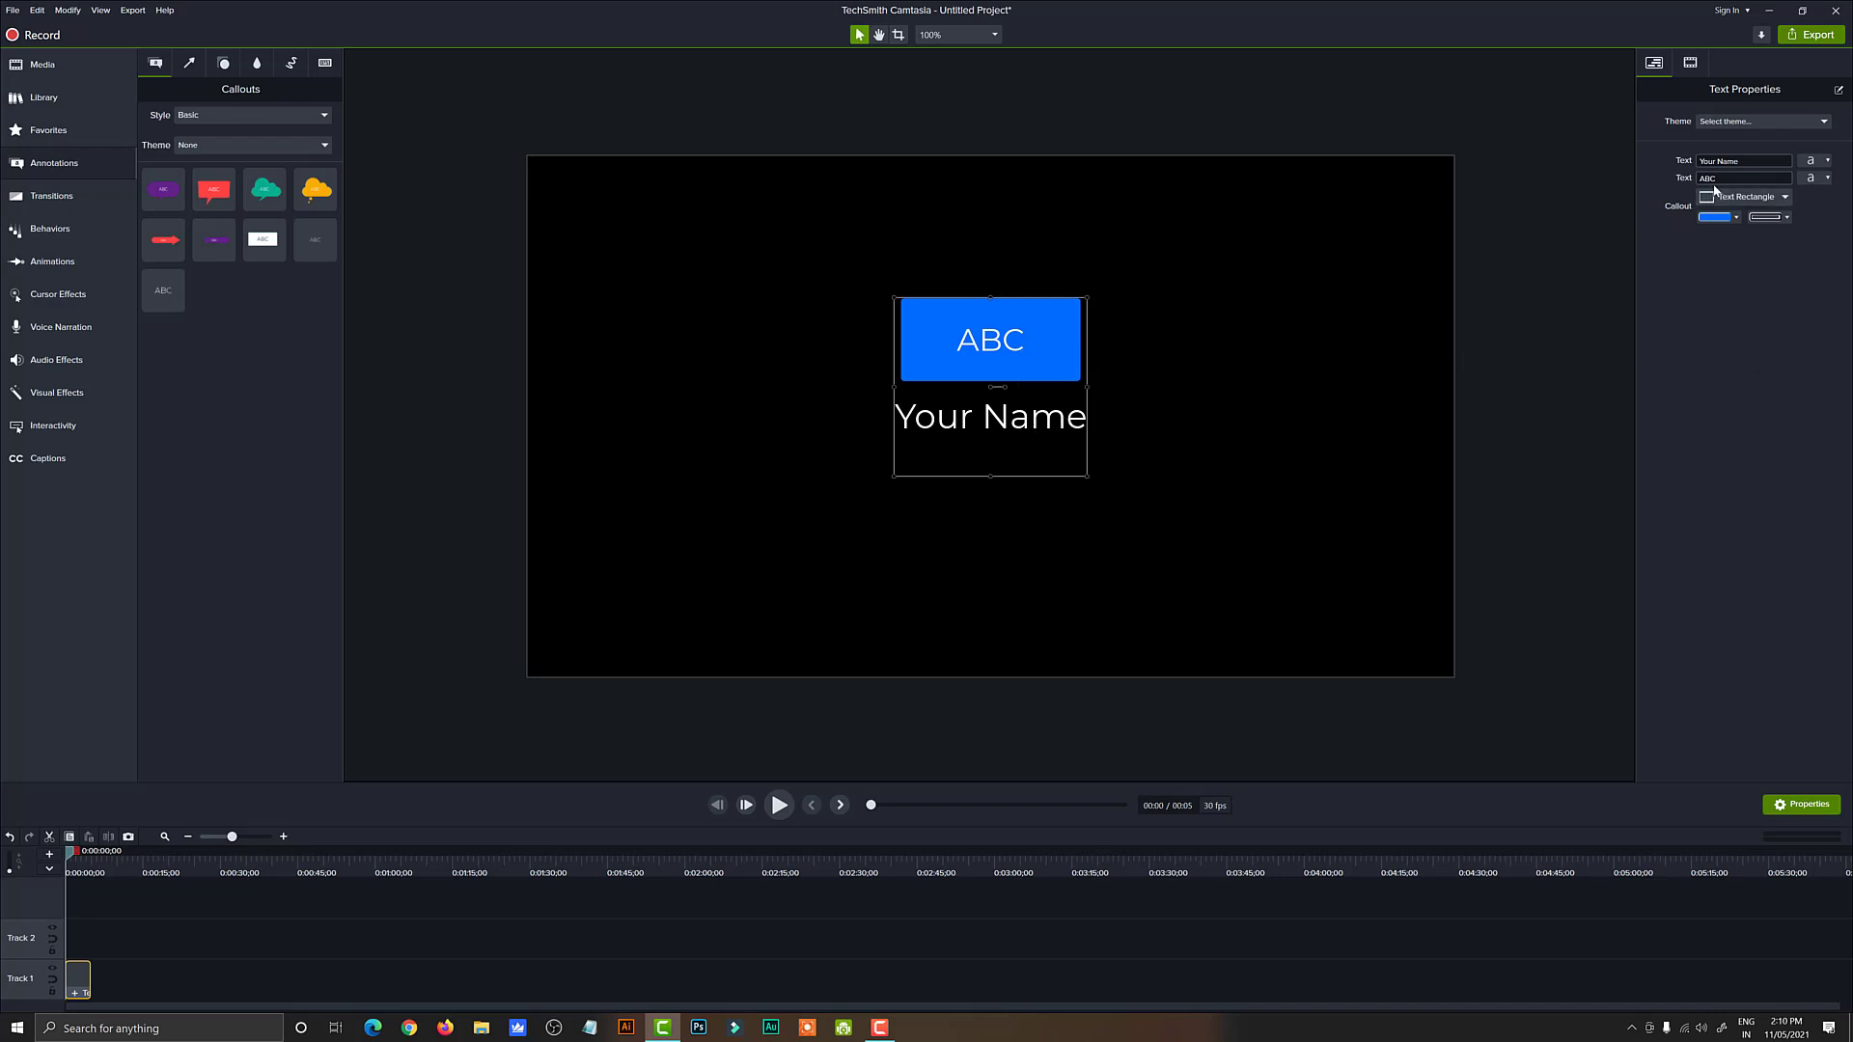
Step: Remove the Callout property from the group's visible properties in the Quick Property Editor and save the change
left_click(1840, 91)
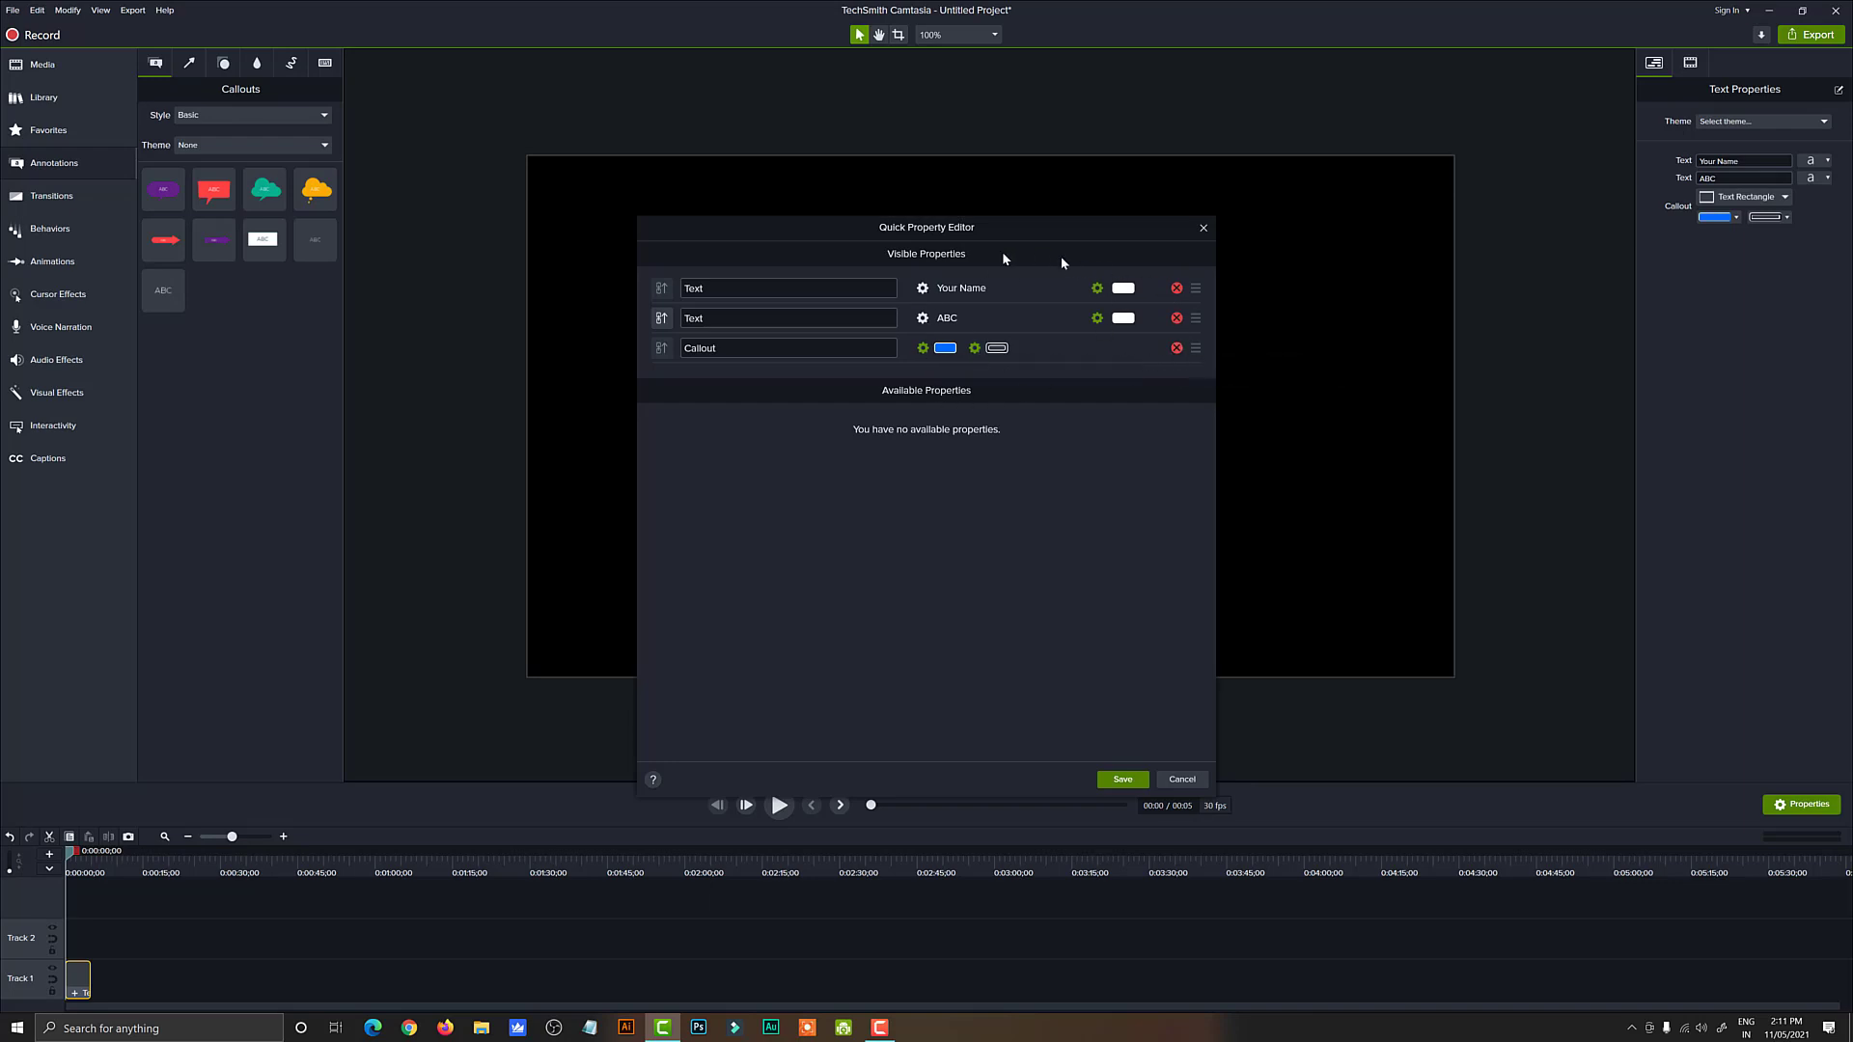
left_click(1178, 348)
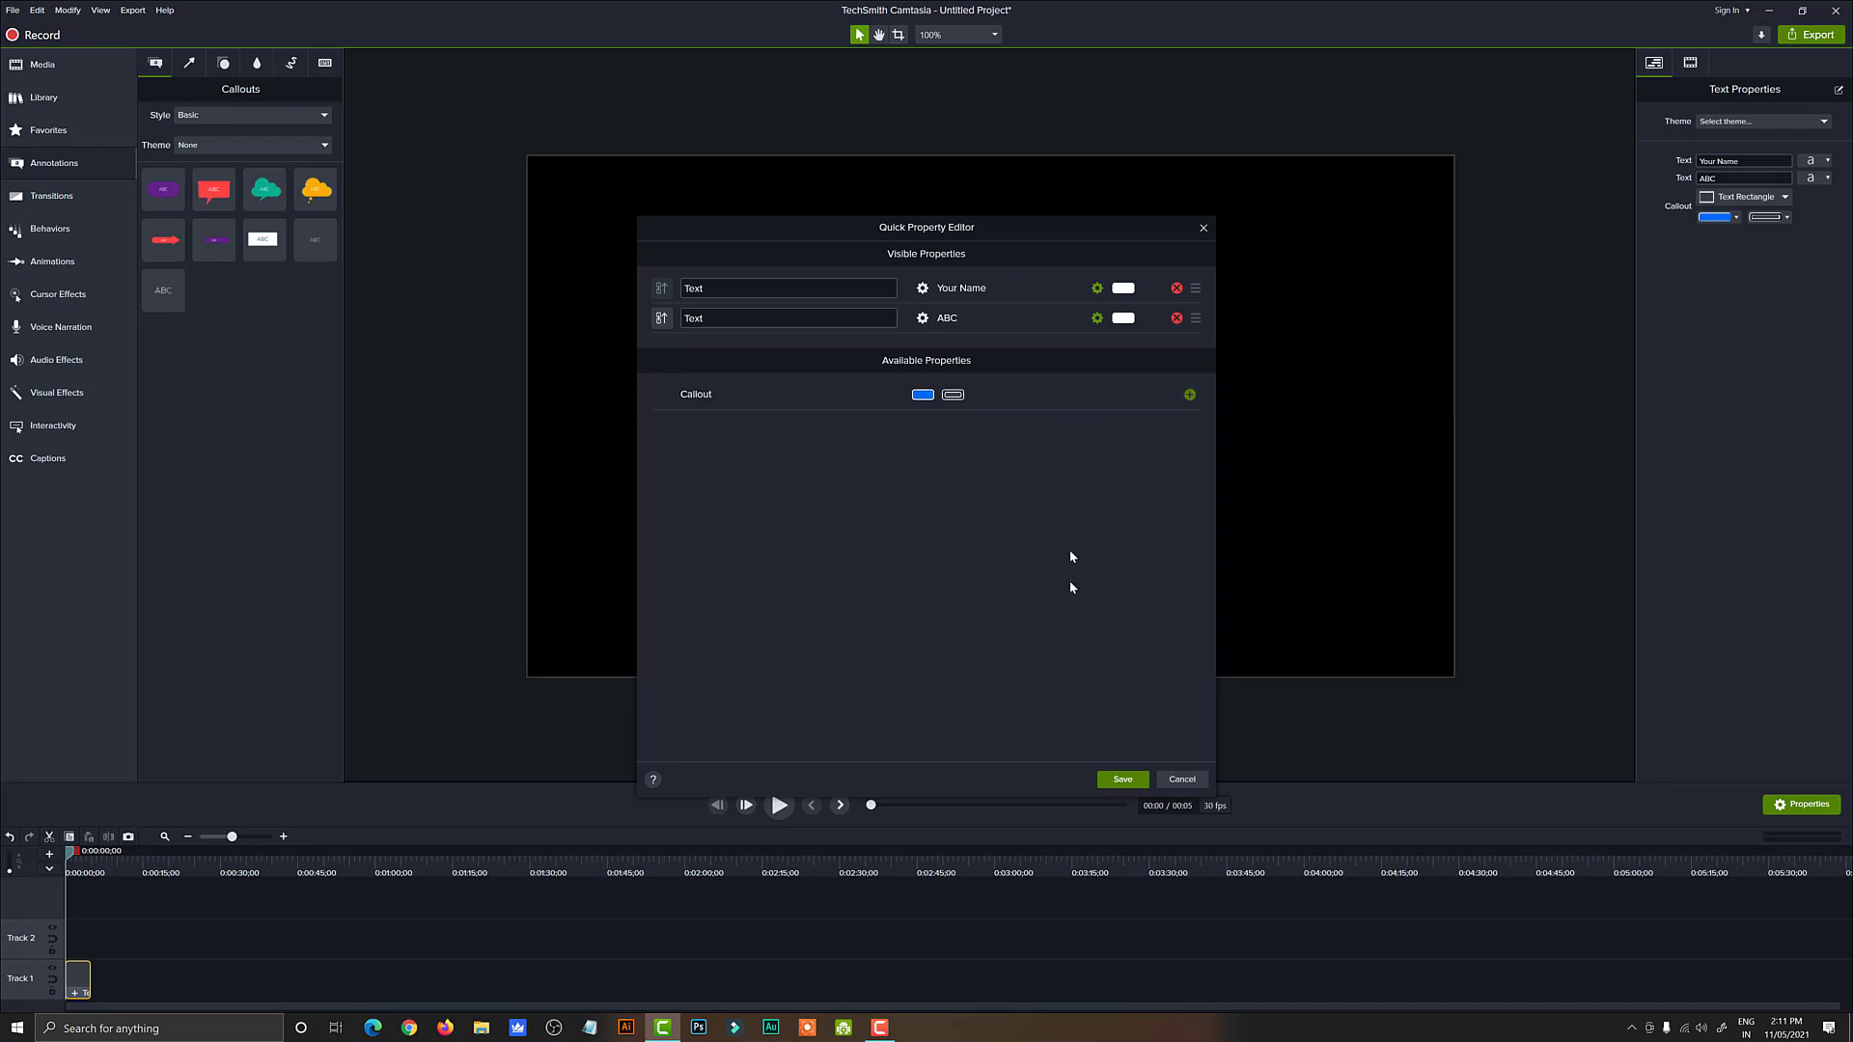
left_click(1124, 779)
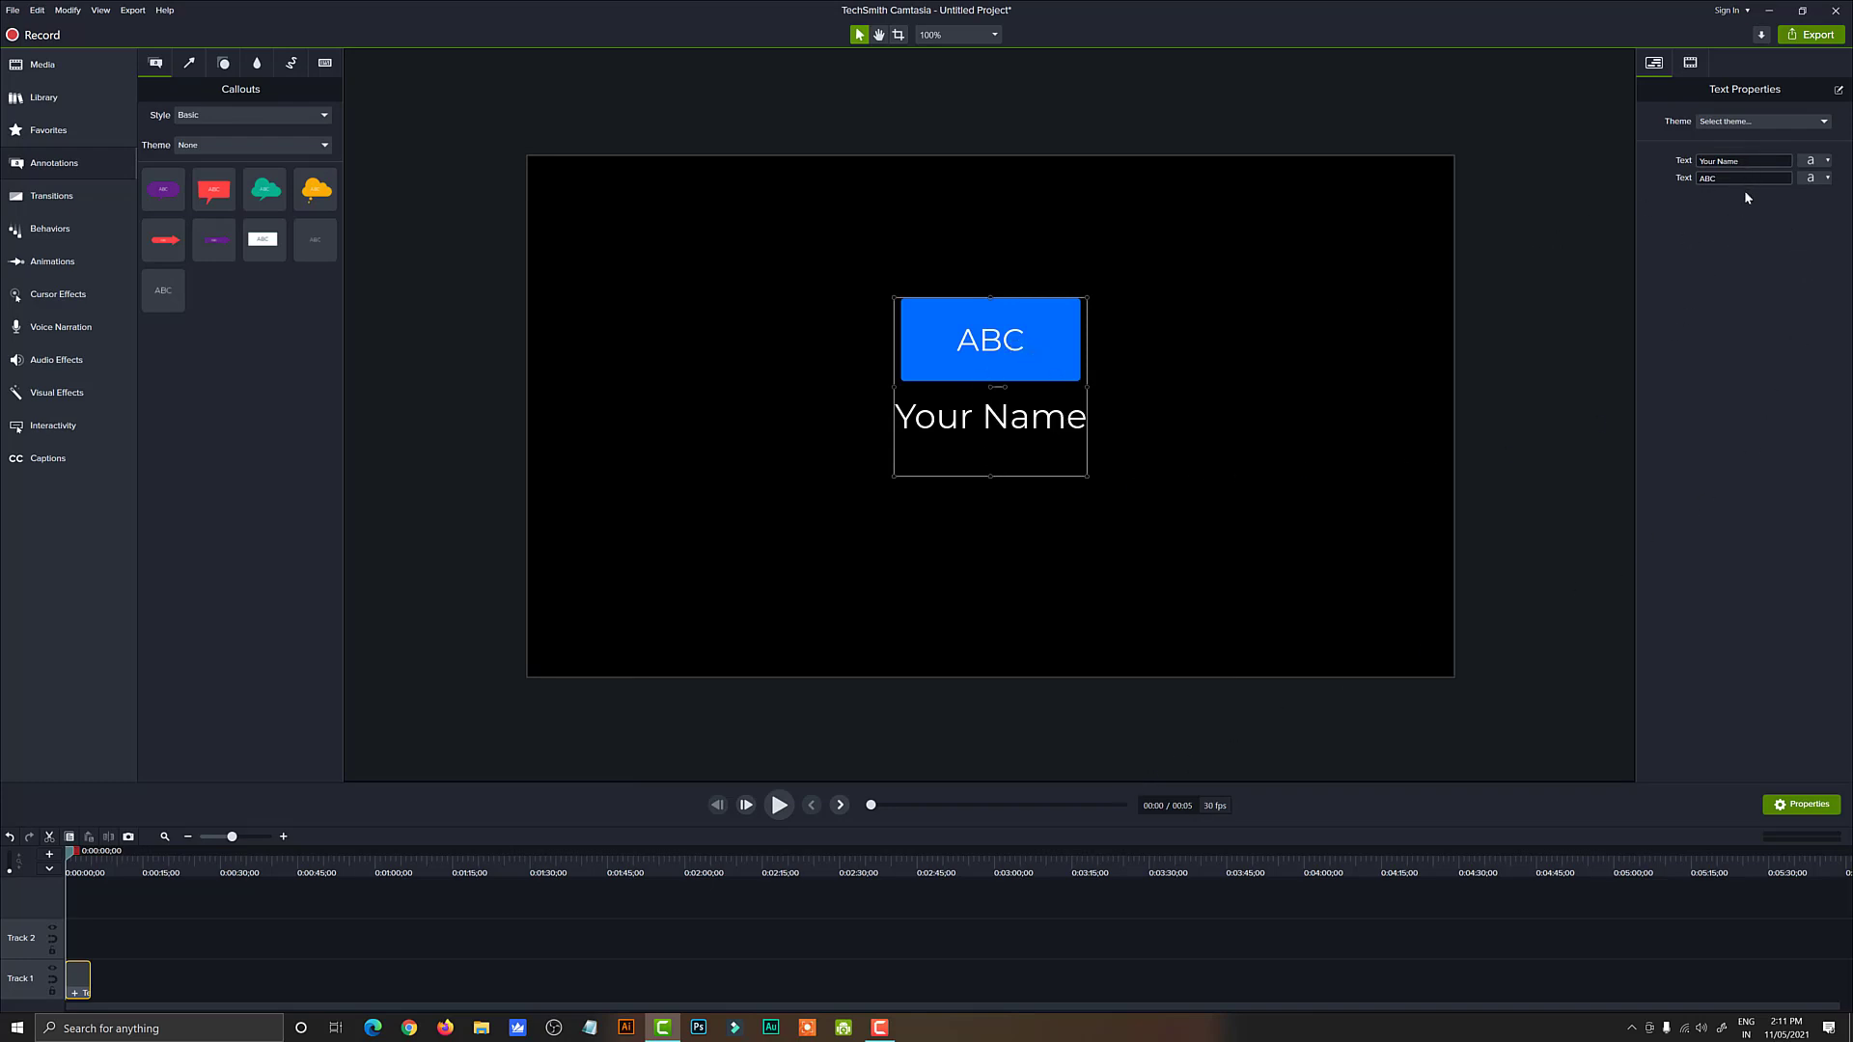
Step: Add the Callout property back to the group's visible properties in the Quick Property Editor and save
left_click(1841, 89)
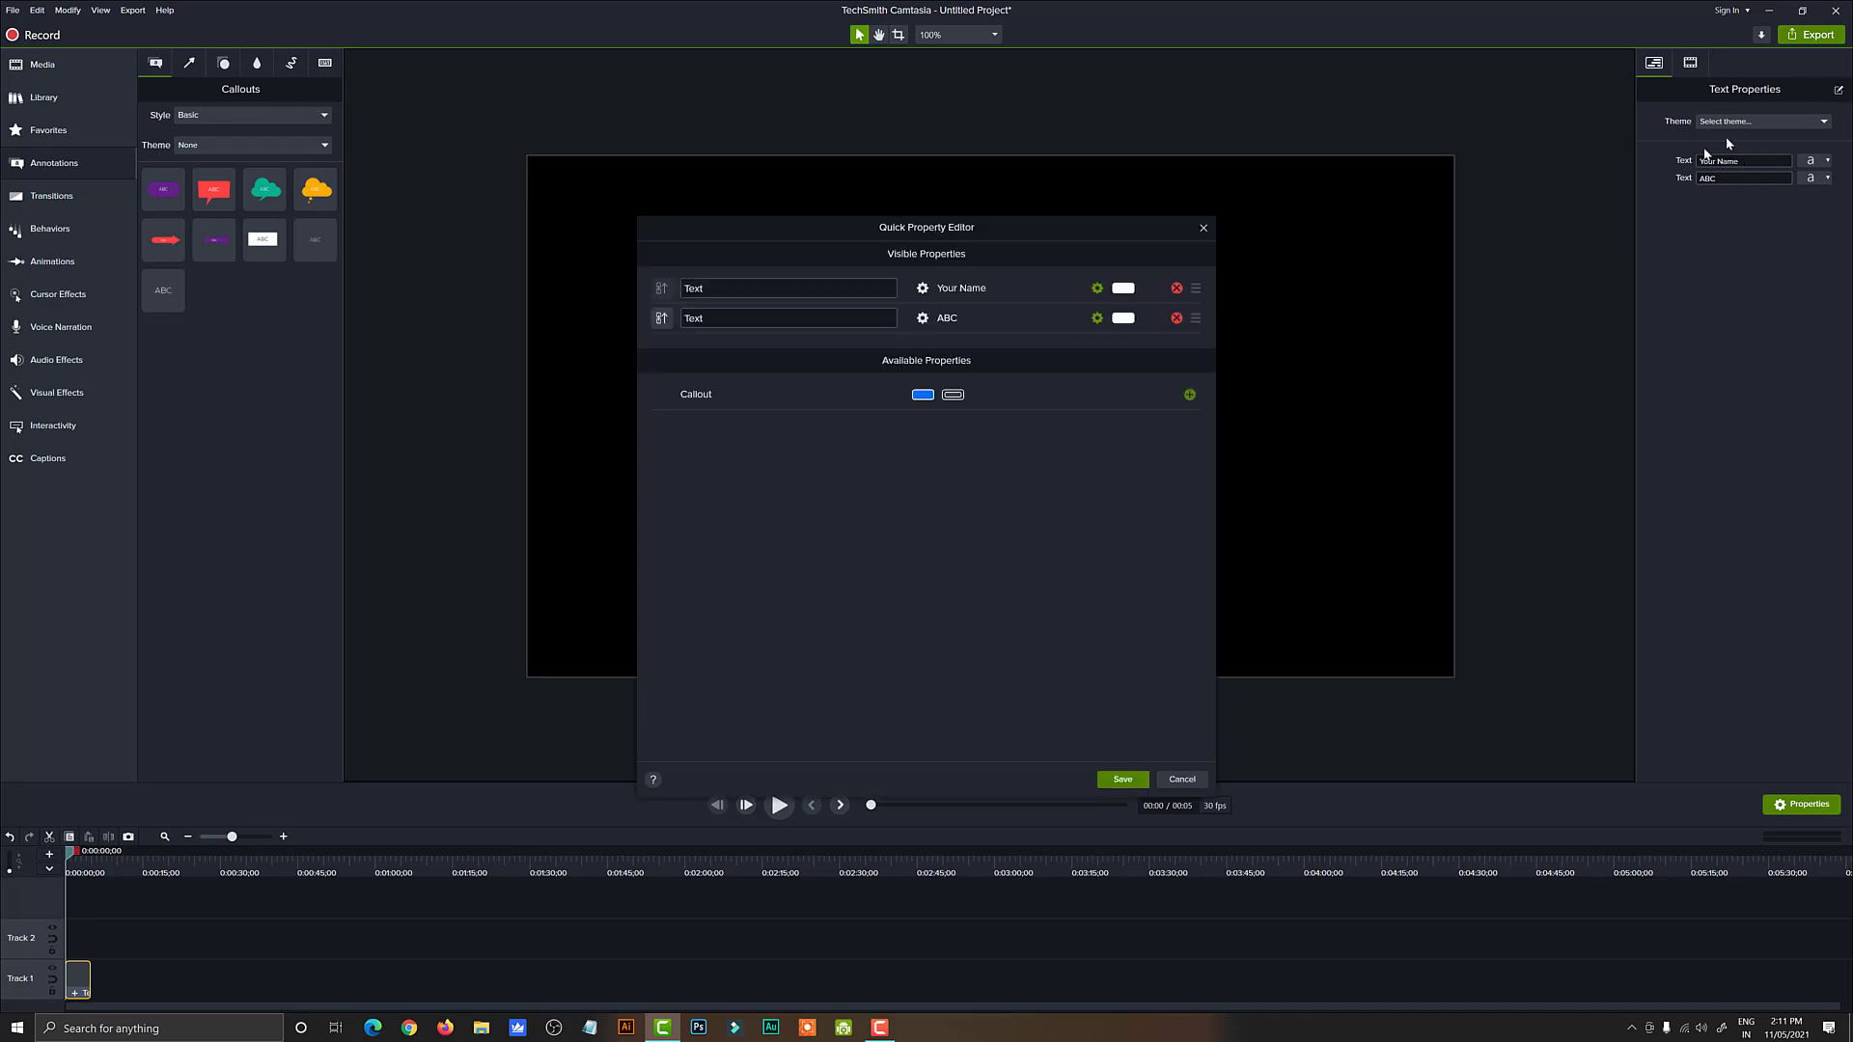
left_click(1190, 395)
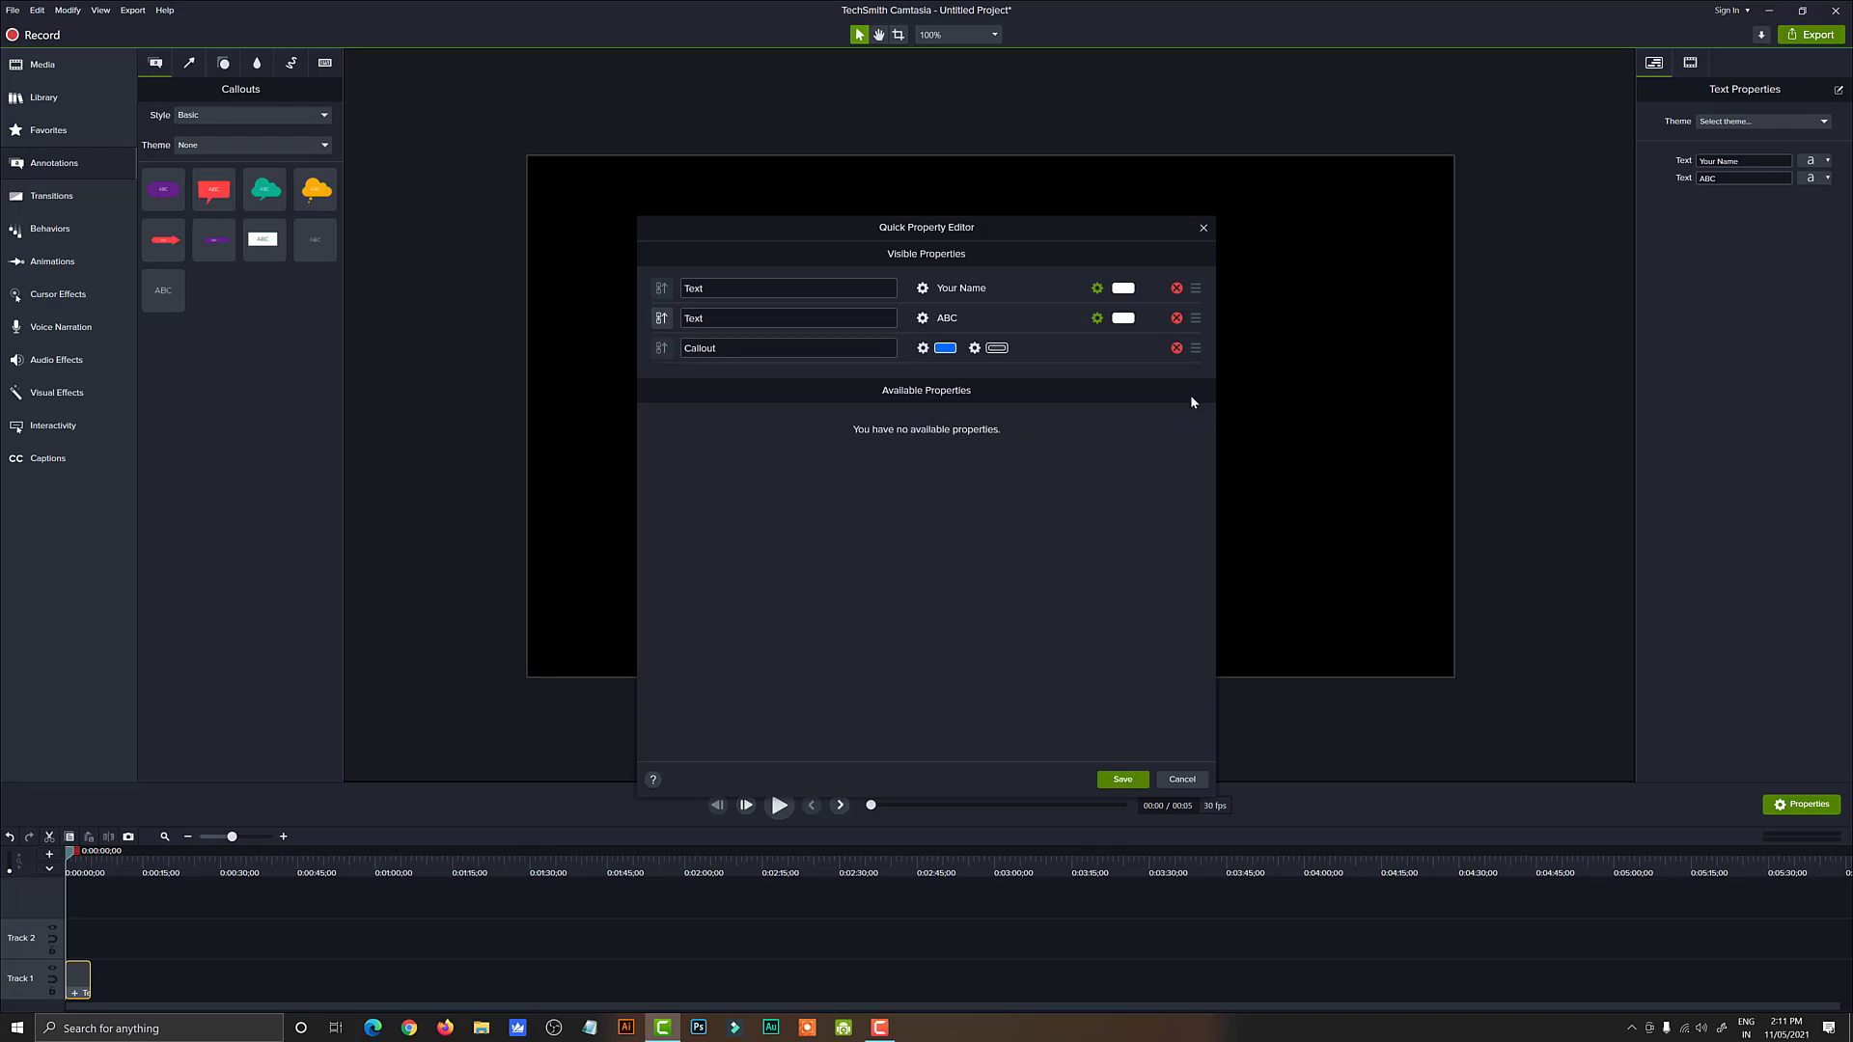
left_click(1123, 779)
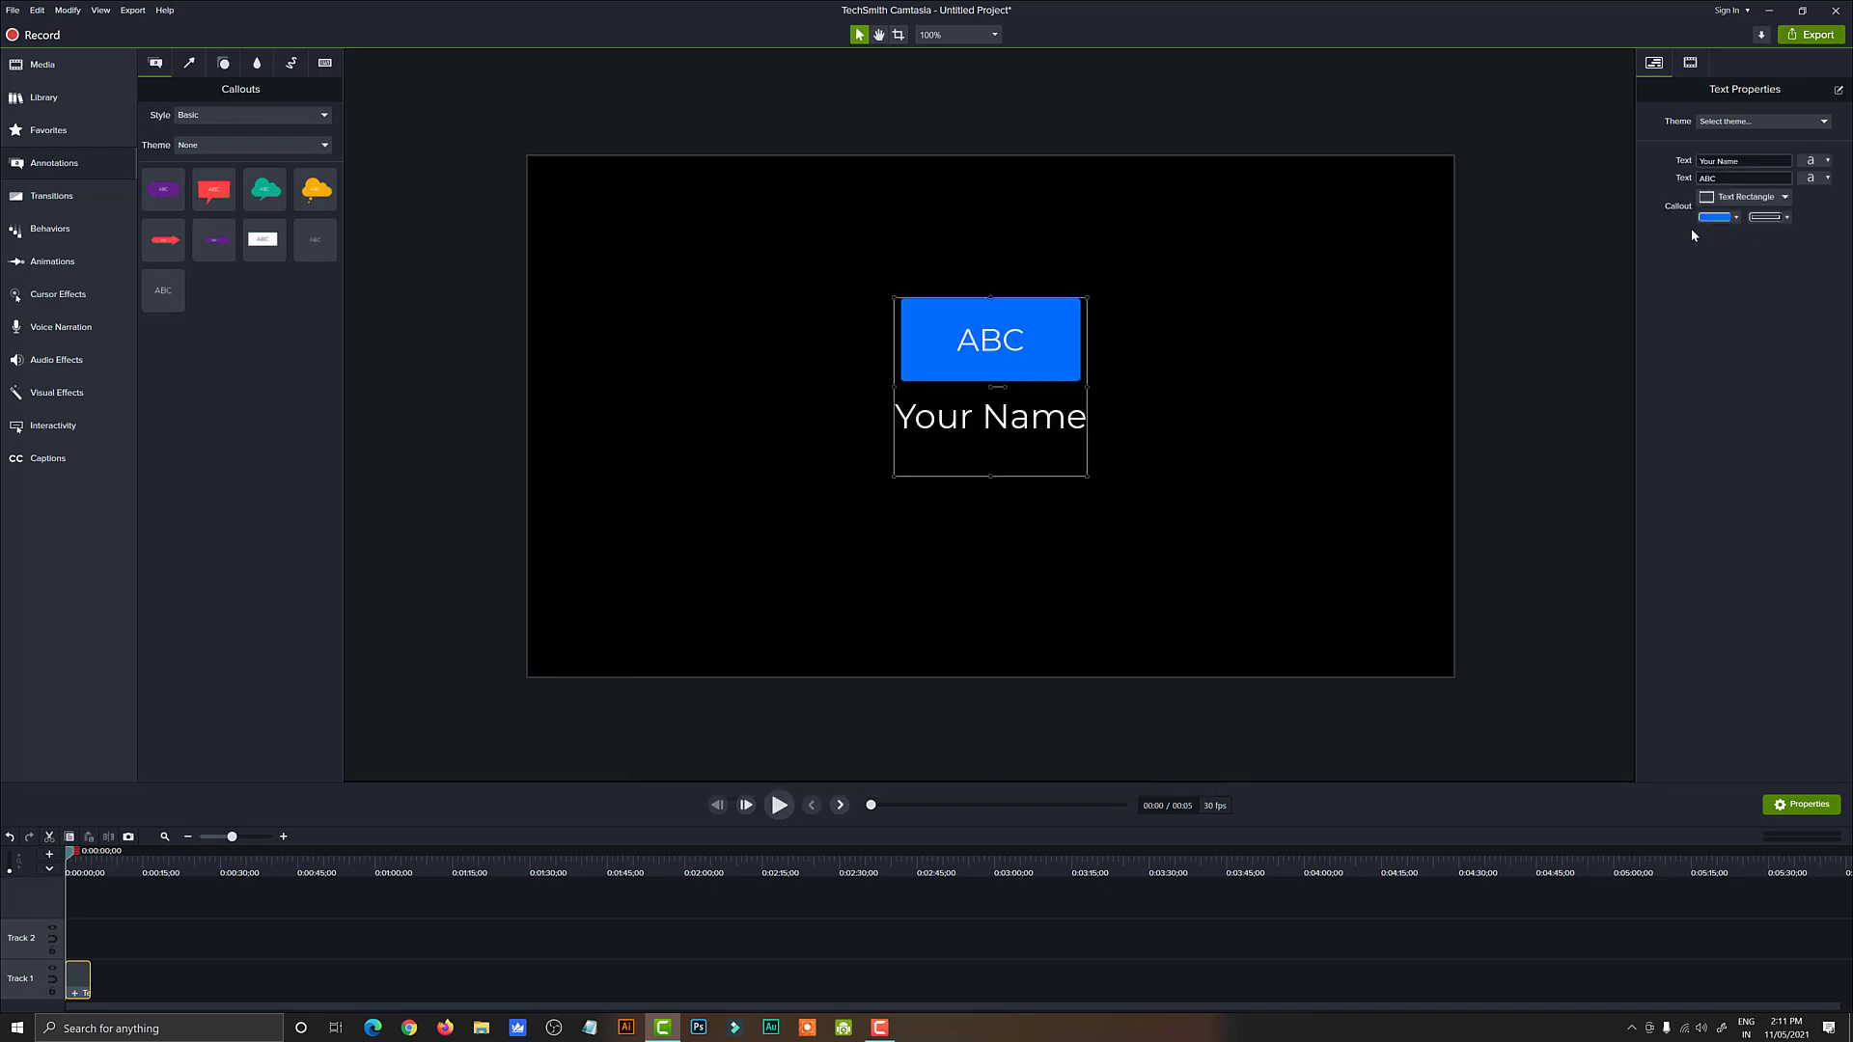
Step: Move the grouped callout to about 45 seconds on Track 1, and place plain ABC text callouts at about 0:17 and 1:36
left_click(1581, 328)
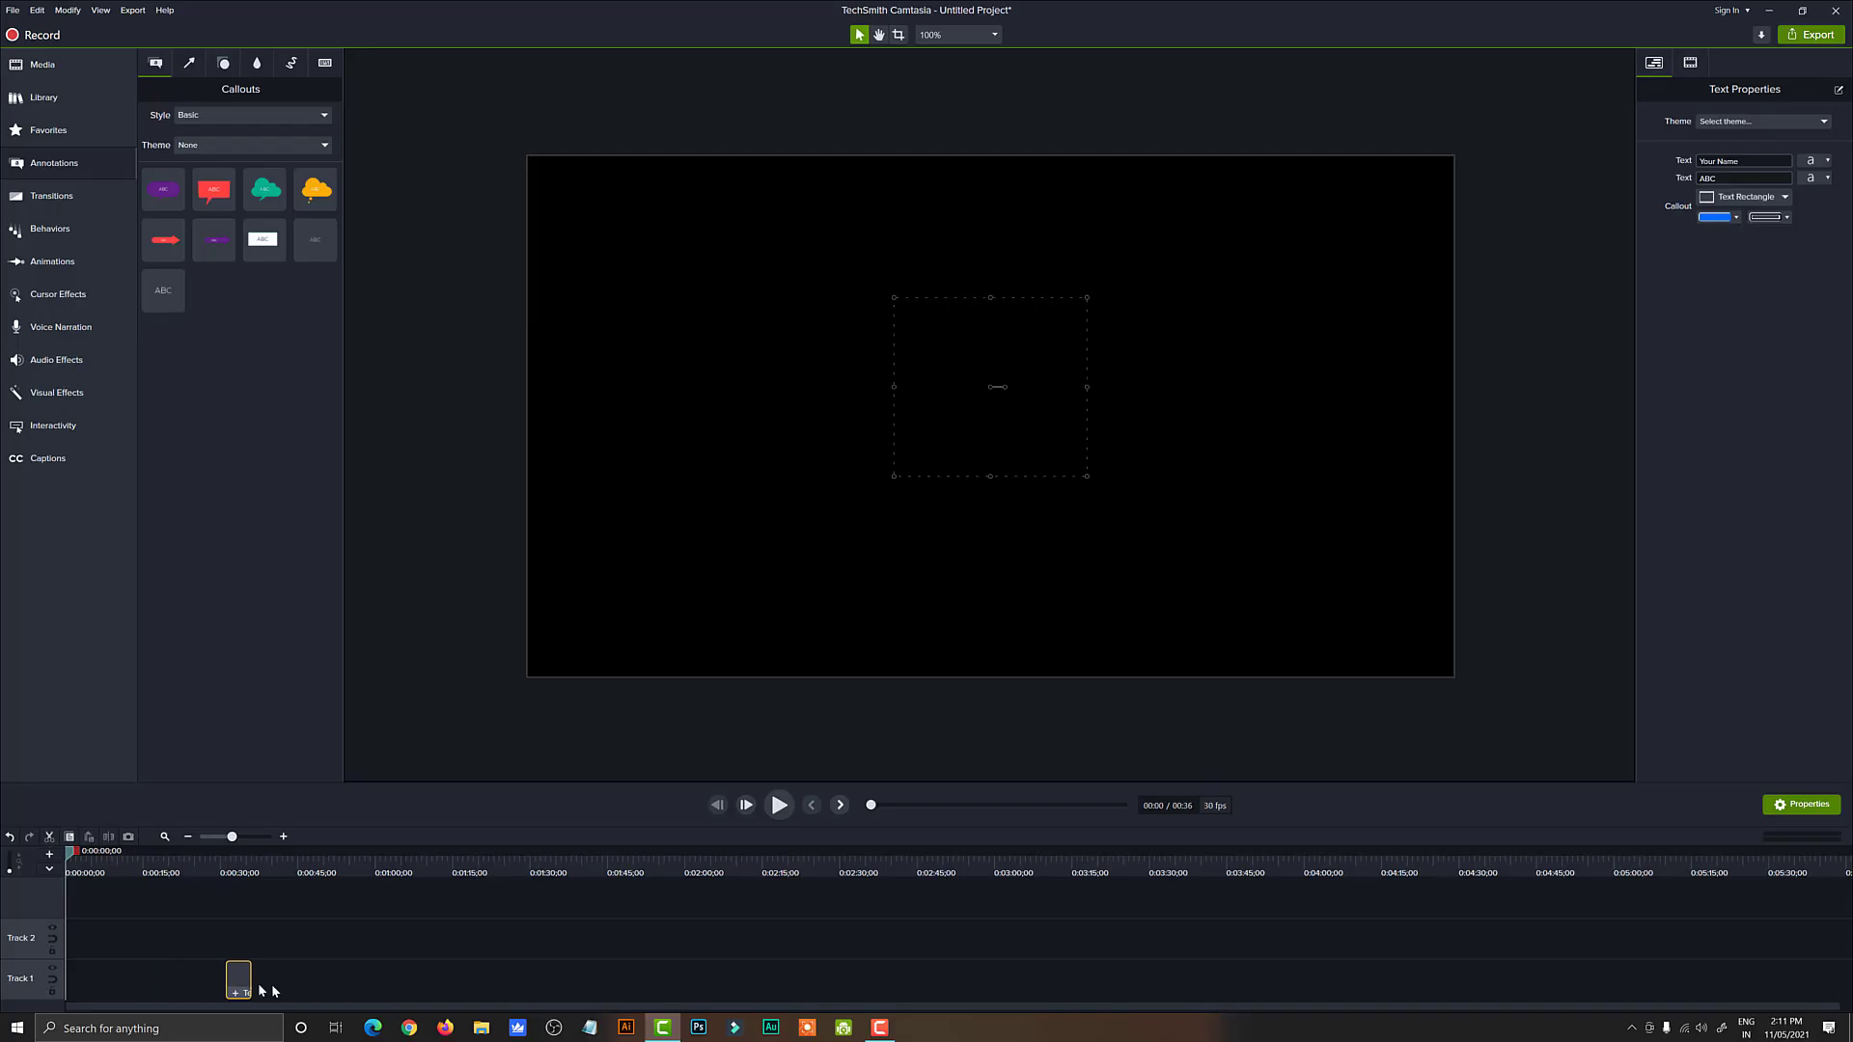
left_click_drag(273, 992, 319, 993)
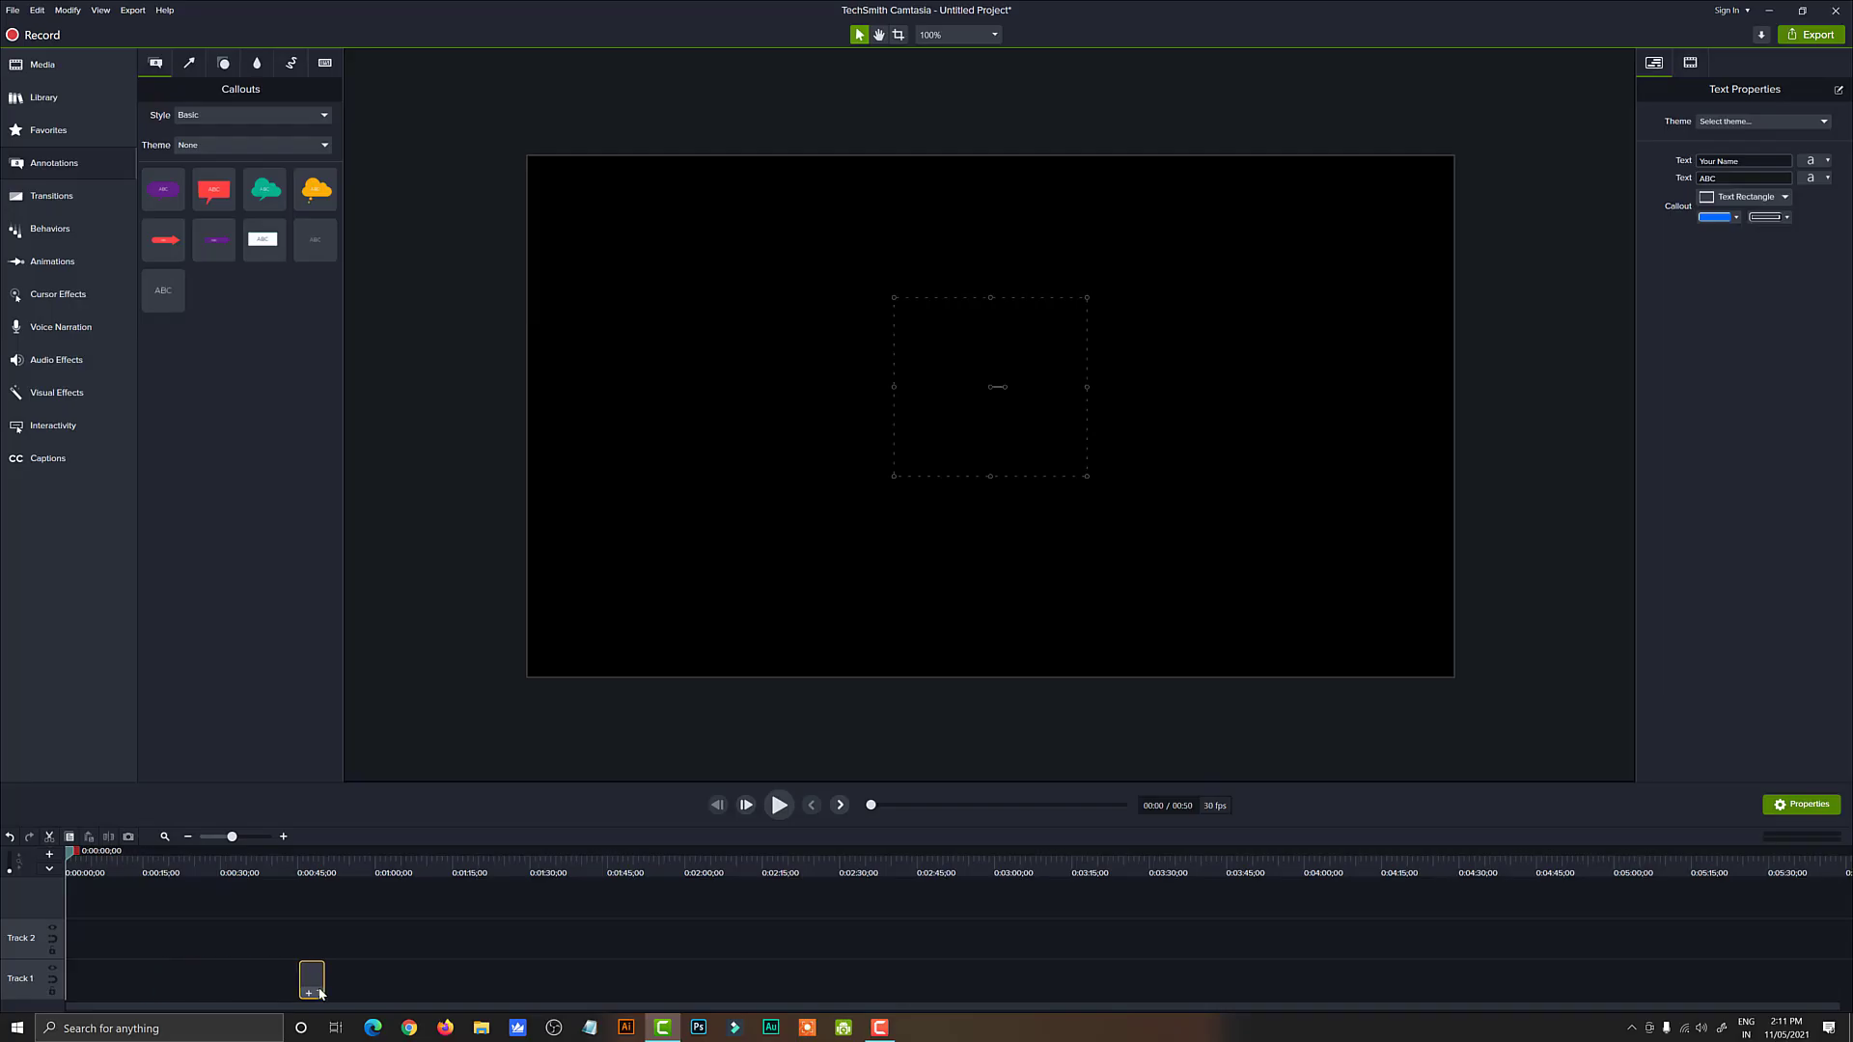
left_click(408, 946)
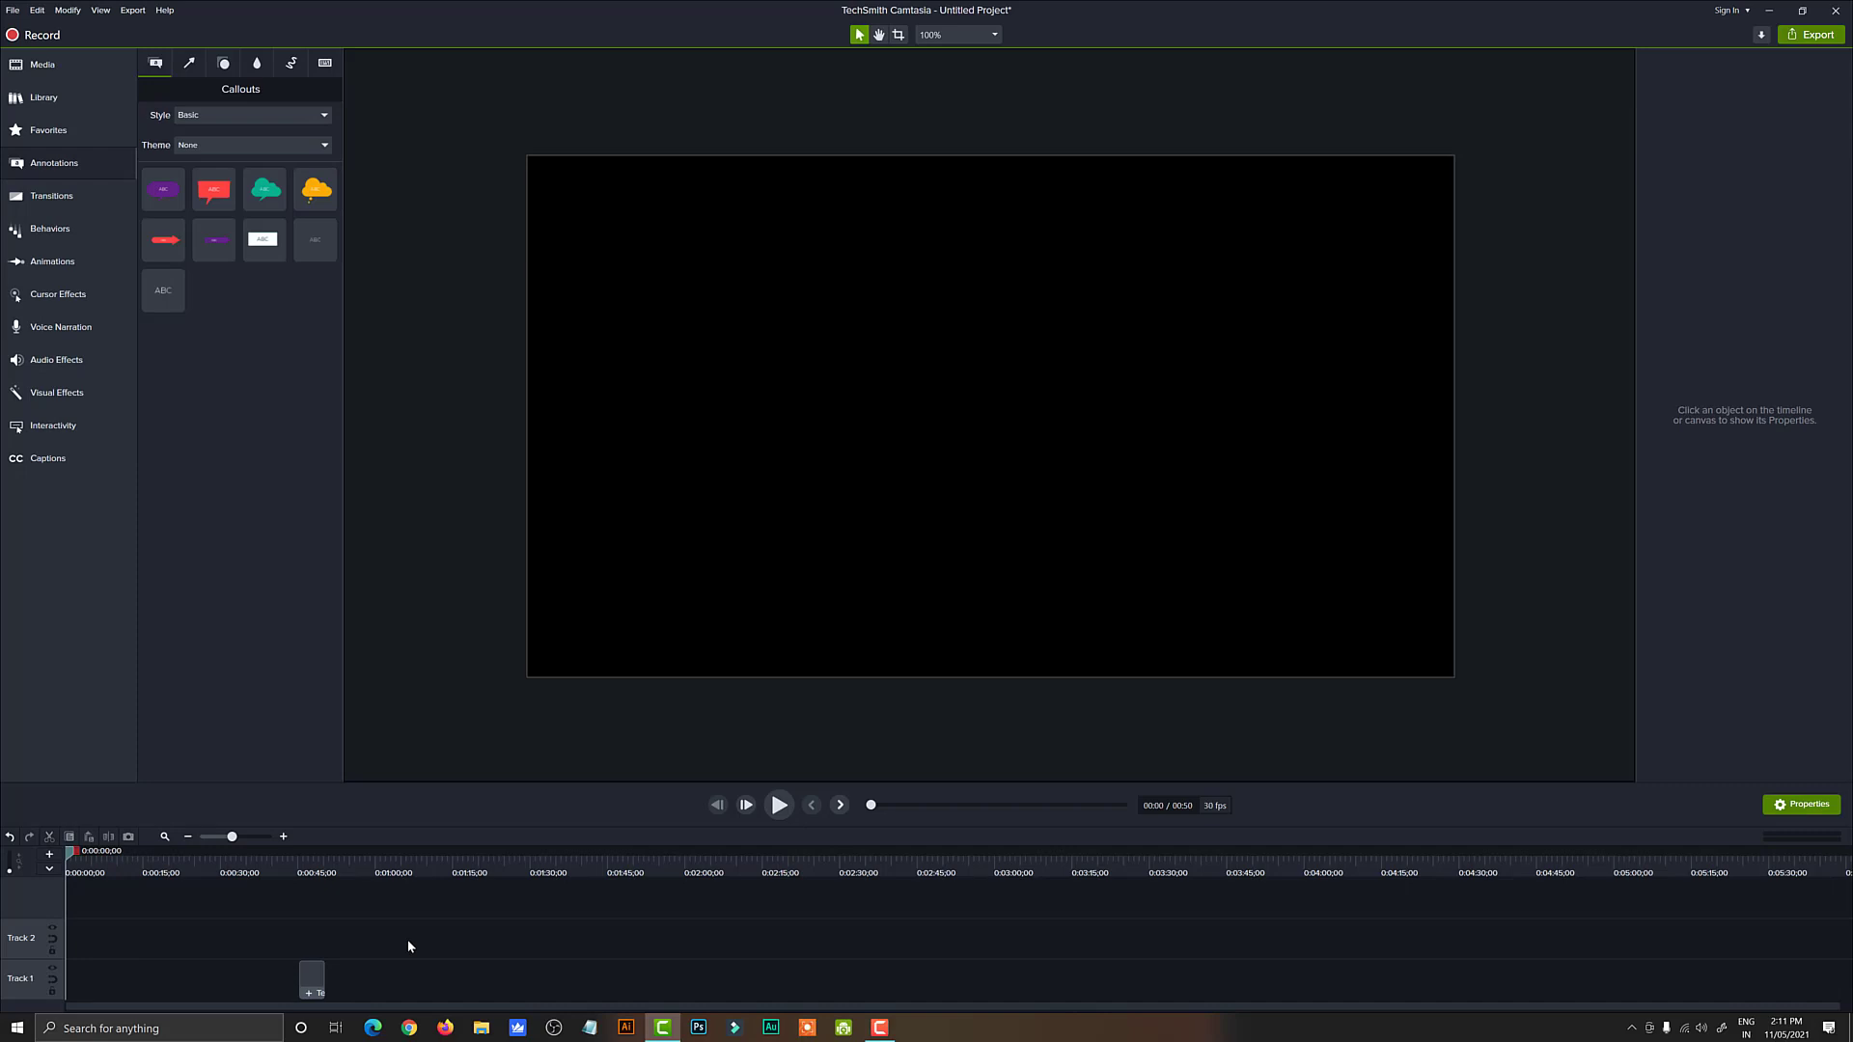
left_click_drag(162, 295, 159, 984)
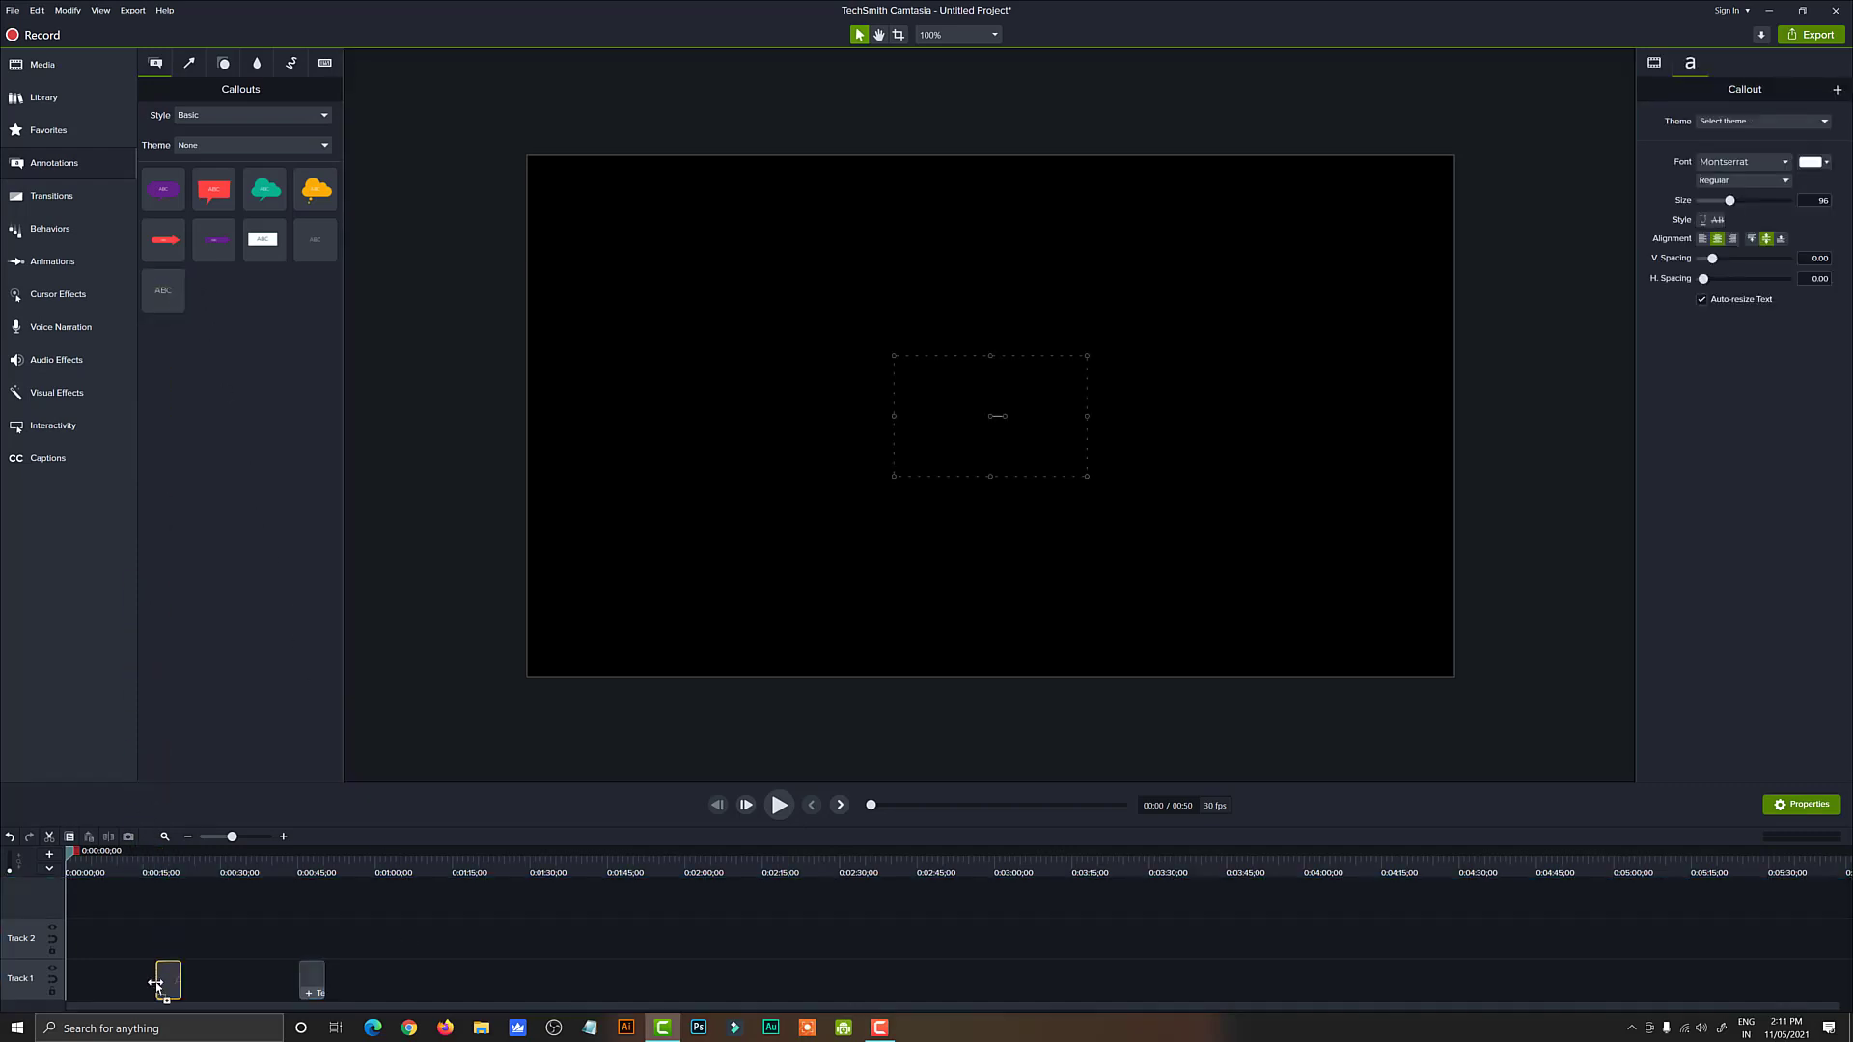
left_click_drag(172, 310, 568, 1003)
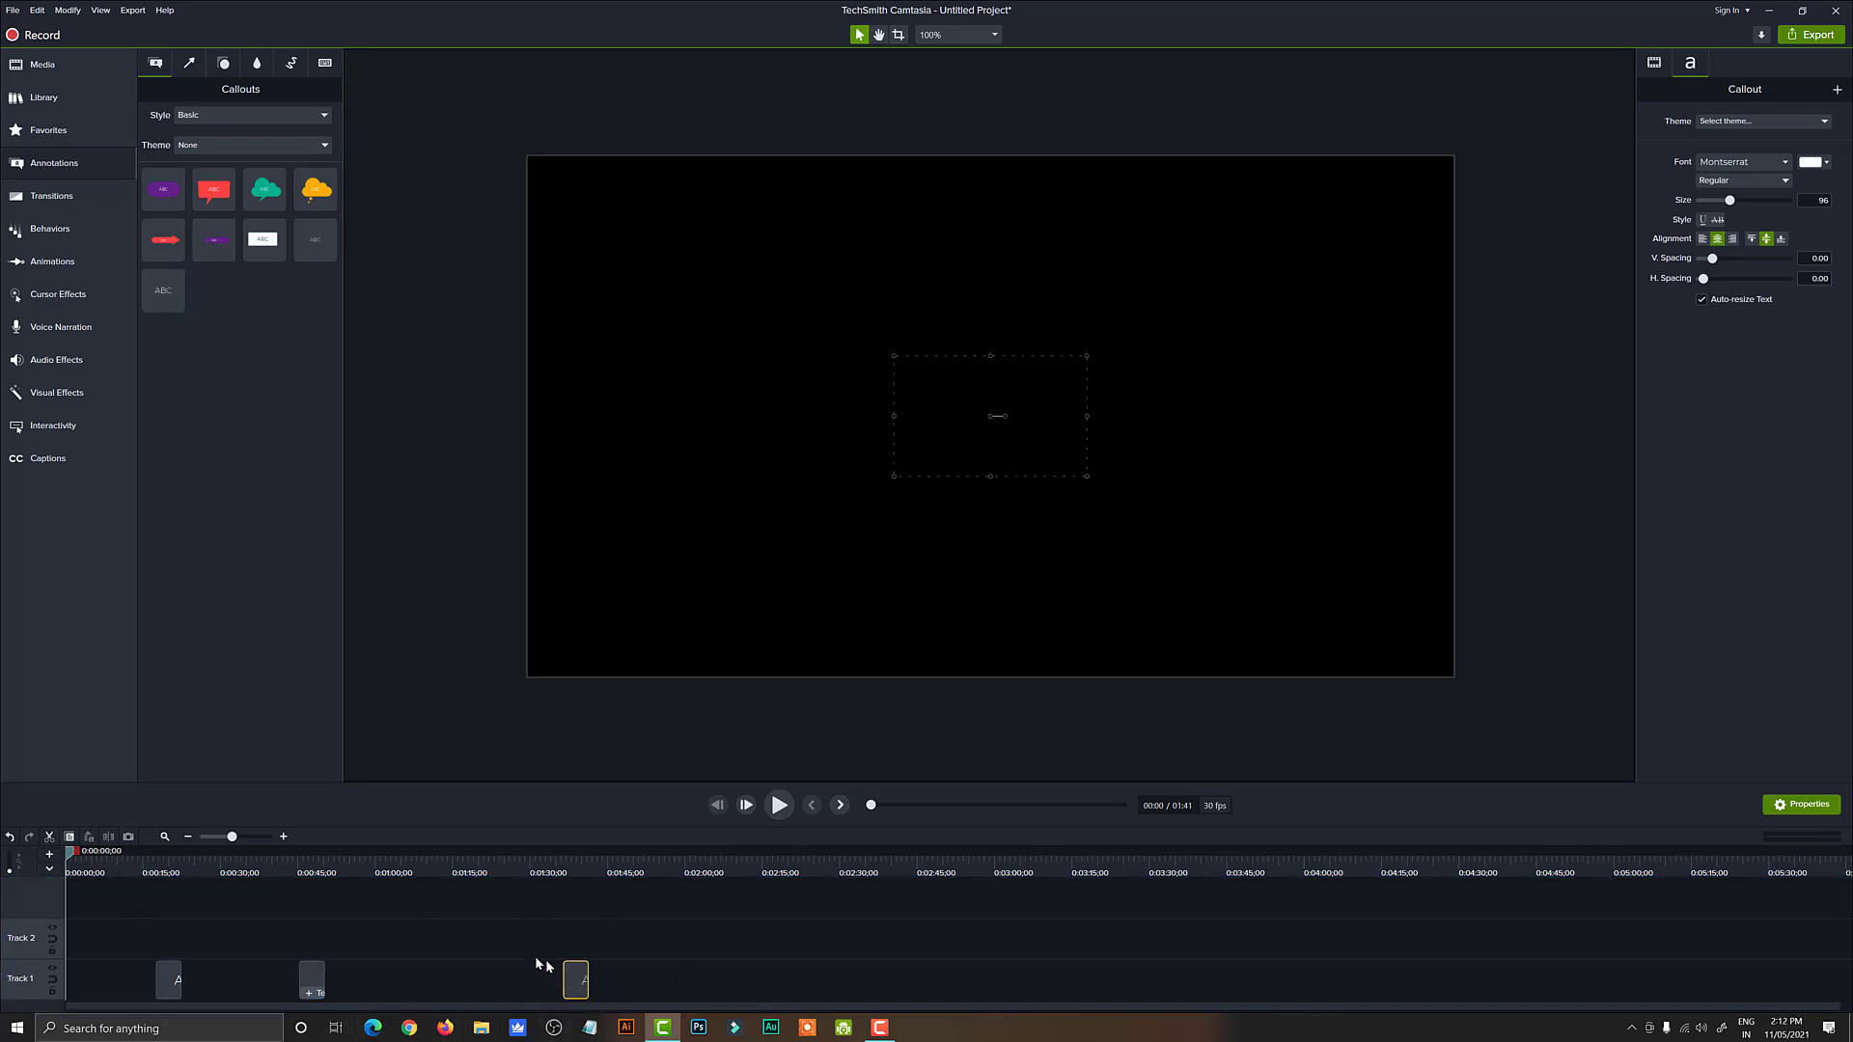
Step: Turn on the magnetic setting for Track 1, and try moving the last callout toward the start of the track
left_click(54, 982)
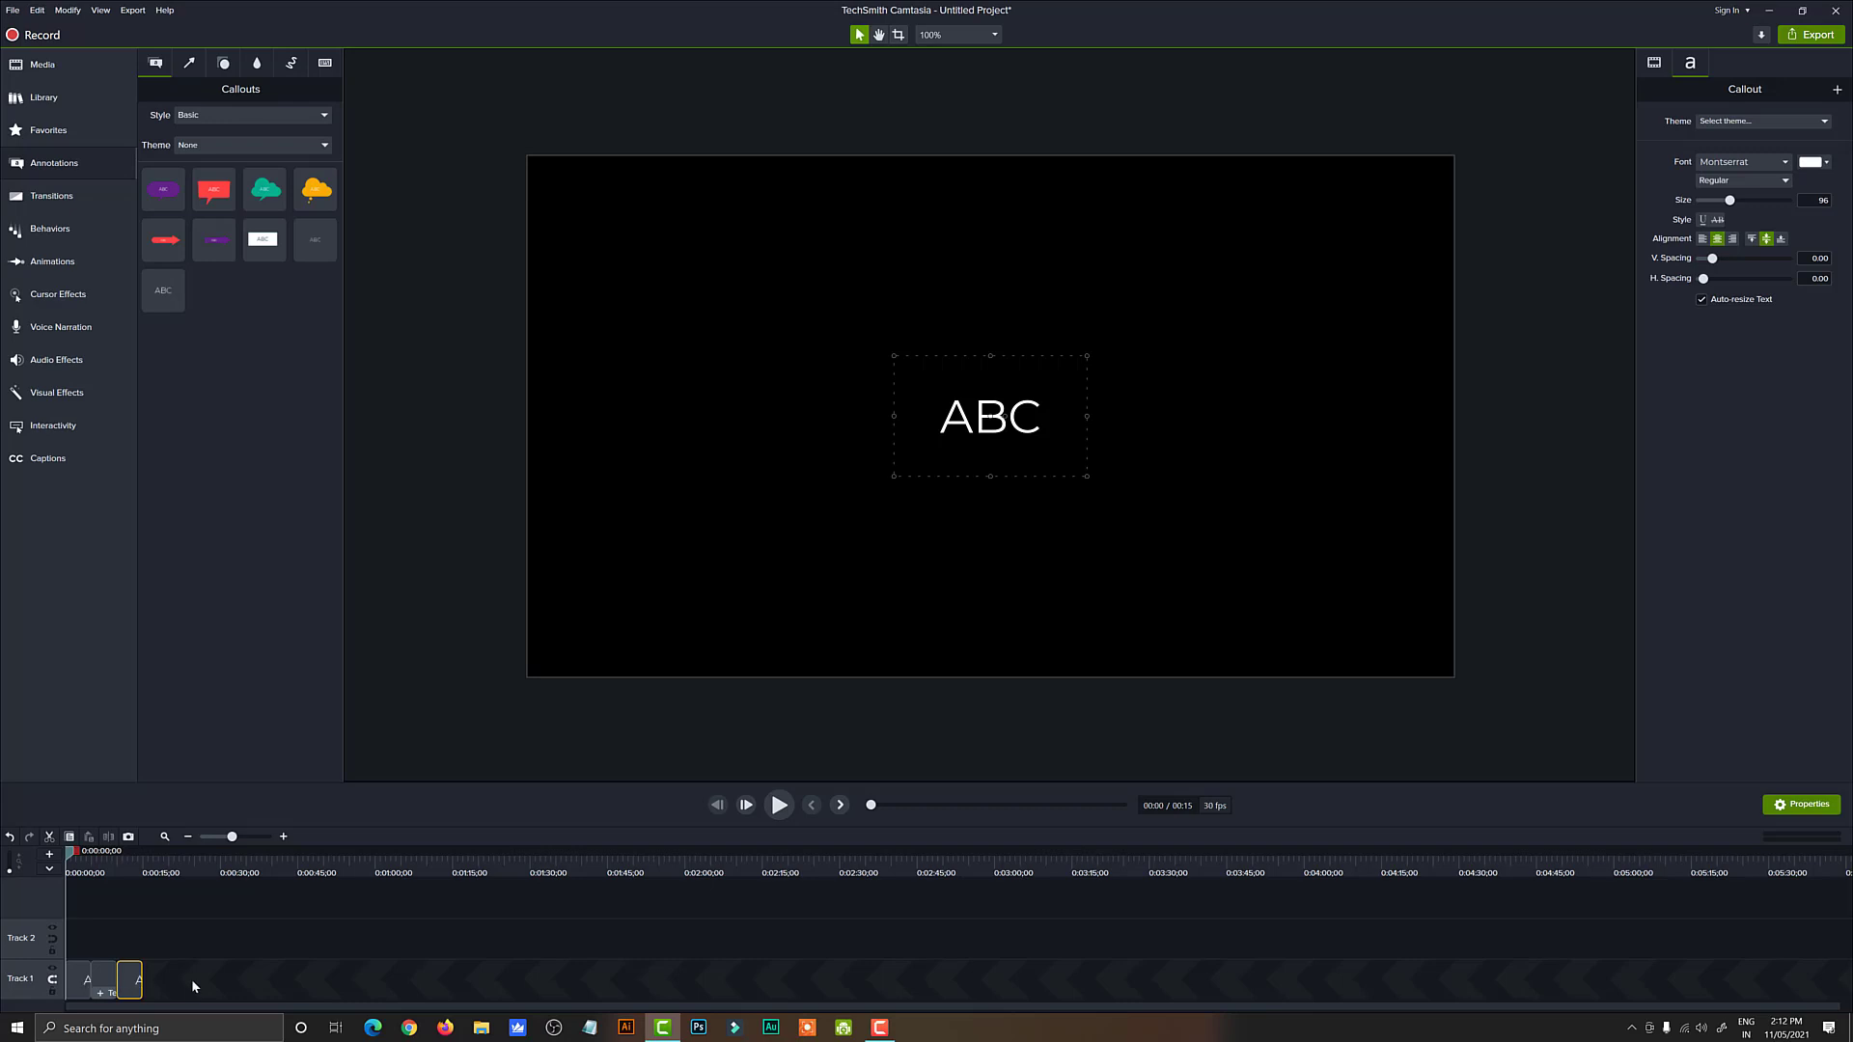
left_click_drag(141, 973, 83, 973)
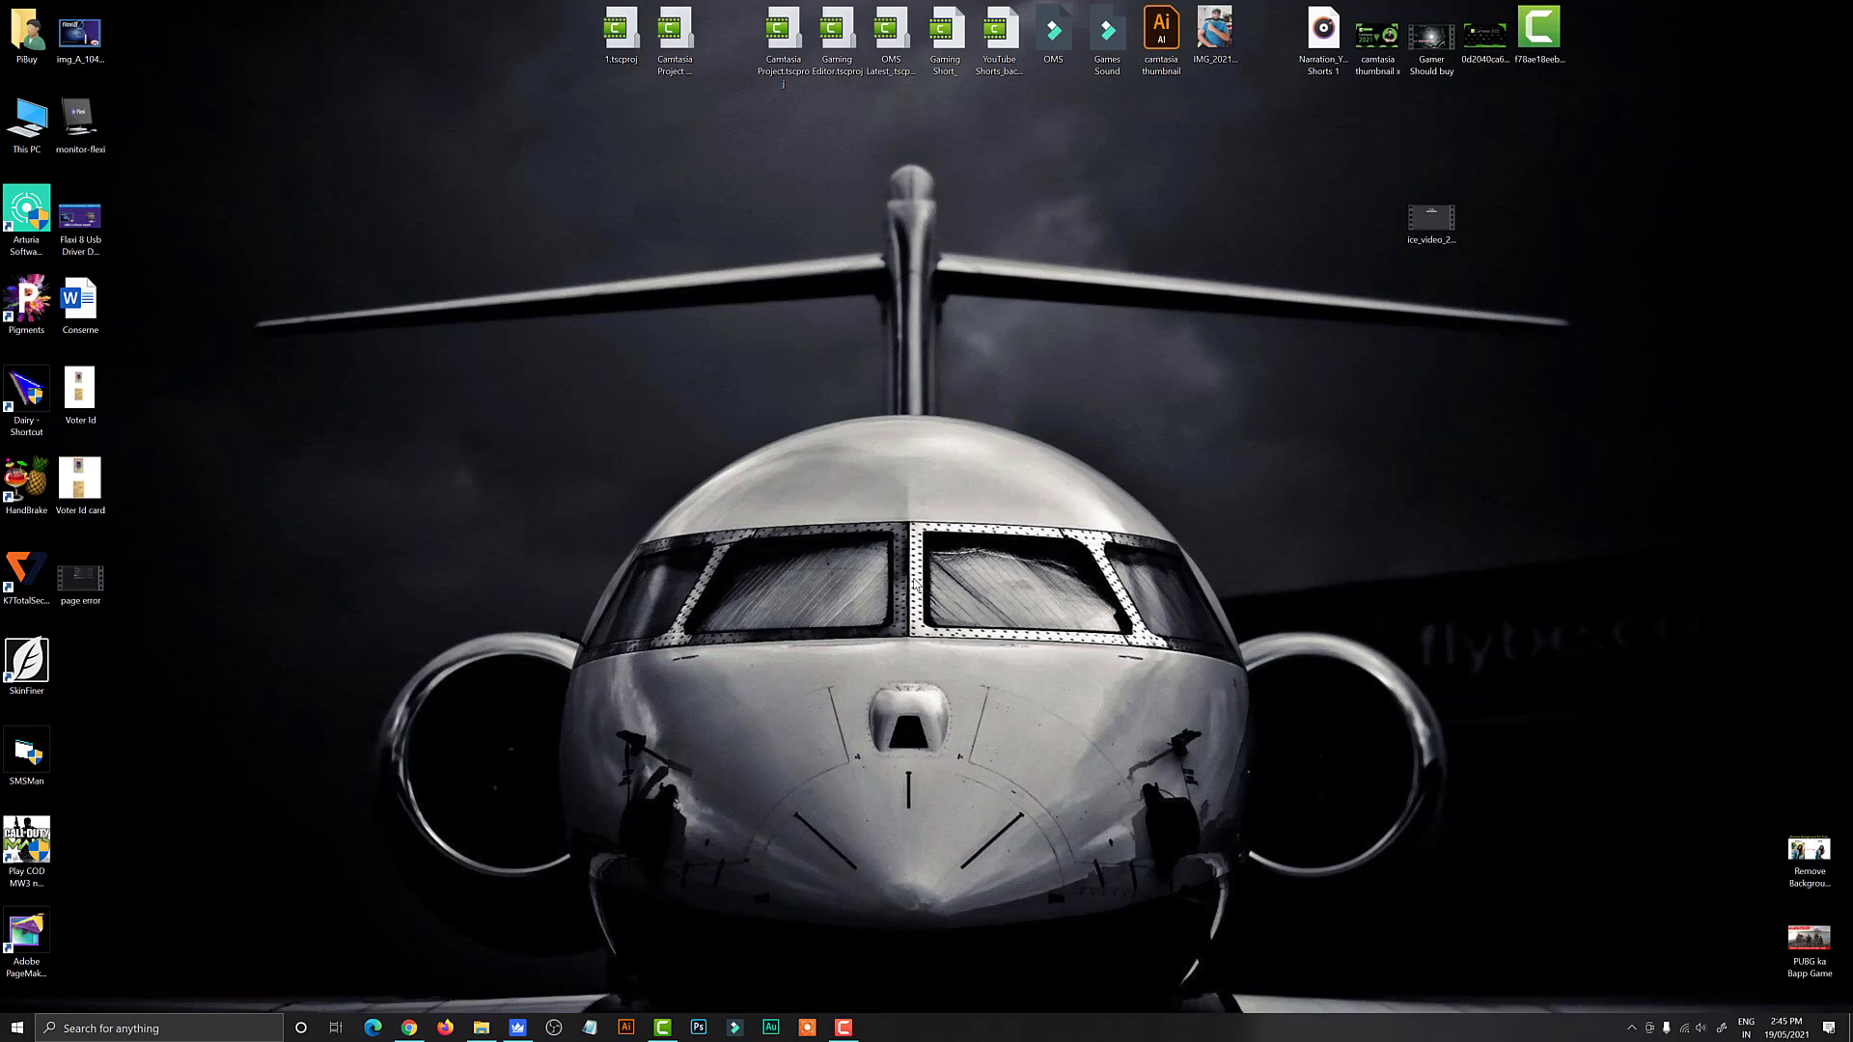
Step: Switch to the desktop, open the Gaming Editor.tscproj folder in File Explorer, and reposition and enlarge its window
left_click(839, 19)
double_click(839, 19)
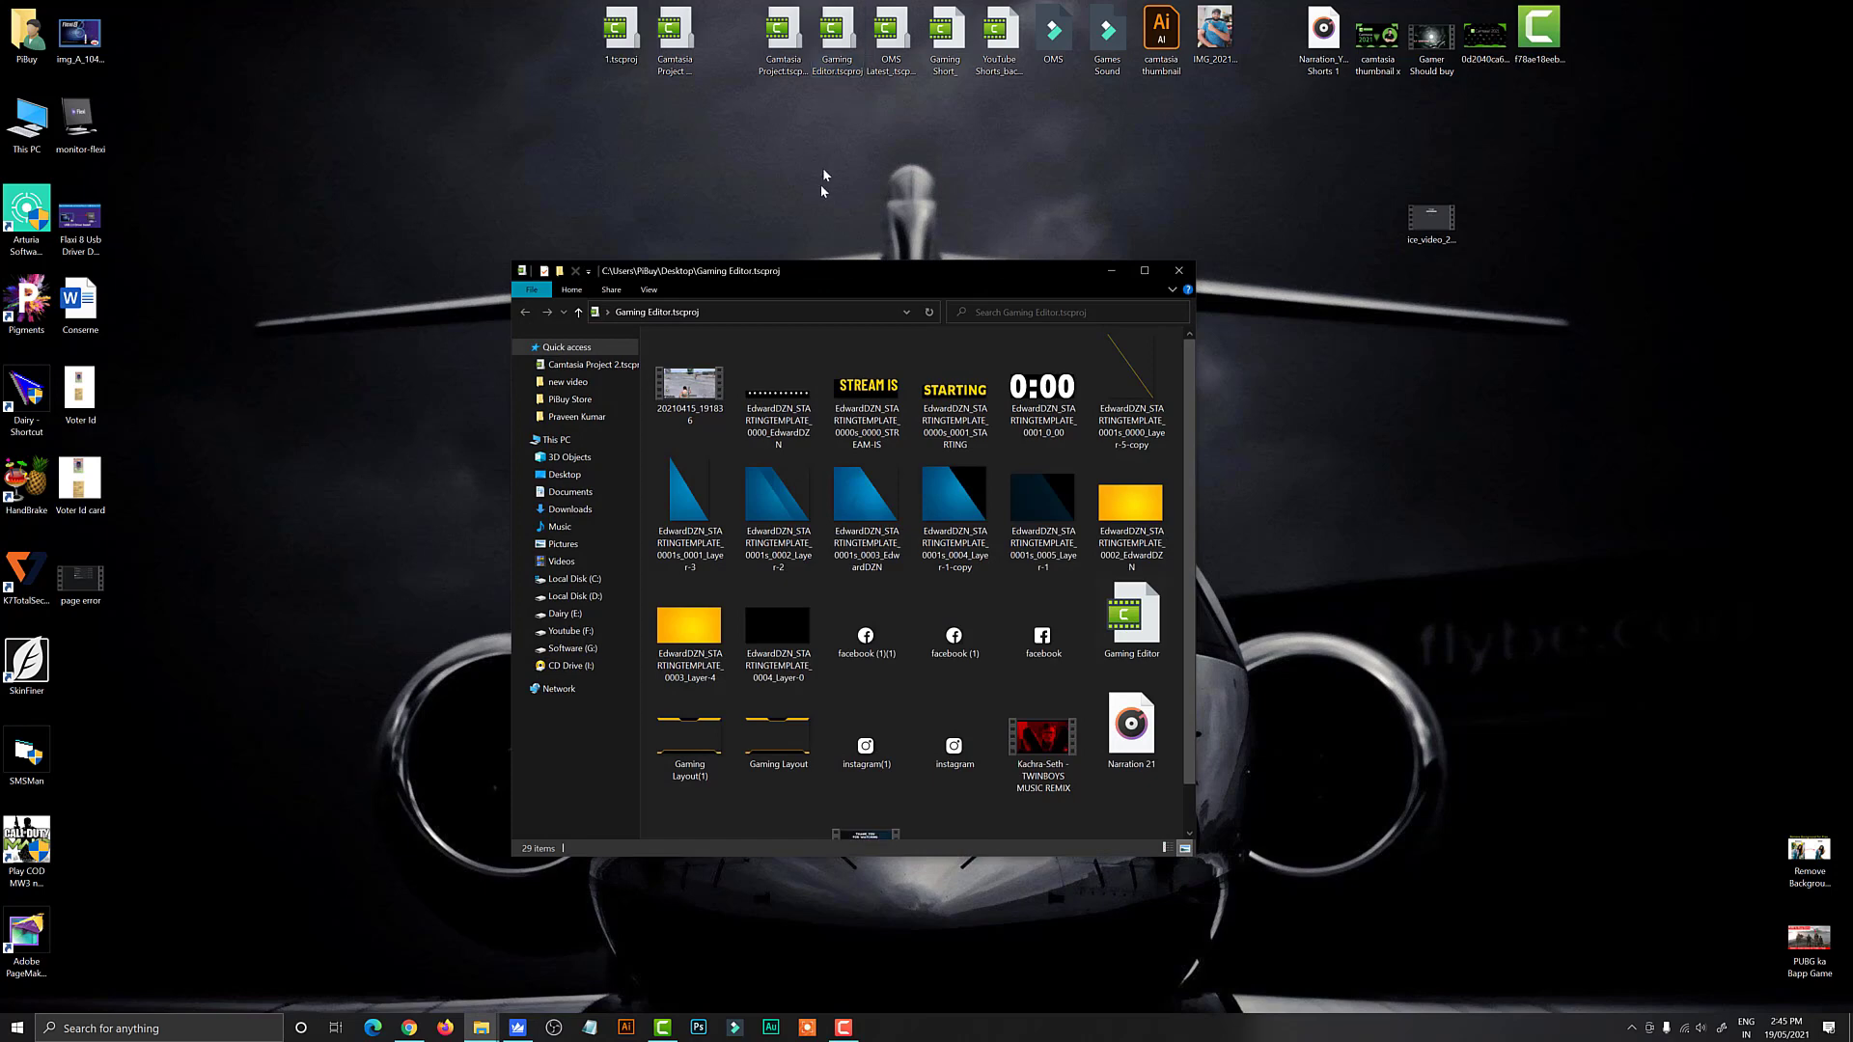
left_click_drag(820, 277, 1088, 256)
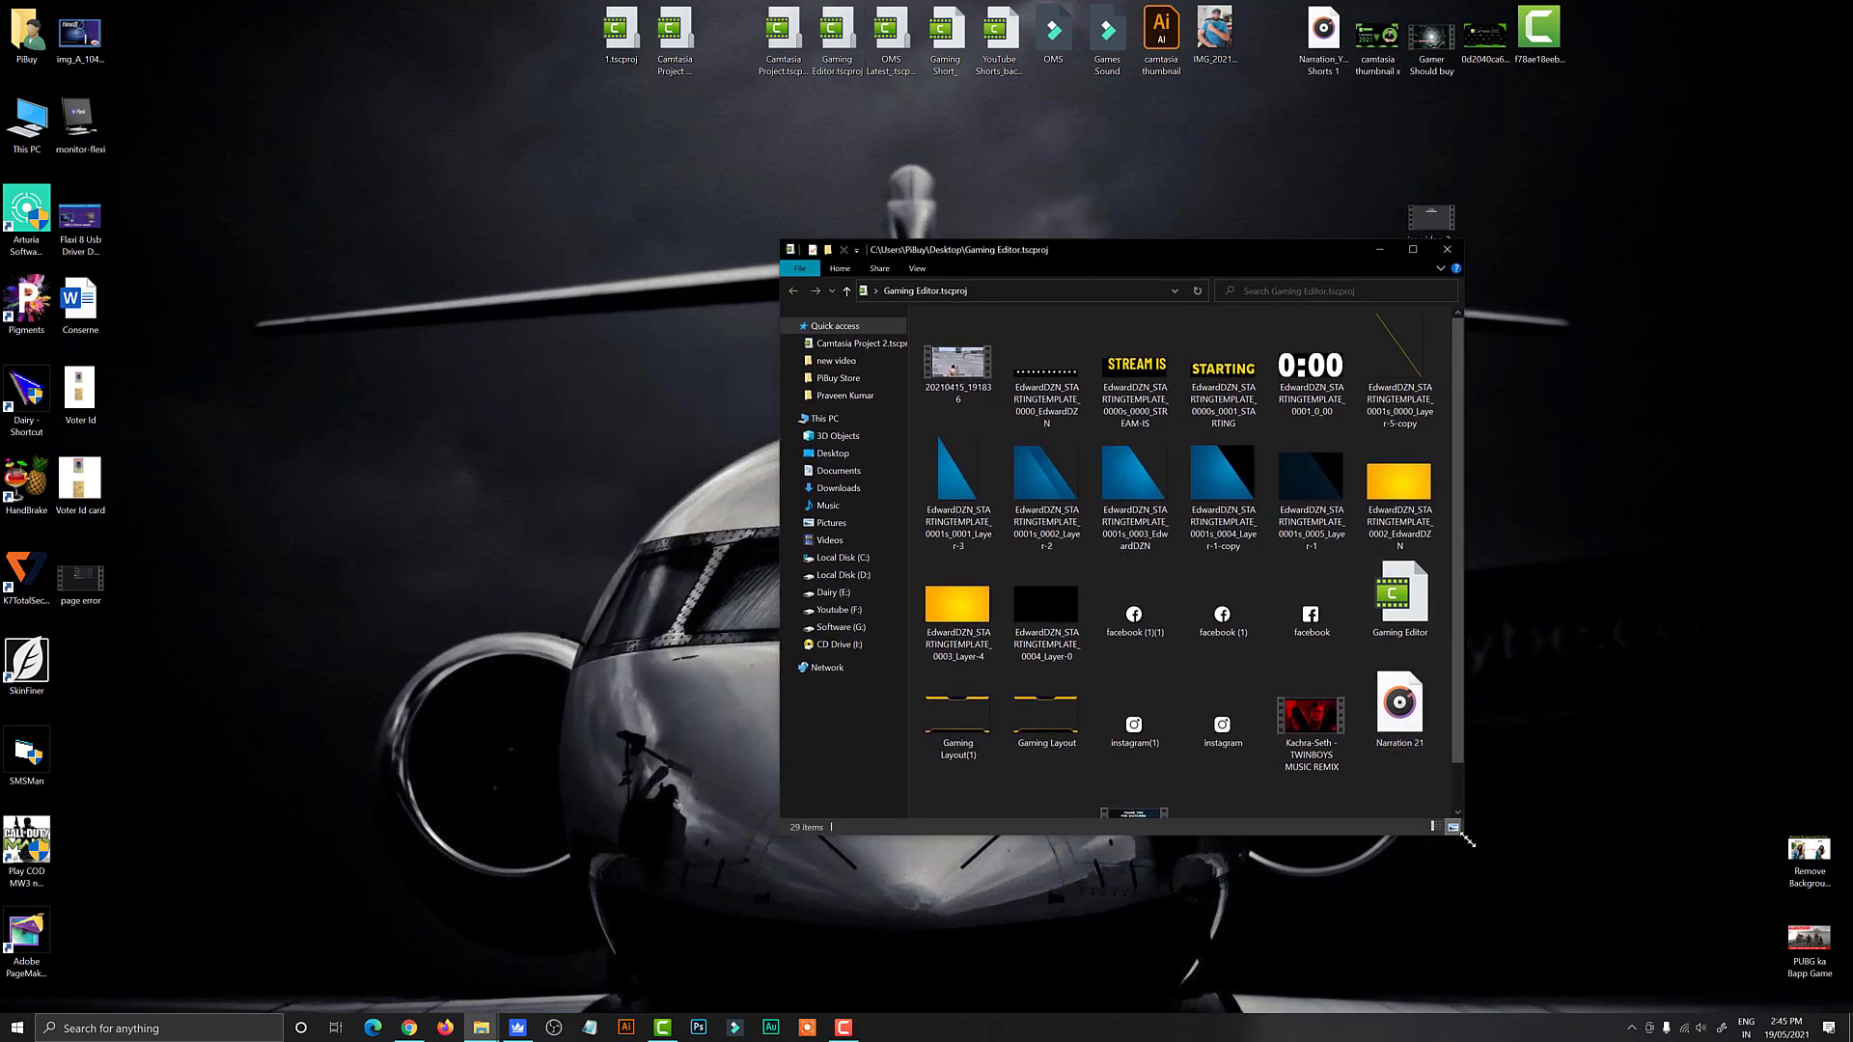
left_click_drag(1458, 838, 1592, 934)
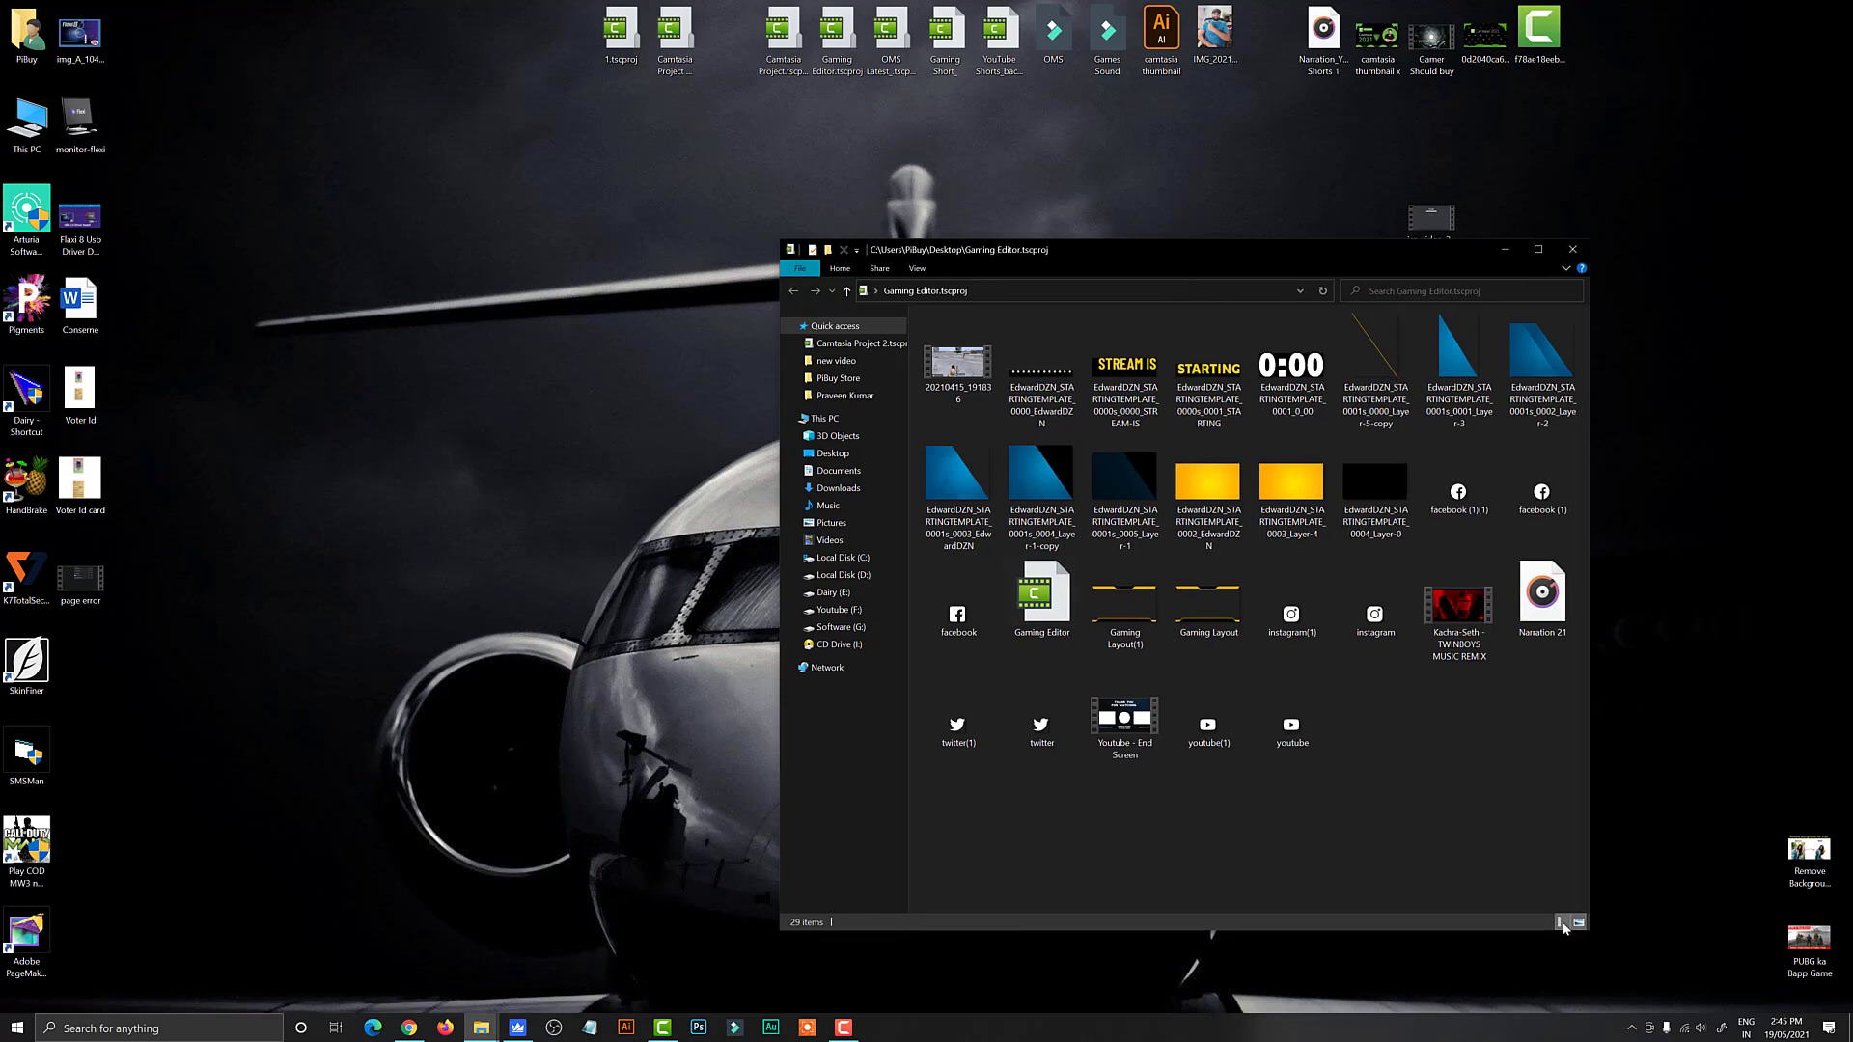
Step: Display the folder's files in the details view, inspect the Gaming Editor project file, and close the folder
left_click(1560, 921)
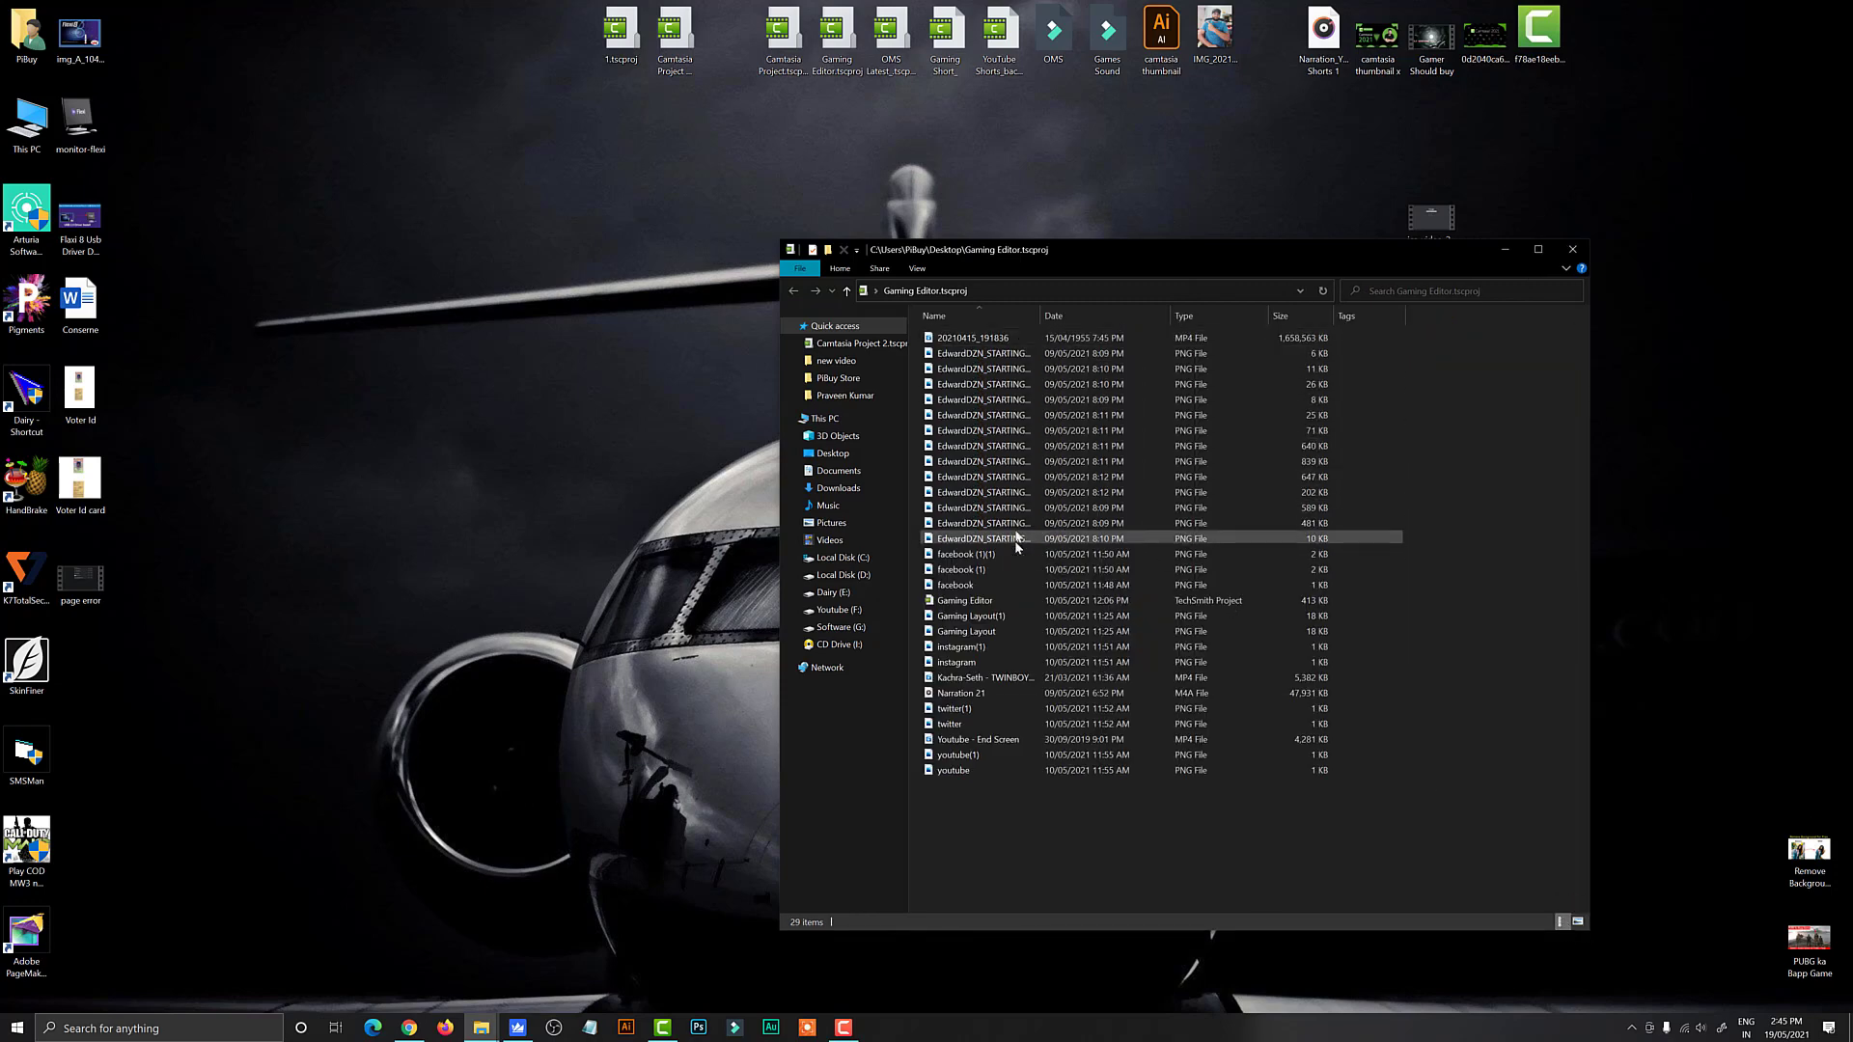
left_click(958, 603)
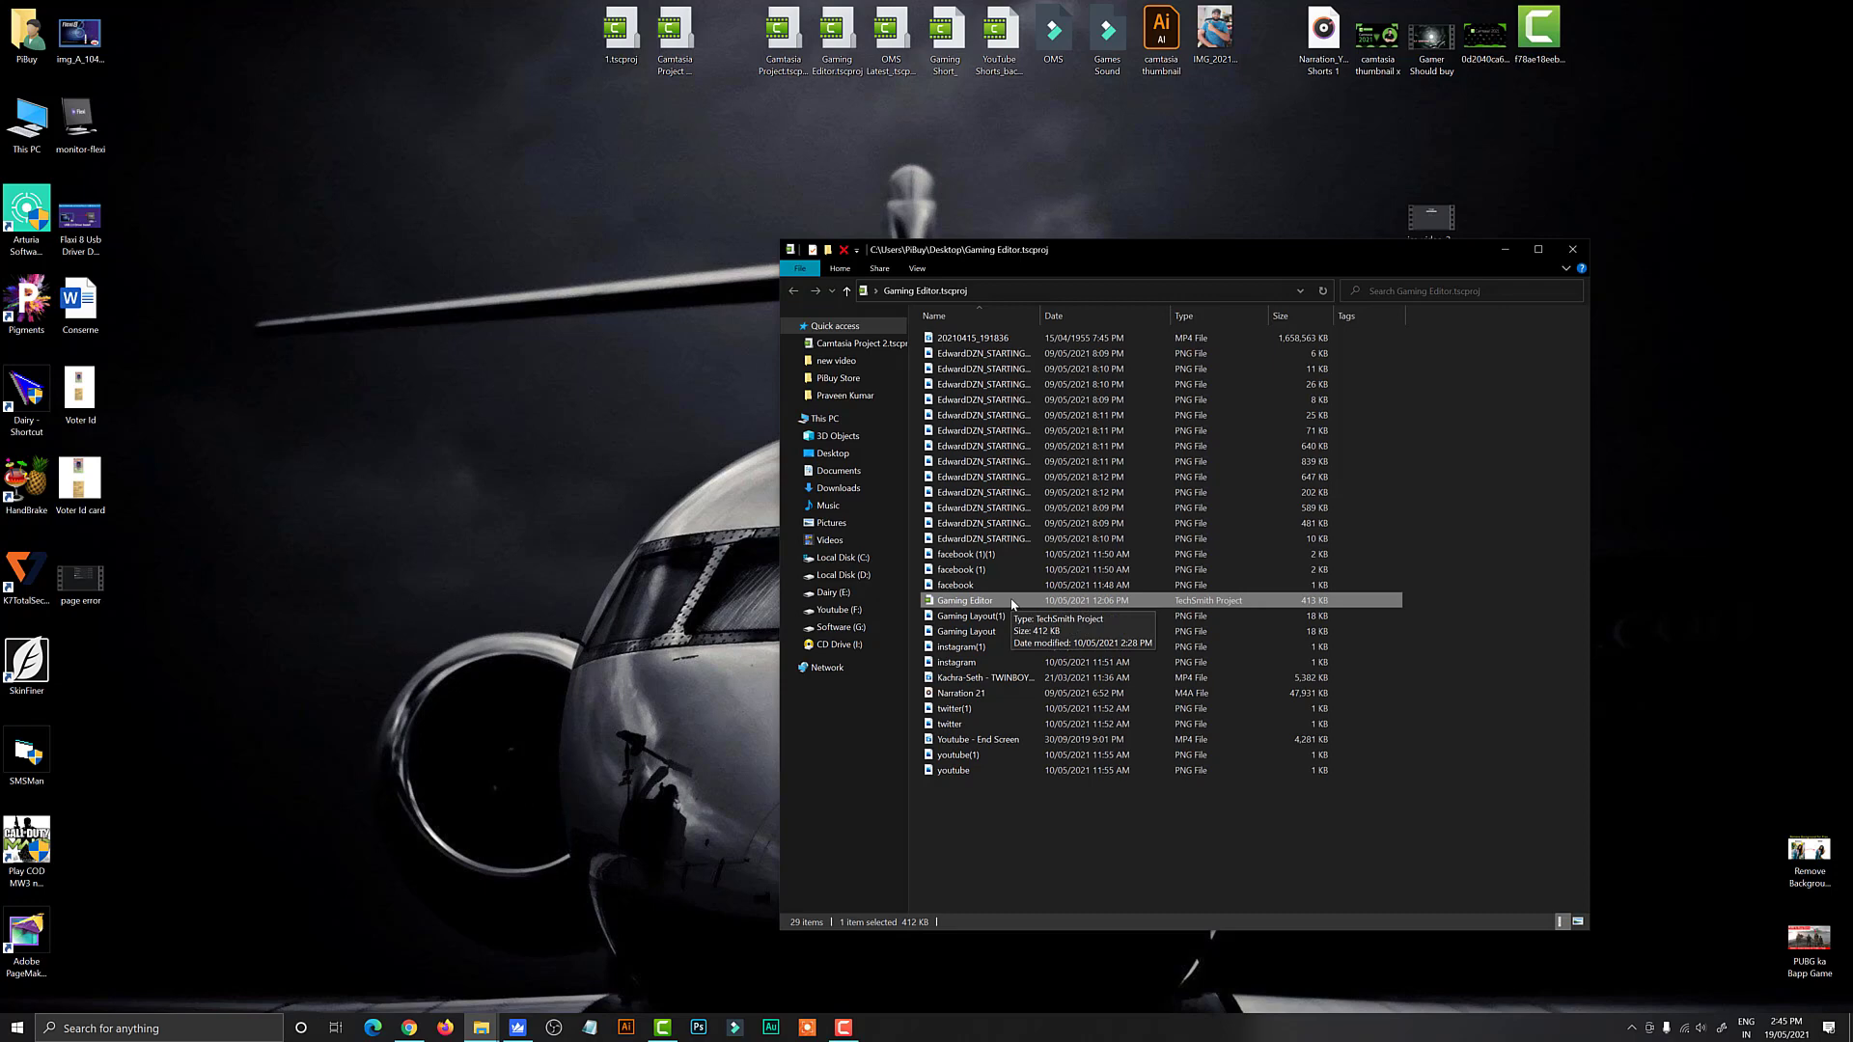
left_click(1567, 249)
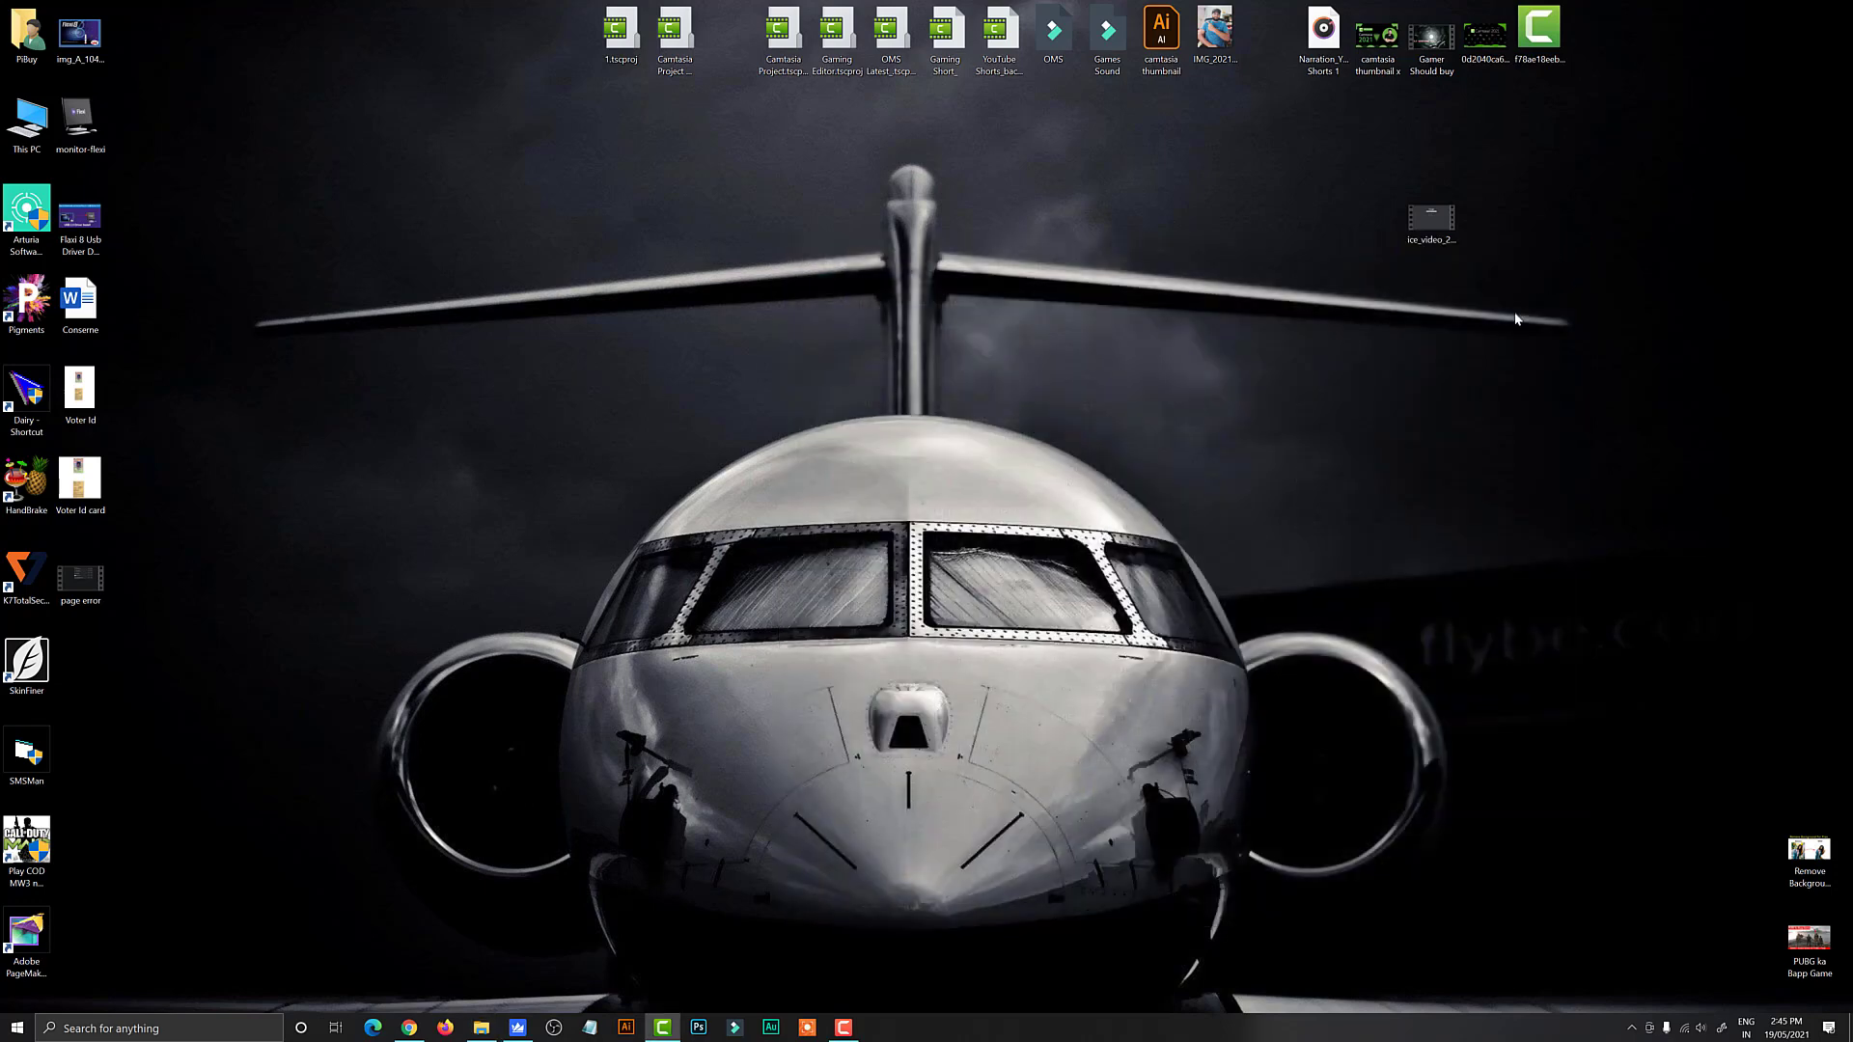